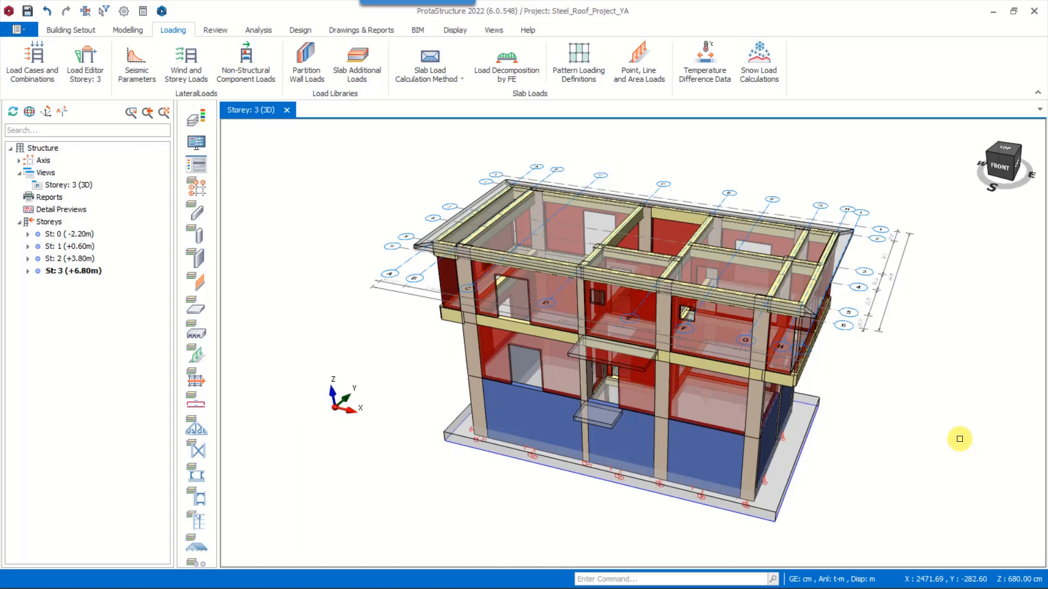
Insert storey 4 above the top storey with a height of 150 cm
left_click(76, 32)
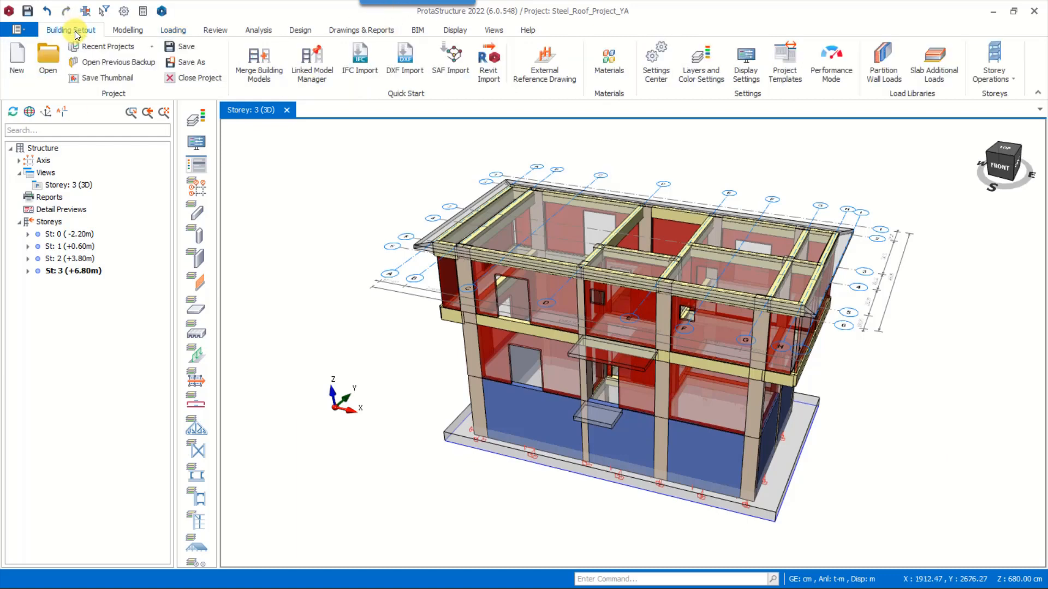
left_click(1004, 74)
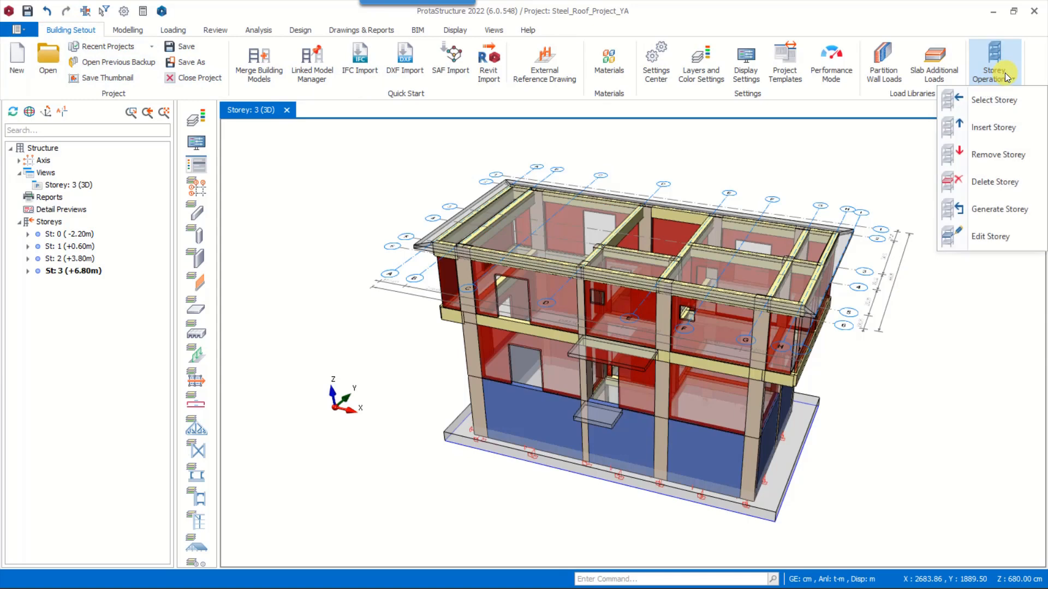
left_click(1004, 127)
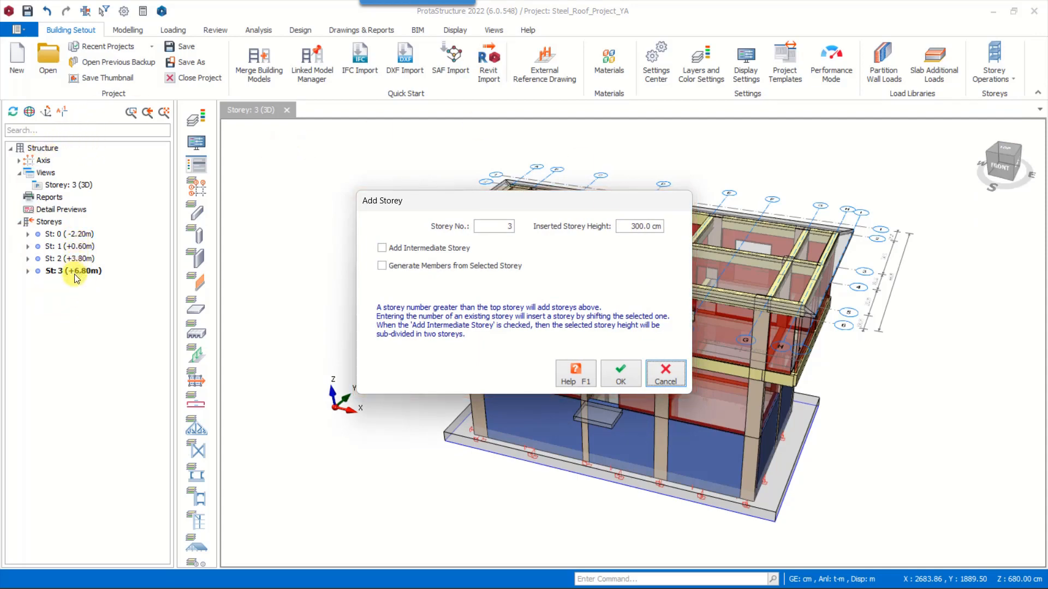
double_click(497, 227)
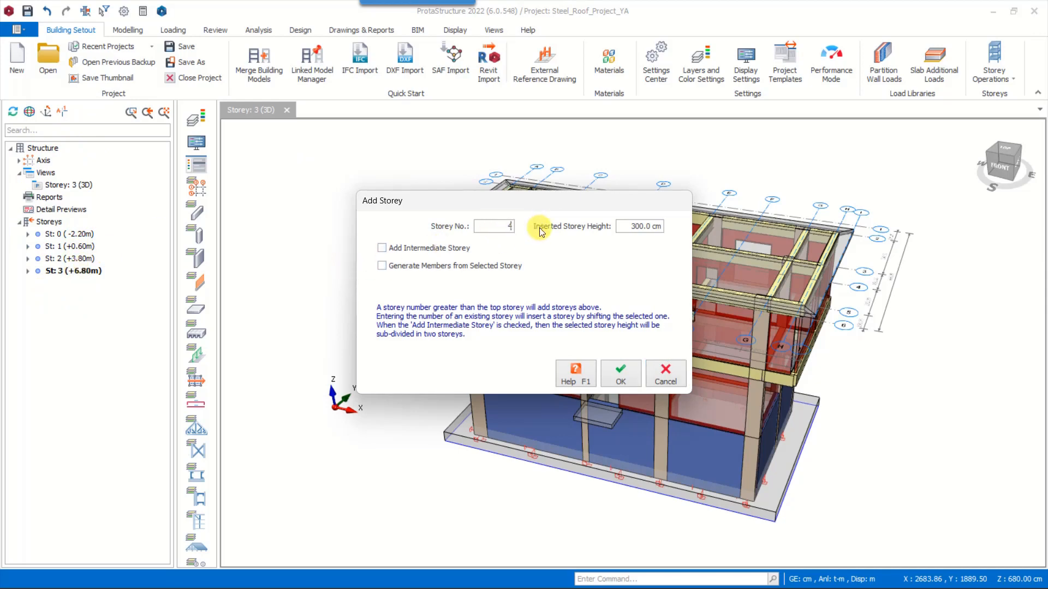
key("Tab")
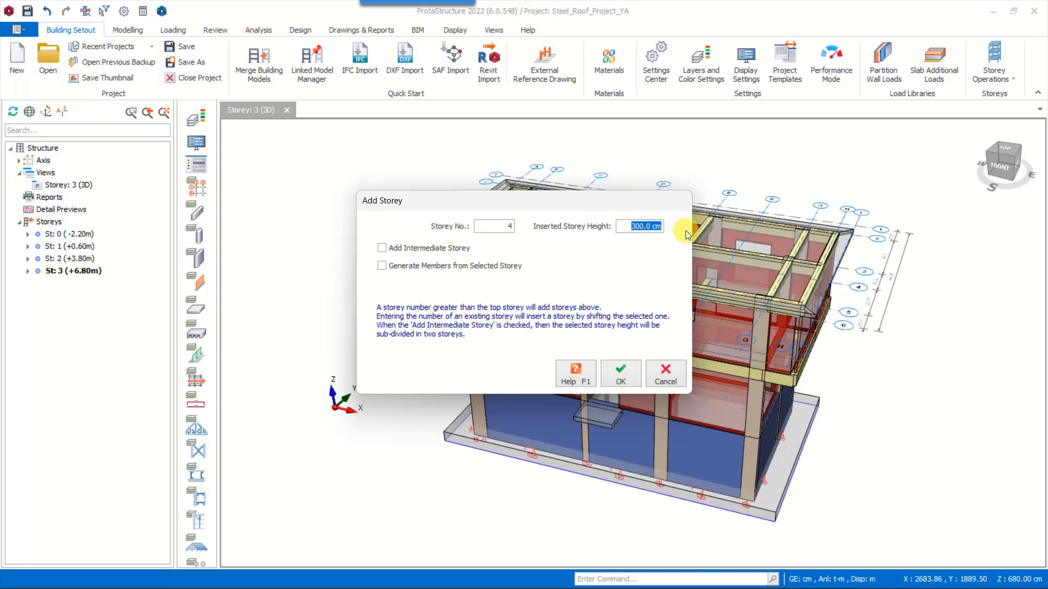
type("150")
left_click(627, 374)
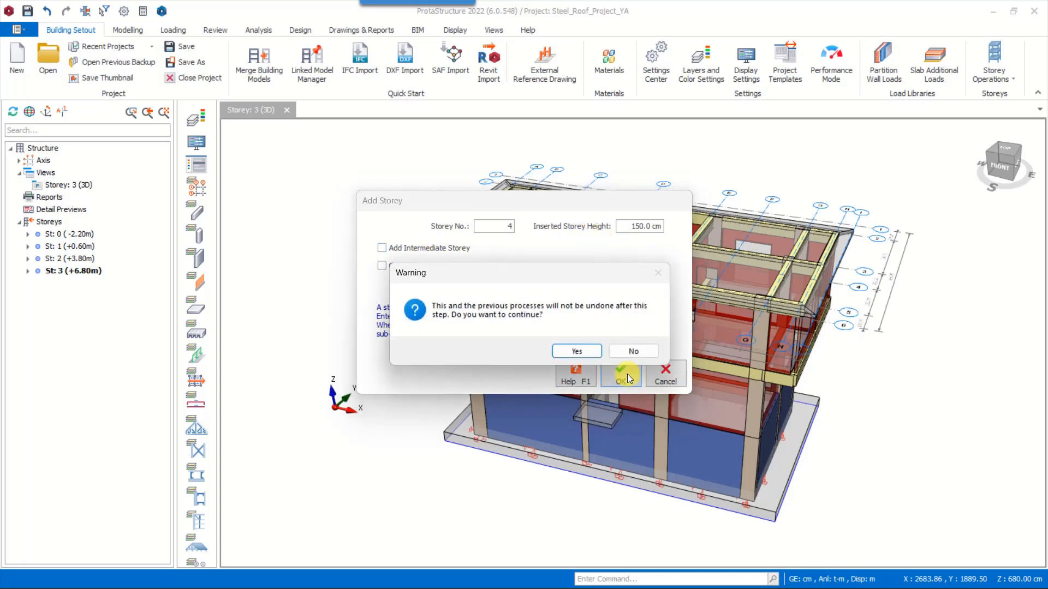
left_click(575, 352)
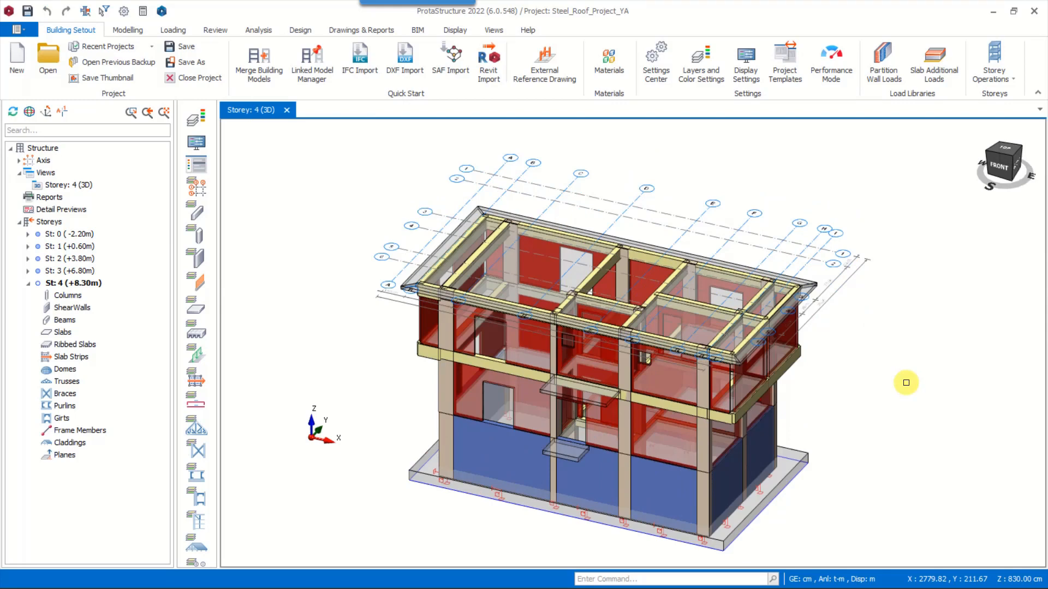
Start a steel column and assign it the TUBO100X100X10 section from the Euro steel database
left_click(125, 30)
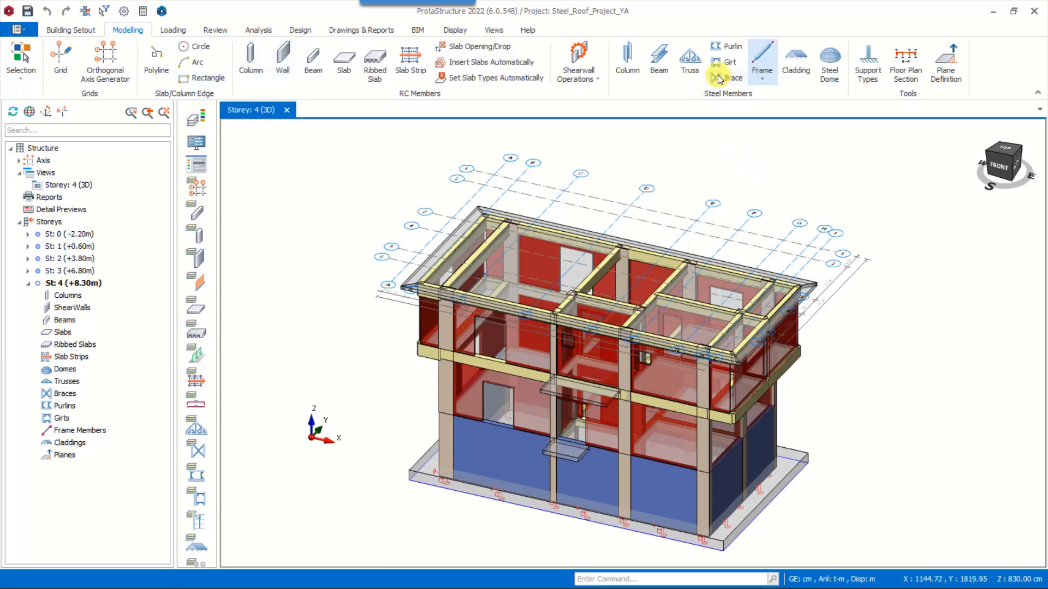
left_click(626, 58)
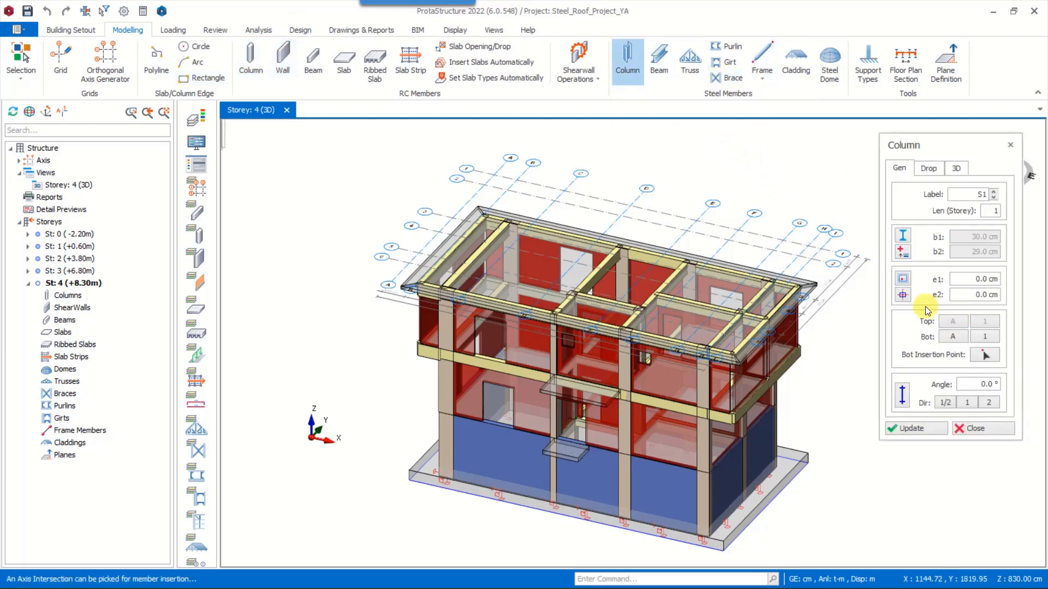
left_click_drag(956, 157, 976, 148)
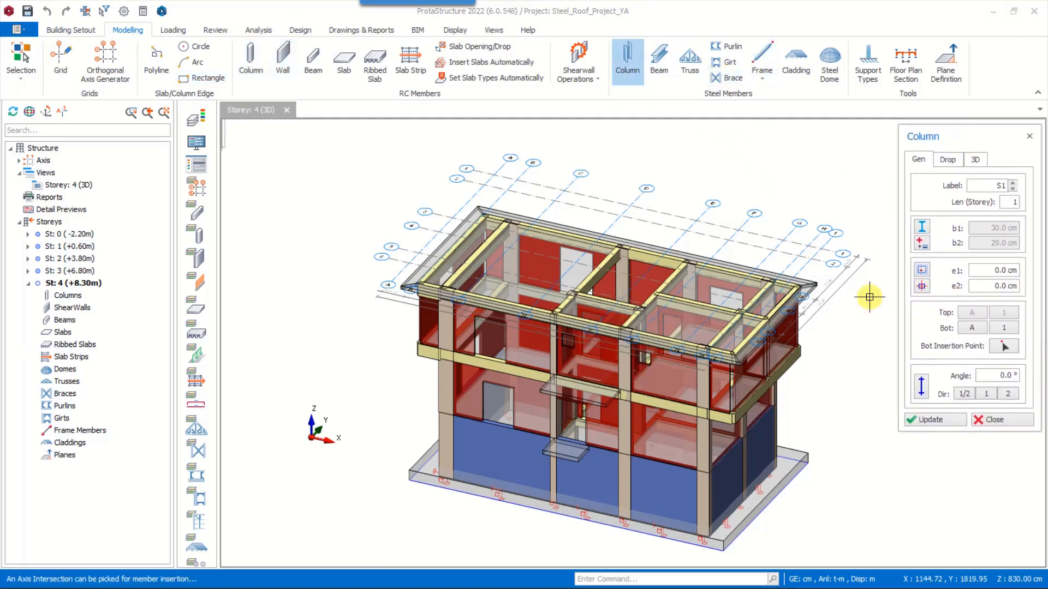
left_click(921, 226)
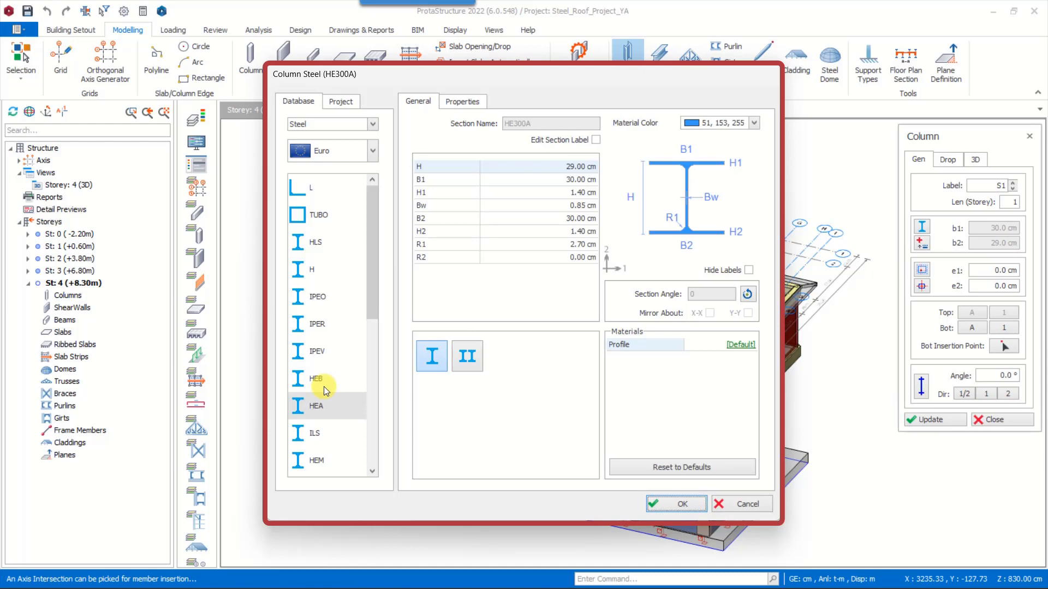
left_click(317, 214)
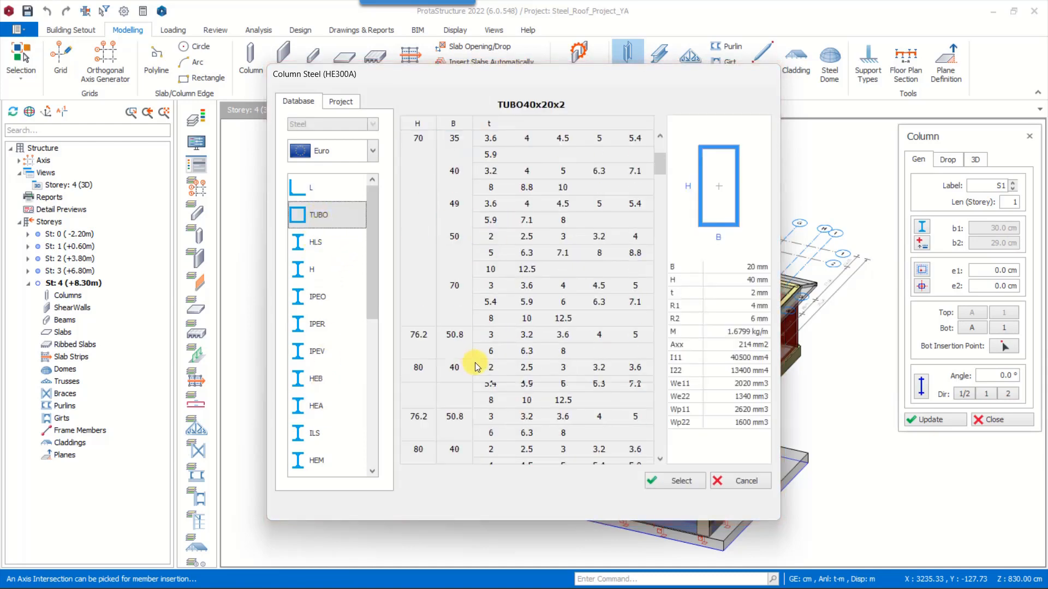
scroll(469, 355, "down", 10)
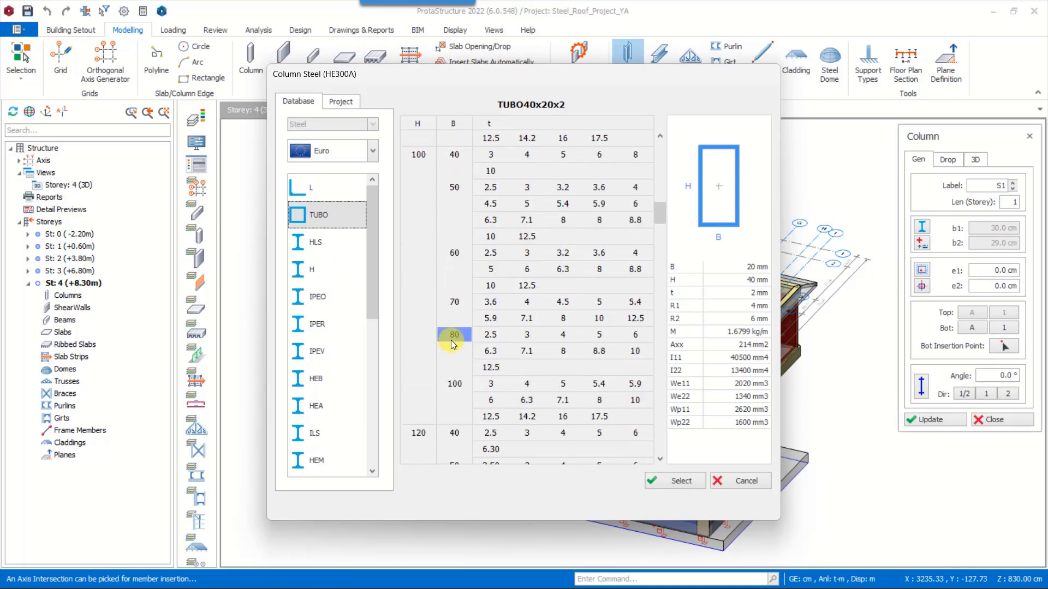
left_click(455, 384)
left_click(635, 400)
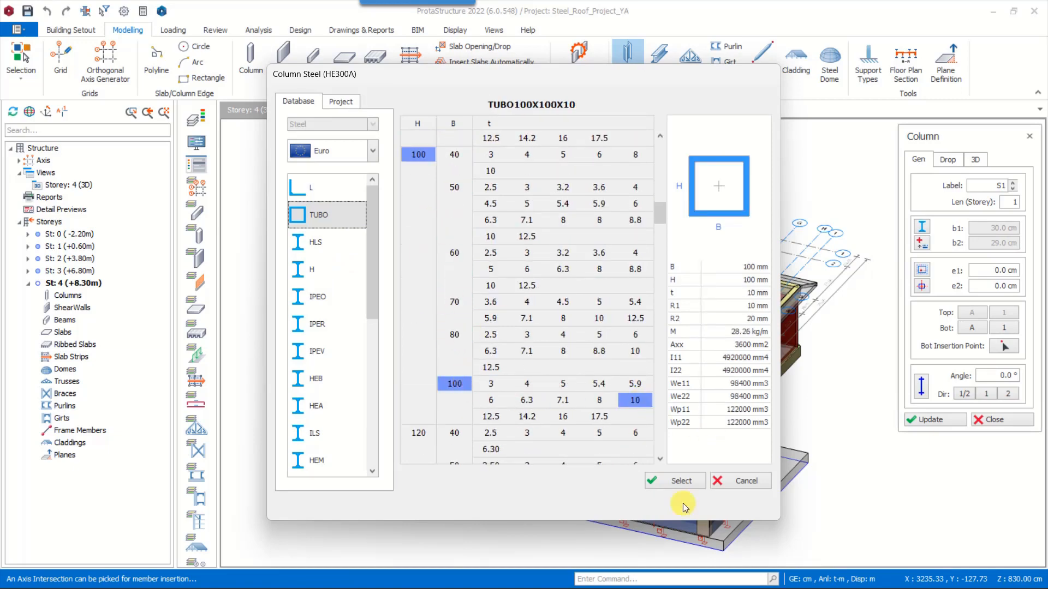
left_click(677, 480)
left_click(696, 502)
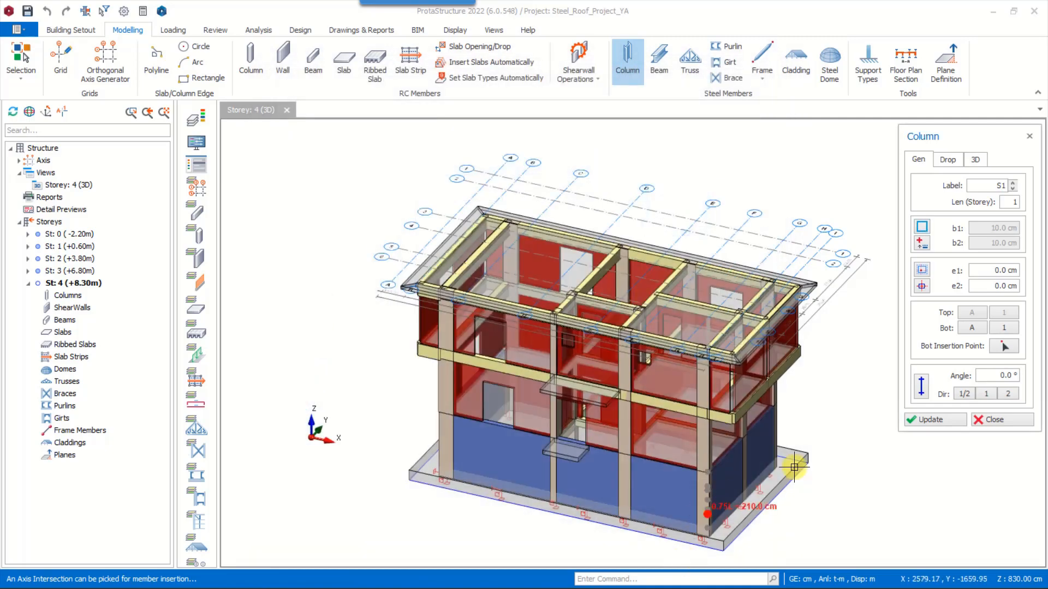
Place steel columns along axis 3 at its intersections with axes C, D, E and F
mouse_move(517, 207)
middle_mouse_down()
mouse_move(516, 229)
mouse_move(518, 214)
middle_mouse_up()
middle_click_drag(518, 214, 475, 269)
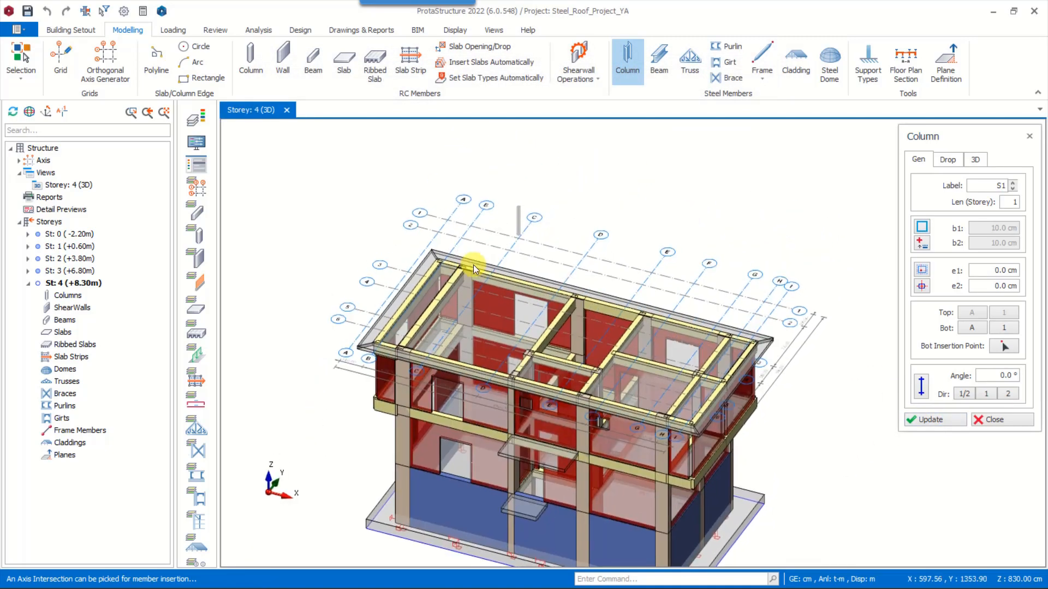
scroll(477, 268, "up", 3)
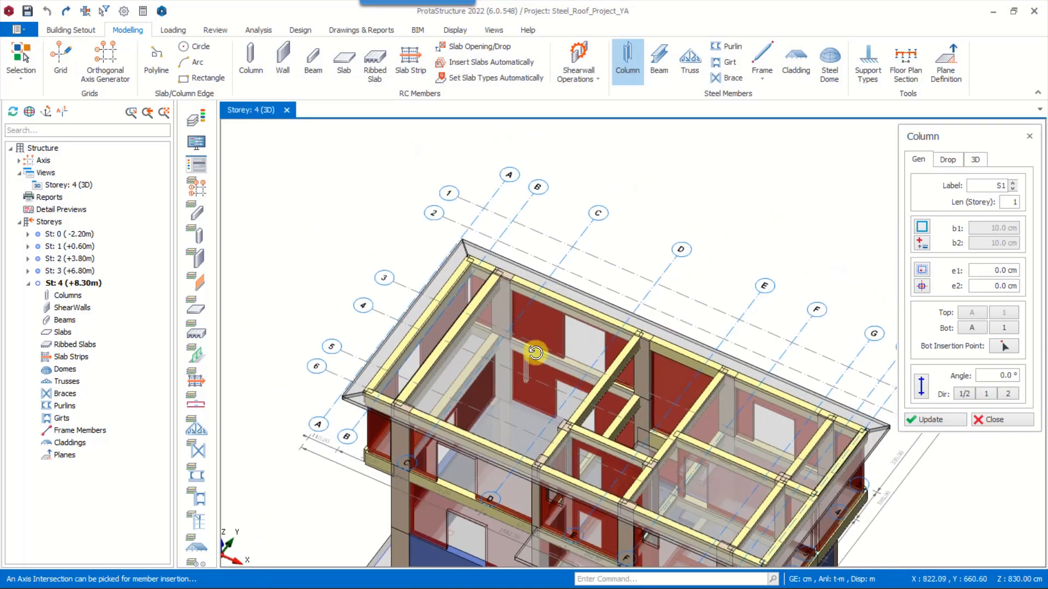
left_click(510, 355)
scroll(513, 356, "up", 2)
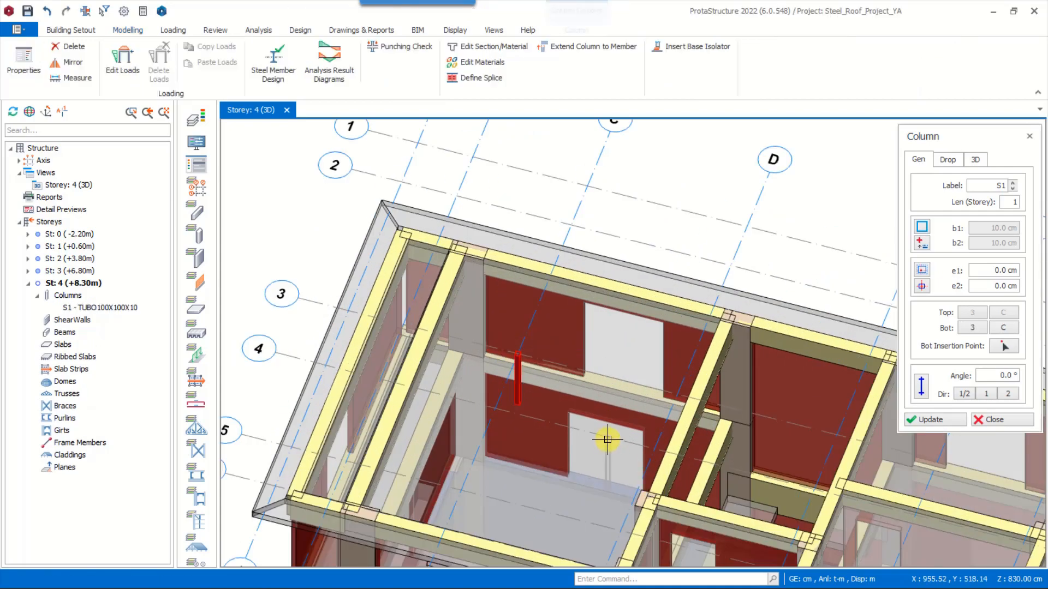
scroll(636, 382, "down", 2)
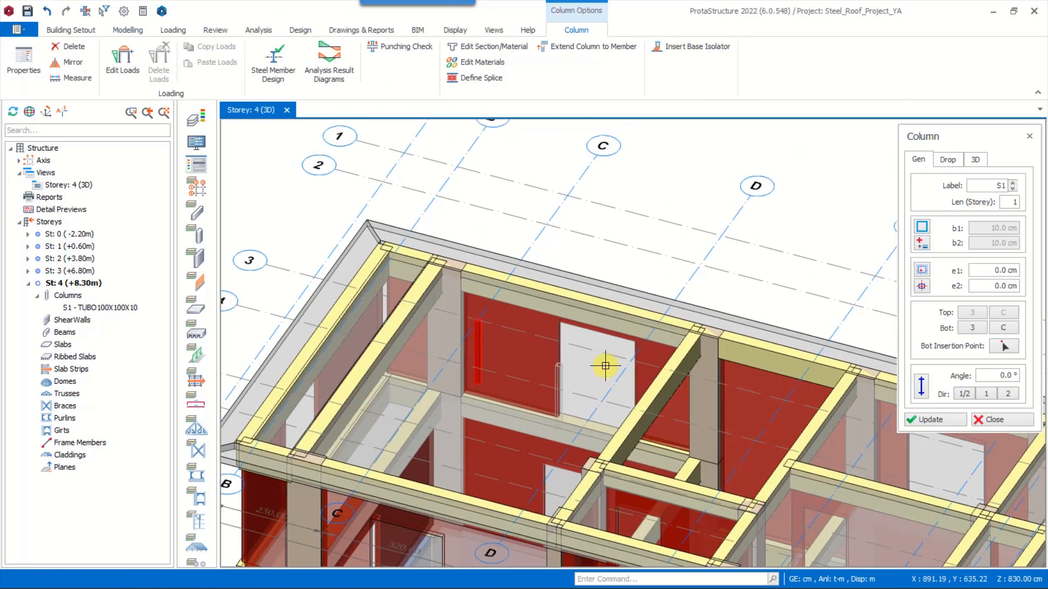
left_click(643, 428)
scroll(552, 417, "down", 2)
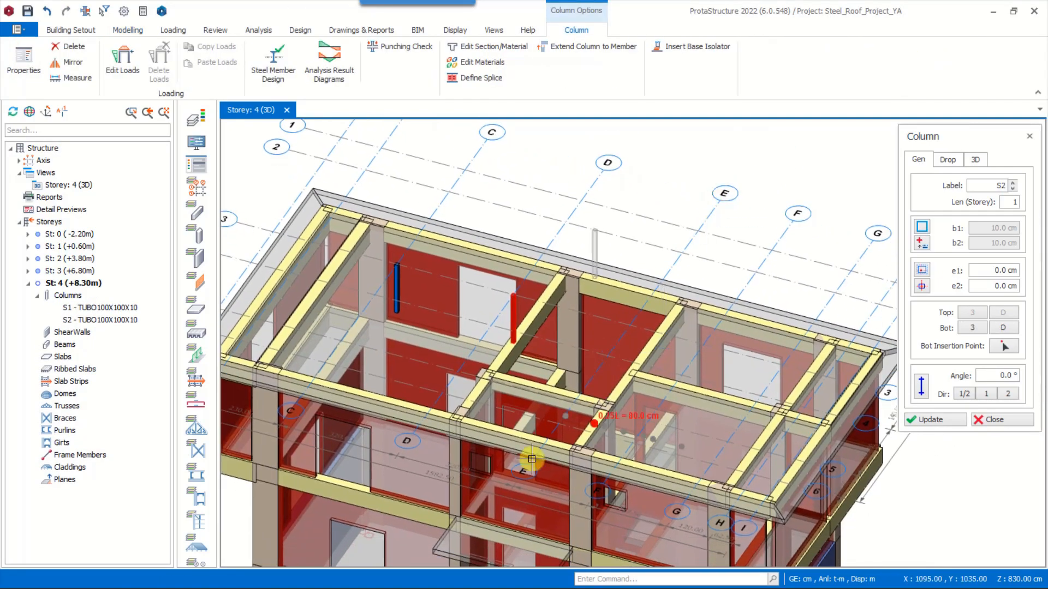
left_click(629, 326)
mouse_move(695, 389)
right_mouse_down()
mouse_move(691, 365)
mouse_move(688, 391)
right_mouse_up()
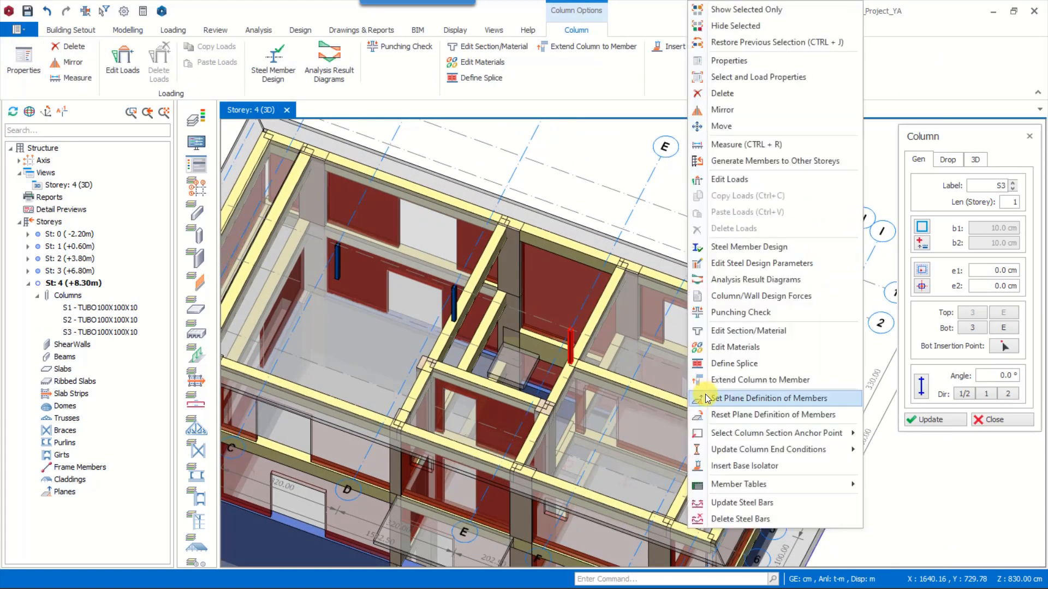
middle_click_drag(649, 357, 706, 360)
left_click(713, 367)
Place a steel column at axis intersection C/2 and set its top del z to -100 cm
middle_click_drag(714, 417, 670, 440)
scroll(661, 462, "down", 2)
right_click_drag(456, 451, 445, 407)
middle_click_drag(390, 238, 406, 201)
left_click(483, 218)
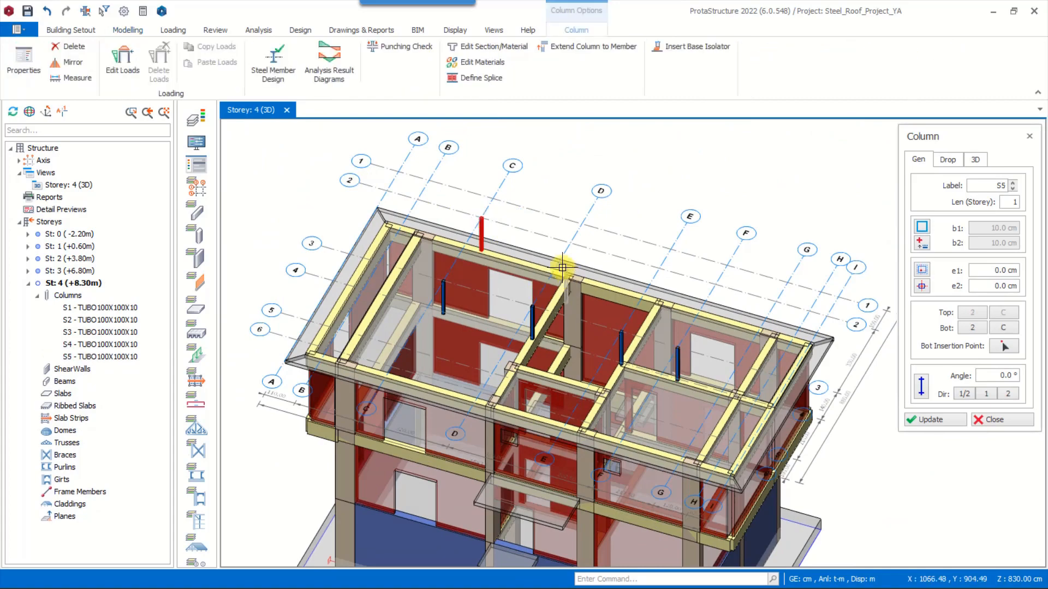
scroll(557, 267, "up", 3)
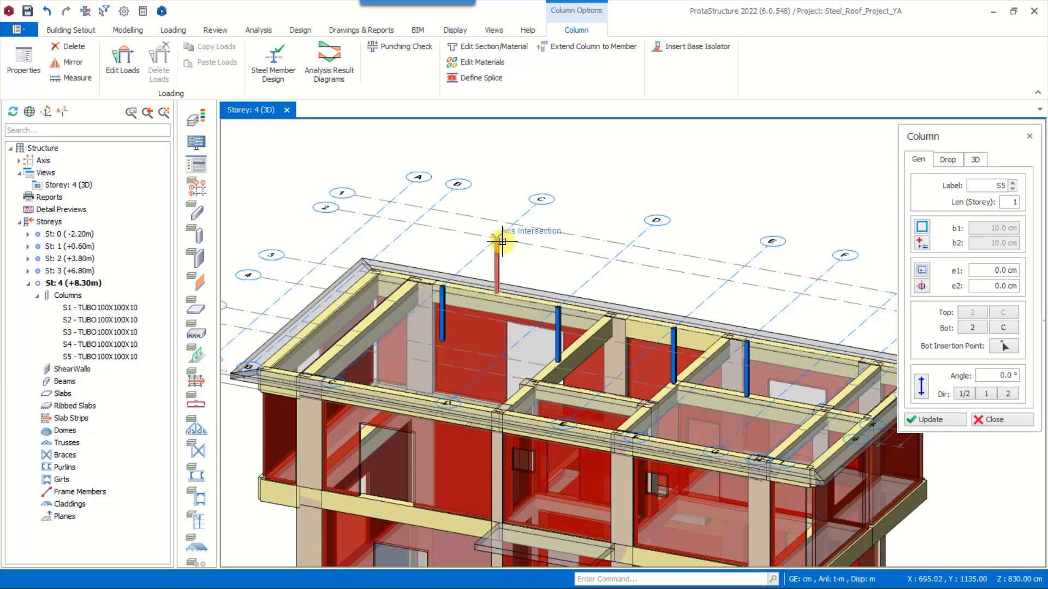
left_click(978, 159)
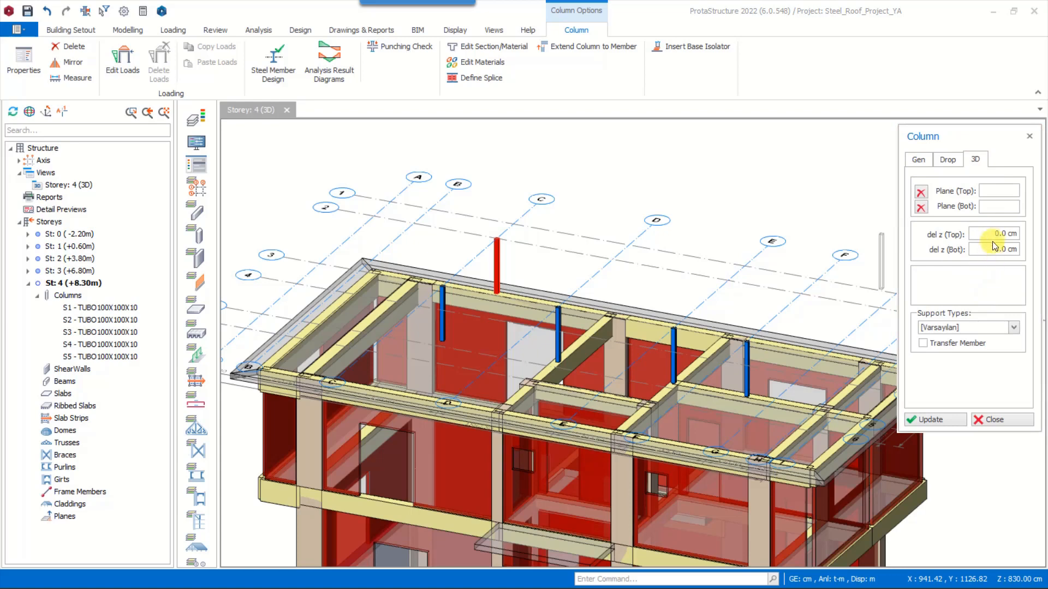
left_click_drag(993, 233, 1042, 233)
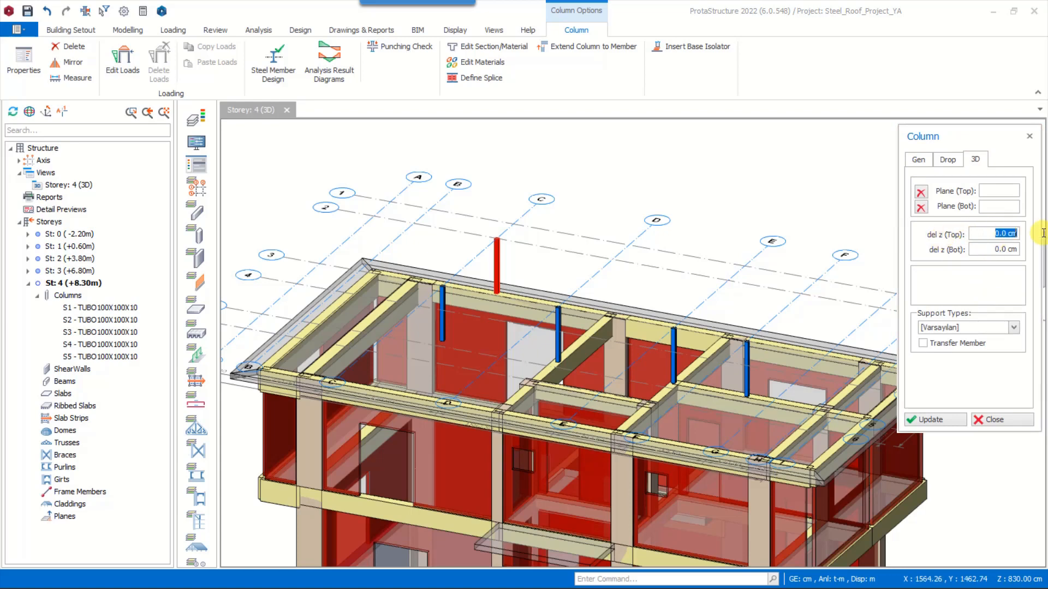
left_click(934, 420)
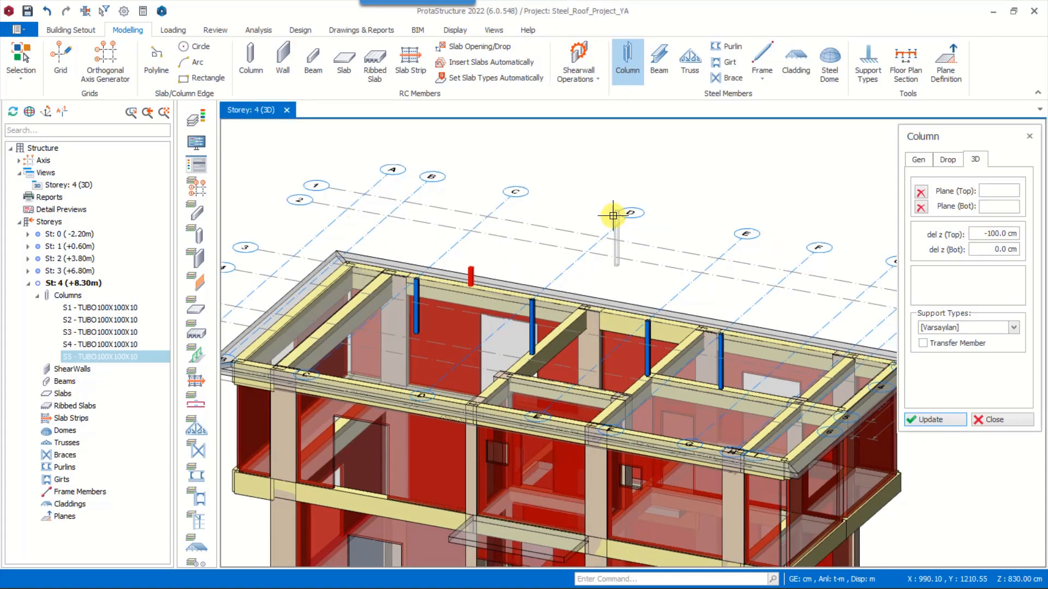
Place shortened columns with -100 cm top offset along axis 2 at axes D, E and F
left_click(585, 252)
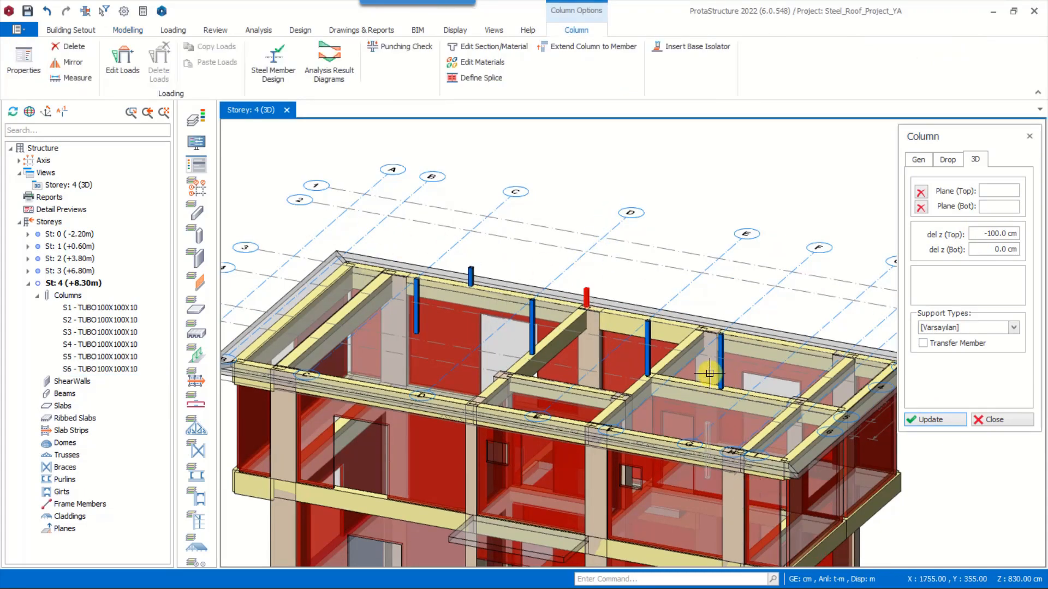
middle_click_drag(710, 259, 665, 246)
left_click(657, 259)
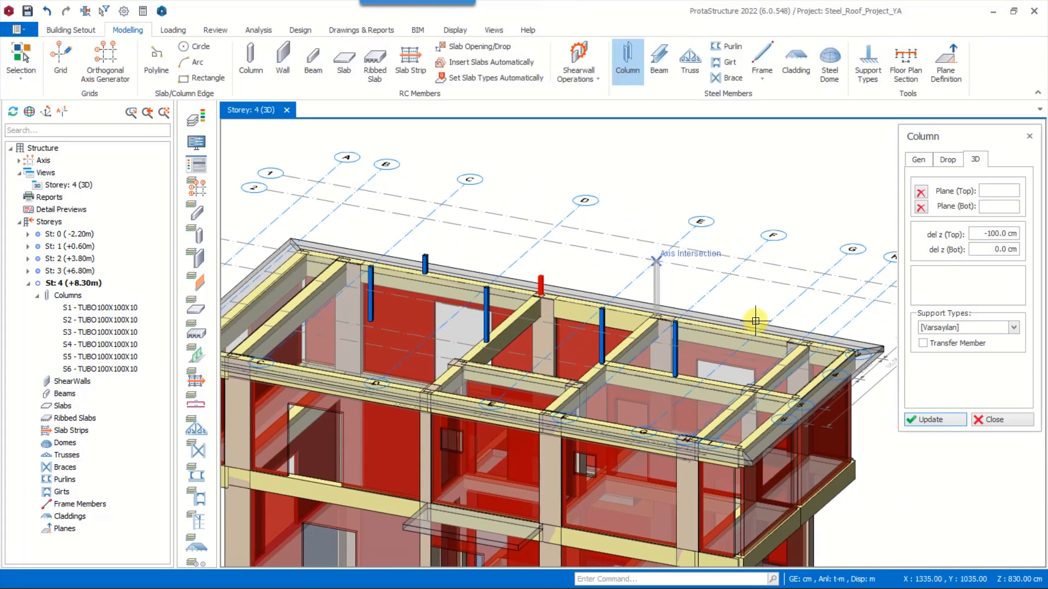
left_click(732, 276)
Place shortened columns with -100 cm top offset along axis 5 at axes C, D, E and F
scroll(808, 315, "down", 2)
middle_click_drag(848, 308, 683, 311, "shift")
left_click(701, 210)
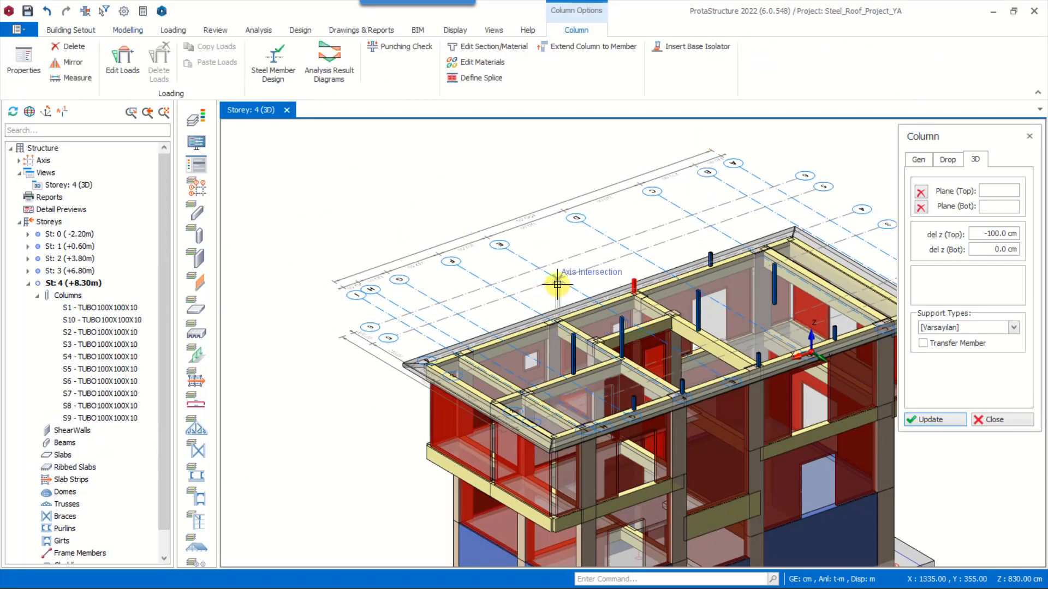
left_click(558, 284)
left_click(514, 304)
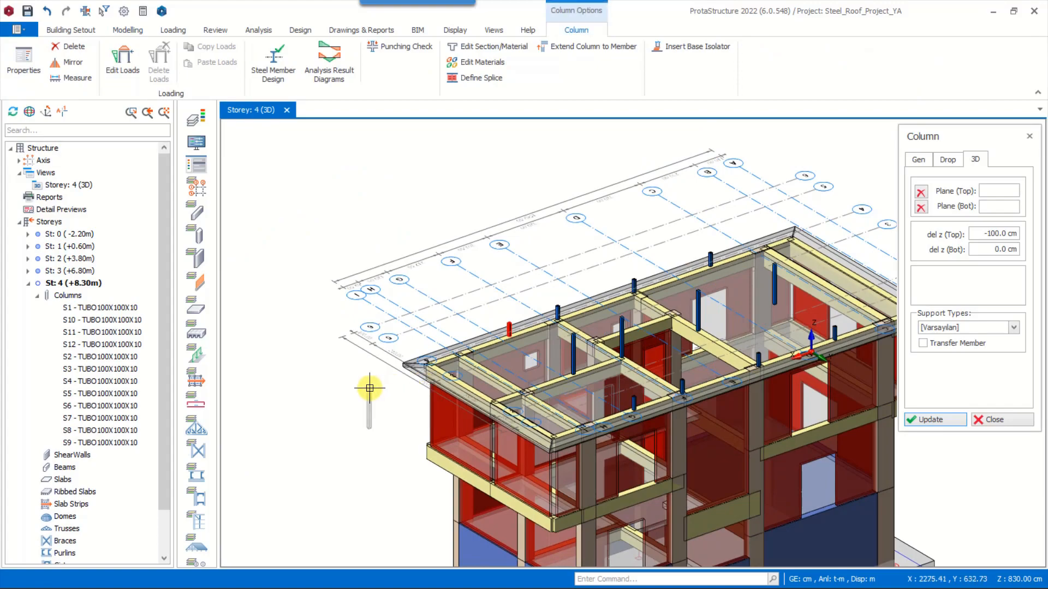
Place shortened columns at the two roof corners on axis H, at axes 5 and 2
middle_click_drag(369, 388, 560, 417, "shift")
middle_click_drag(559, 403, 258, 403)
scroll(631, 414, "up", 4)
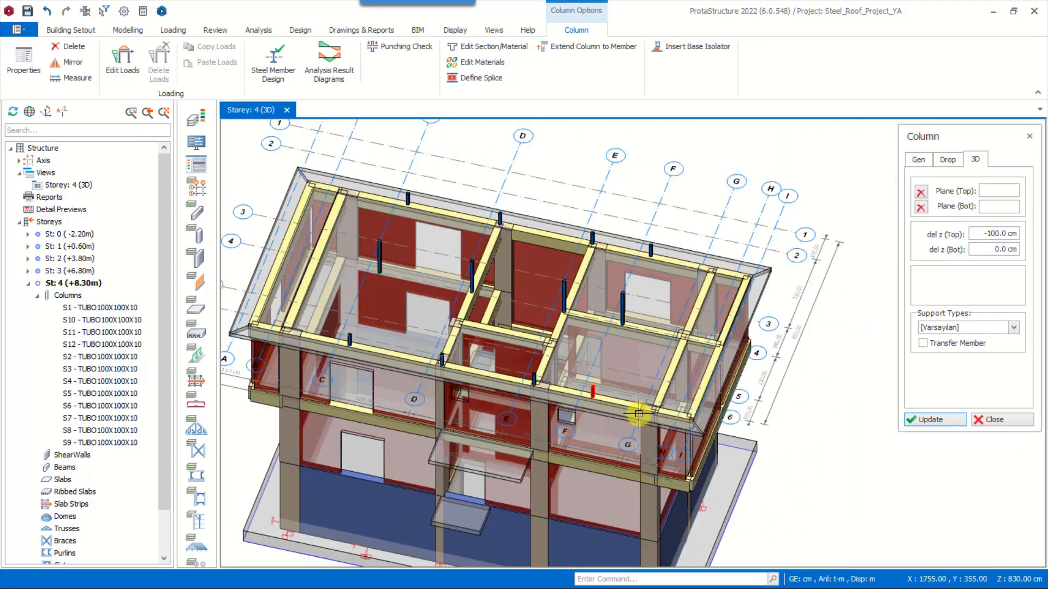
scroll(733, 444, "up", 2)
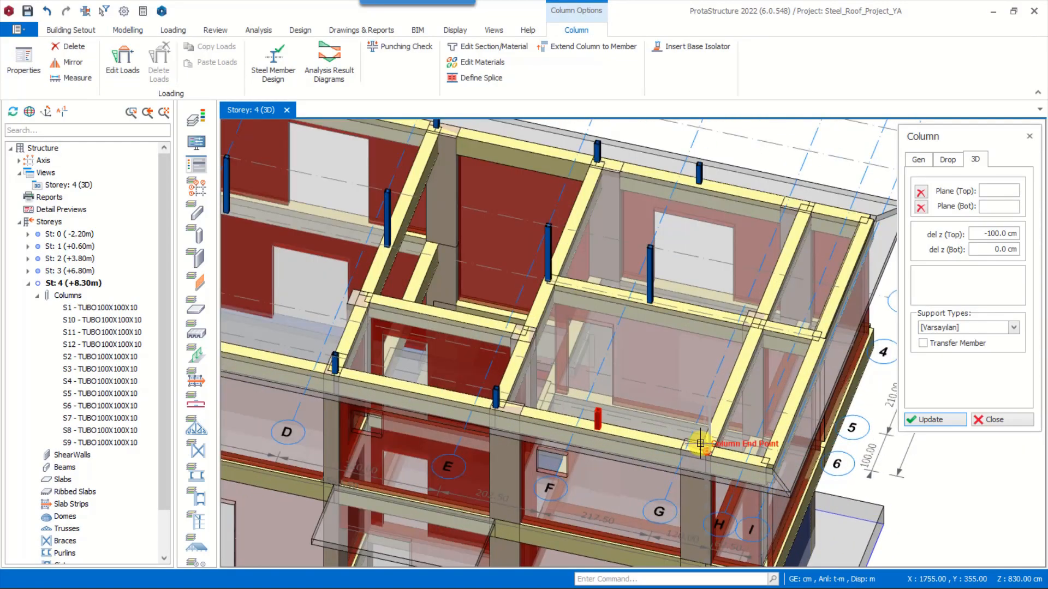
scroll(739, 431, "up", 2)
scroll(733, 394, "down", 2)
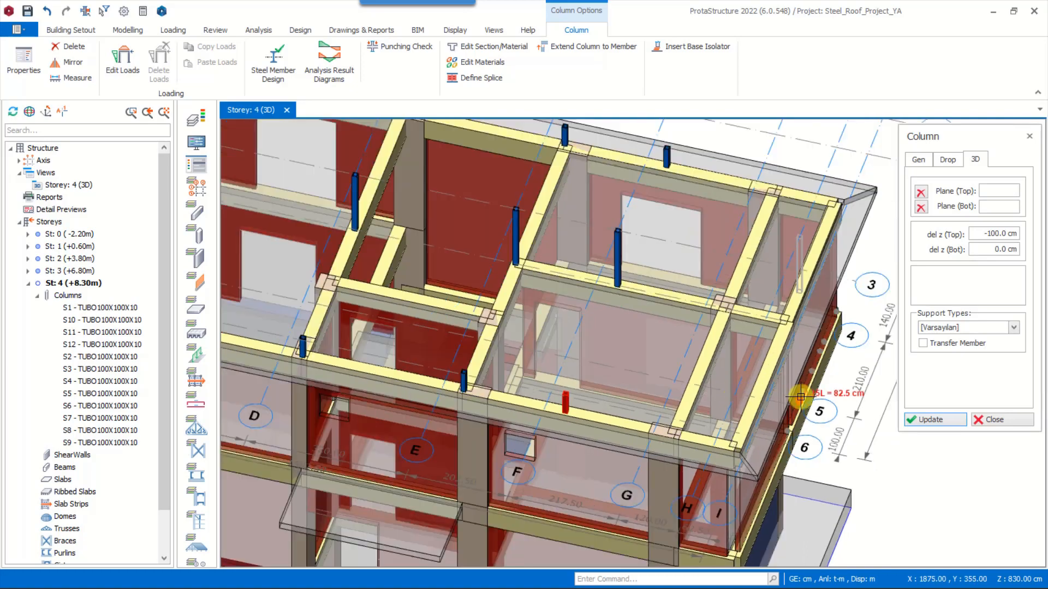
left_click(738, 391)
middle_click_drag(802, 474, 821, 377, "shift")
middle_click_drag(826, 251, 728, 339)
middle_click_drag(770, 241, 756, 261, "shift")
left_click(753, 303)
Place shortened columns with -100 cm top offset at the two remaining roof corners, at the end opposite axis H
scroll(751, 303, "down", 4)
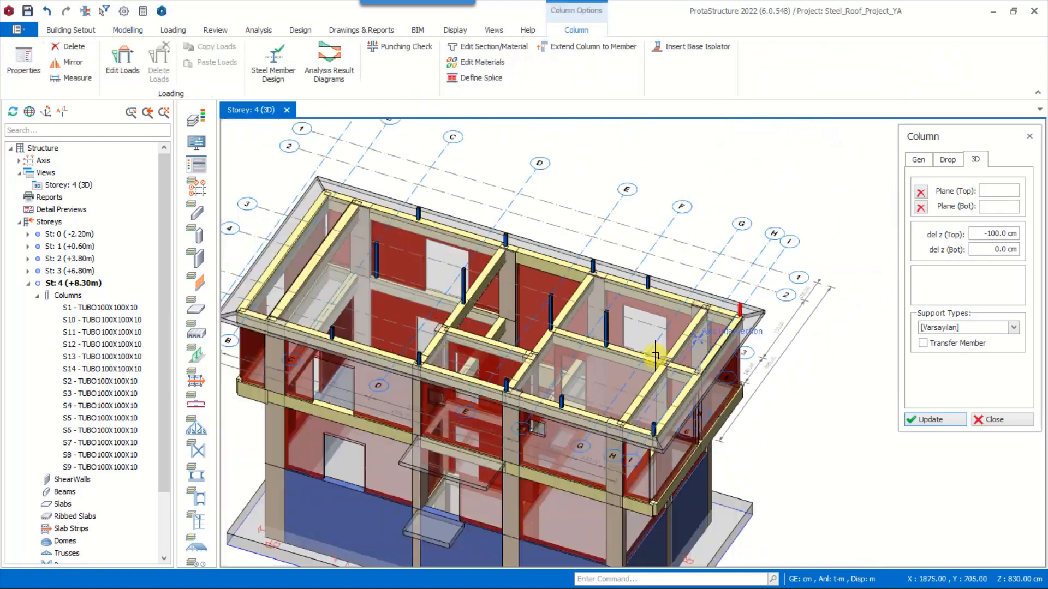
middle_click_drag(655, 355, 747, 357)
mouse_move(426, 198)
middle_mouse_down("shift")
mouse_move(508, 229)
mouse_move(488, 207)
mouse_move(433, 212)
middle_mouse_up("shift")
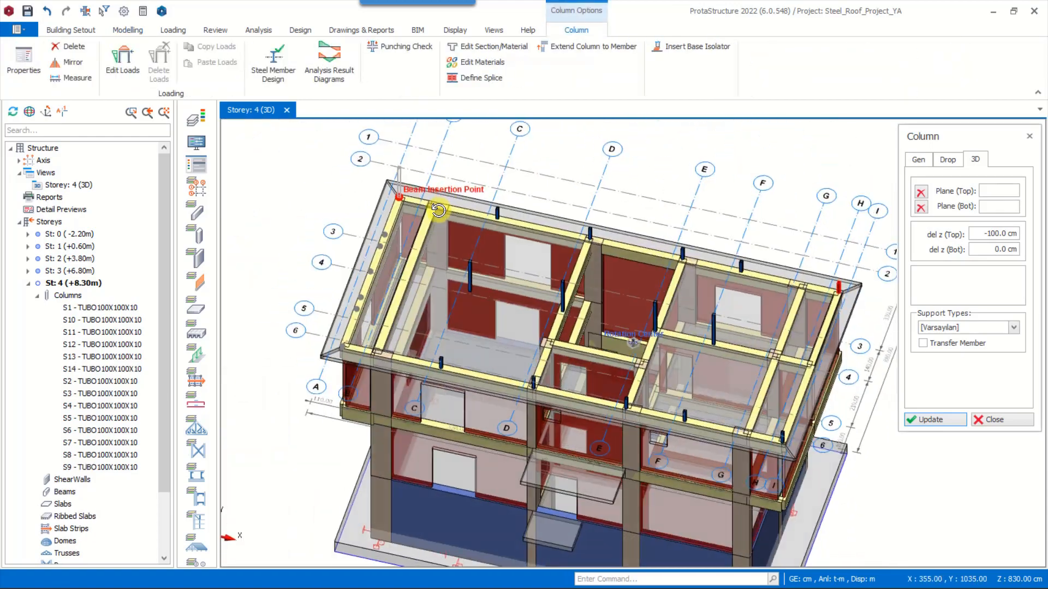
left_click(408, 165)
middle_click_drag(528, 304, 690, 243, "shift")
left_click(702, 197)
scroll(732, 290, "down", 3)
middle_click_drag(634, 343, 863, 325, "shift")
scroll(748, 316, "up", 6)
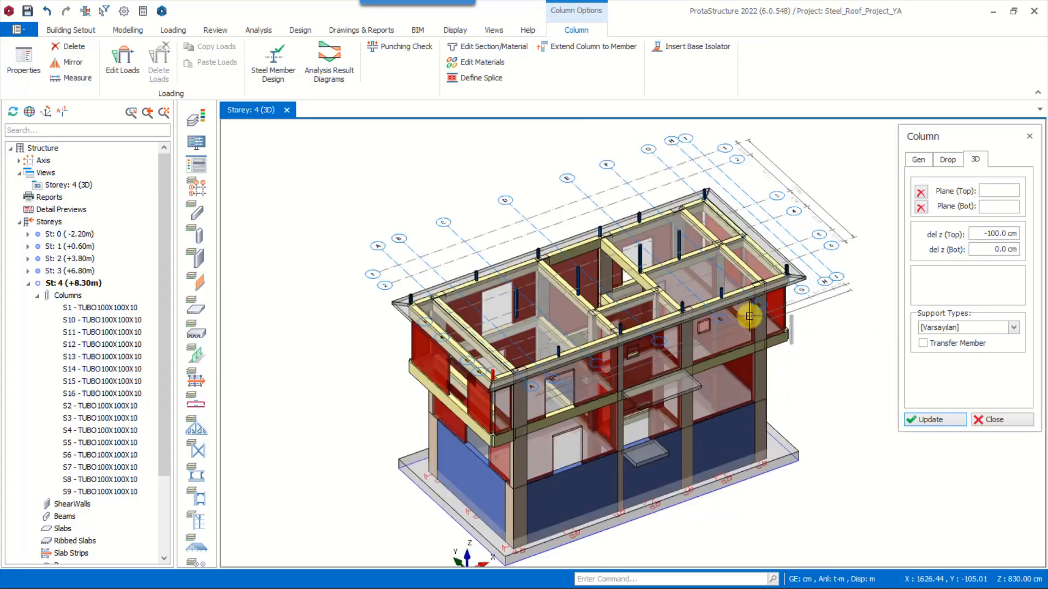
key("Escape")
Insert a steel truss between the column tops at axis intersections C/5 and C/3
middle_click_drag(625, 292, 647, 295, "shift")
right_click(560, 360)
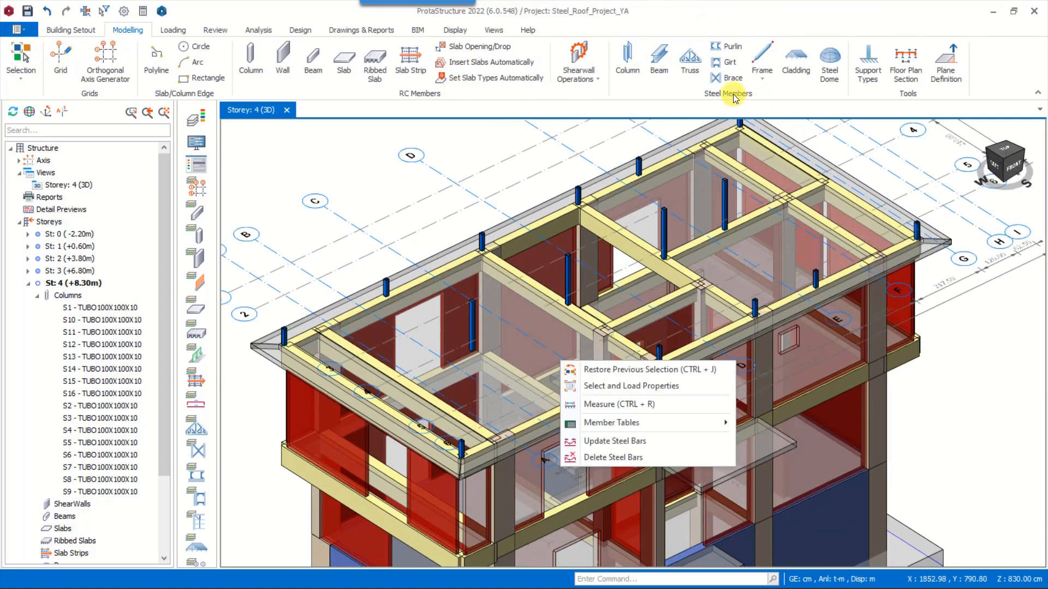
left_click(690, 60)
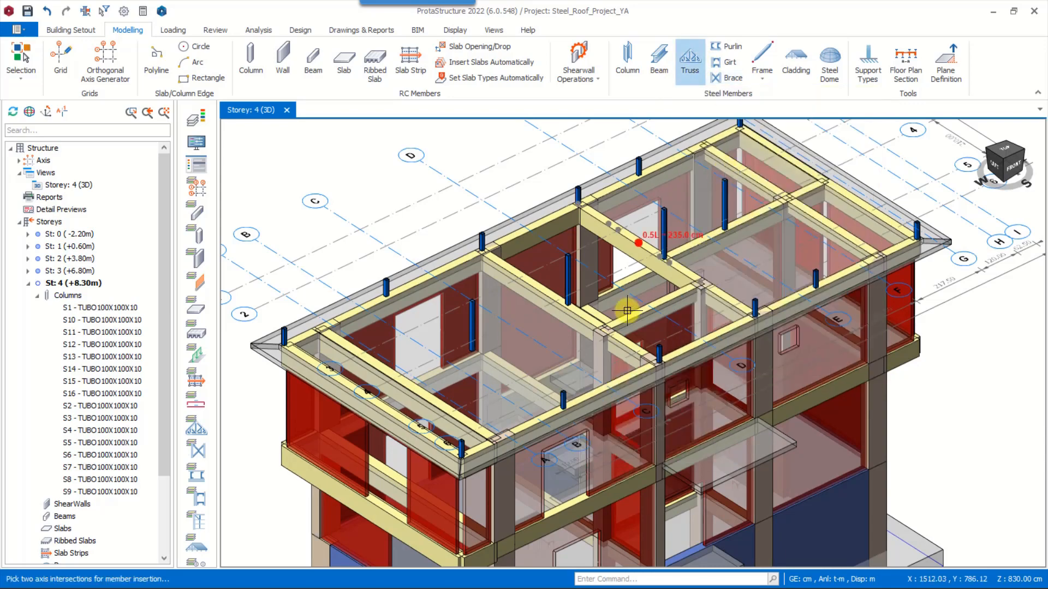
scroll(584, 377, "up", 5)
middle_click_drag(576, 409, 641, 436)
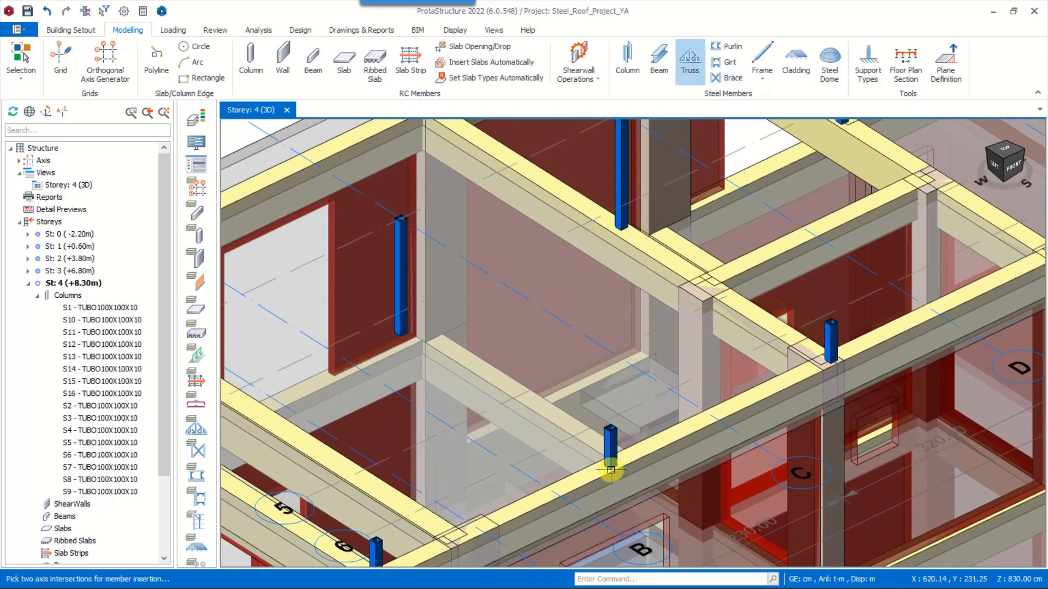
left_click(613, 430)
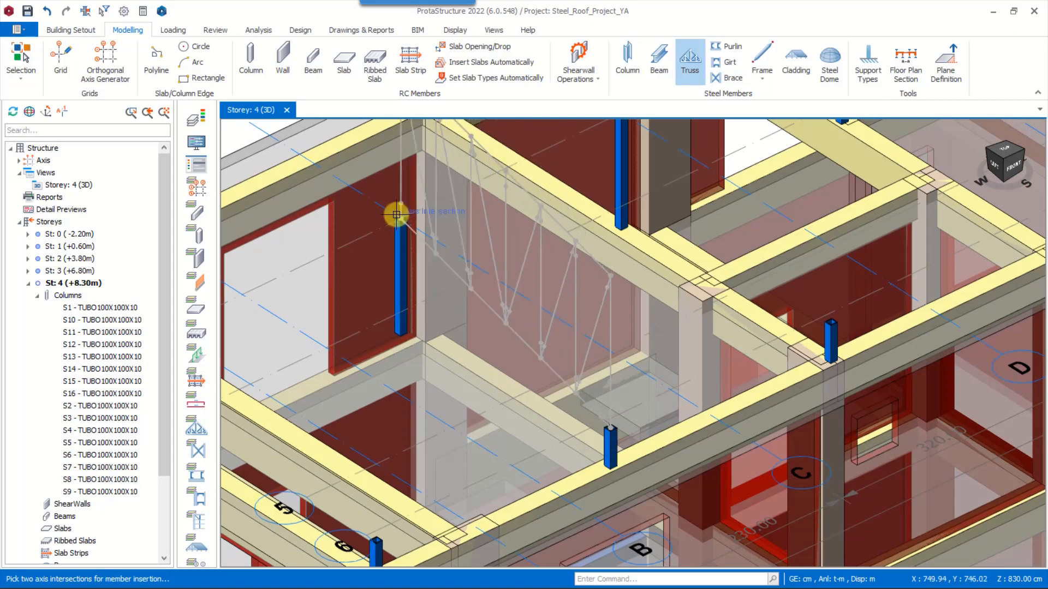
middle_click_drag(429, 249, 468, 316)
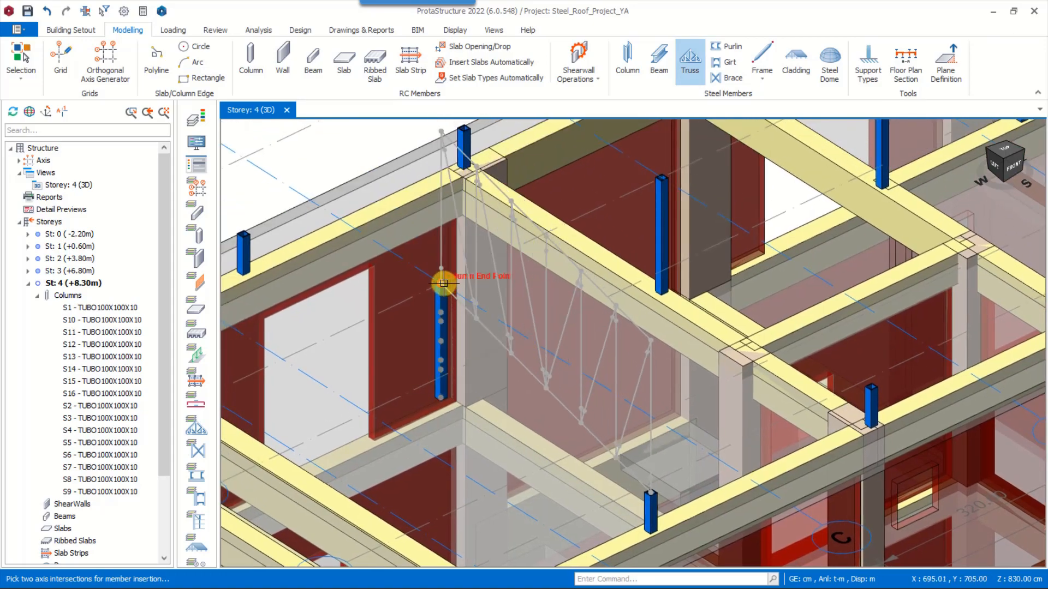
left_click(443, 283)
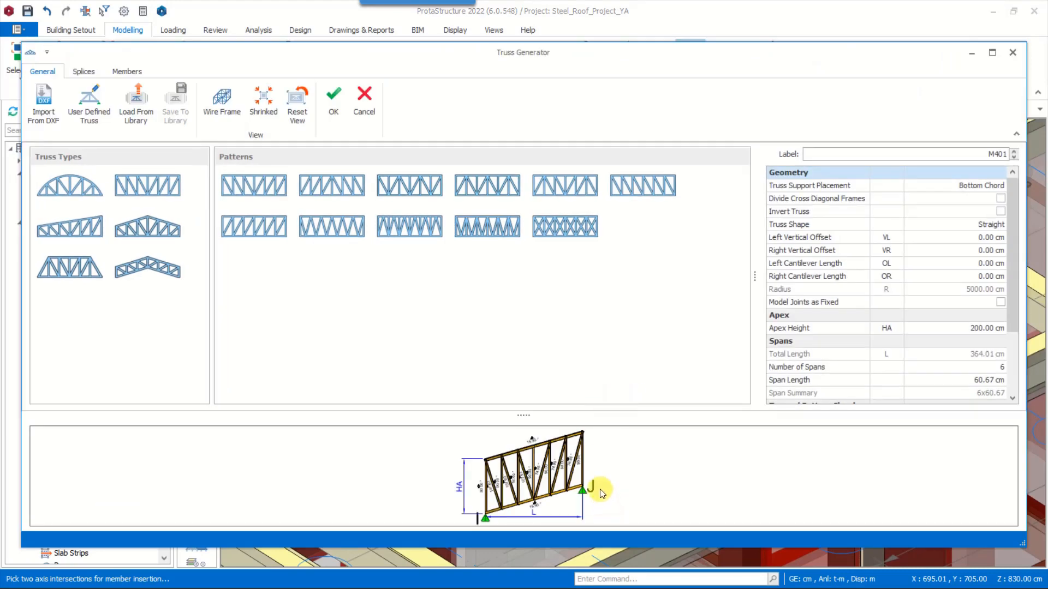
Choose the single-slope truss type with Top Chord support placement and set the right heel height to 130 cm
double_click(469, 54)
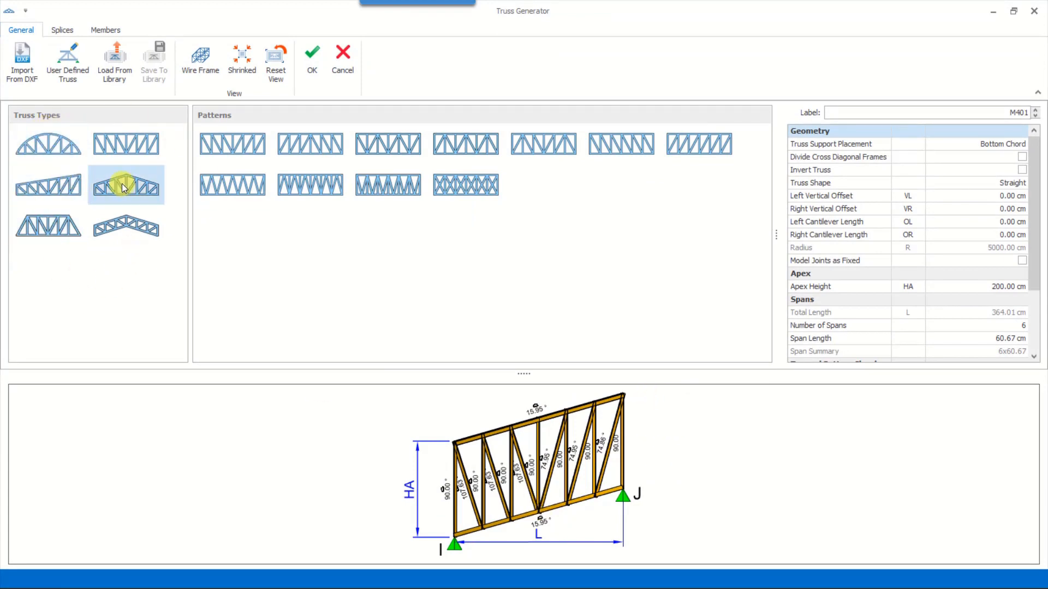
left_click(53, 194)
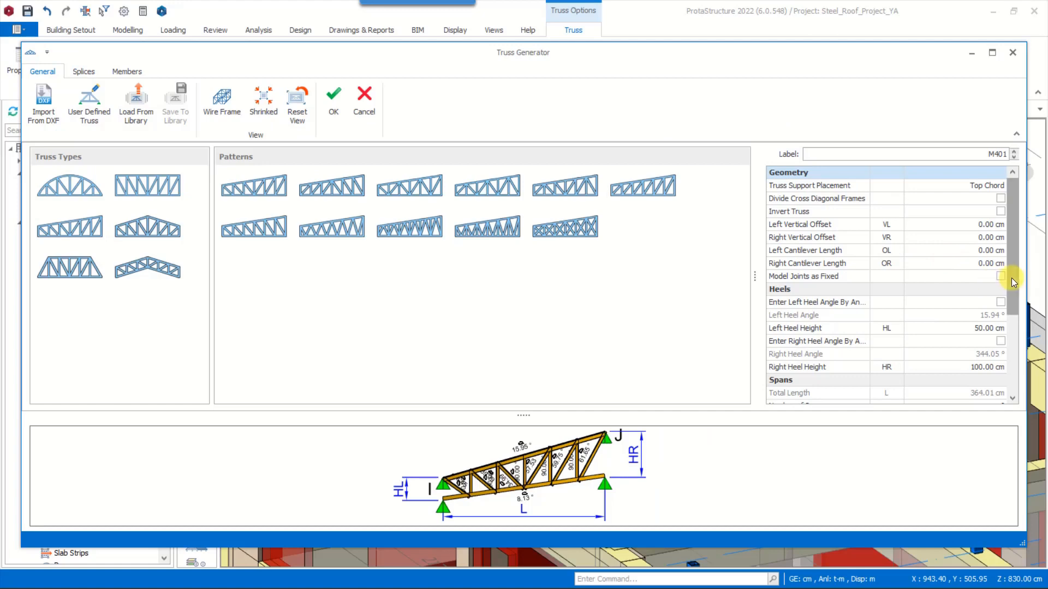
left_click_drag(1011, 277, 1013, 313)
left_click(964, 308)
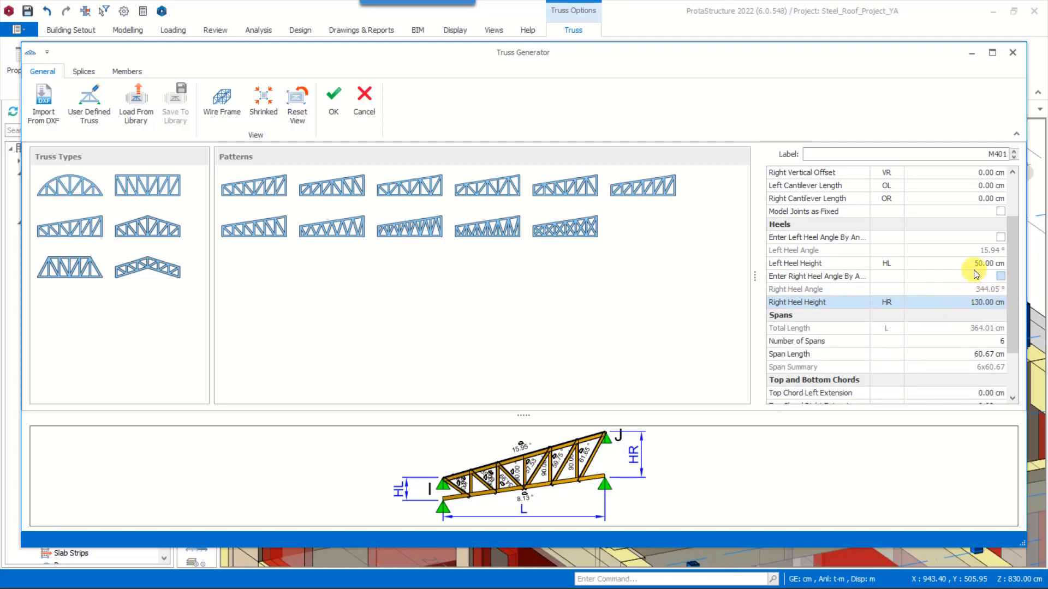
left_click(973, 289)
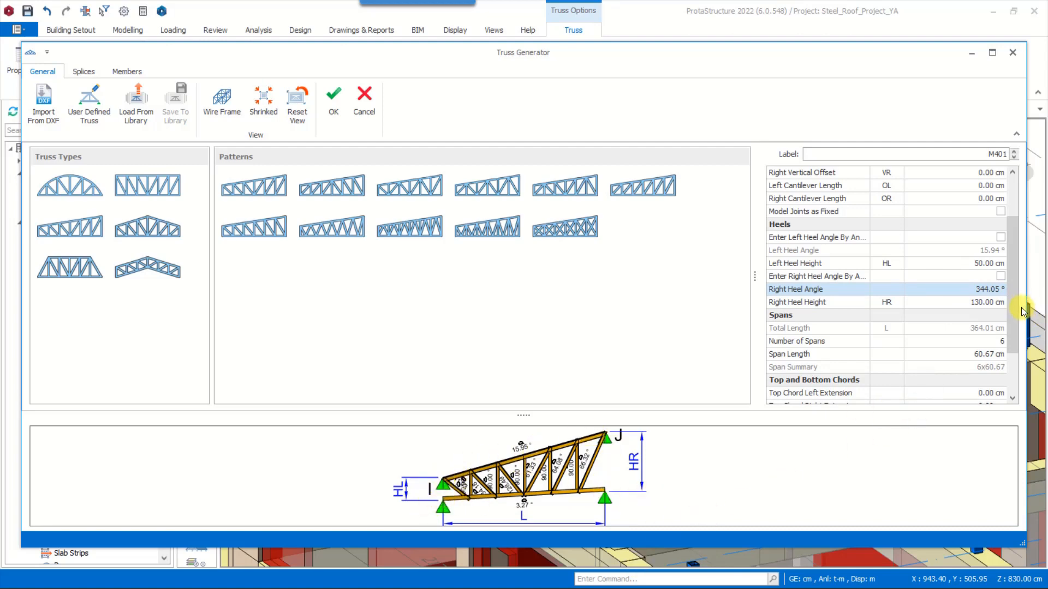
Set the truss's left heel height to 30 cm and apply the truss definition to the model
left_click(983, 264)
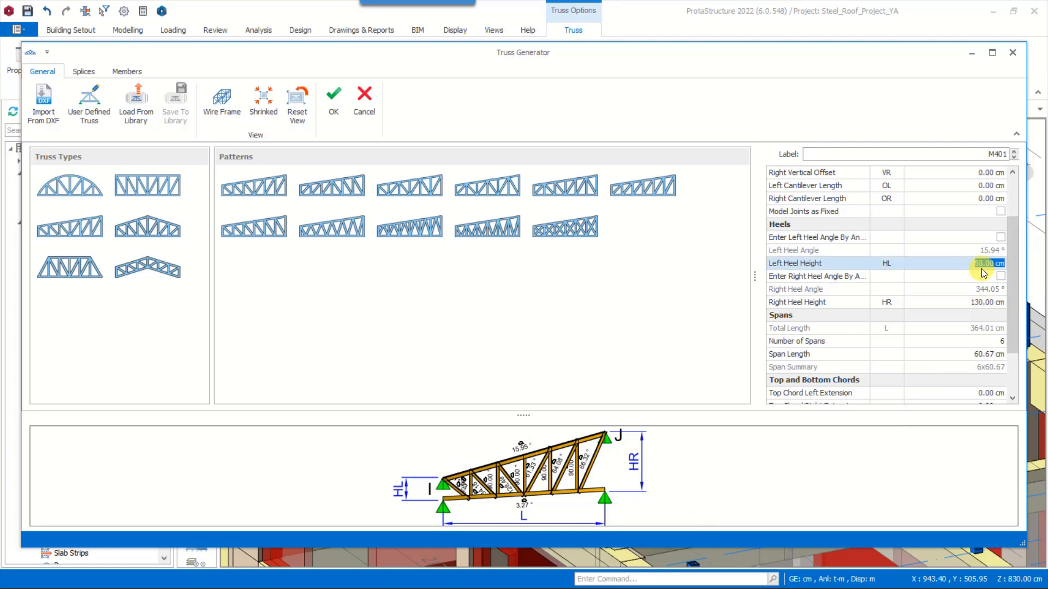
left_click(982, 291)
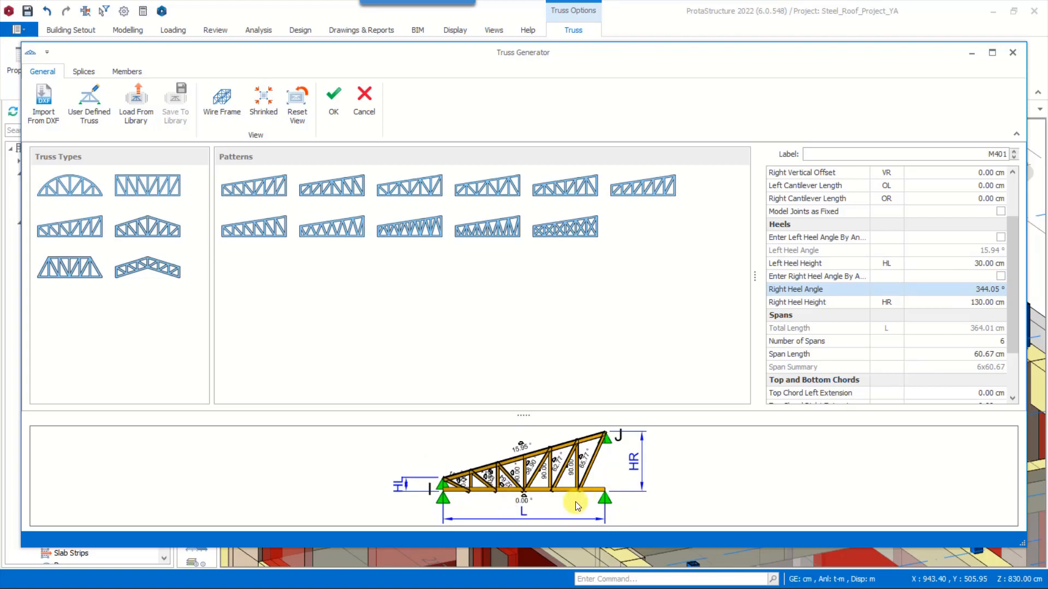
left_click(334, 99)
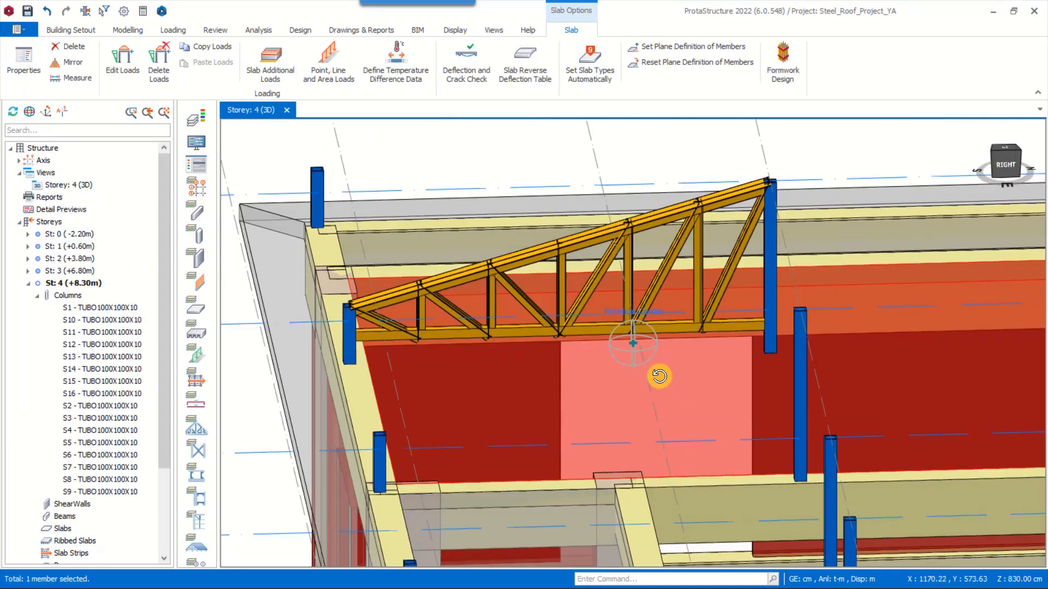
Reopen the truss for editing and set its top chord left extension to 70 cm
middle_click_drag(659, 377, 710, 381)
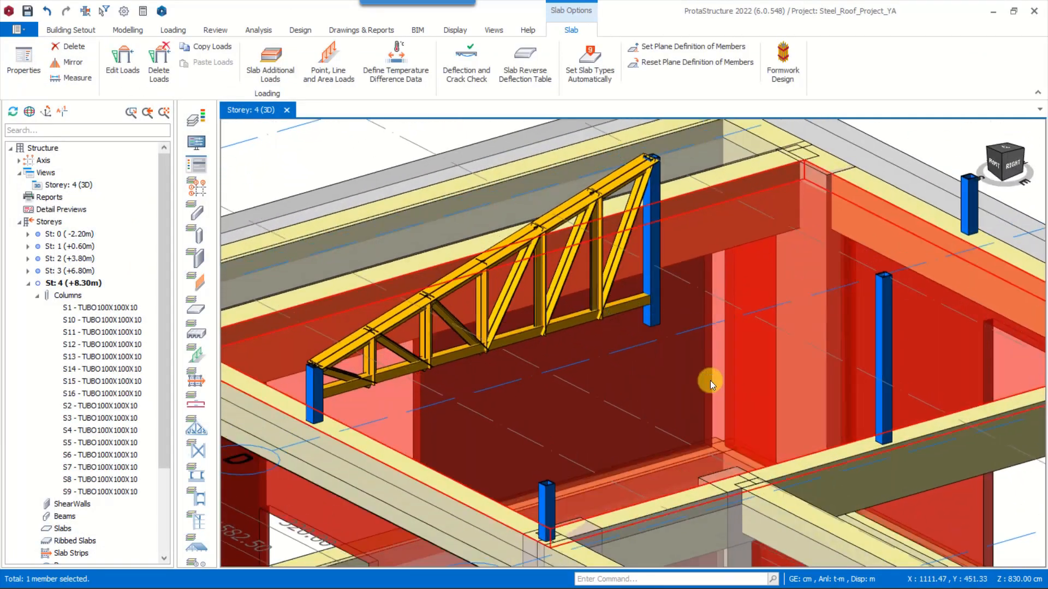
double_click(529, 332)
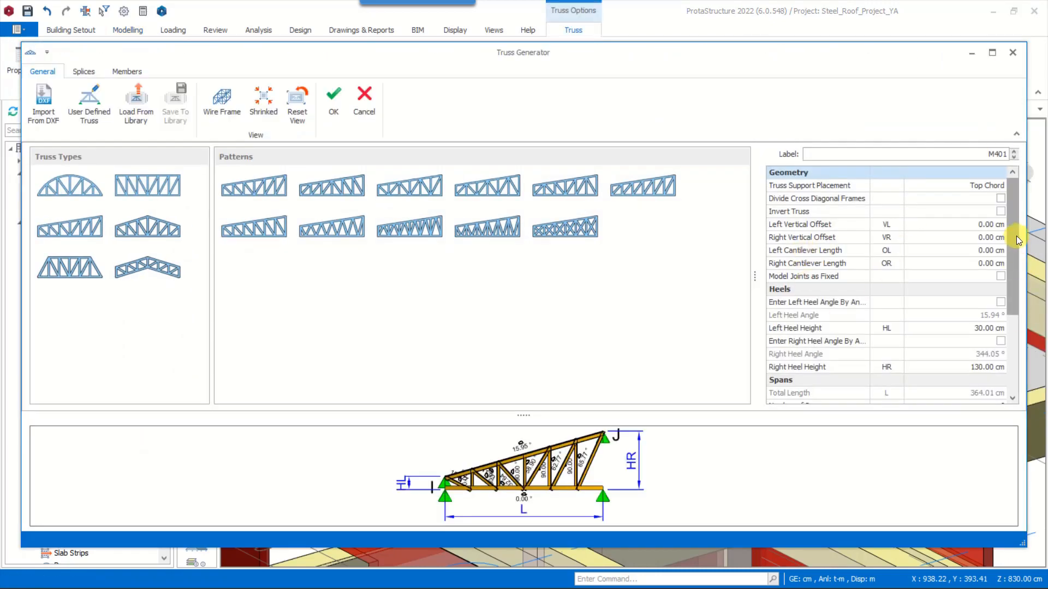
left_click_drag(1017, 236, 1006, 316)
left_click(971, 347)
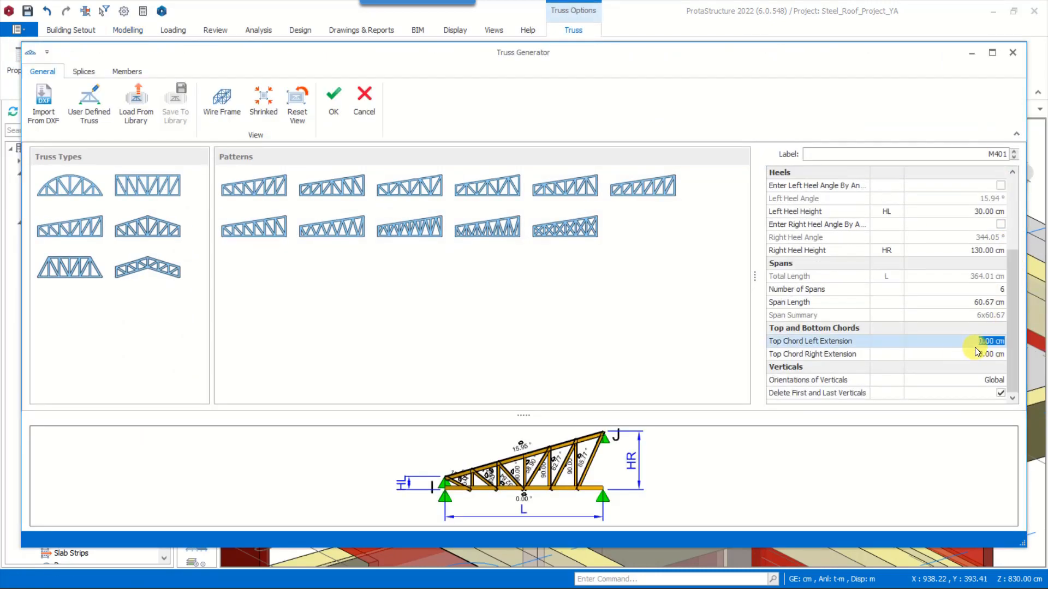
type("70")
left_click(991, 357)
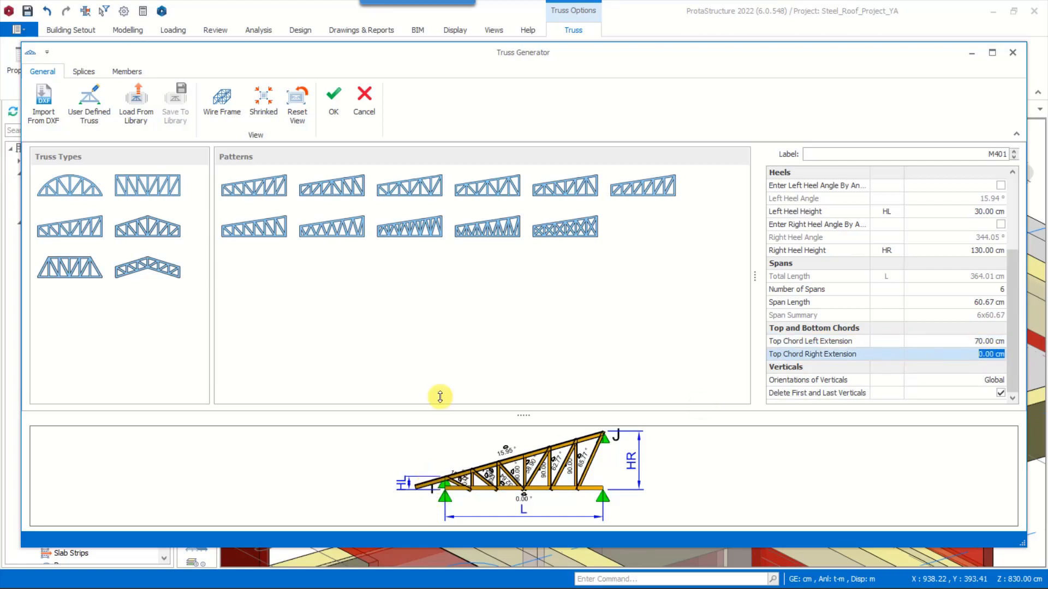
left_click(334, 101)
Edit the truss members and assign the Euro tube section TUBO80x80x4 to the top chord
middle_click_drag(580, 491, 518, 362)
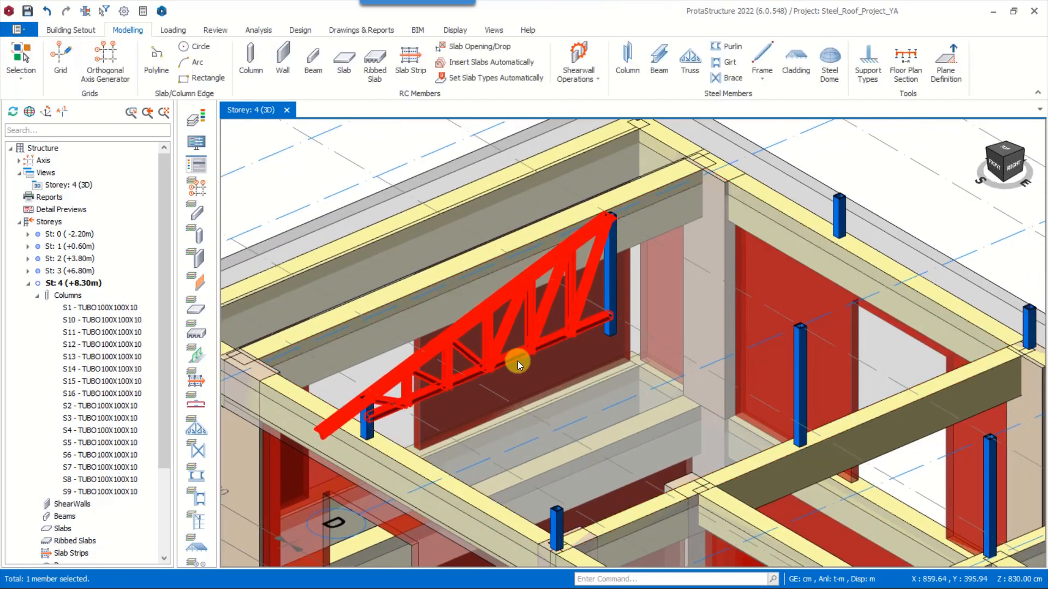
double_click(517, 362)
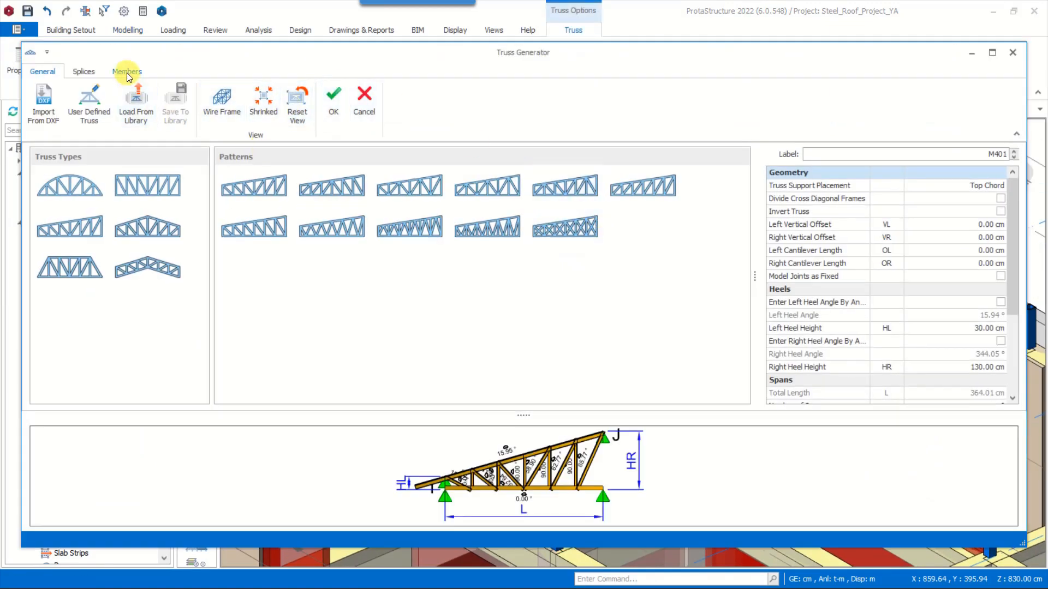
left_click(127, 73)
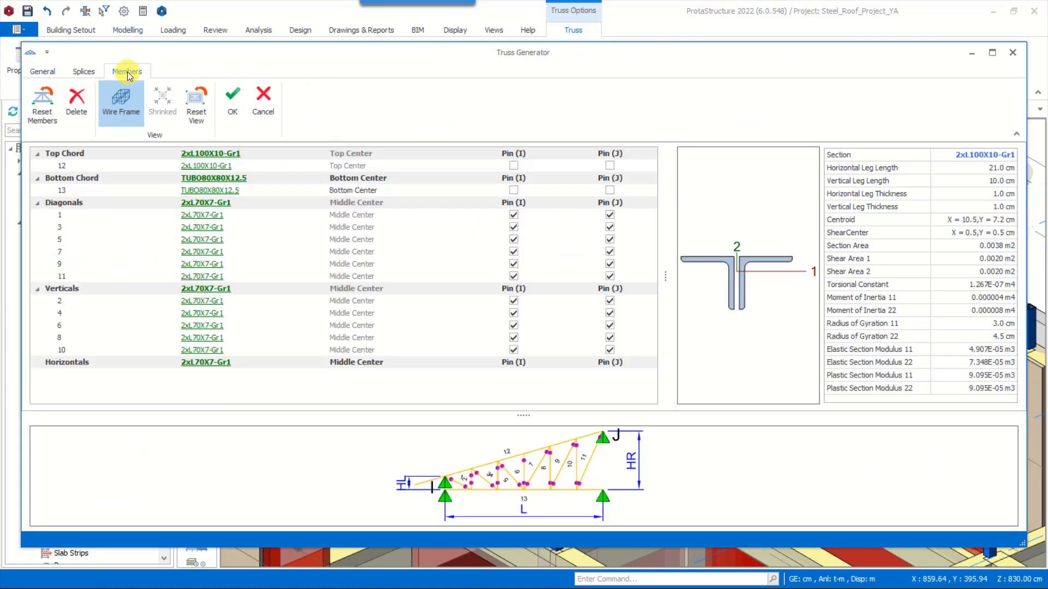
left_click(215, 155)
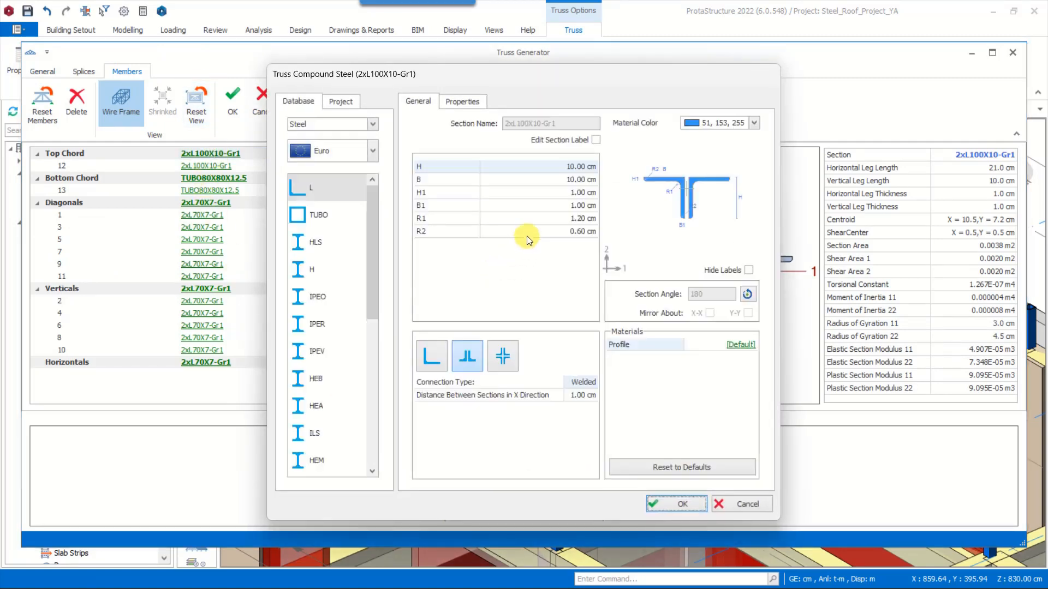
left_click(303, 224)
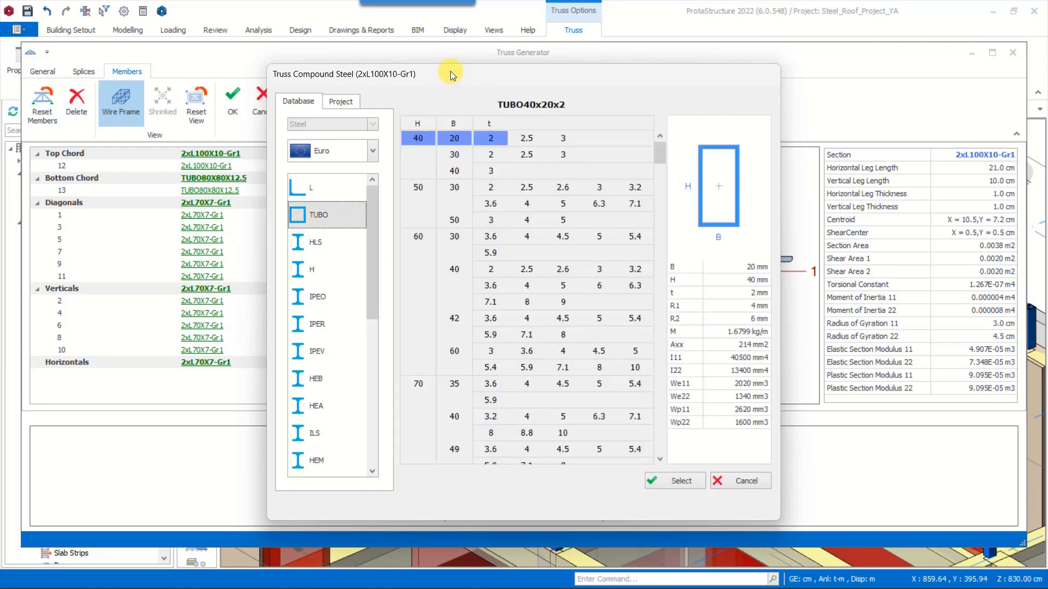
left_click_drag(451, 72, 564, 43)
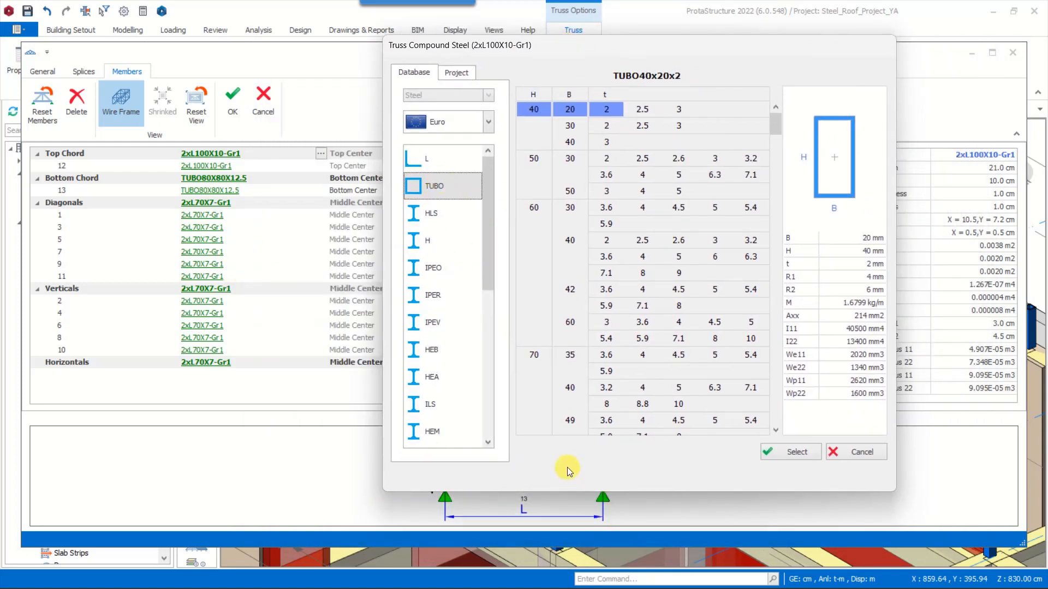
scroll(626, 357, "down", 5)
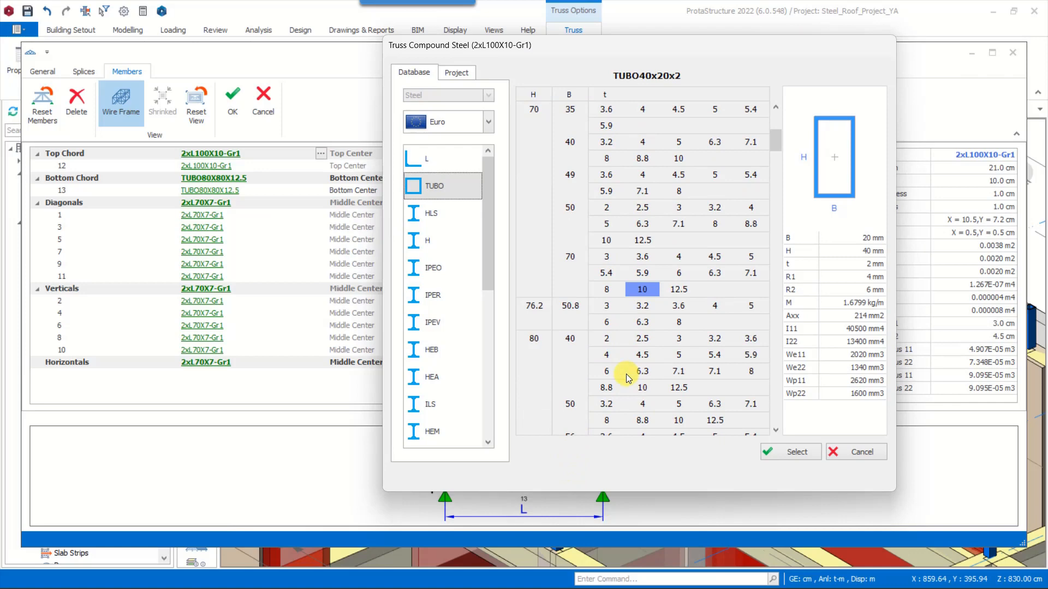
scroll(606, 393, "down", 3)
left_click(654, 373)
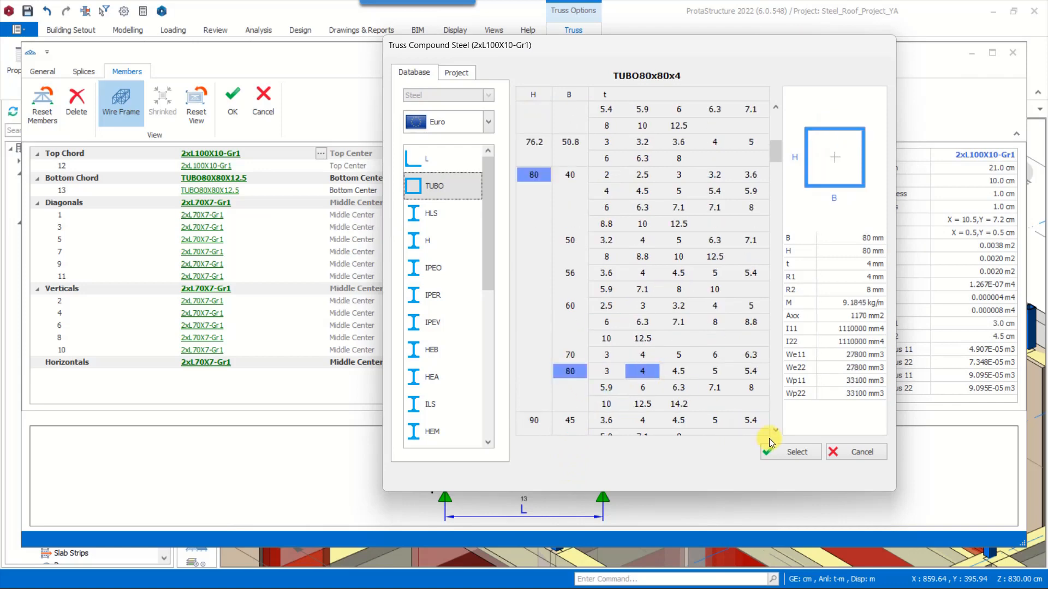
left_click(789, 452)
left_click(804, 477)
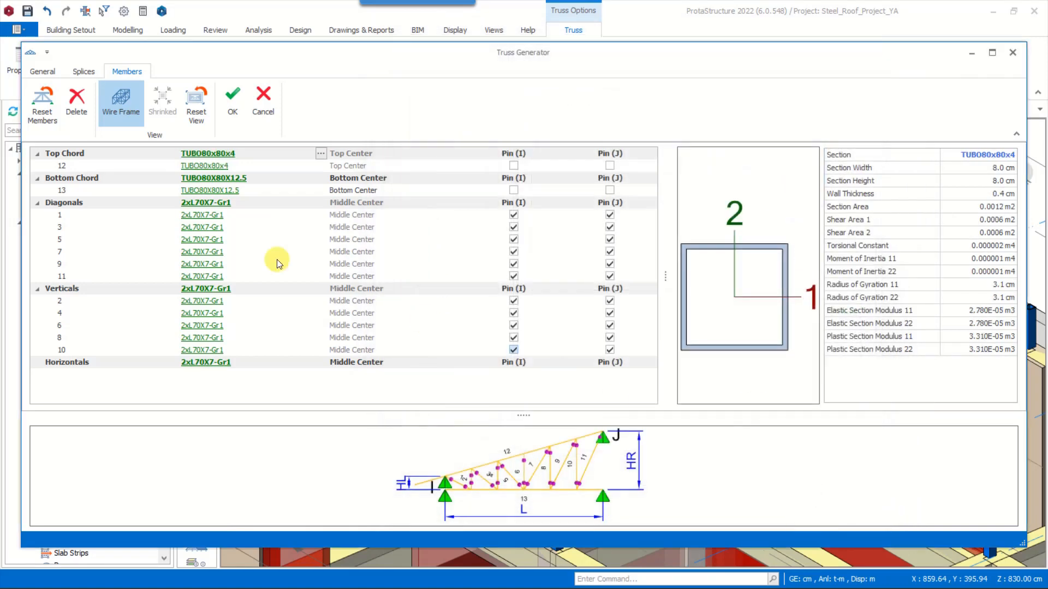
Assign the project section TUBO80x80x4 to the truss's bottom chord
left_click(221, 177)
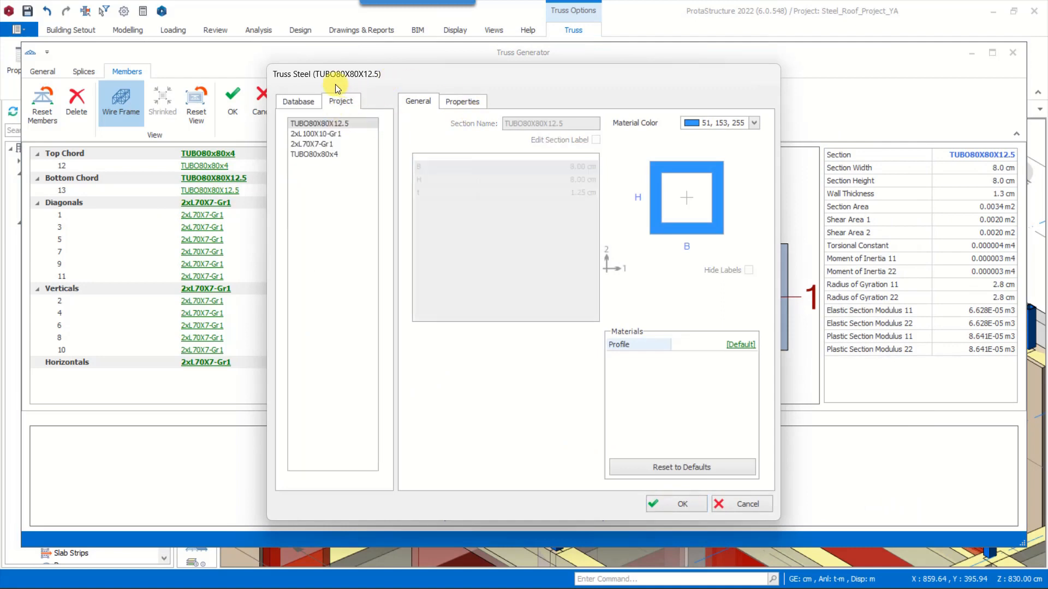
left_click(320, 156)
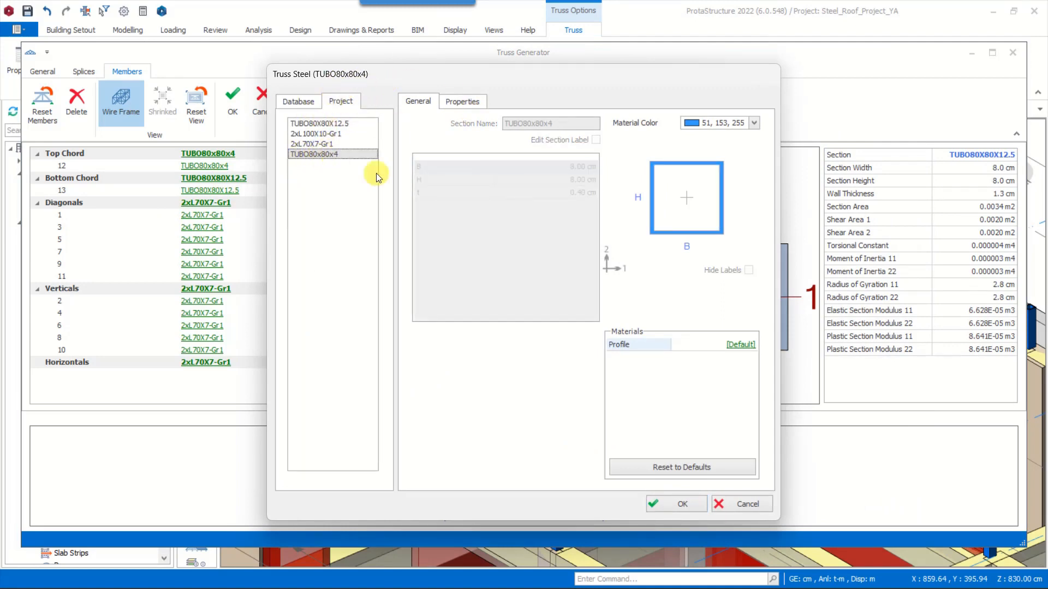
left_click(707, 505)
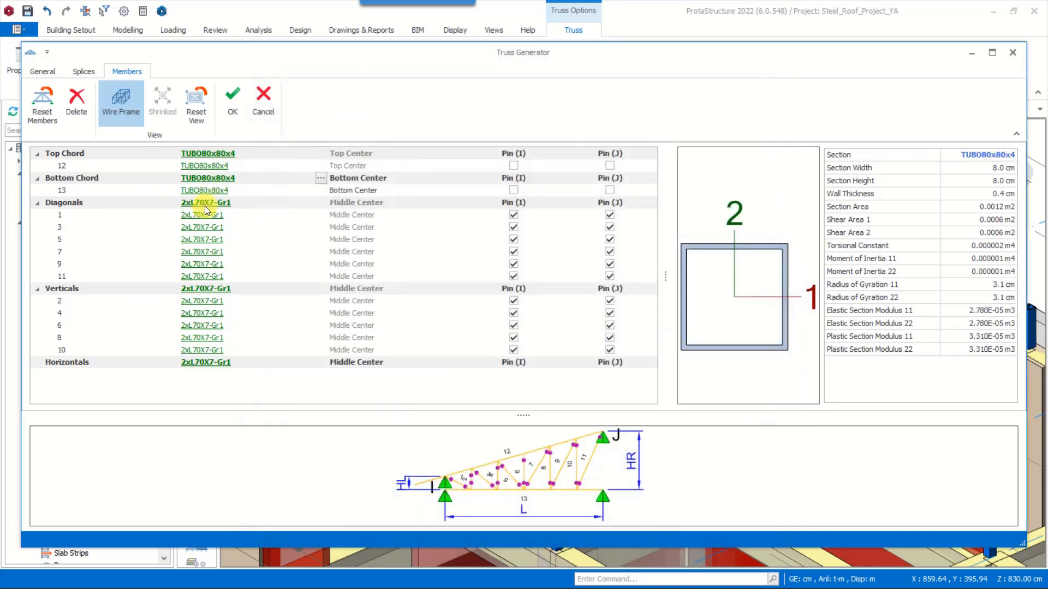
Assign the Euro tube section TUBO60X60X4 to all truss diagonals
left_click(206, 203)
left_click(321, 215)
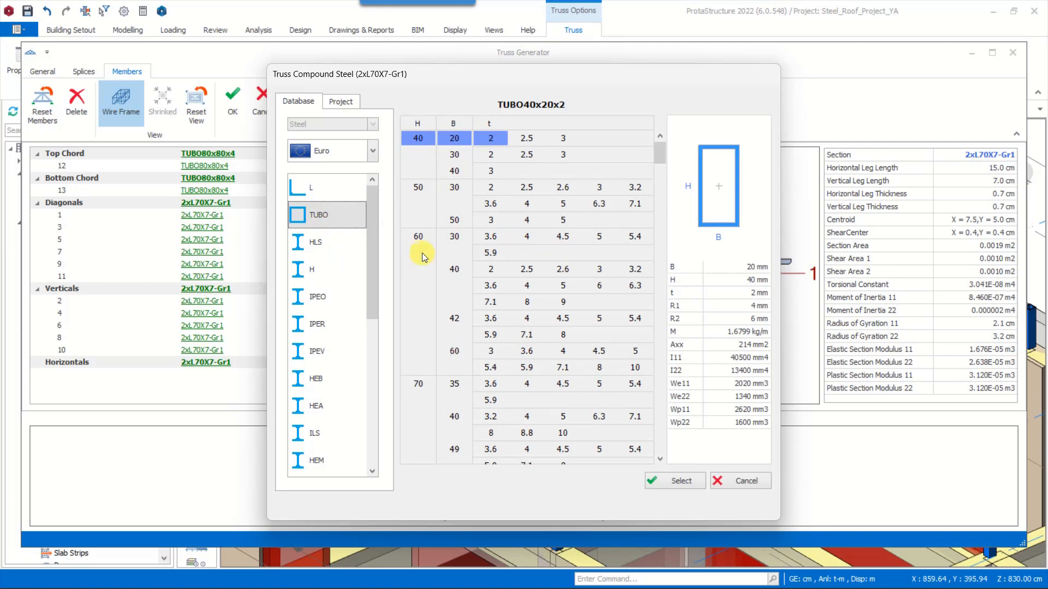
left_click(563, 351)
left_click(664, 484)
left_click(662, 505)
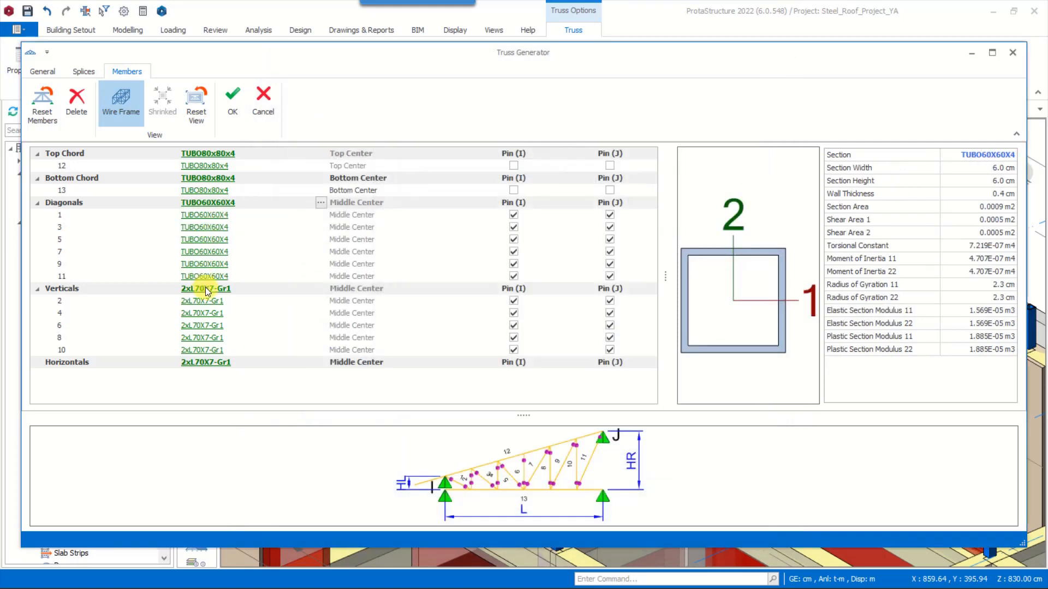
Assign the project section TUBO60X60X4 to the truss verticals and accept the truss changes
left_click(206, 289)
left_click(340, 102)
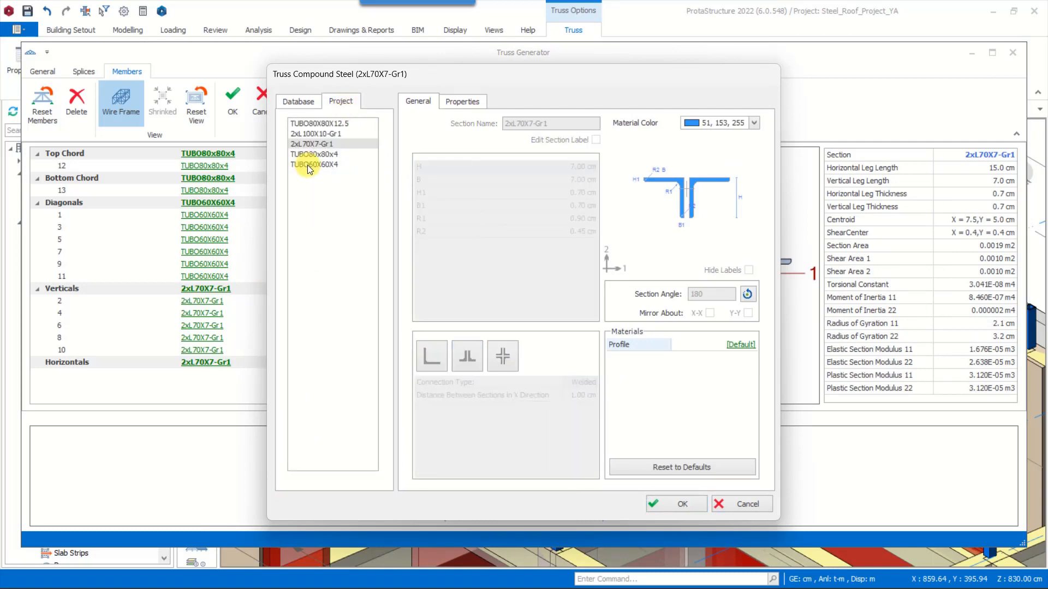
left_click(309, 164)
left_click(677, 504)
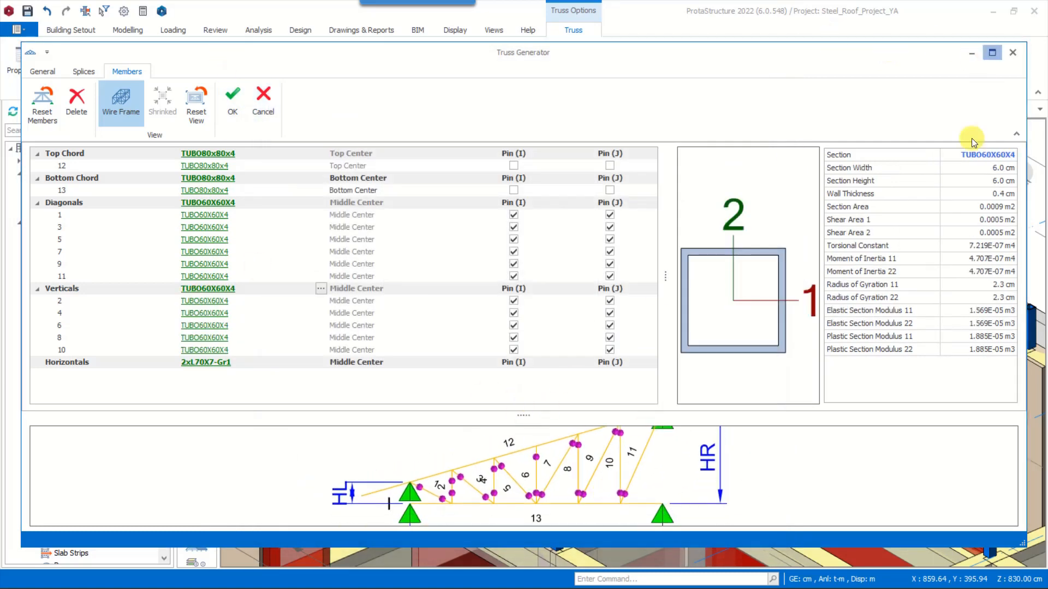
left_click(992, 53)
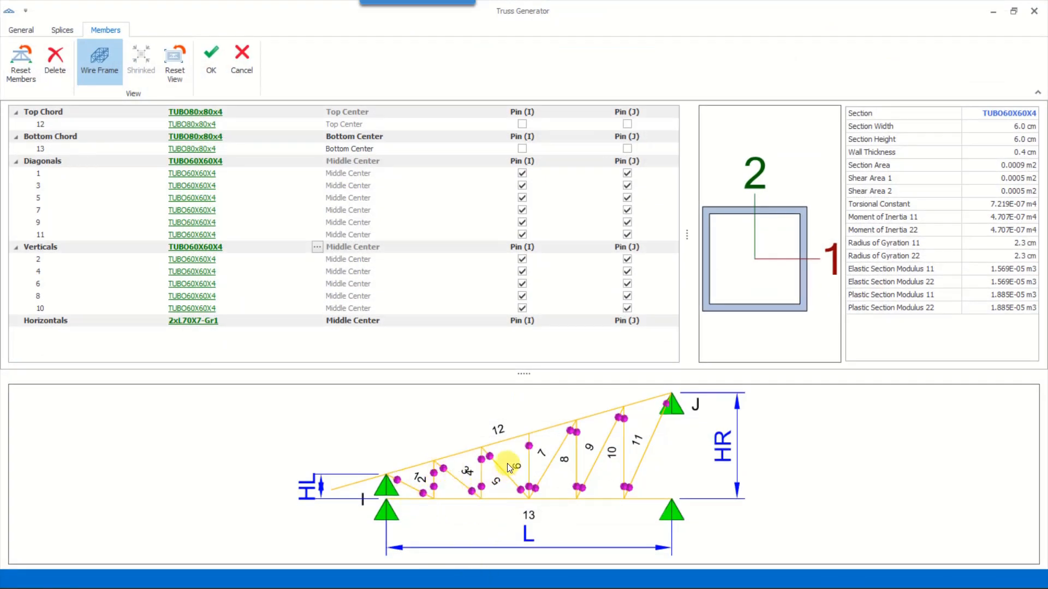
left_click(221, 83)
Copy the finished truss from the axis C columns to the matching column pairs on axes D, E and F
mouse_move(601, 452)
middle_mouse_down()
mouse_move(601, 428)
mouse_move(564, 421)
mouse_move(573, 405)
mouse_move(603, 417)
mouse_move(599, 425)
middle_mouse_up()
middle_click_drag(534, 397, 498, 395)
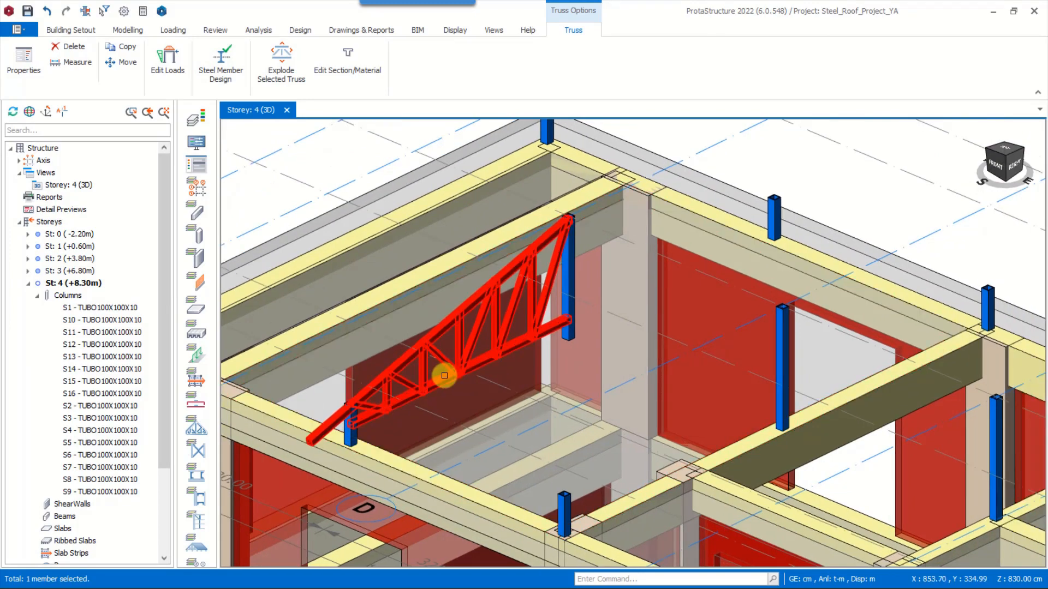
middle_click_drag(775, 483, 724, 460)
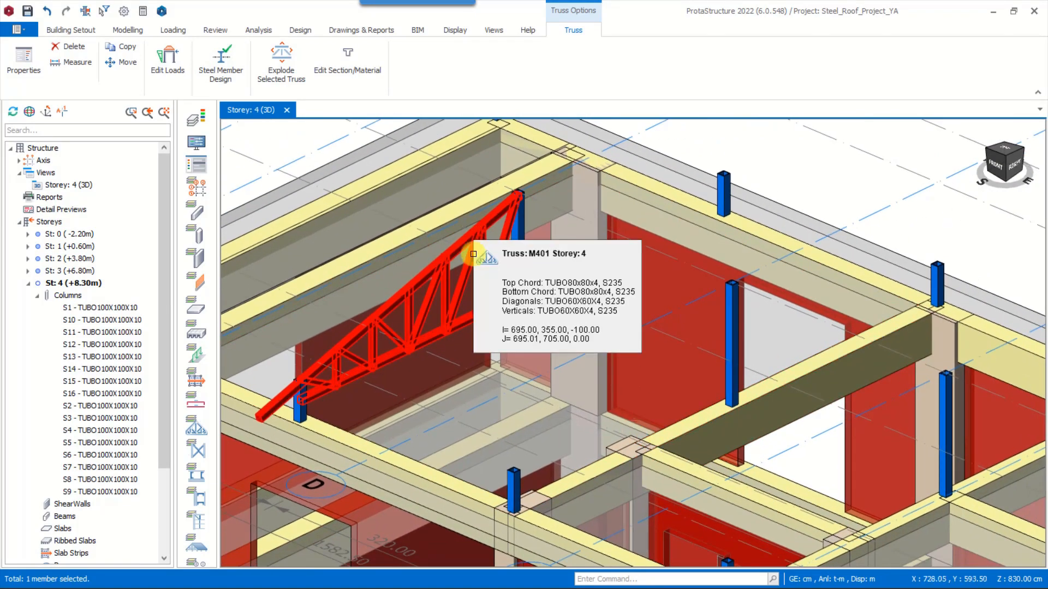
scroll(355, 141, "down", 2)
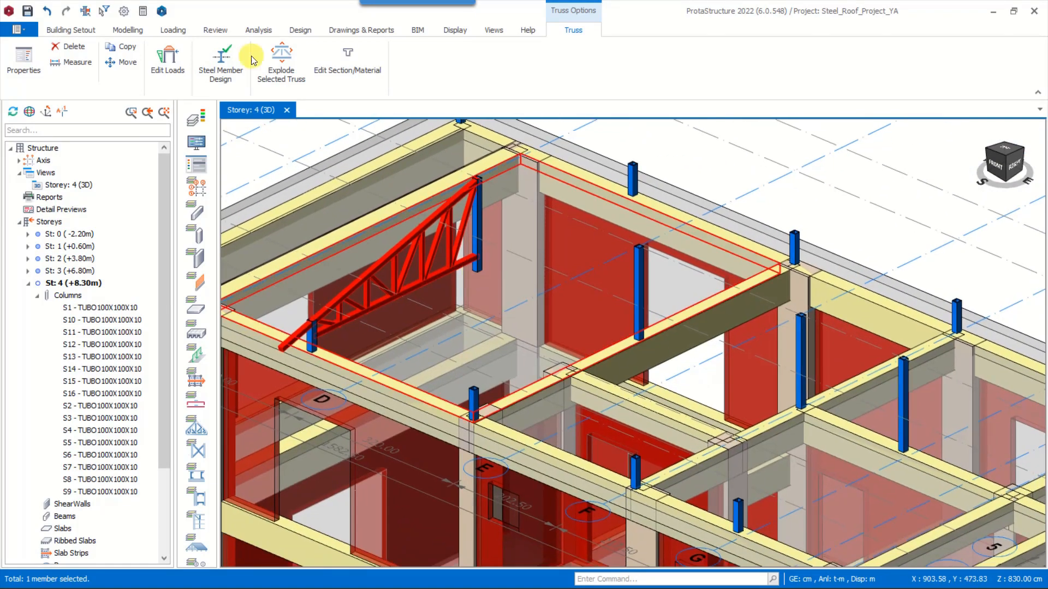
right_click(391, 254)
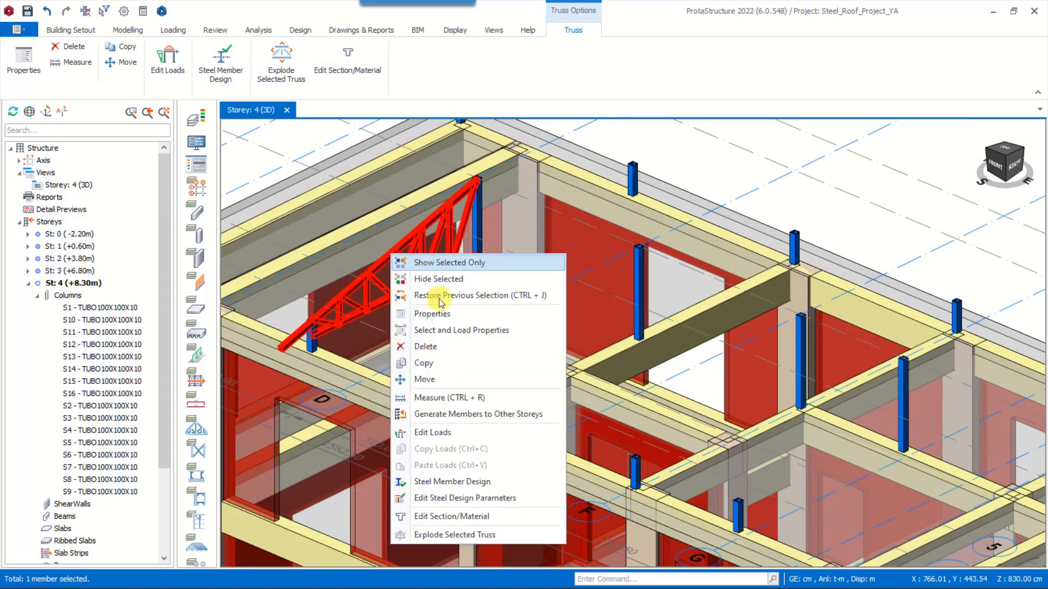
left_click(424, 363)
scroll(640, 253, "up", 2)
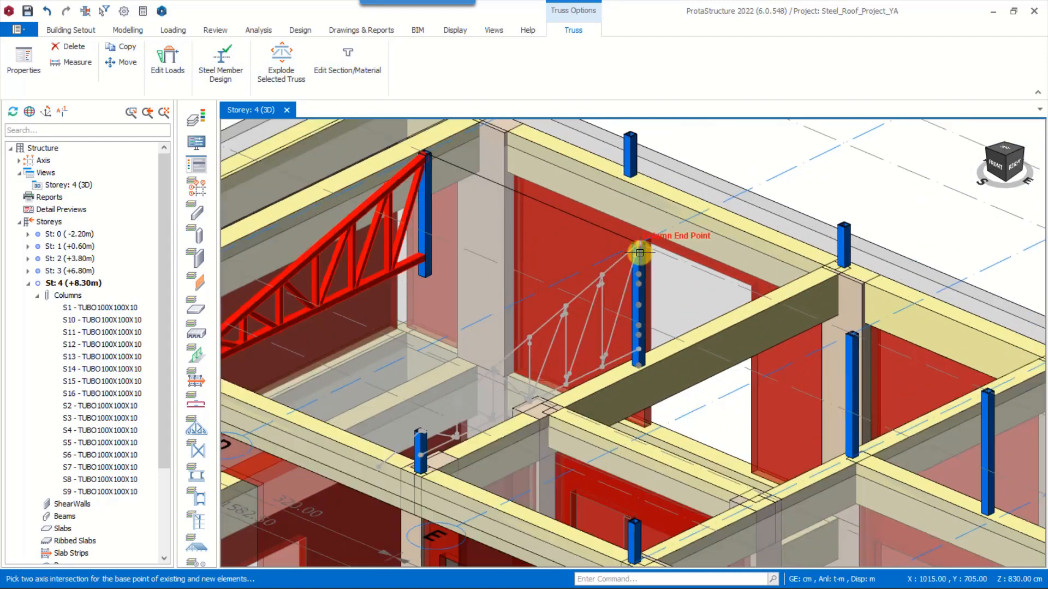
left_click(639, 253)
scroll(639, 253, "down", 3)
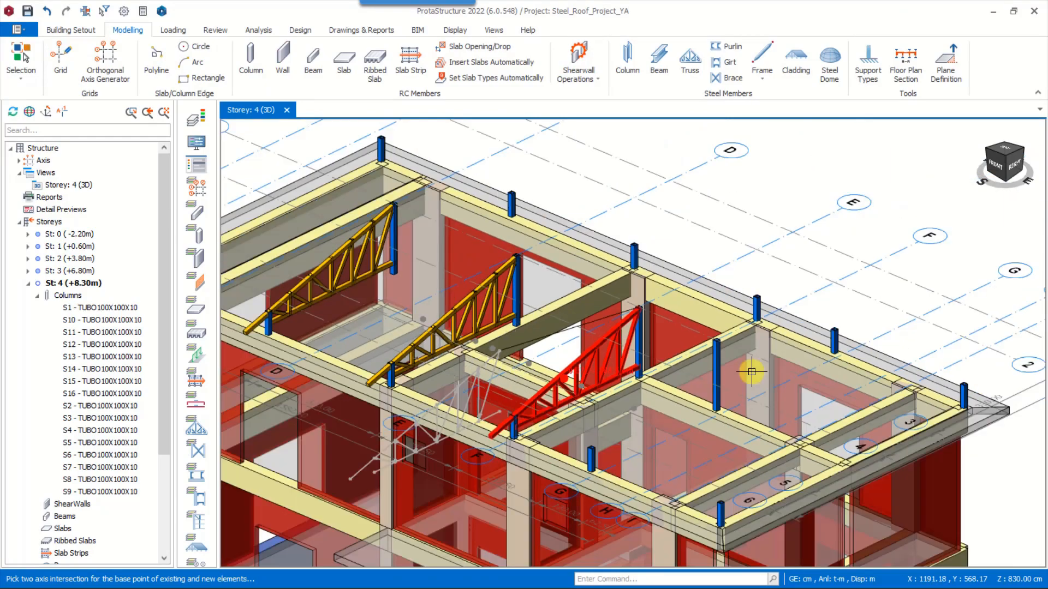
middle_click_drag(751, 372, 719, 344)
left_click(685, 312)
mouse_move(644, 431)
middle_mouse_down("shift")
mouse_move(623, 423)
mouse_move(633, 418)
middle_mouse_up("shift")
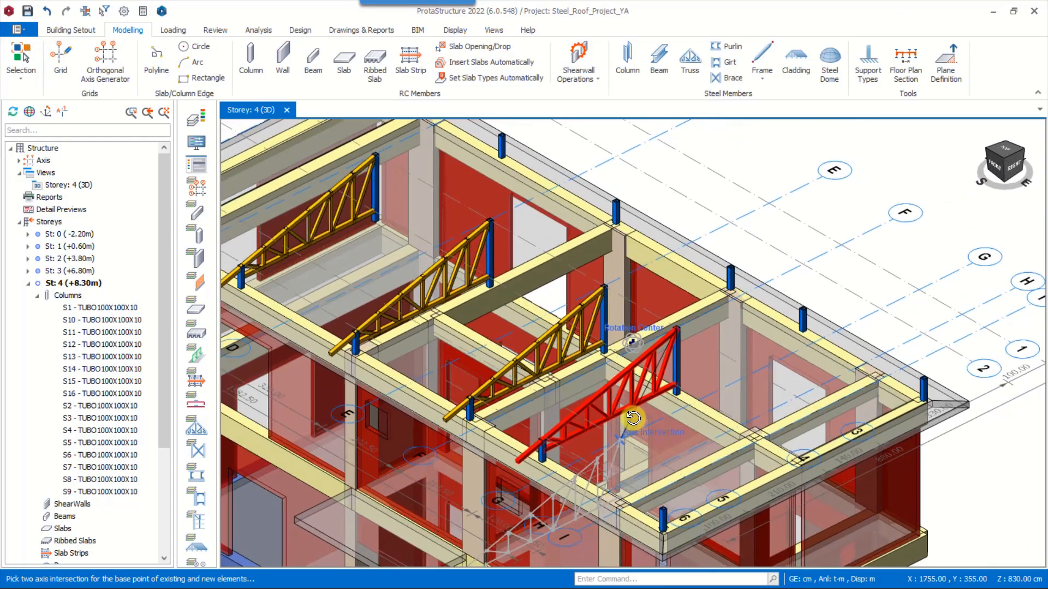
middle_click_drag(603, 367, 676, 407)
key("Escape")
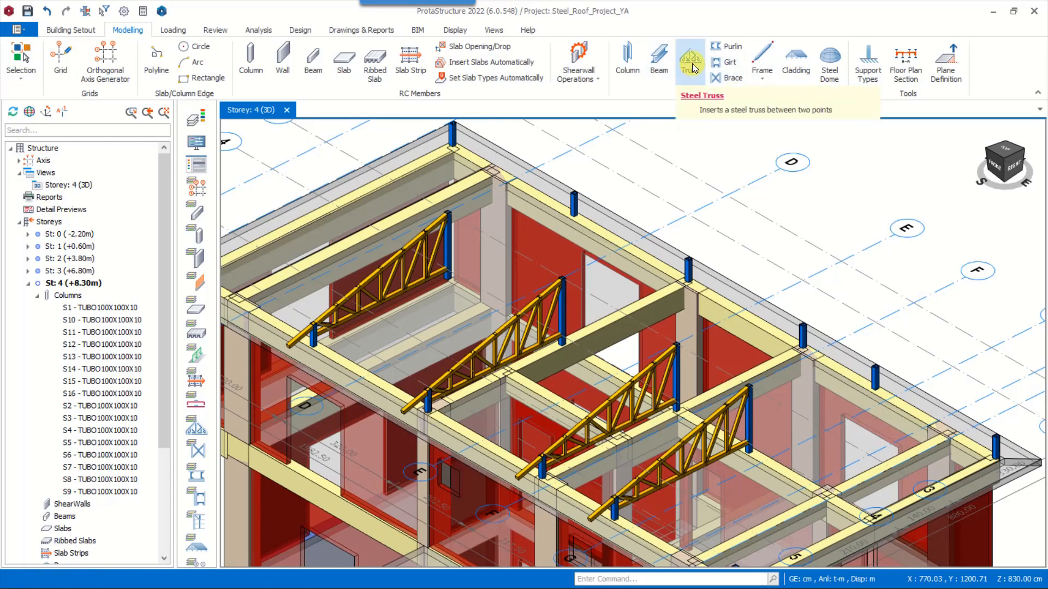
Insert an identical truss from the rear column to the ridge column on axis C and repeat it on axes D, E and F
left_click(690, 60)
scroll(577, 198, "up", 4)
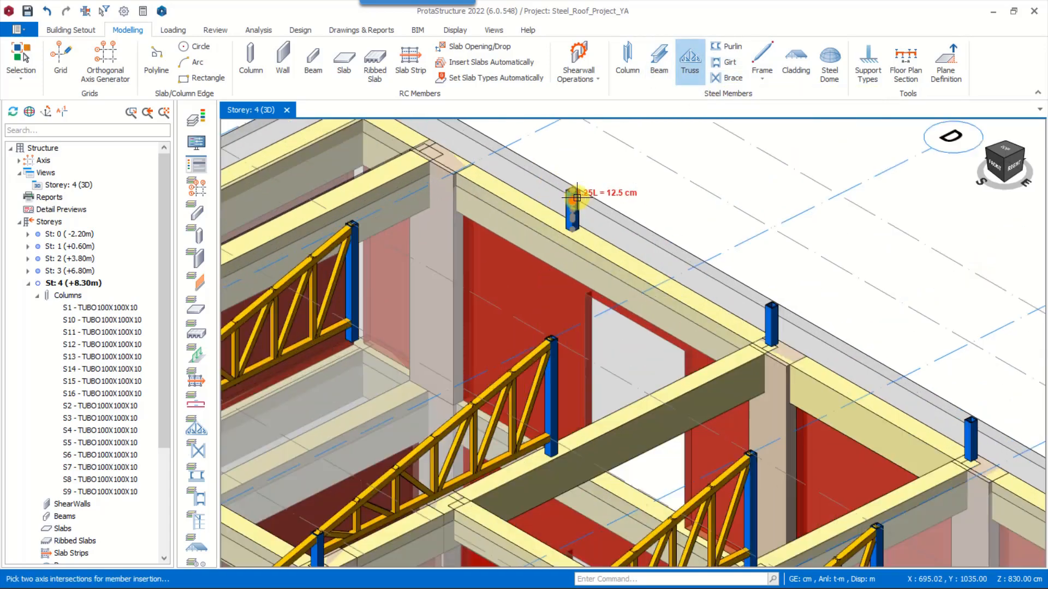
left_click(575, 189)
middle_click_drag(375, 236, 447, 257)
left_click(429, 245)
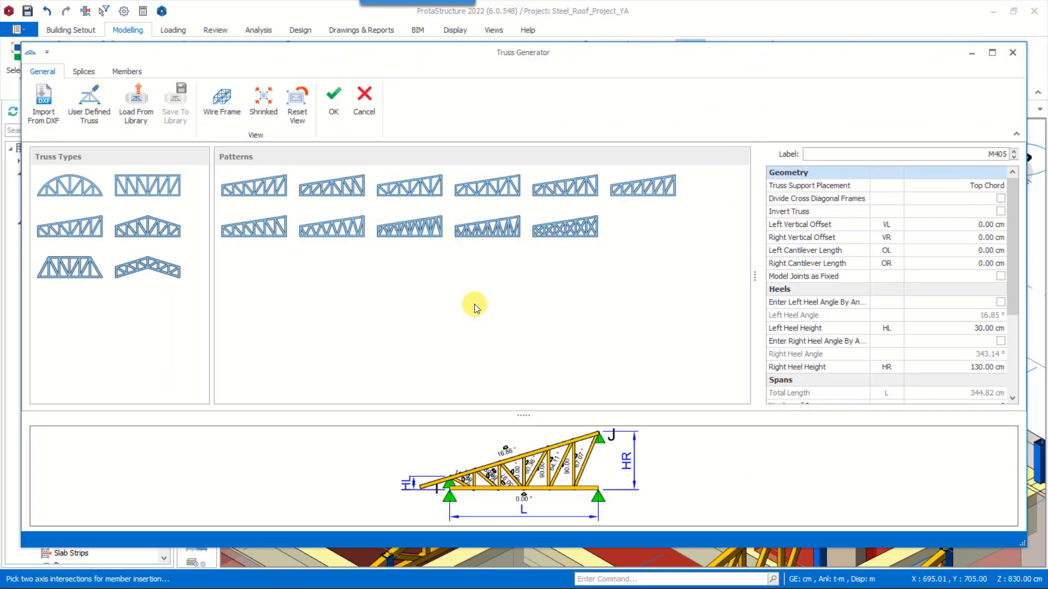
left_click(333, 99)
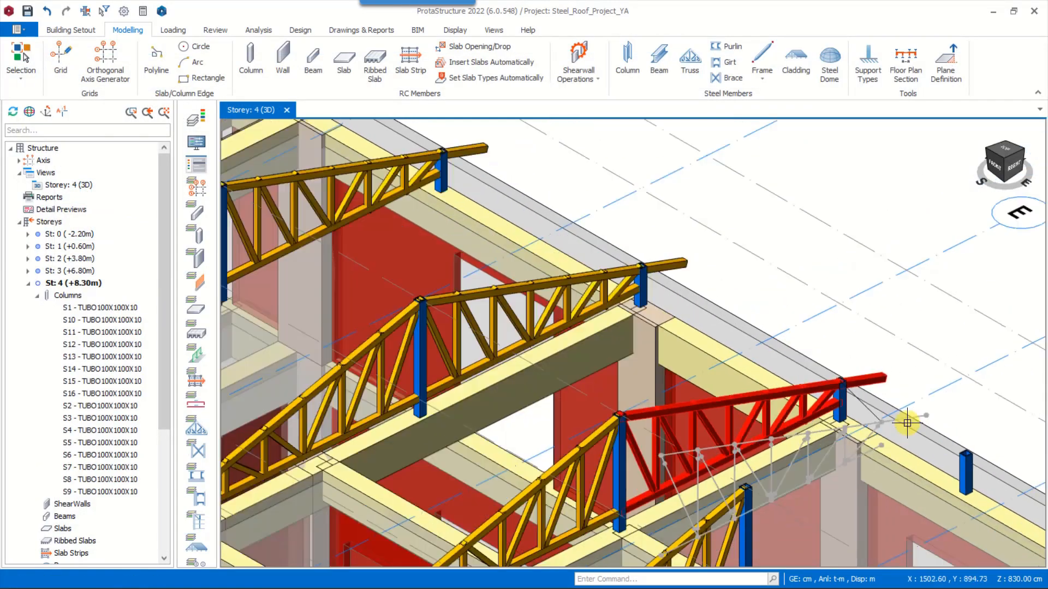
scroll(907, 423, "down", 5)
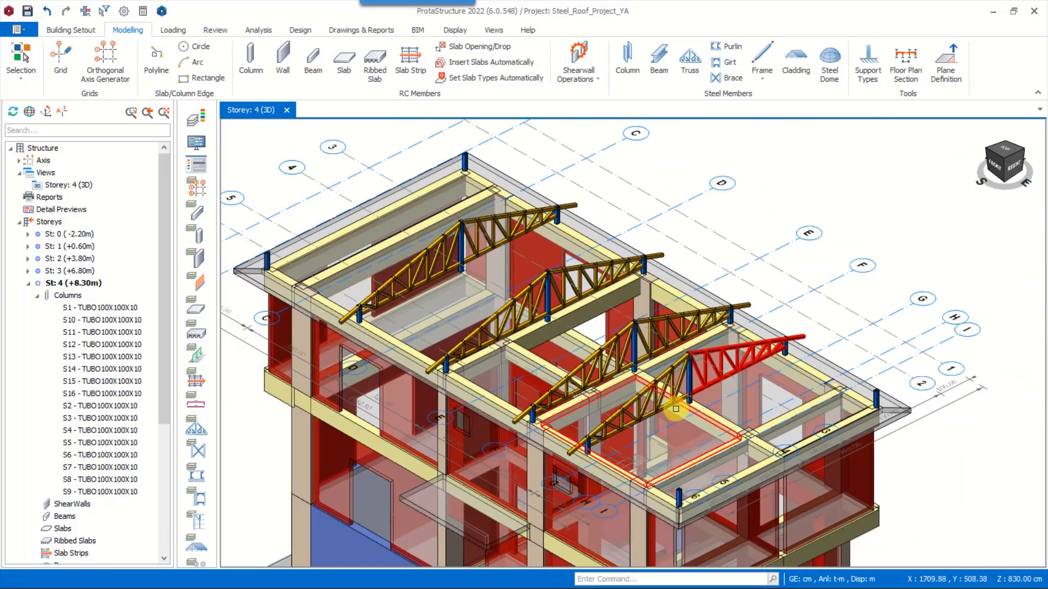
Insert a diagonal hip truss from the rear corner column on axis H to the ridge column on axis F
left_click(688, 60)
scroll(842, 353, "up", 5)
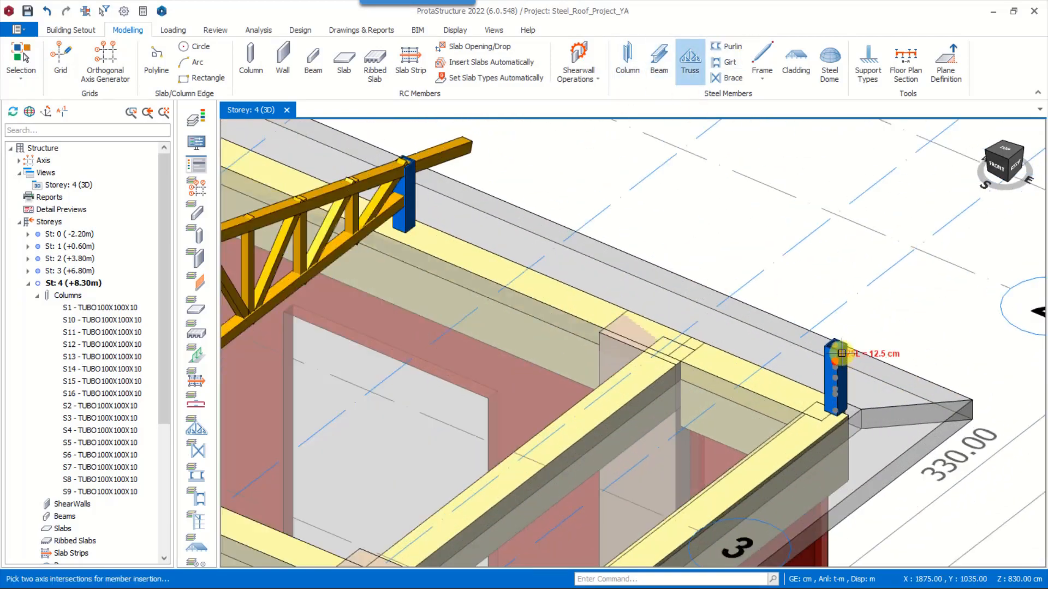
left_click(836, 346)
scroll(860, 360, "down", 4)
scroll(518, 322, "up", 5)
left_click(509, 305)
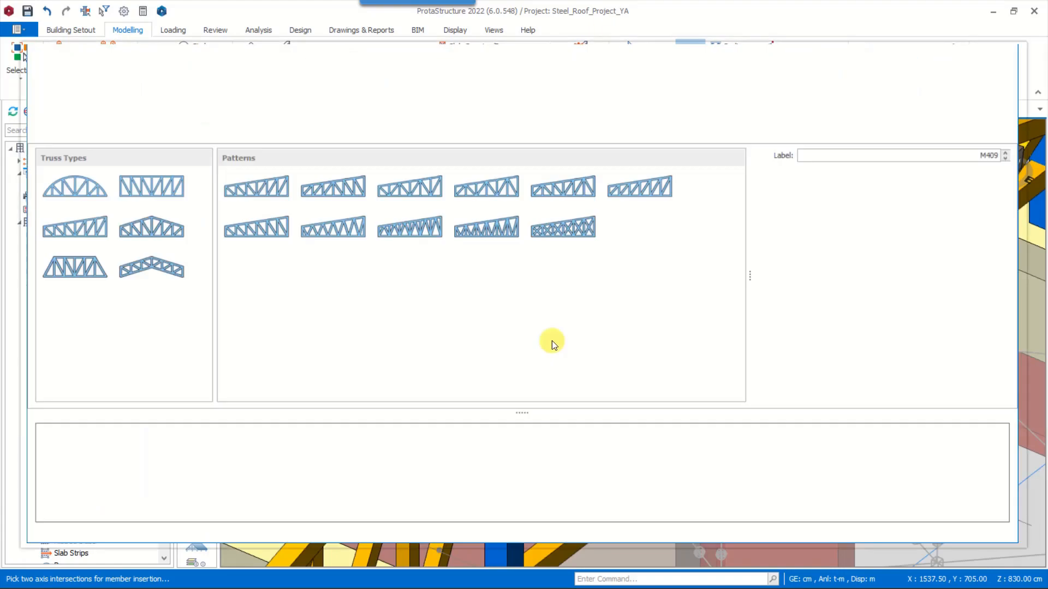
left_click(327, 97)
Insert a diagonal hip truss from the front corner column on axis H to the ridge column on axis F
scroll(612, 454, "down", 3)
scroll(611, 455, "up", 2)
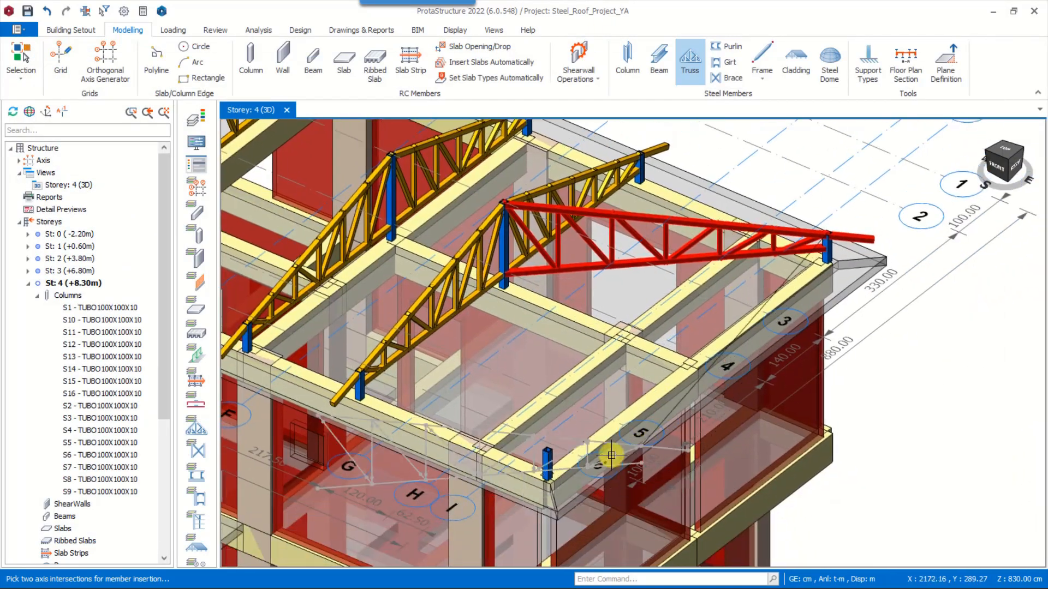
scroll(611, 455, "up", 3)
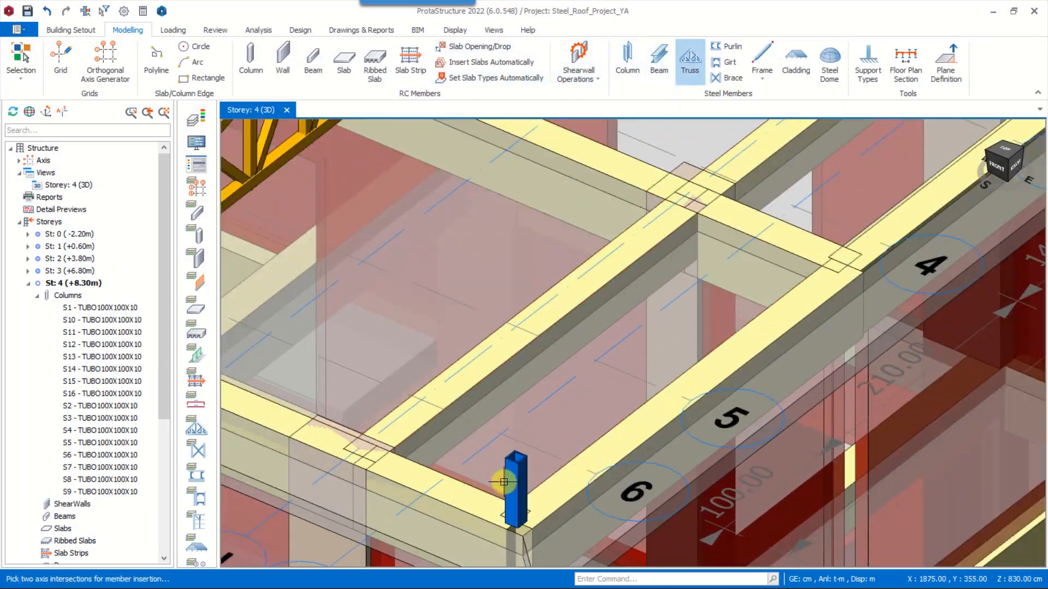
scroll(533, 499, "down", 3)
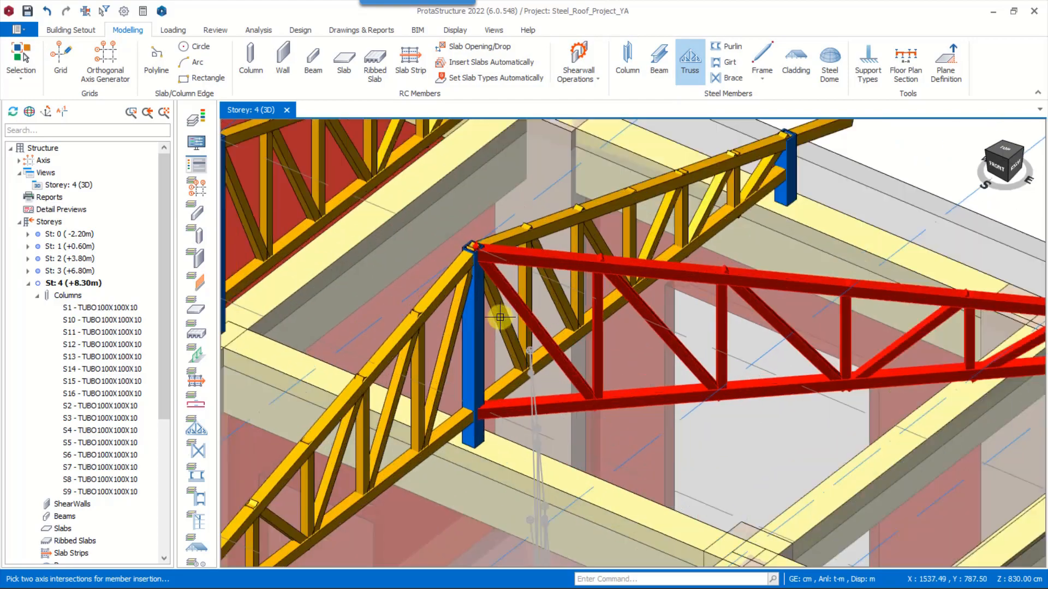
left_click(476, 257)
left_click(335, 97)
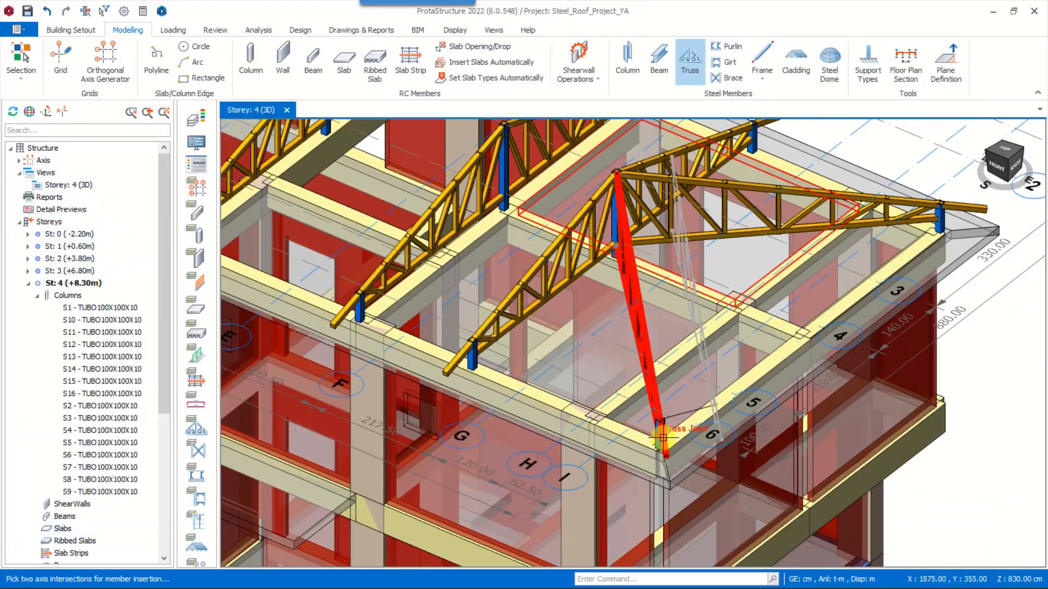
Insert a diagonal hip truss from the front corner column on axis B to the ridge column on axis C
middle_click_drag(664, 438, 264, 378)
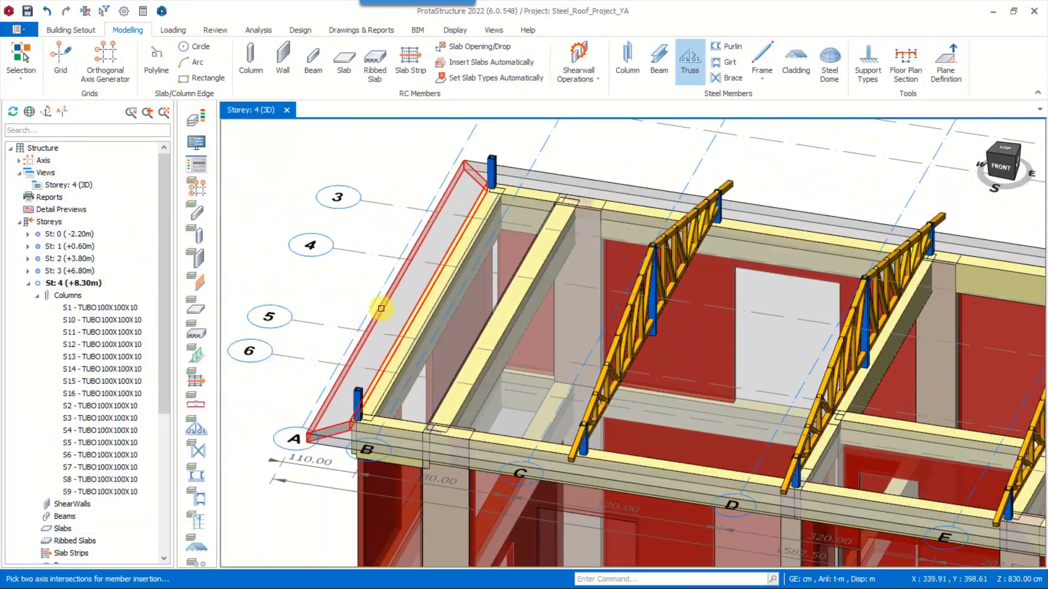
scroll(355, 389, "up", 5)
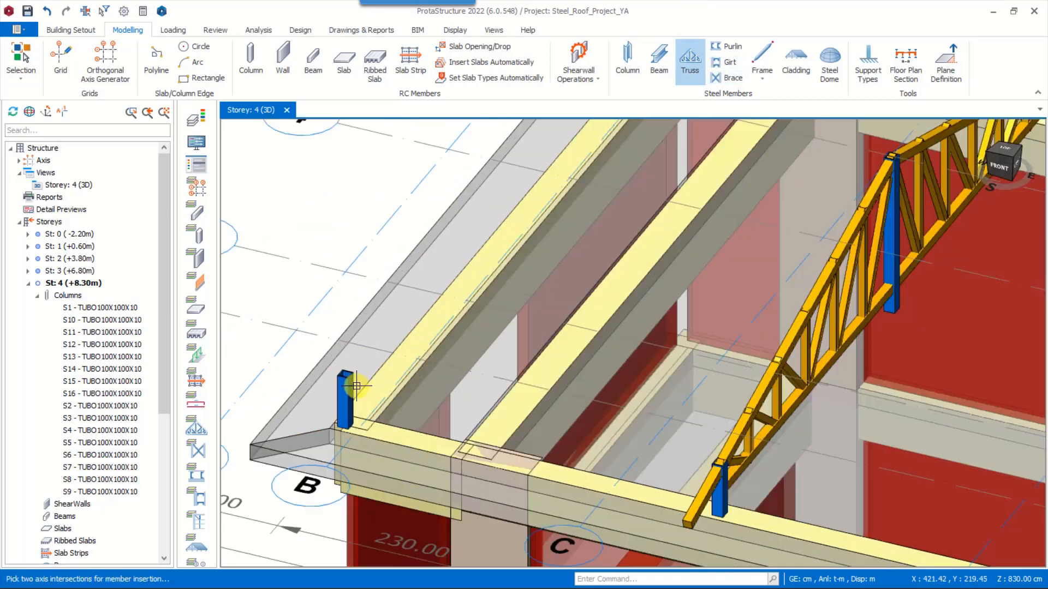
left_click(423, 315)
scroll(363, 334, "down", 5)
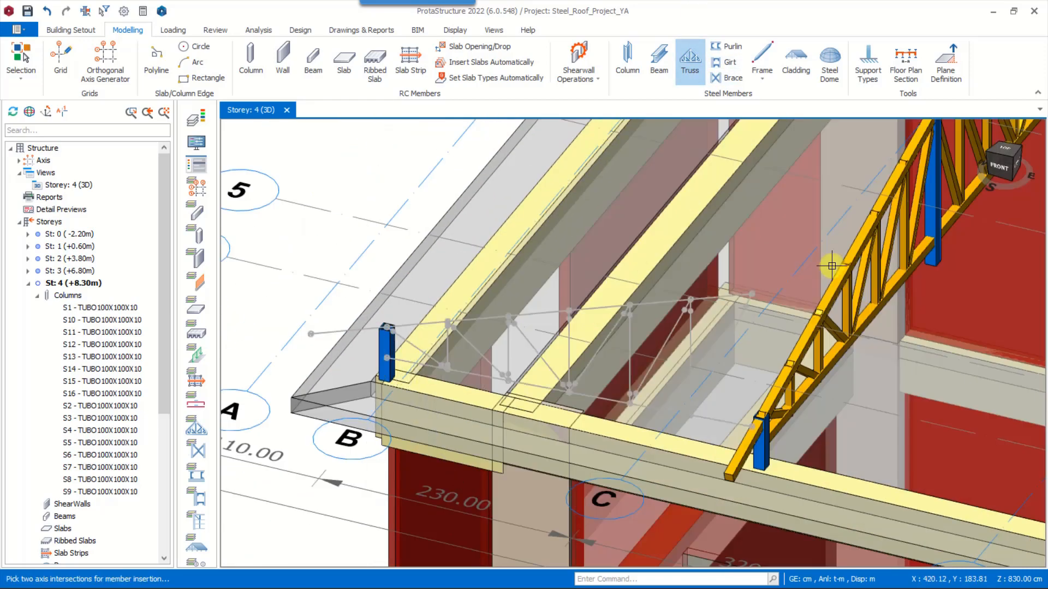
middle_click_drag(851, 229, 679, 273)
scroll(668, 225, "up", 5)
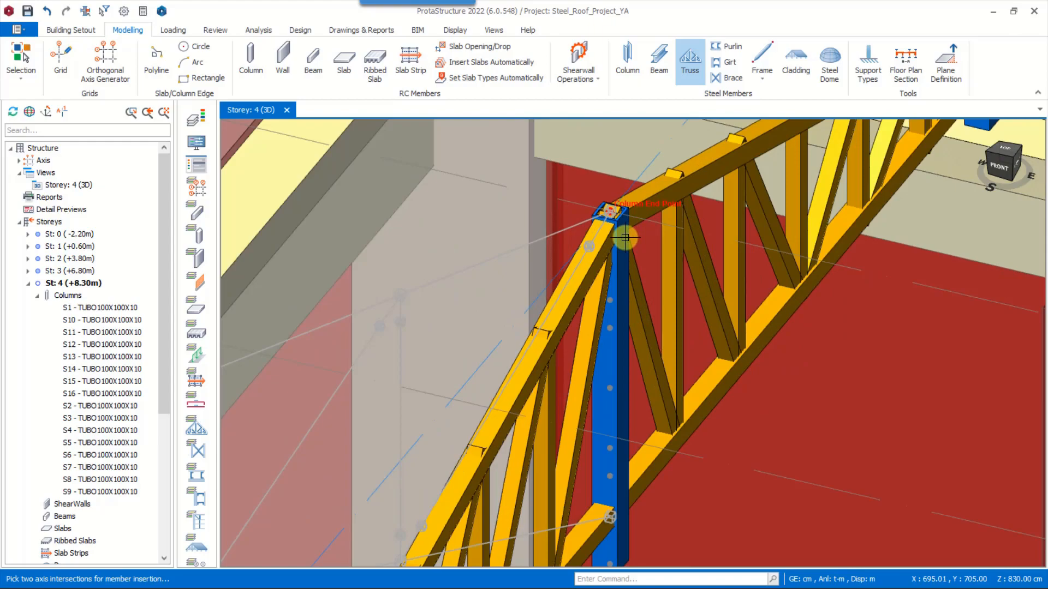
left_click(624, 239)
left_click(335, 100)
Insert a diagonal hip truss from the rear corner column on axis B to the ridge column on axis C
scroll(556, 257, "down", 5)
middle_click_drag(507, 260, 674, 284)
scroll(674, 283, "down", 4)
middle_click_drag(573, 311, 669, 327, "shift")
scroll(535, 299, "down", 3)
middle_click_drag(546, 273, 443, 297)
middle_click_drag(443, 298, 419, 300, "shift")
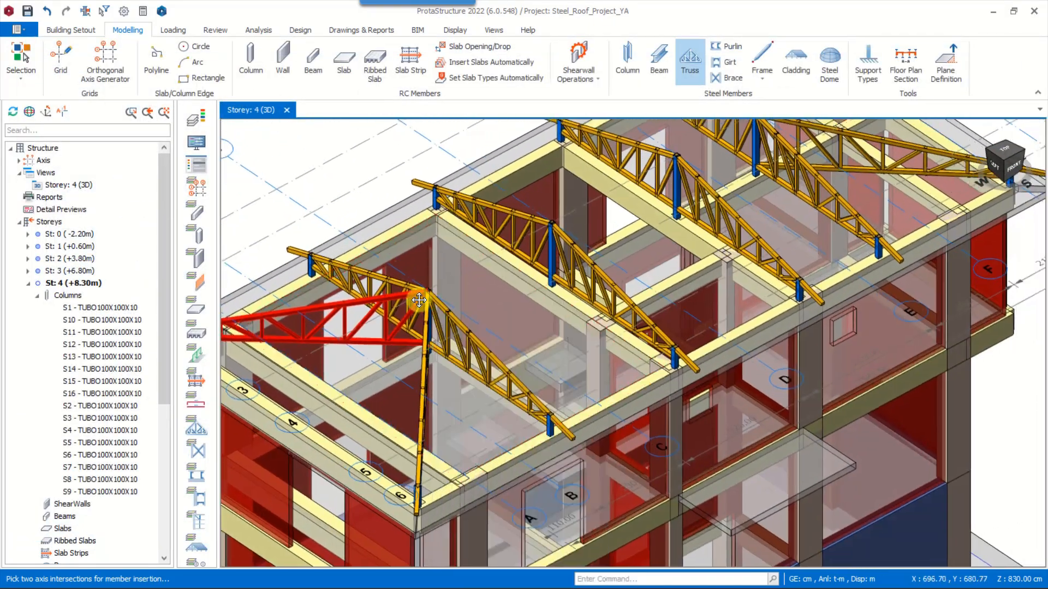
left_click(418, 300)
Insert a General frame member using two points between the ridge column tops on axes C and D
left_click(662, 61)
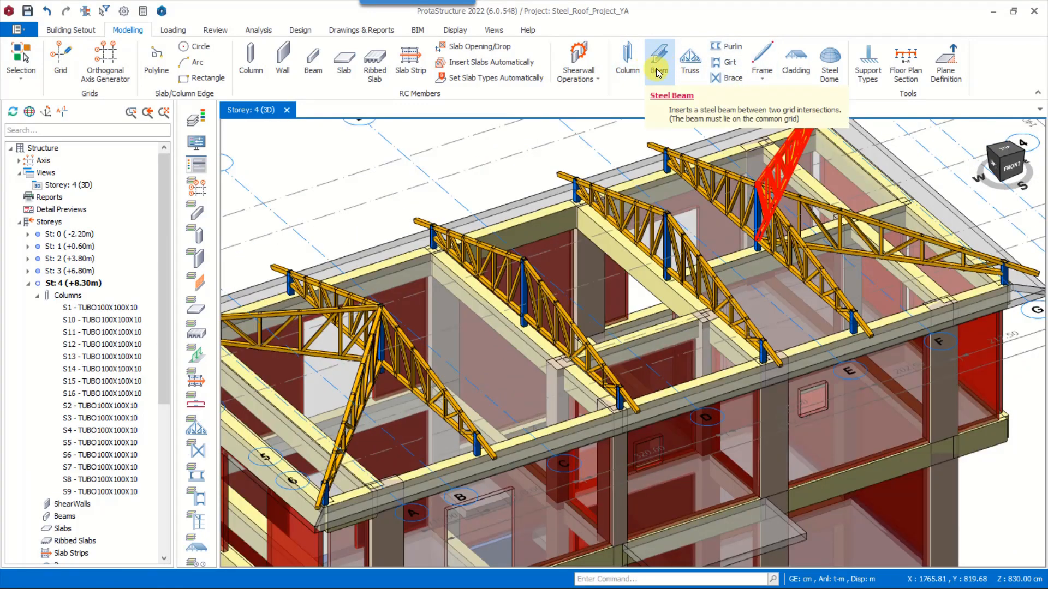
left_click(765, 81)
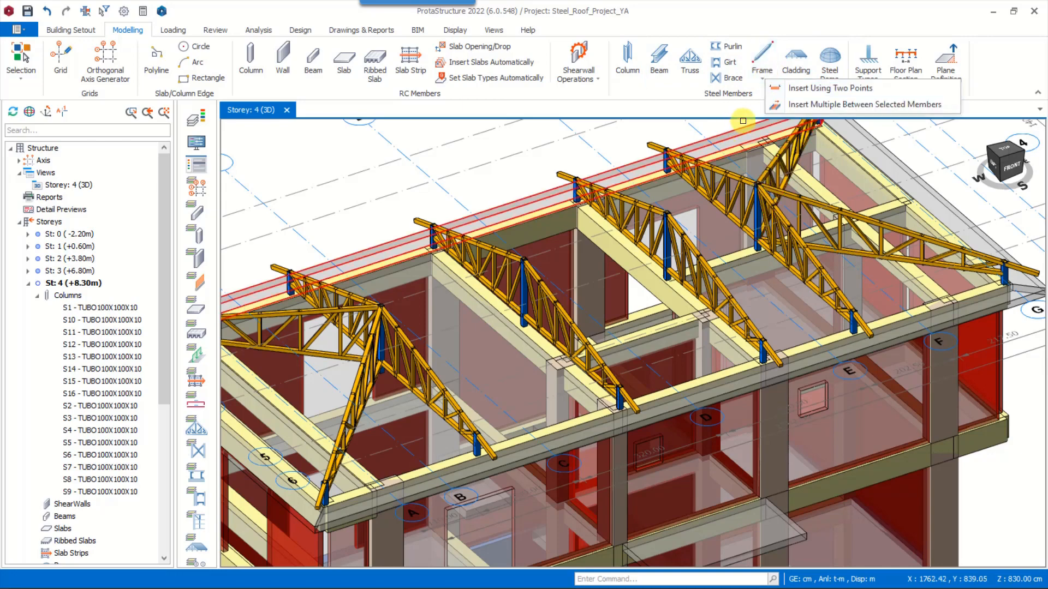
left_click(831, 88)
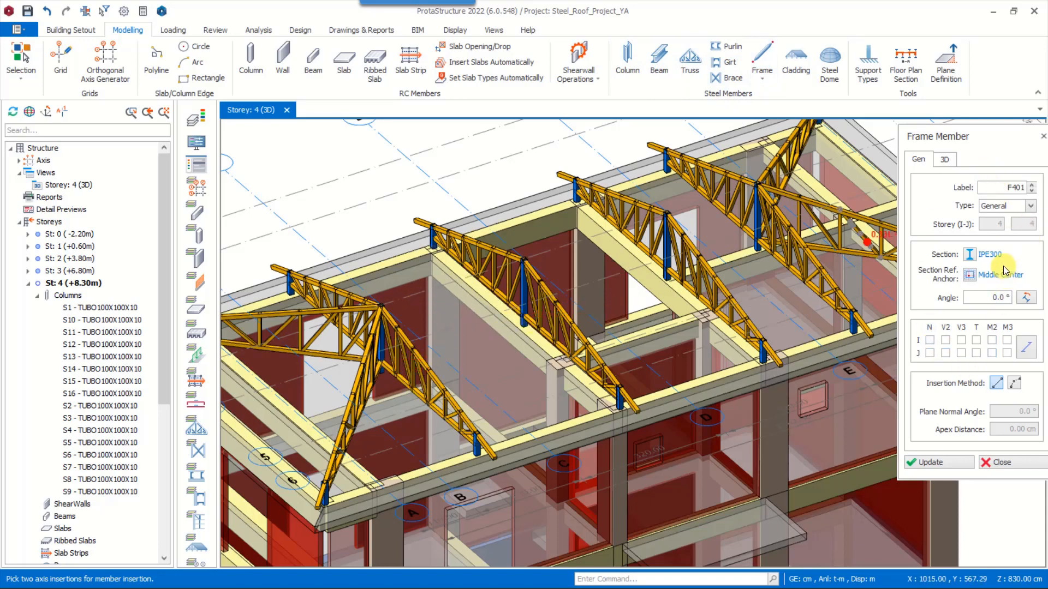
left_click(1026, 208)
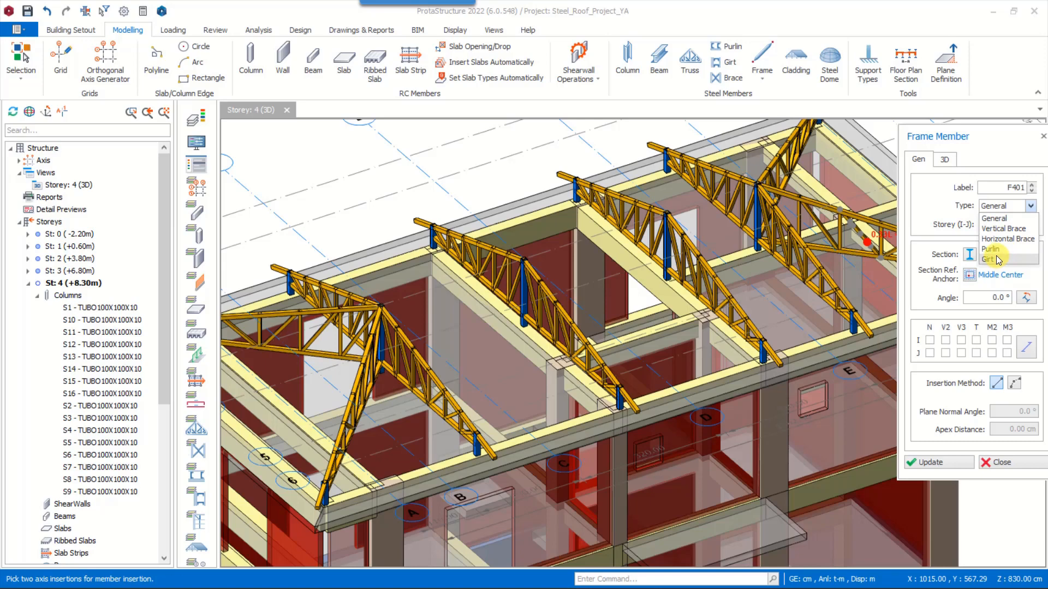
left_click(1003, 211)
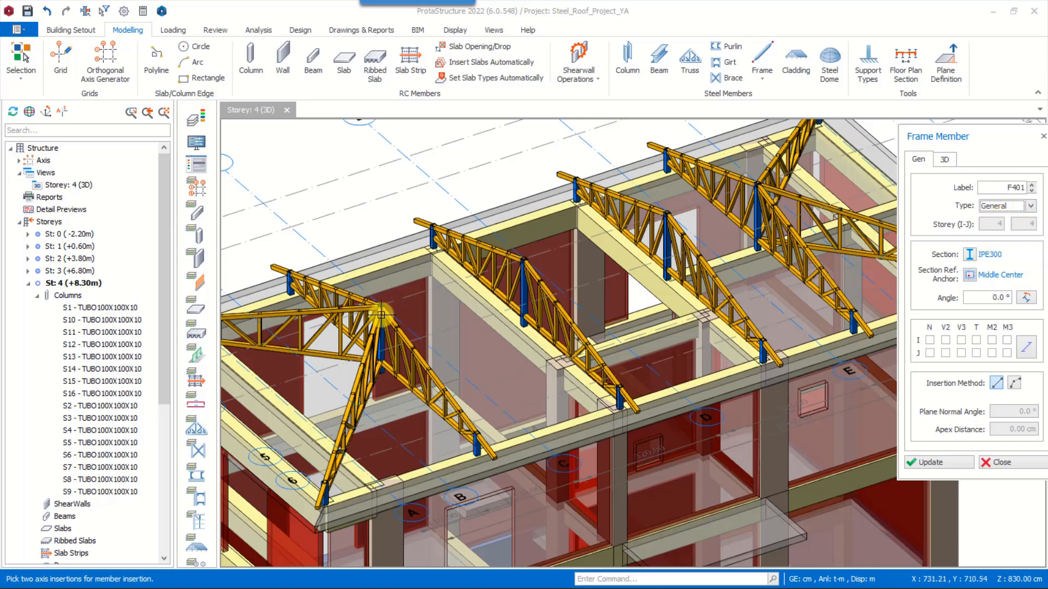
scroll(388, 307, "up", 5)
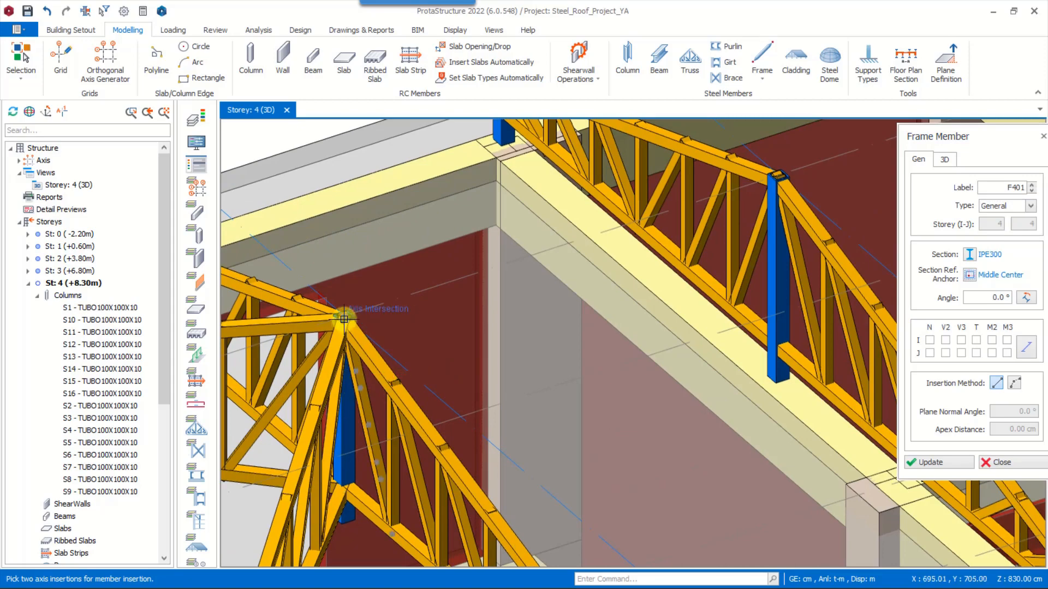
left_click(344, 319)
left_click(660, 217)
scroll(676, 328, "down", 5)
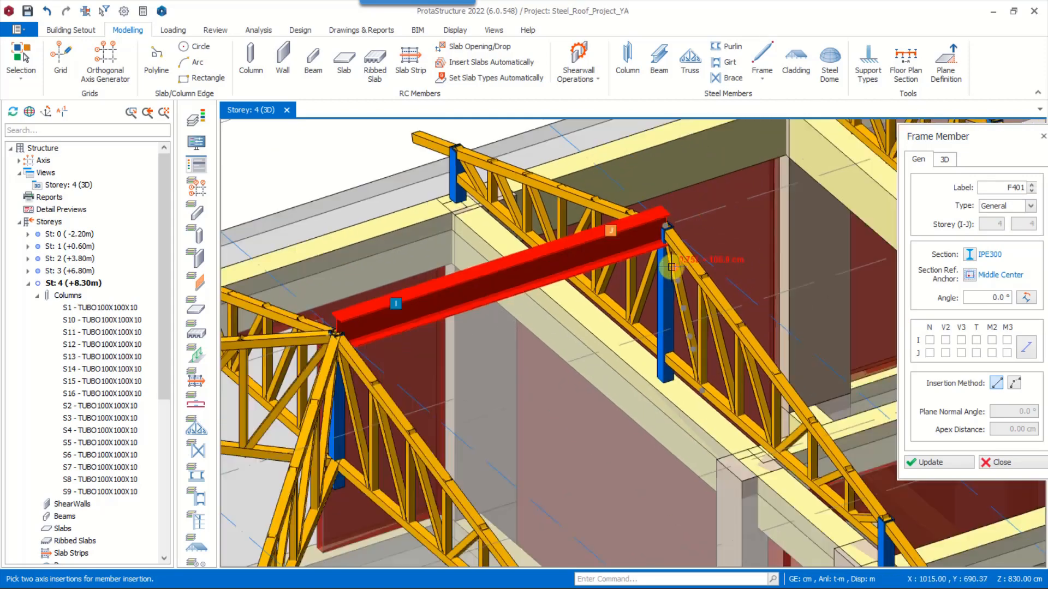
Change the new frame member's section from the database to TUBO60X60X4 and update the member
scroll(592, 264, "up", 4)
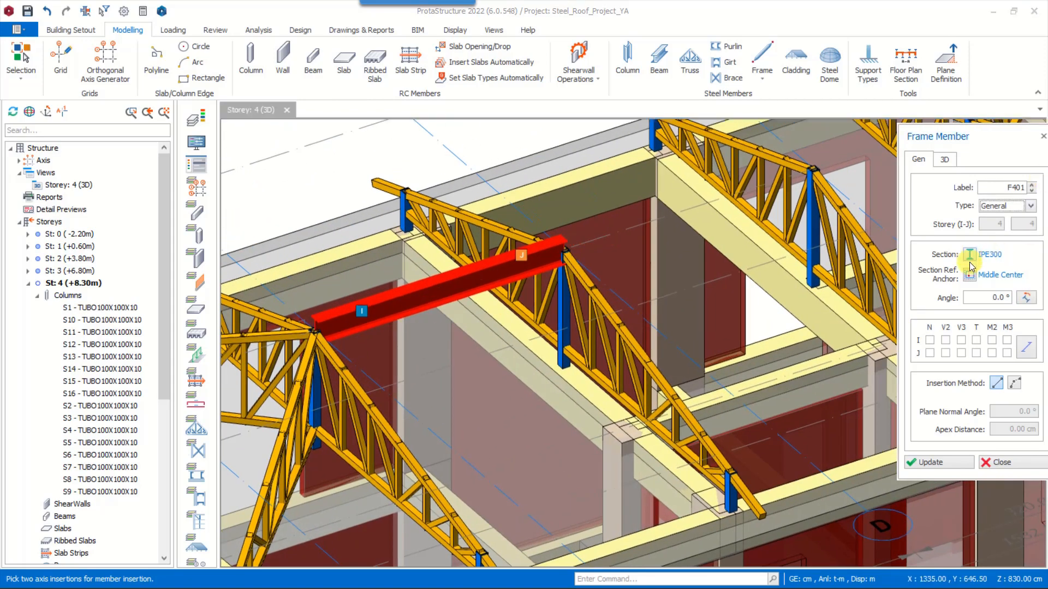
left_click(971, 254)
left_click(321, 189)
left_click(562, 352)
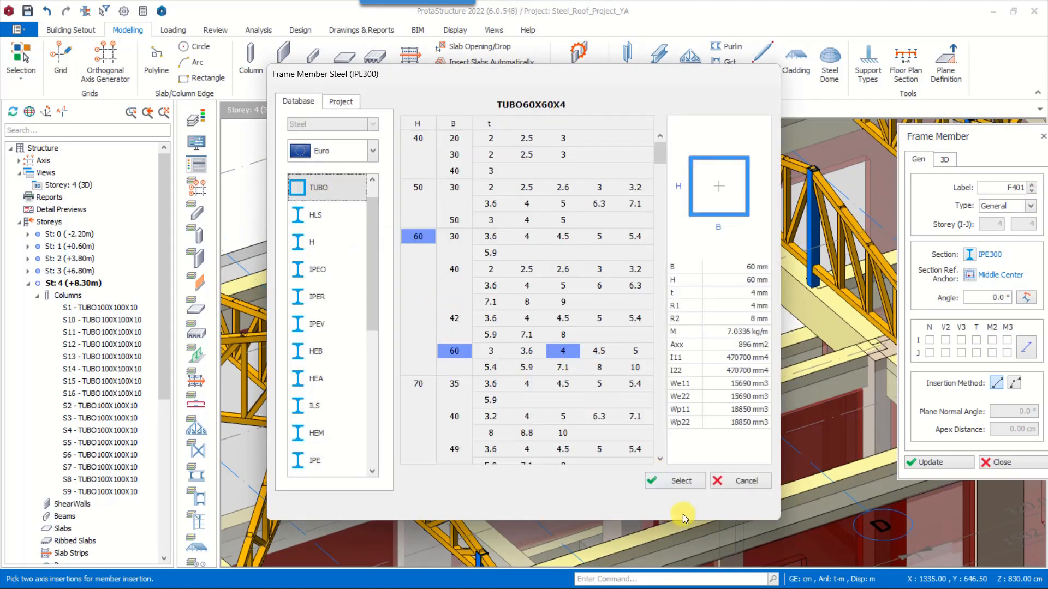
left_click(681, 482)
left_click(680, 504)
left_click(956, 465)
Set the frame member's analytical wire reference point to Top Center and update the member
scroll(316, 329, "up", 6)
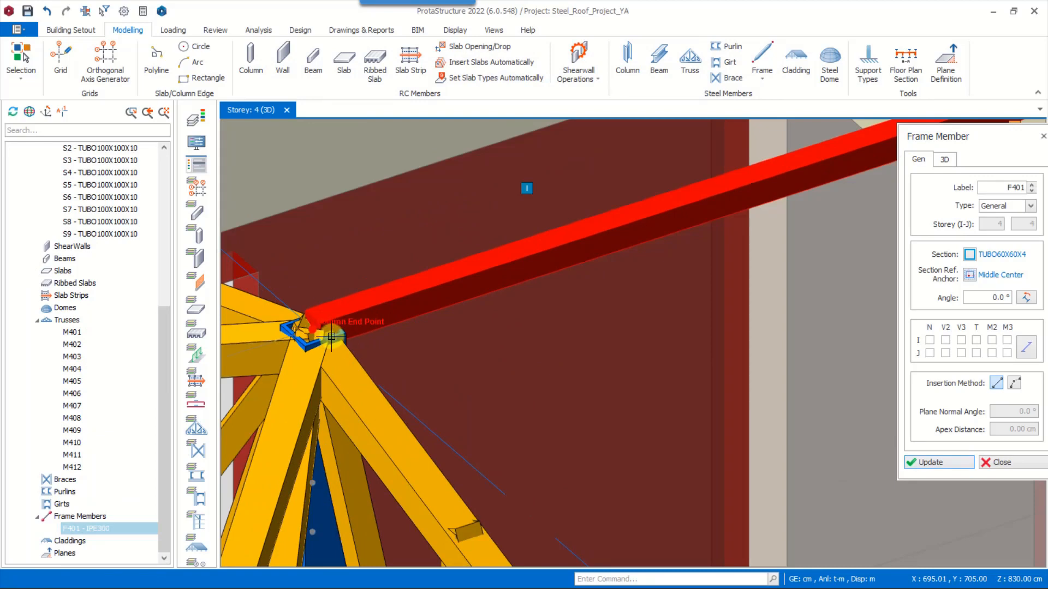
left_click(946, 161)
left_click_drag(970, 135, 945, 106)
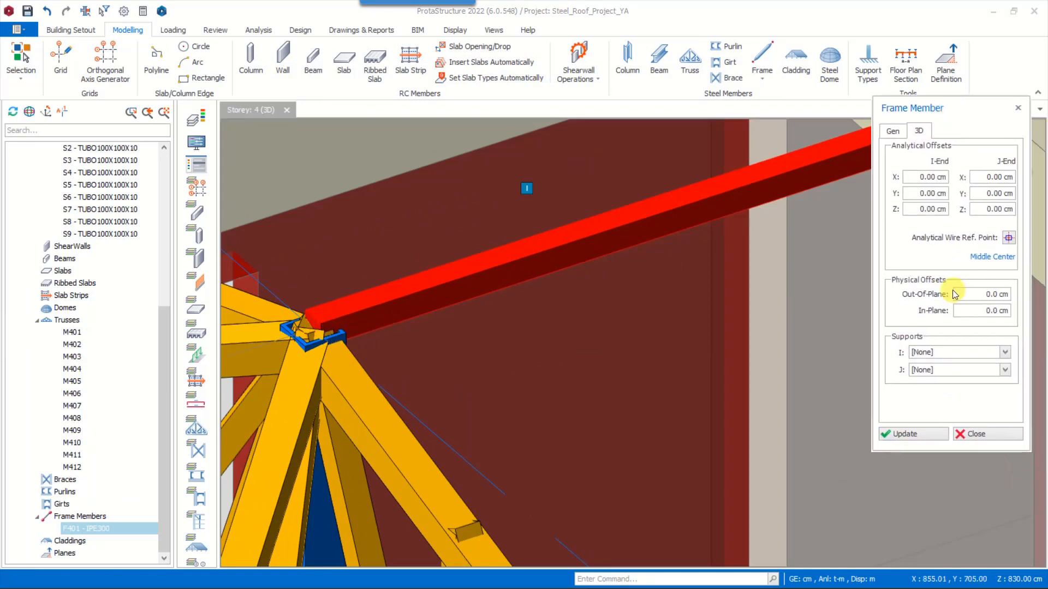
left_click(1009, 238)
left_click(979, 224)
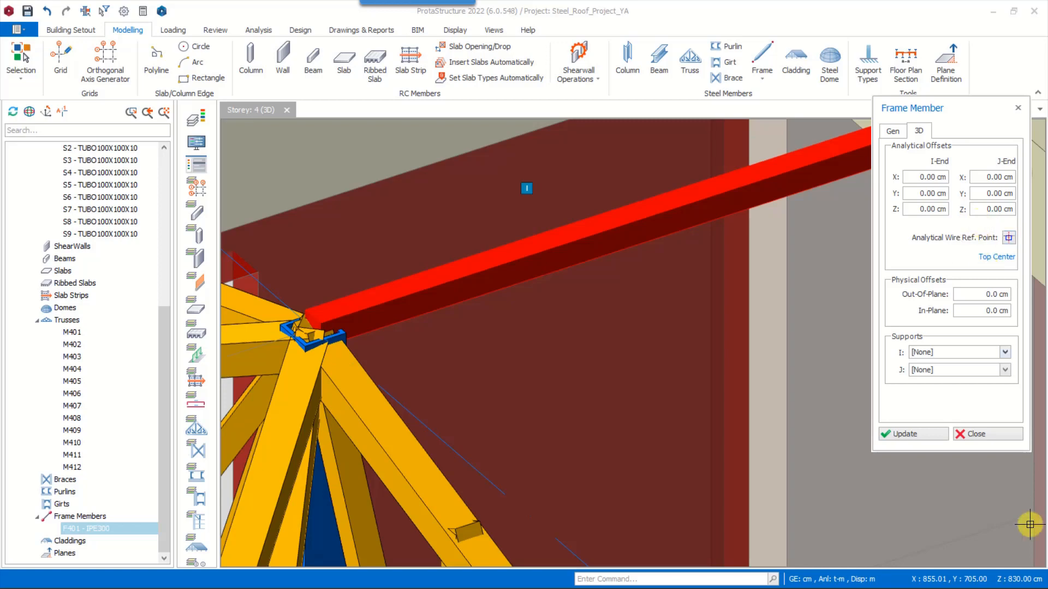
left_click(919, 433)
scroll(342, 300, "down", 4)
scroll(723, 296, "down", 3)
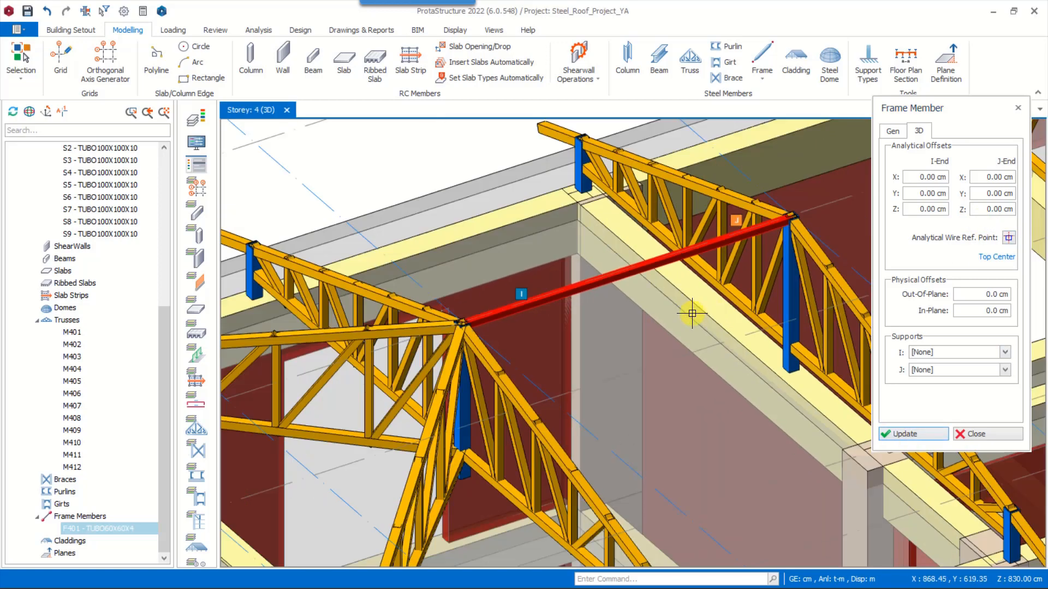
Enable the M2 and M3 releases at both the I and J ends of the frame member settings
left_click(898, 132)
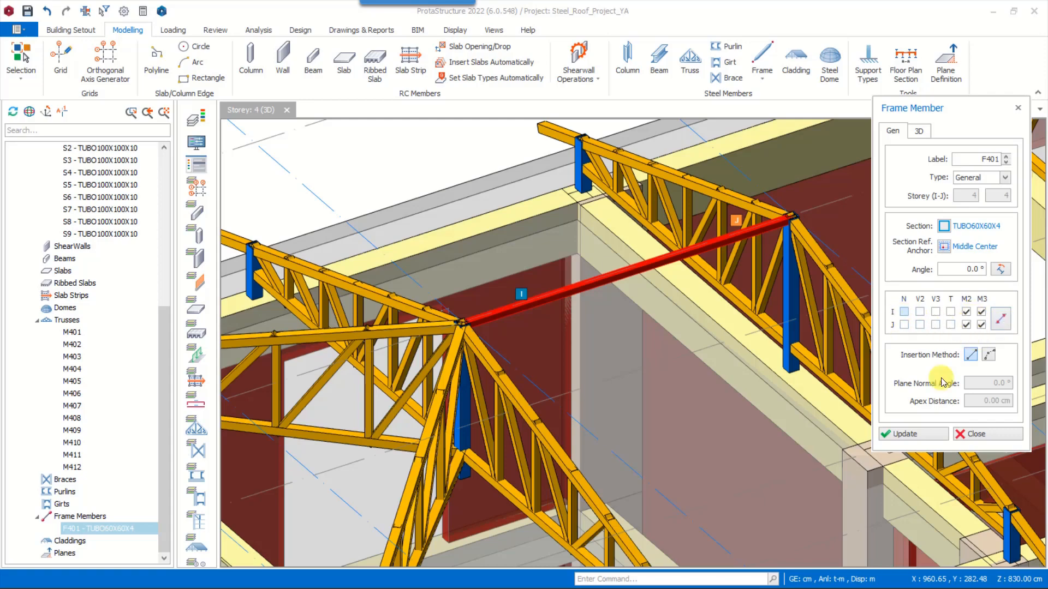
scroll(573, 317, "down", 1)
middle_click_drag(676, 305, 538, 335)
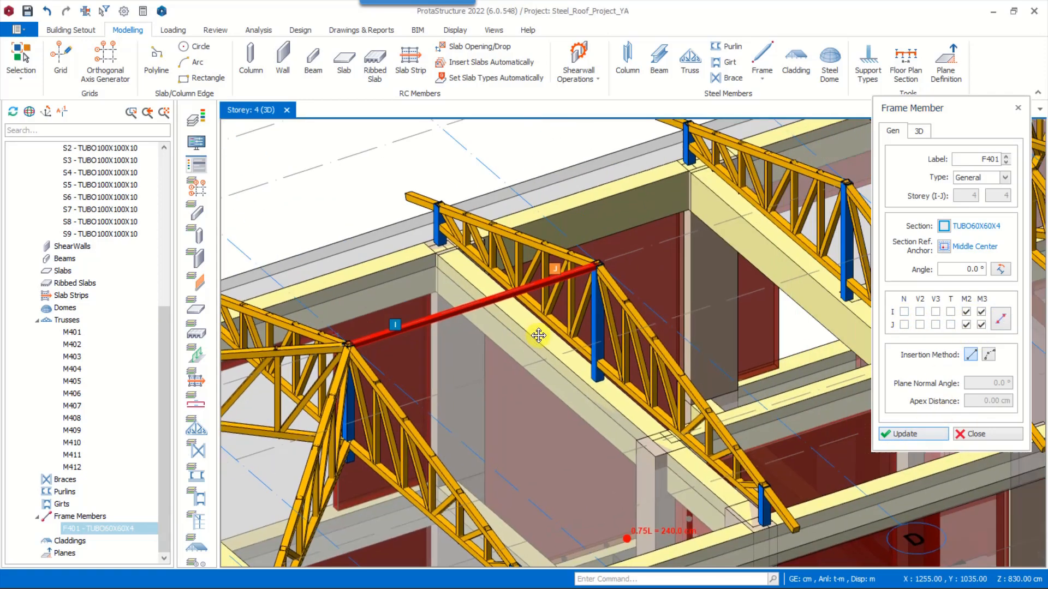
Insert a TUBO60X60X4 frame member between the ridge column tops on axes D and E
scroll(570, 286, "up", 2)
middle_click_drag(569, 286, 394, 332)
left_click(442, 303)
scroll(444, 303, "down", 2)
middle_click_drag(649, 264, 485, 309)
scroll(510, 291, "up", 2)
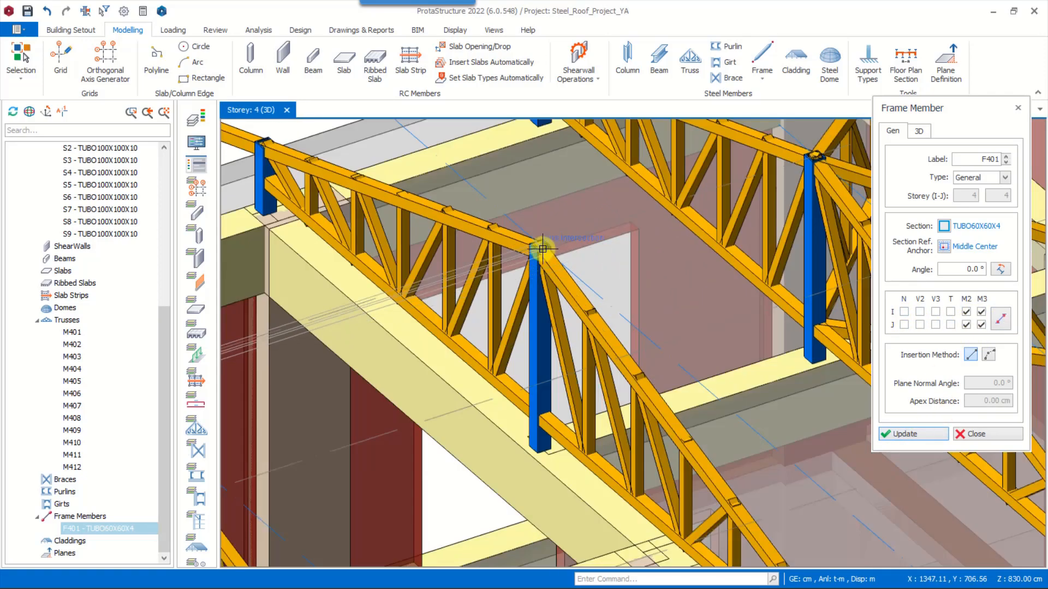
left_click(541, 246)
Insert a TUBO60X60X4 frame member between the ridge column tops on axes E and F, ending the command
scroll(553, 254, "up", 1)
middle_click_drag(553, 254, 486, 326)
left_click(471, 318)
middle_click_drag(826, 211, 742, 236)
left_click(741, 235)
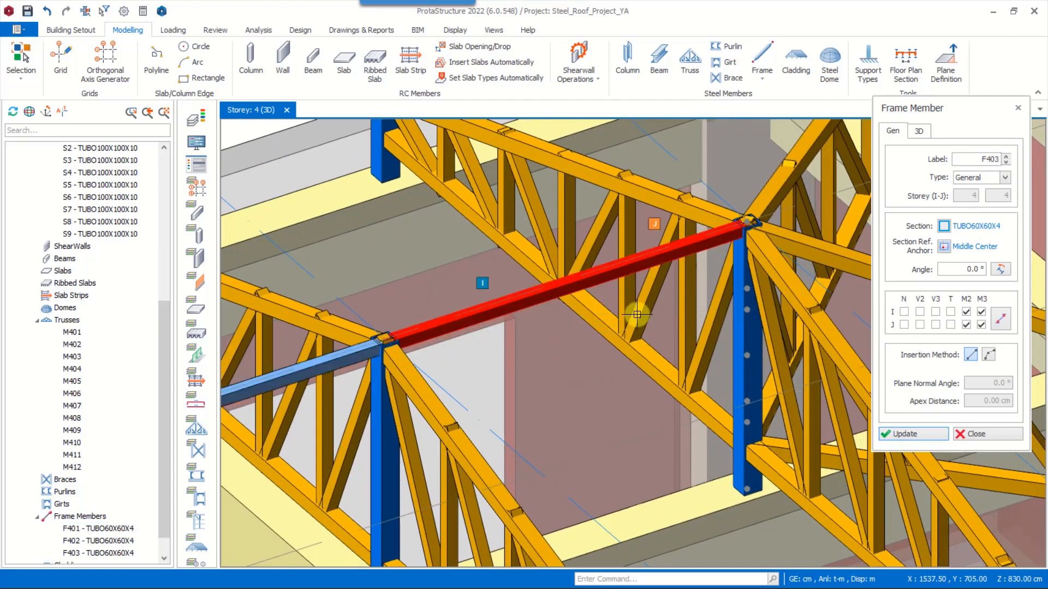
scroll(644, 305, "down", 5)
middle_click_drag(650, 299, 628, 356)
key("Escape")
Measure the spacing between axes C and D and between axes E and F
middle_click_drag(371, 420, 509, 318)
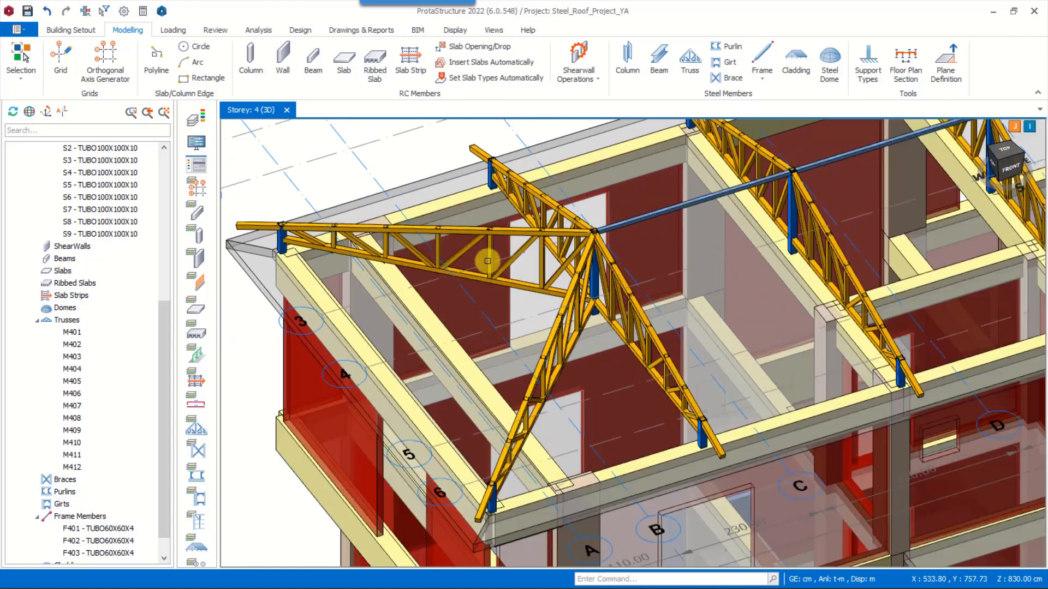
scroll(480, 244, "up", 2)
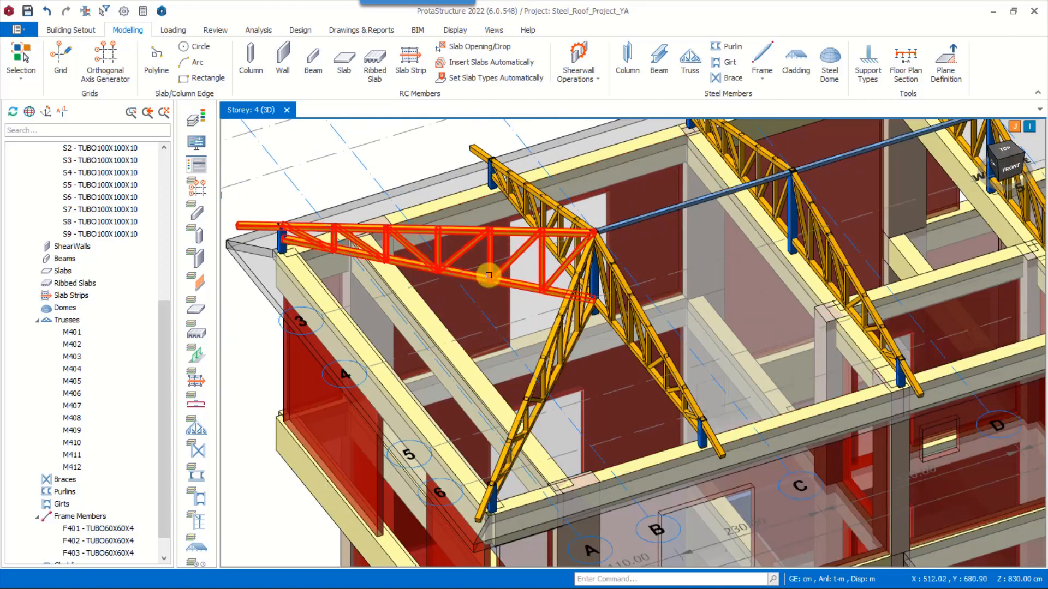
scroll(490, 278, "down", 2)
middle_click_drag(695, 359, 658, 382)
middle_click_drag(490, 251, 605, 330)
middle_click_drag(591, 322, 568, 303, "shift")
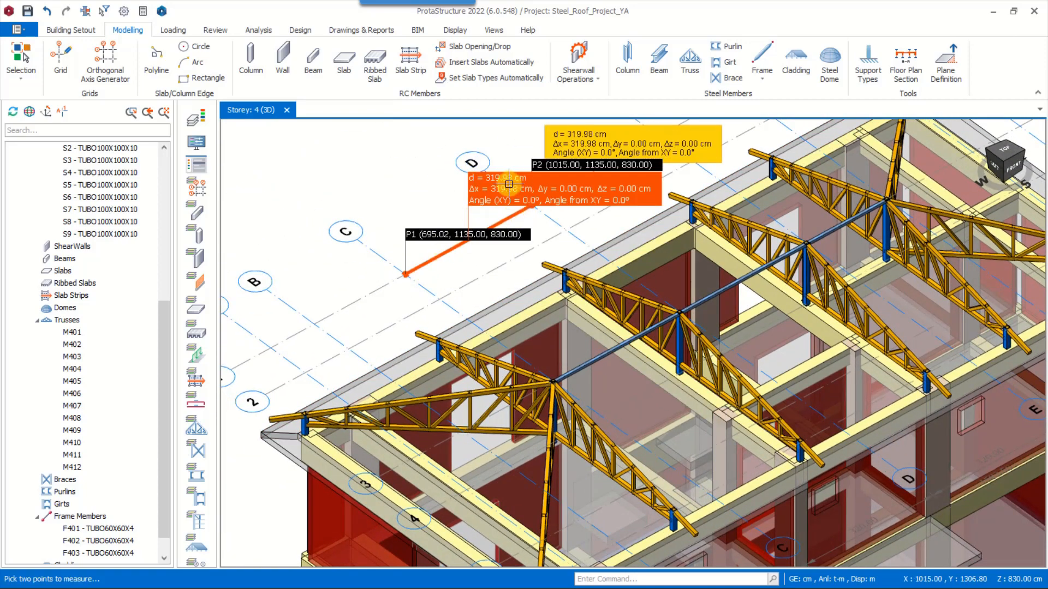
middle_click_drag(593, 243, 642, 255)
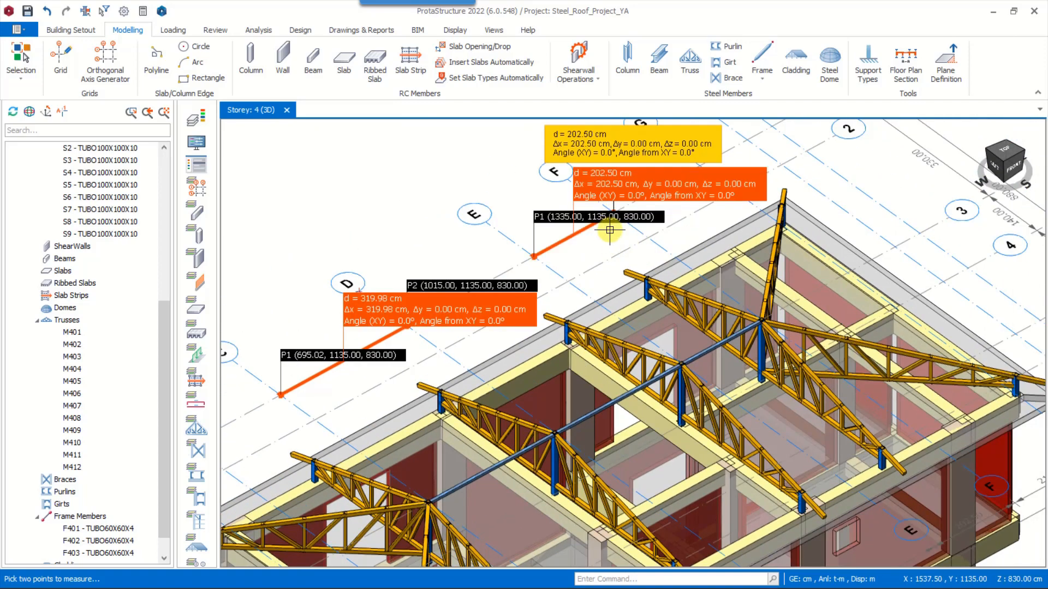
key("Escape")
scroll(610, 237, "down", 5)
scroll(468, 339, "up", 4)
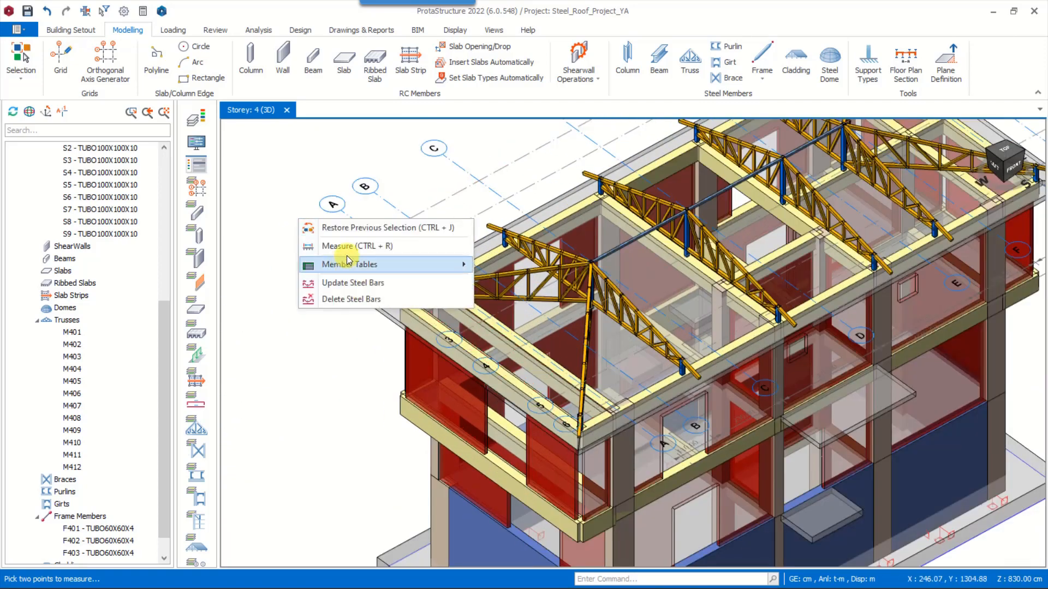
Measure the distance along axis A between the two corner columns
left_click(350, 249)
scroll(430, 284, "up", 3)
middle_click_drag(698, 471, 606, 482, "shift")
left_click(441, 411)
scroll(529, 367, "down", 2)
middle_click_drag(390, 397, 441, 403, "shift")
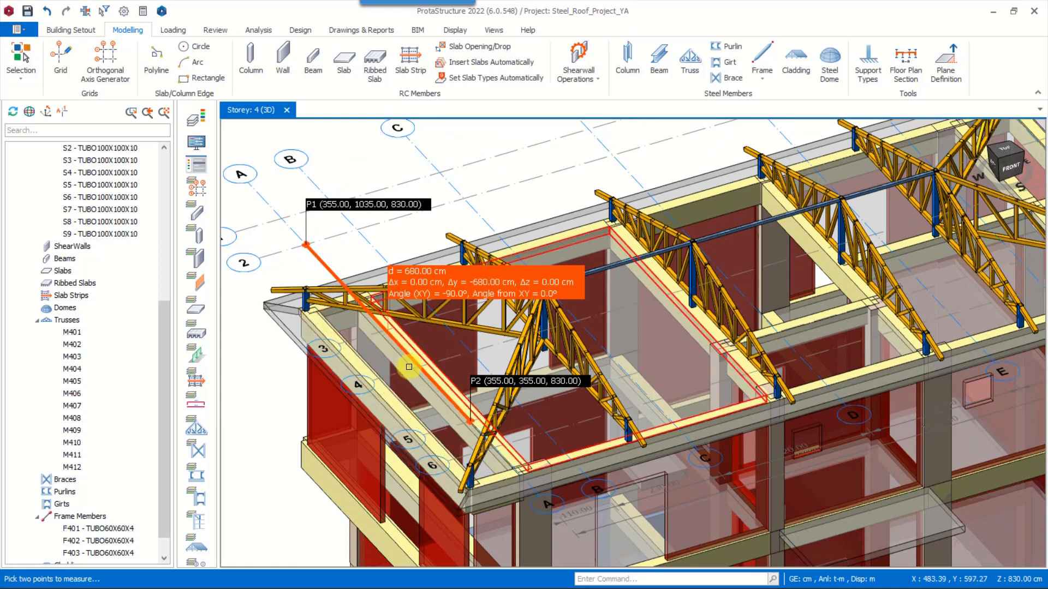
Insert a TUBO100X100X10 column like the corner one, with del z (Top) -100.0 cm, midway along the axis A end beam
middle_click_drag(275, 459, 321, 440)
scroll(321, 440, "down", 3)
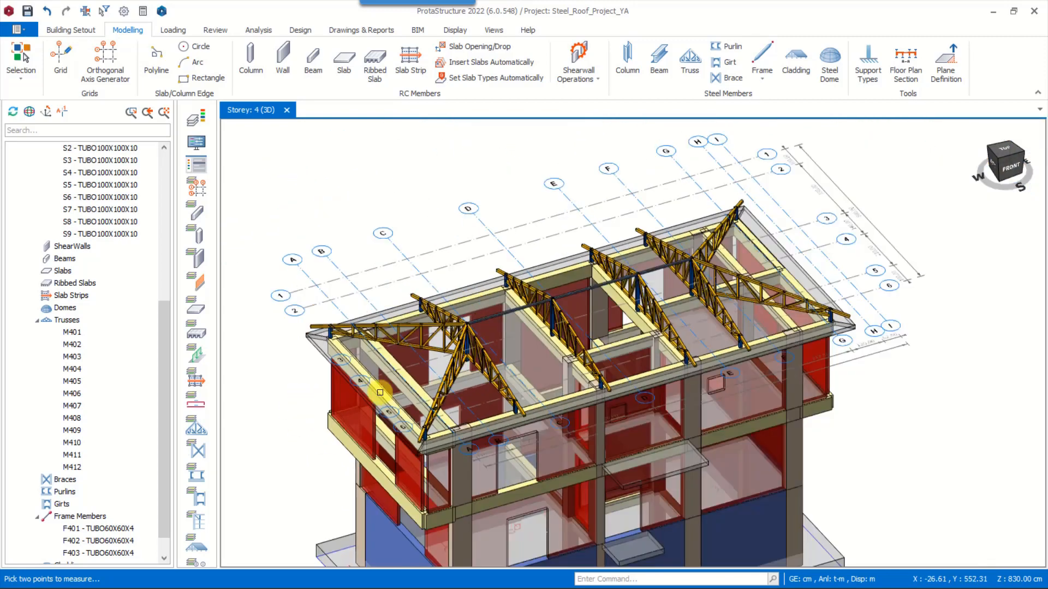
scroll(351, 385, "up", 5)
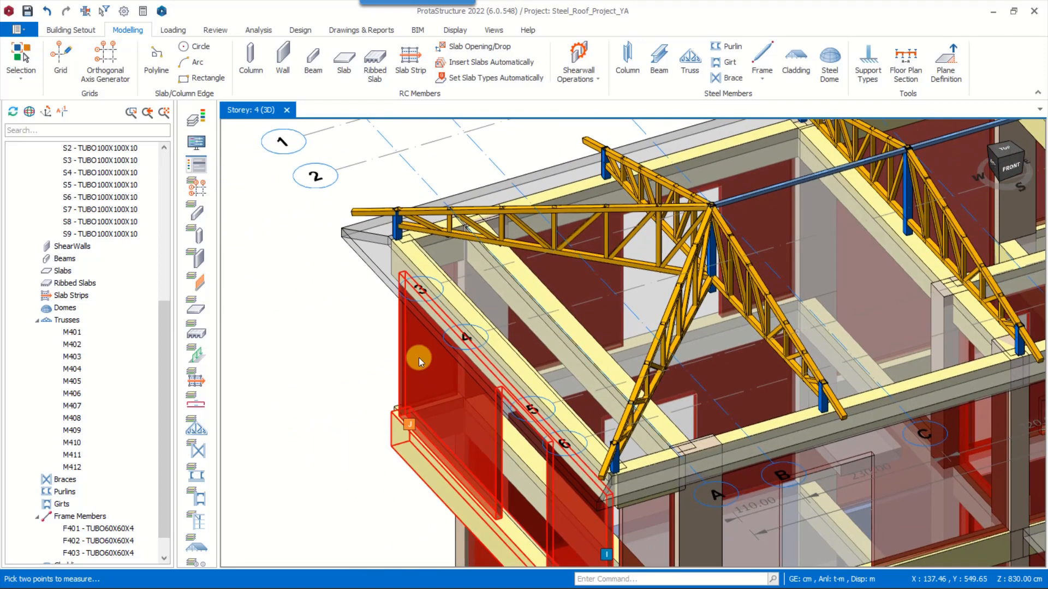
middle_click_drag(420, 361, 519, 346, "shift")
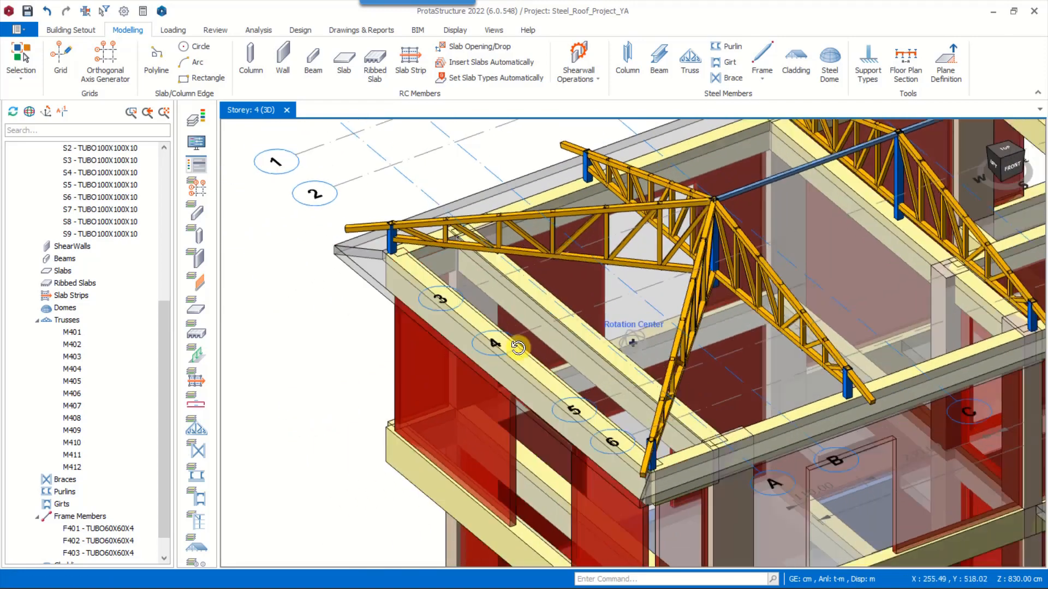
scroll(377, 262, "up", 3)
left_click(400, 228)
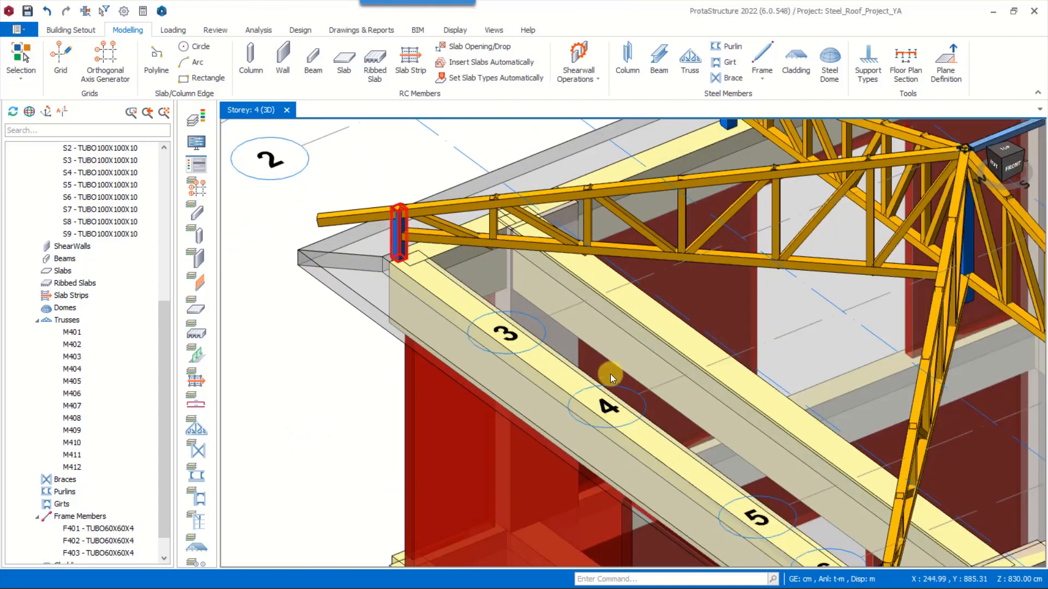
scroll(610, 377, "down", 5)
middle_click_drag(610, 378, 660, 424, "shift")
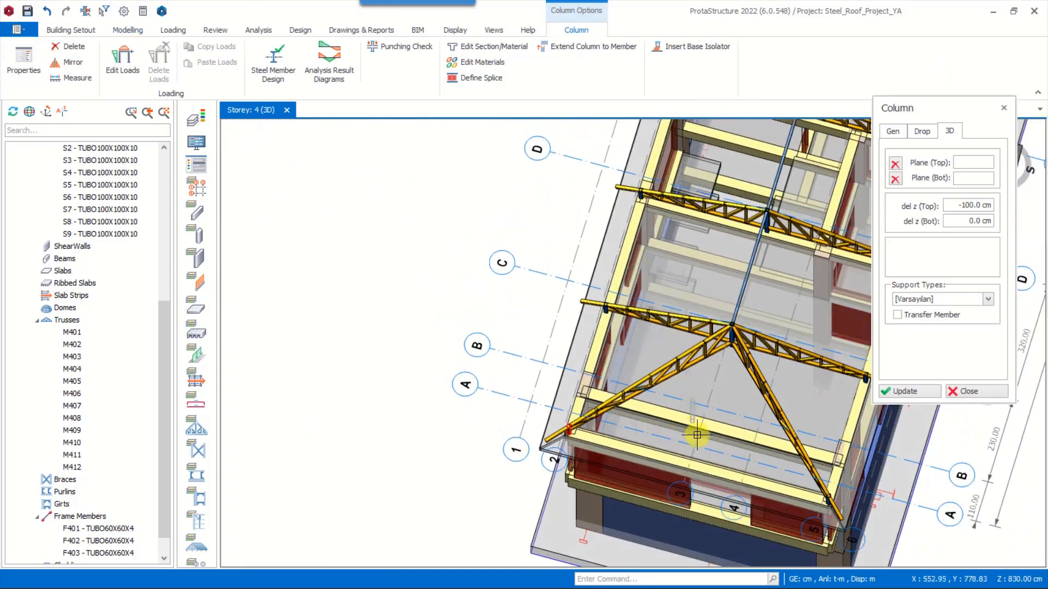
scroll(697, 435, "up", 8)
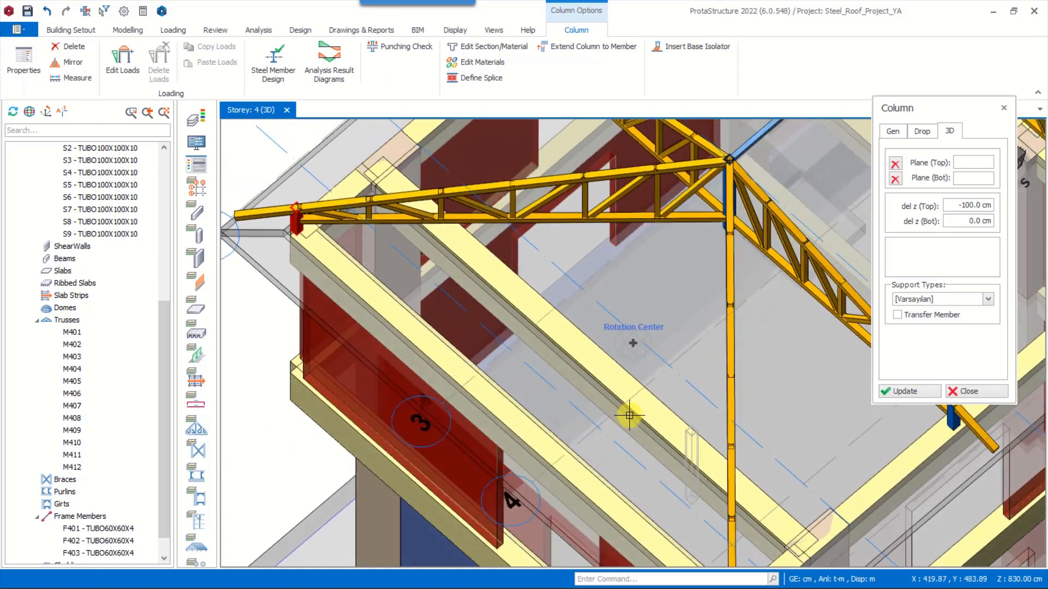
scroll(630, 415, "down", 2)
left_click(580, 440)
middle_click_drag(580, 440, 491, 433, "shift")
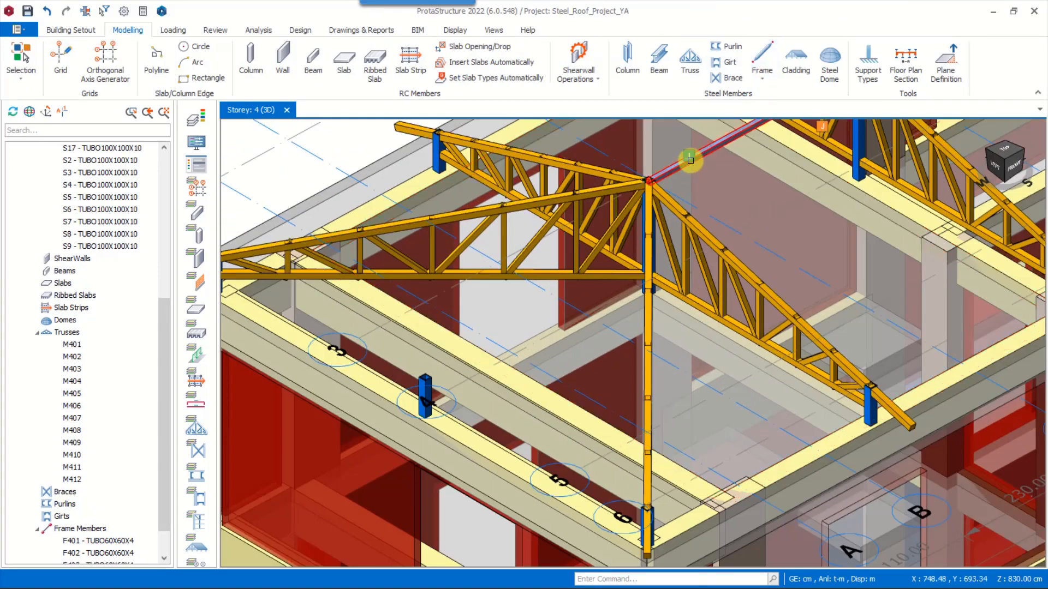
Insert a TUBO60X60X4 frame member across the top chords of the two hip trusses at the axis A end
left_click(690, 159)
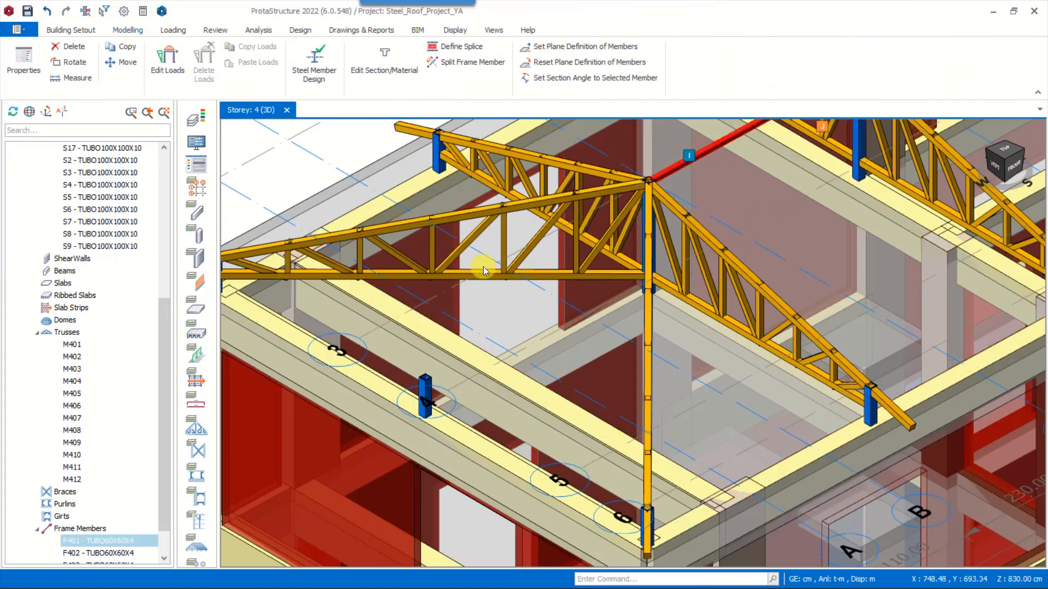
scroll(689, 206, "down", 2)
middle_click_drag(740, 173, 720, 189)
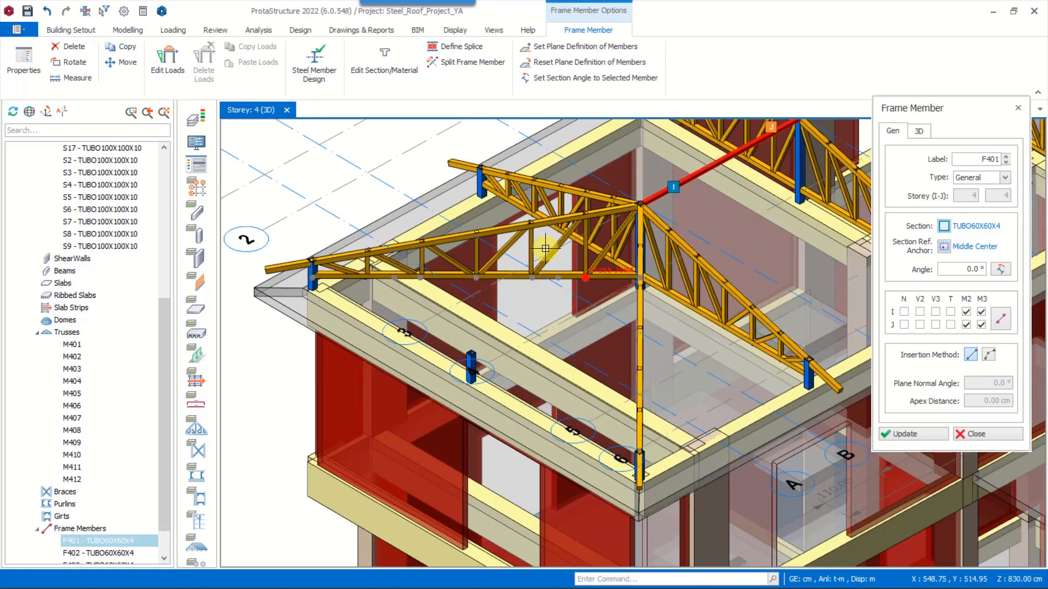
scroll(664, 316, "up", 3)
left_click(623, 333)
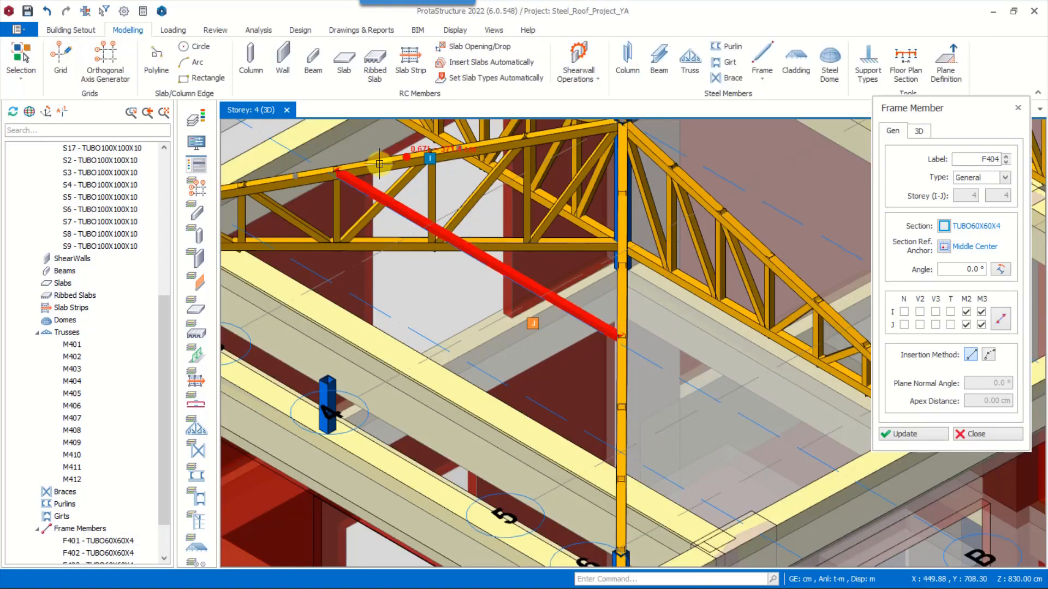
Set the cross member's section angle to match the rear hip truss using Set Section Angle to Selected Member
scroll(344, 179, "up", 6)
middle_click_drag(417, 218, 501, 214)
left_click(501, 214)
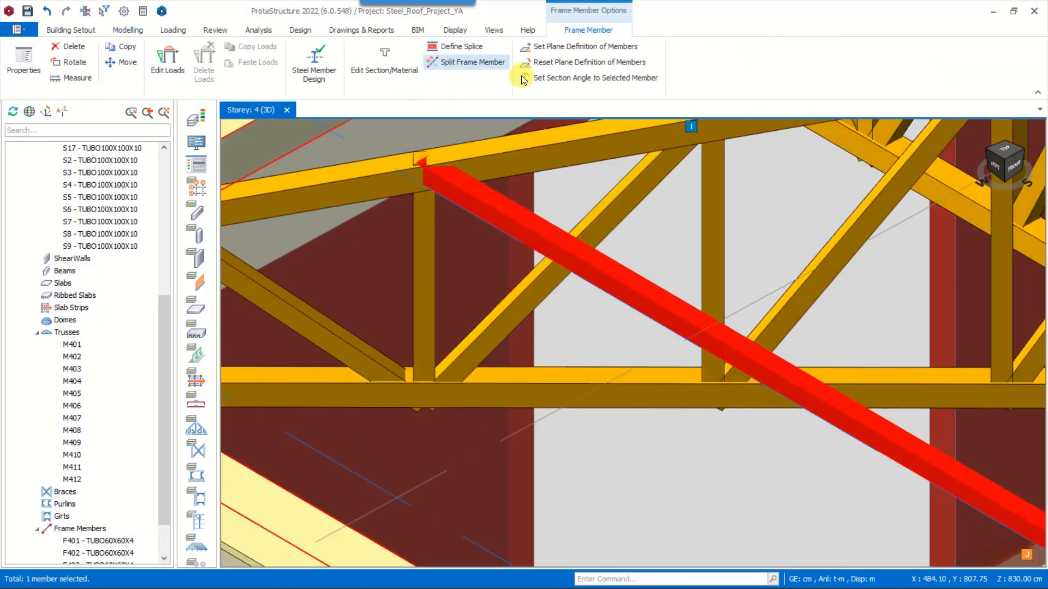
left_click(580, 78)
left_click(506, 153)
key("Escape")
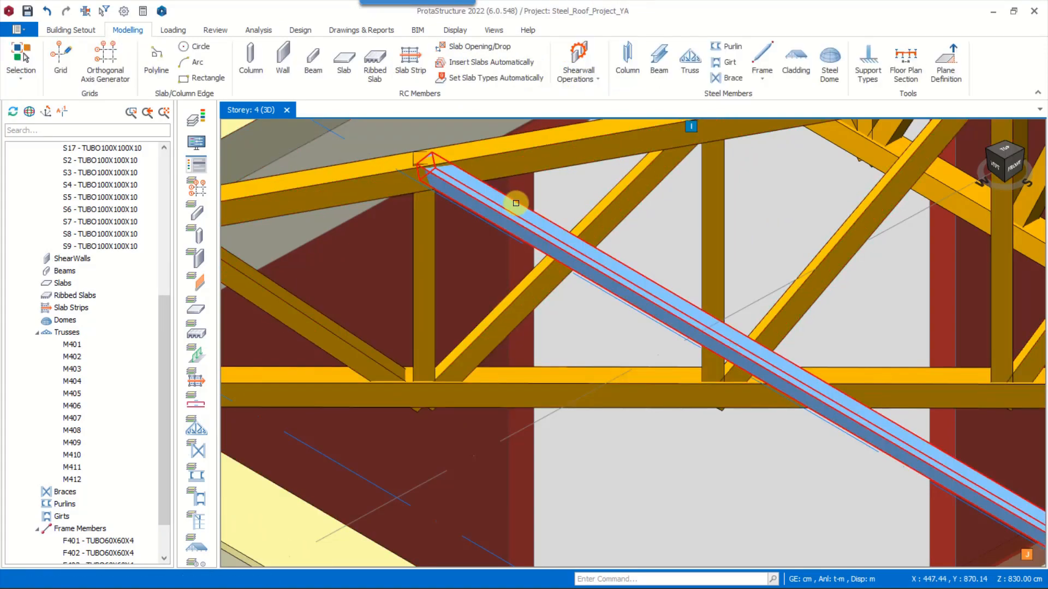
left_click(517, 203)
middle_click_drag(561, 177, 453, 214, "shift")
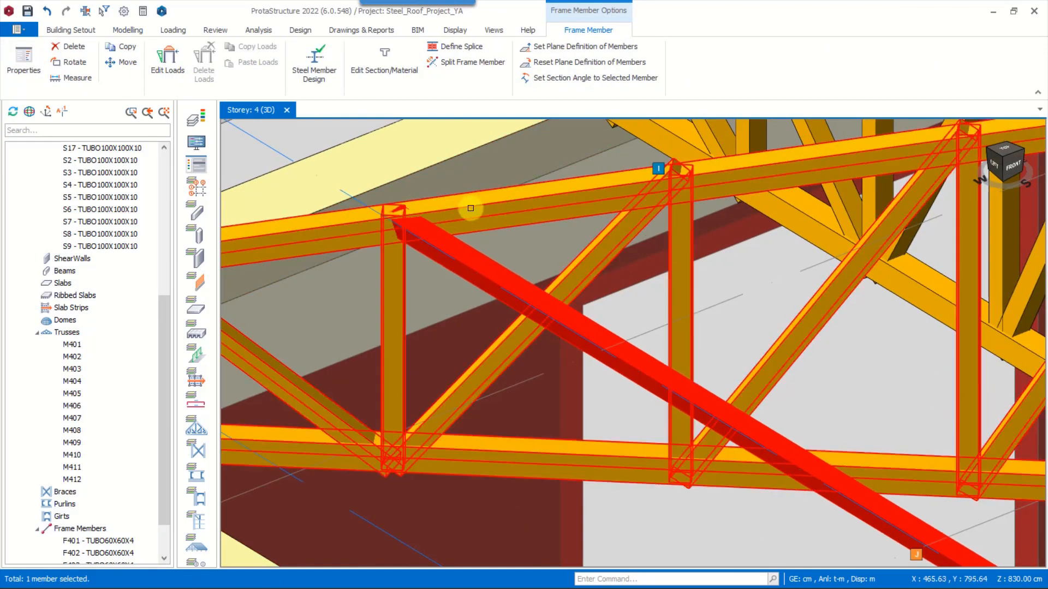
scroll(538, 273, "down", 5)
key("Escape")
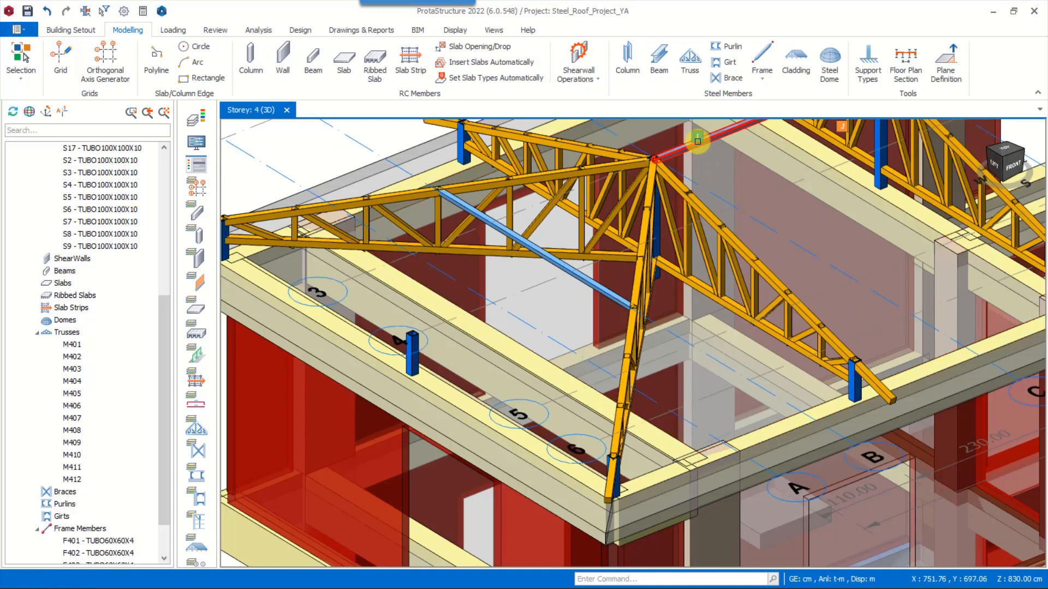
Insert a TUBO60X60X4 frame member from the cross member's midpoint to the top of the middle column on axis A
scroll(413, 336, "up", 3)
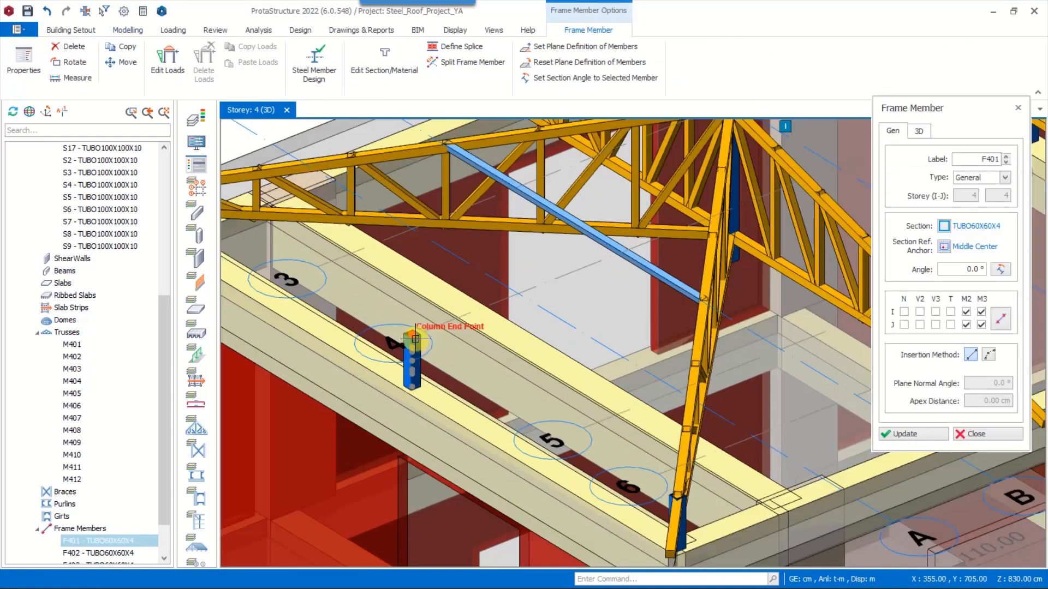
left_click(574, 222)
mouse_move(526, 308)
middle_mouse_down("shift")
mouse_move(562, 316)
mouse_move(538, 322)
middle_mouse_up("shift")
key("Escape")
Insert a matching TUBO100X100X10 column midway along the end beam at the opposite end of the roof
left_click(358, 349)
scroll(573, 371, "down", 5)
scroll(751, 246, "up", 5)
middle_click_drag(682, 316, 652, 305, "shift")
left_click(587, 212)
middle_click_drag(638, 256, 507, 295, "shift")
key("Escape")
Insert a TUBO60X60X4 cross member with a -11.917° angle between the two hip trusses that meet at the axis F ridge column
left_click(486, 321)
middle_click_drag(519, 382, 604, 420, "shift")
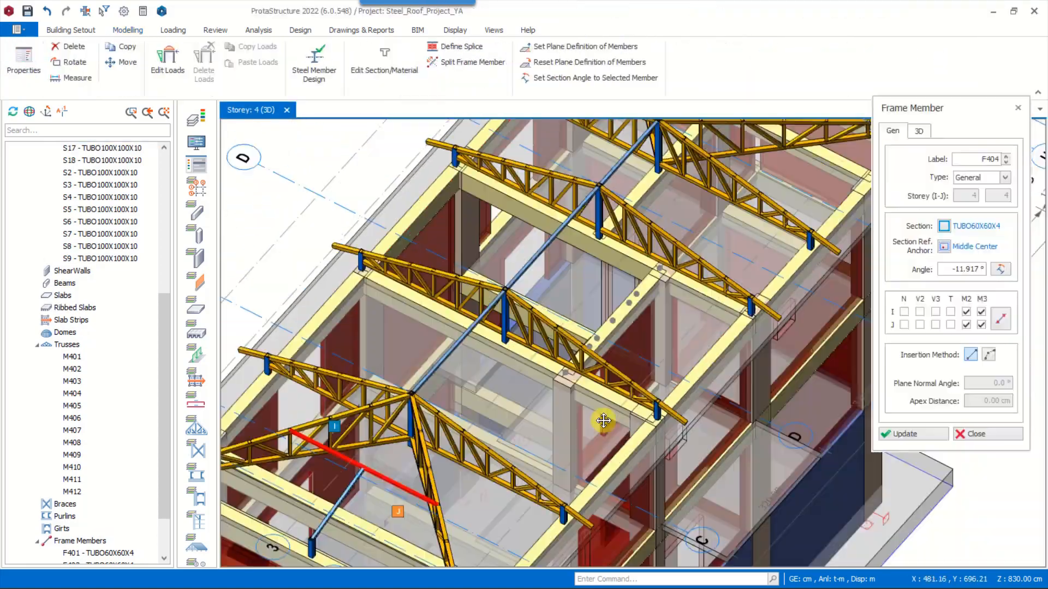
scroll(606, 393, "up", 5)
middle_click_drag(578, 349, 521, 338, "shift")
left_click_drag(520, 338, 481, 349, "shift")
scroll(492, 491, "down", 4)
left_click(301, 369)
left_click(696, 294)
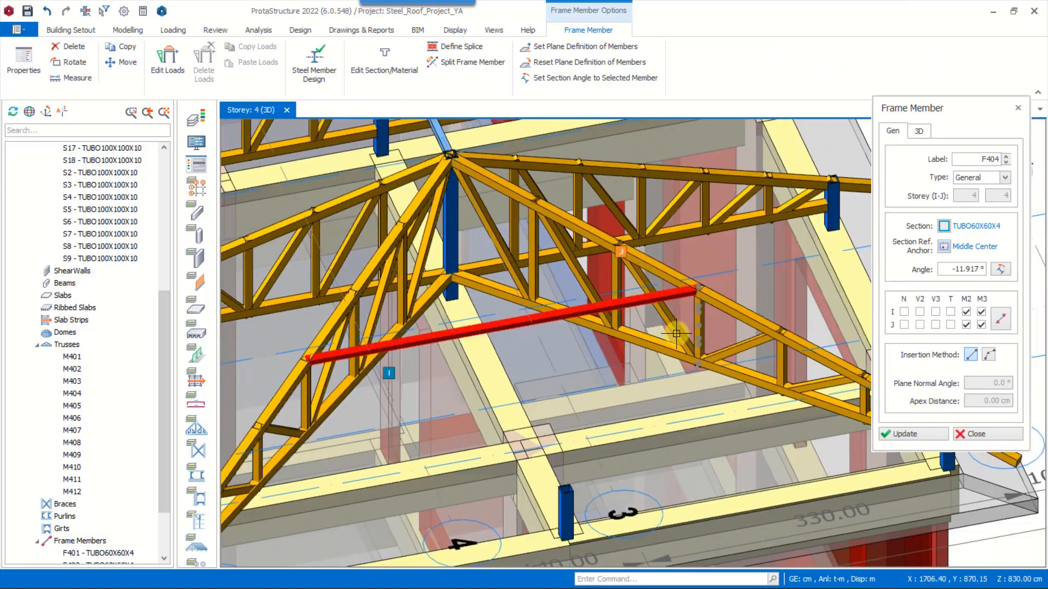
scroll(703, 451, "down", 7)
key("Escape")
Insert a TUBO60X60X4 frame member between that cross member's midpoint and the top of the adjacent middle end column
scroll(539, 195, "up", 6)
double_click(569, 226)
scroll(573, 219, "down", 5)
scroll(682, 442, "up", 5)
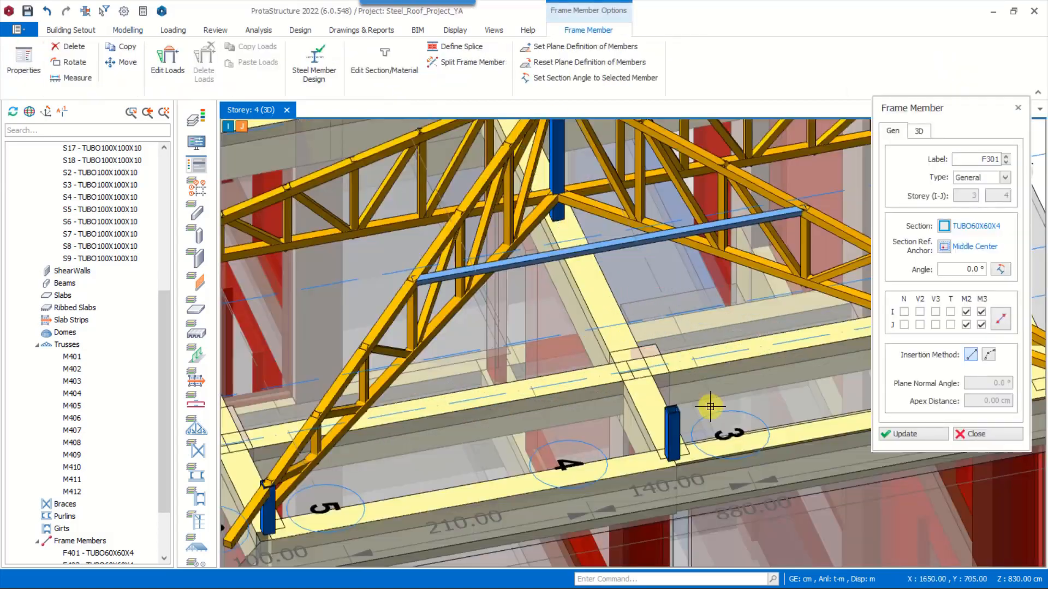
scroll(677, 412, "up", 5)
left_click(654, 409)
scroll(654, 409, "down", 7)
left_click(553, 303)
scroll(553, 311, "down", 4)
key("Escape")
middle_click_drag(553, 322, 530, 356, "shift")
scroll(583, 346, "down", 4)
scroll(562, 329, "up", 2)
key("Escape")
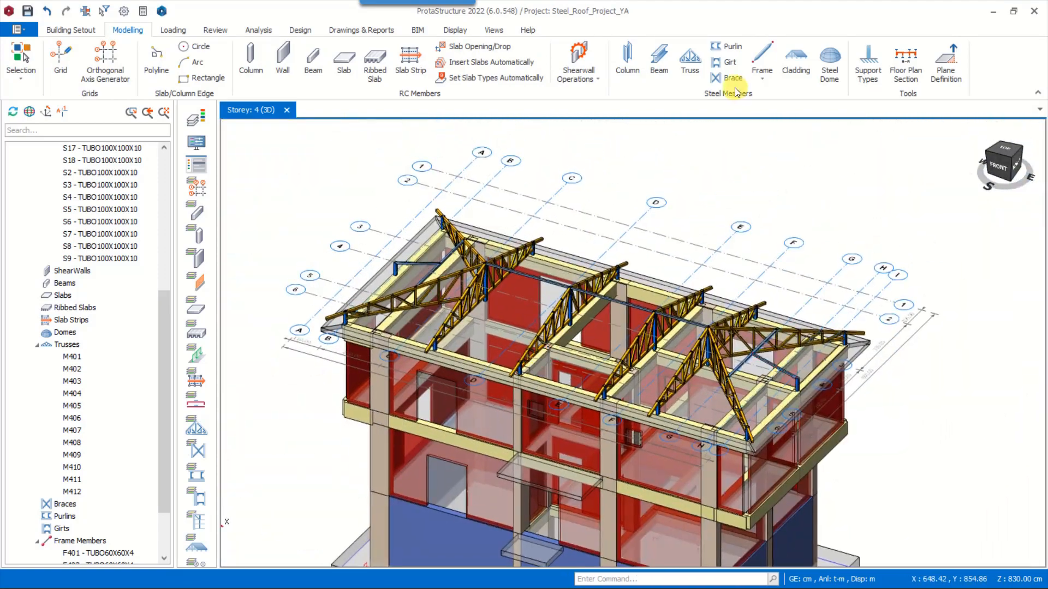
Start front-slope purlins between the axis A-end hip truss and the axis D truss, with TUBO60x60x3 as the top profile
left_click(732, 47)
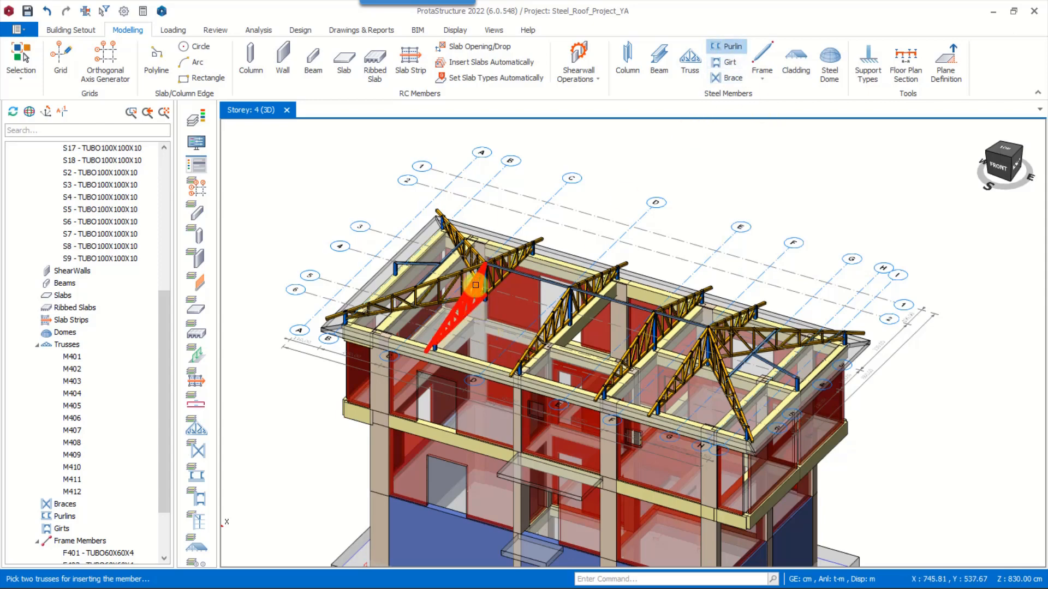
scroll(475, 285, "up", 3)
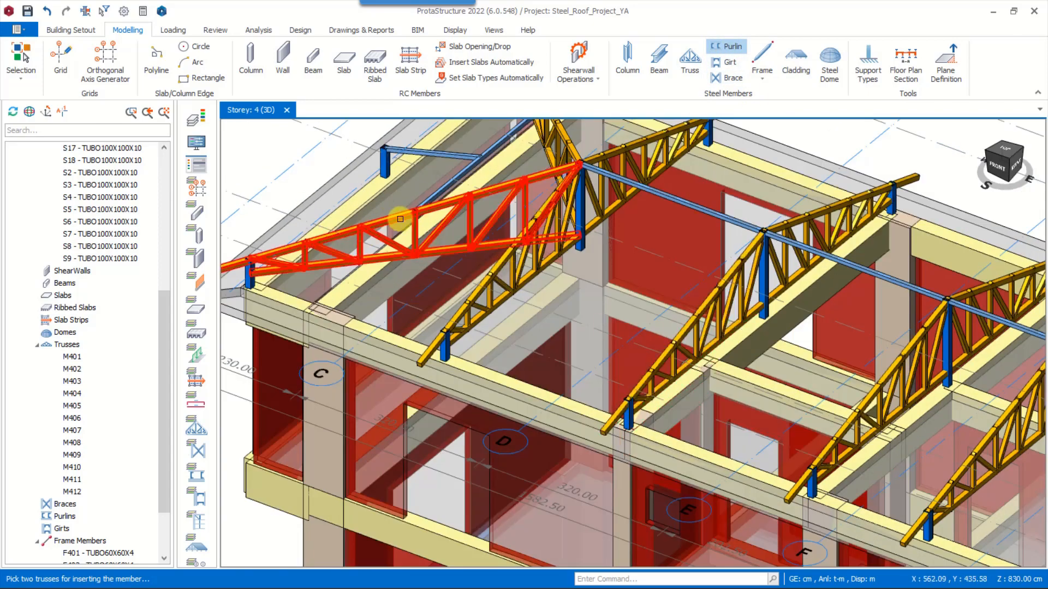
left_click(697, 375)
middle_click_drag(705, 363, 716, 341)
scroll(656, 338, "up", 6)
left_click(535, 136)
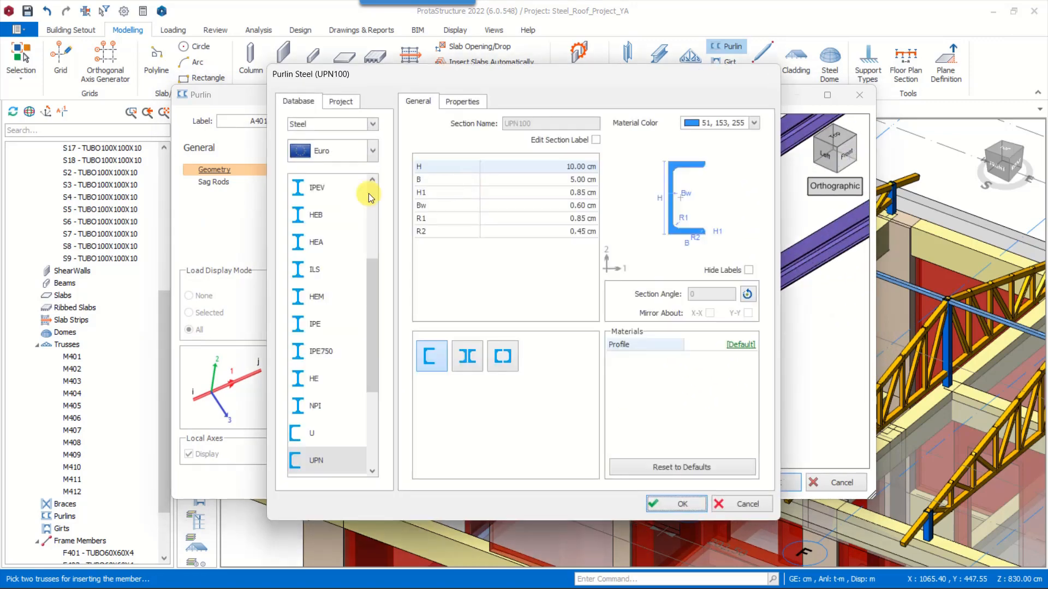
scroll(339, 434, "down", 3)
scroll(349, 246, "up", 5)
left_click(352, 221)
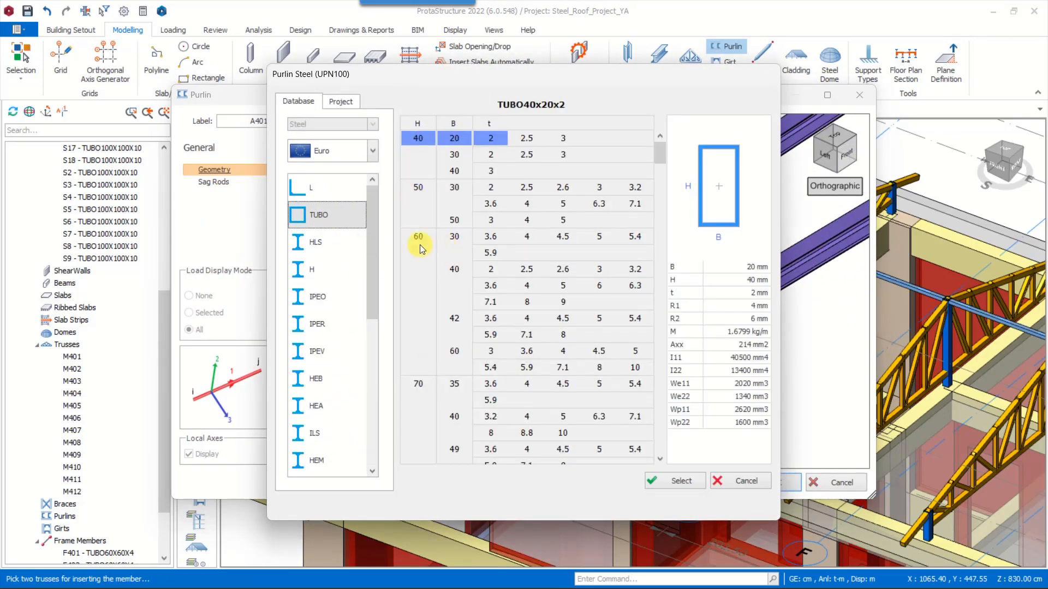
left_click(457, 354)
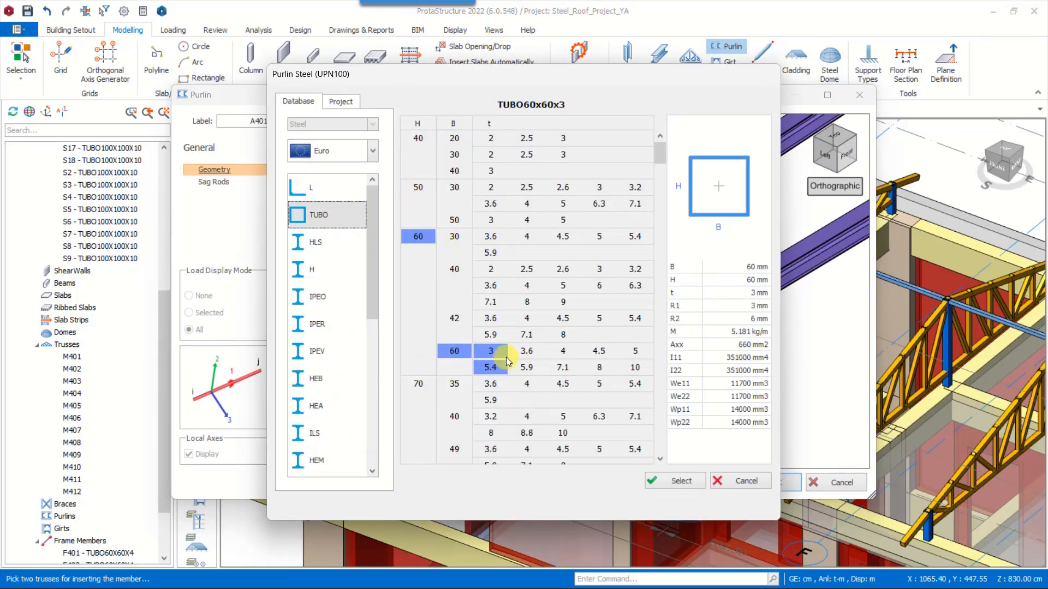
left_click(682, 482)
left_click(676, 500)
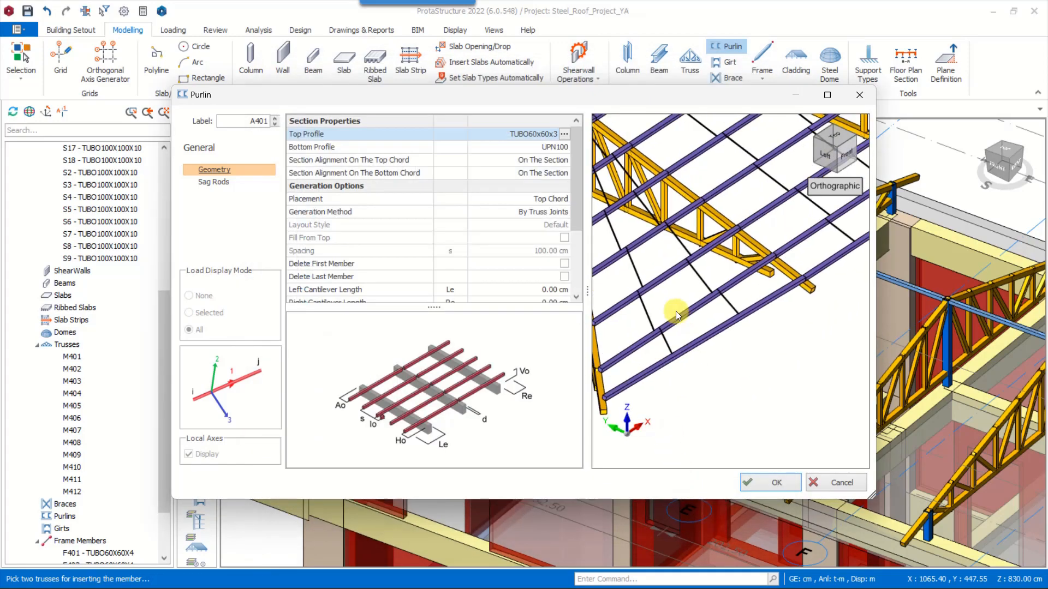
Examine the purlin layout preview and the available generation methods
left_click(385, 212)
left_click_drag(871, 495, 964, 524)
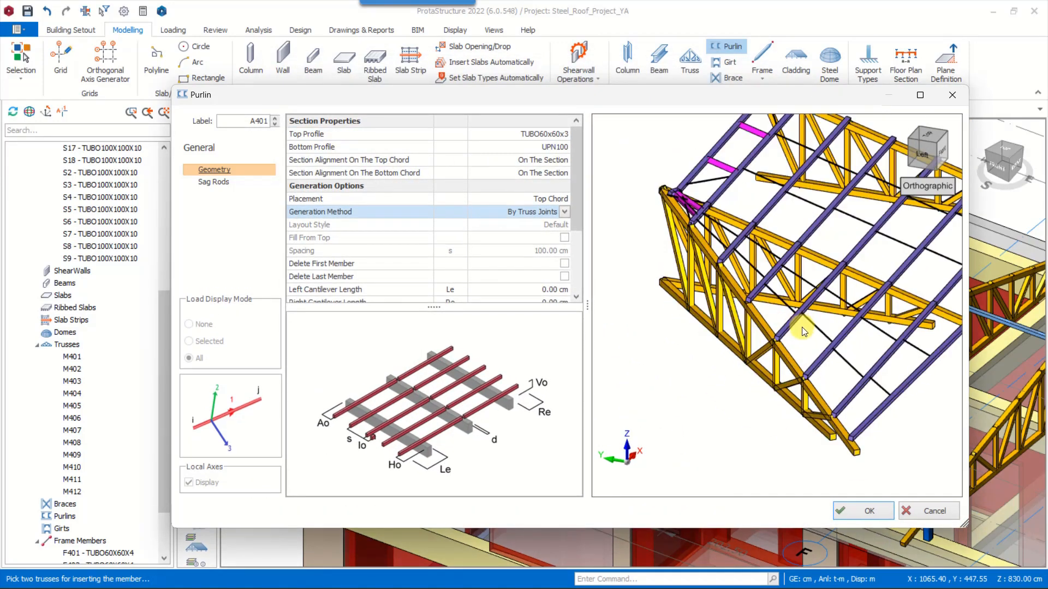
scroll(776, 362, "up", 2)
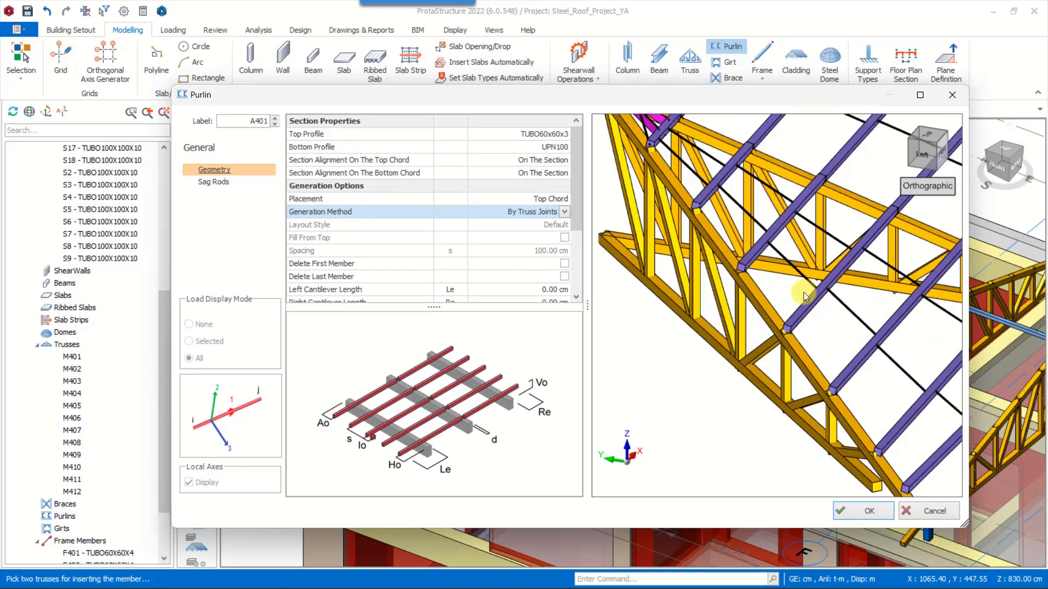
scroll(671, 331, "down", 2)
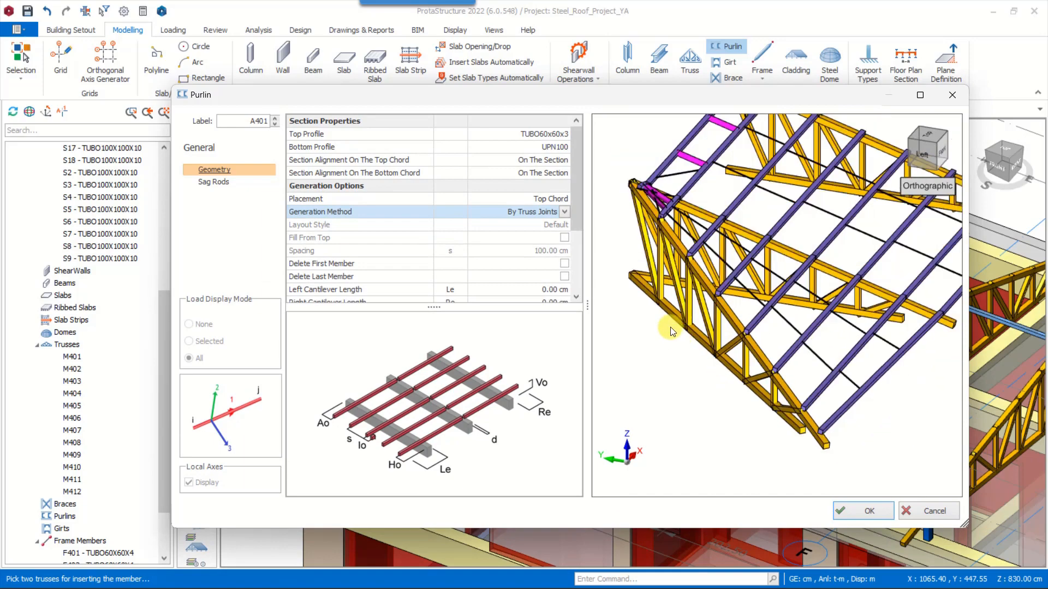
left_click(563, 212)
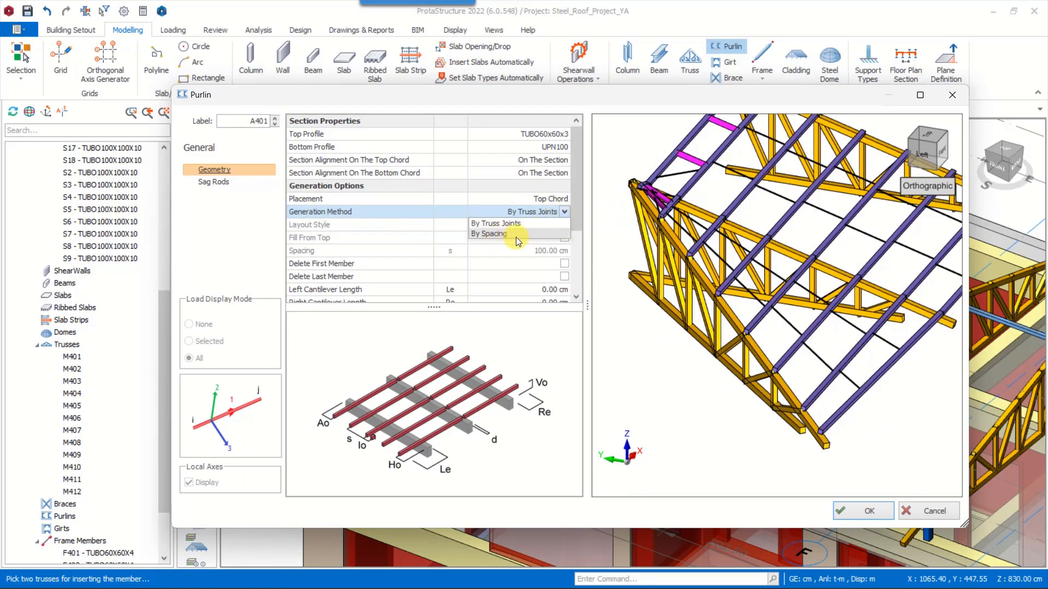
left_click(565, 213)
Set the sag rod count to 1 with Auto fit insertion and insert the purlins
left_click(214, 182)
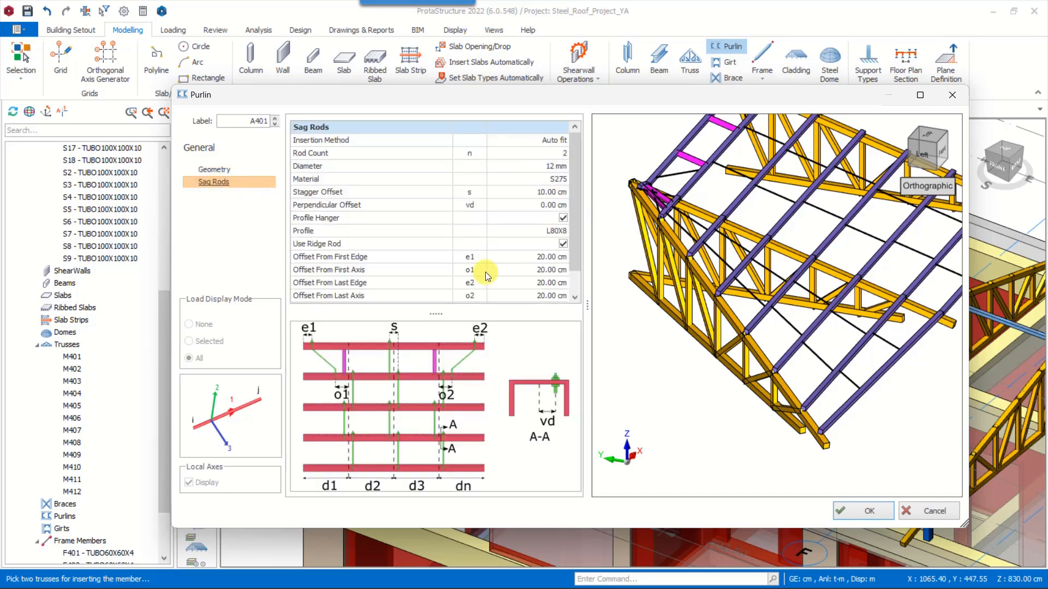
left_click_drag(559, 155, 570, 152)
type("1")
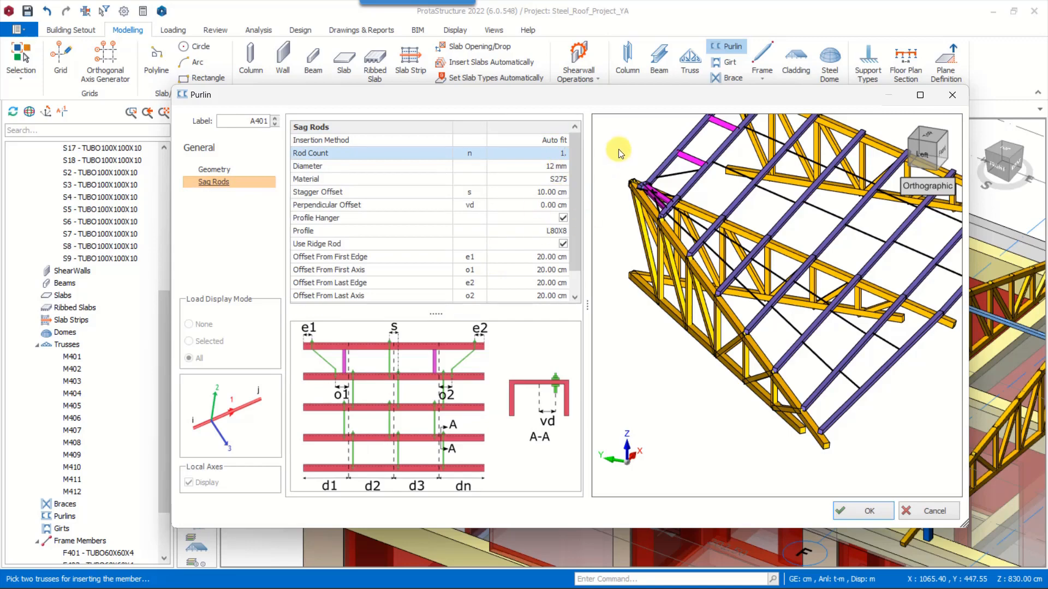
left_click(619, 148)
left_click(556, 141)
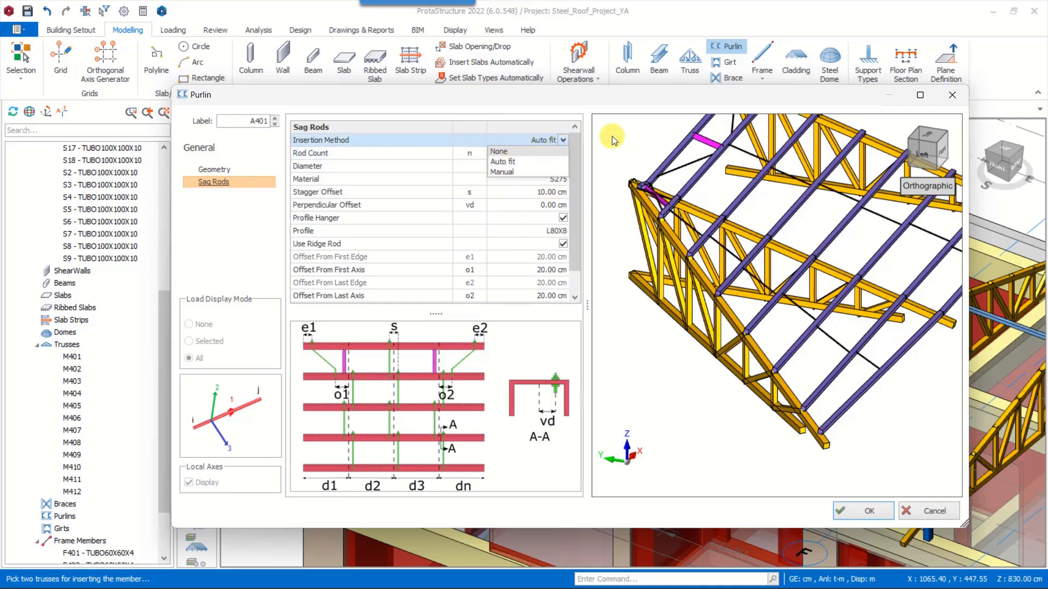
scroll(748, 336, "down", 5)
middle_click_drag(808, 325, 773, 308)
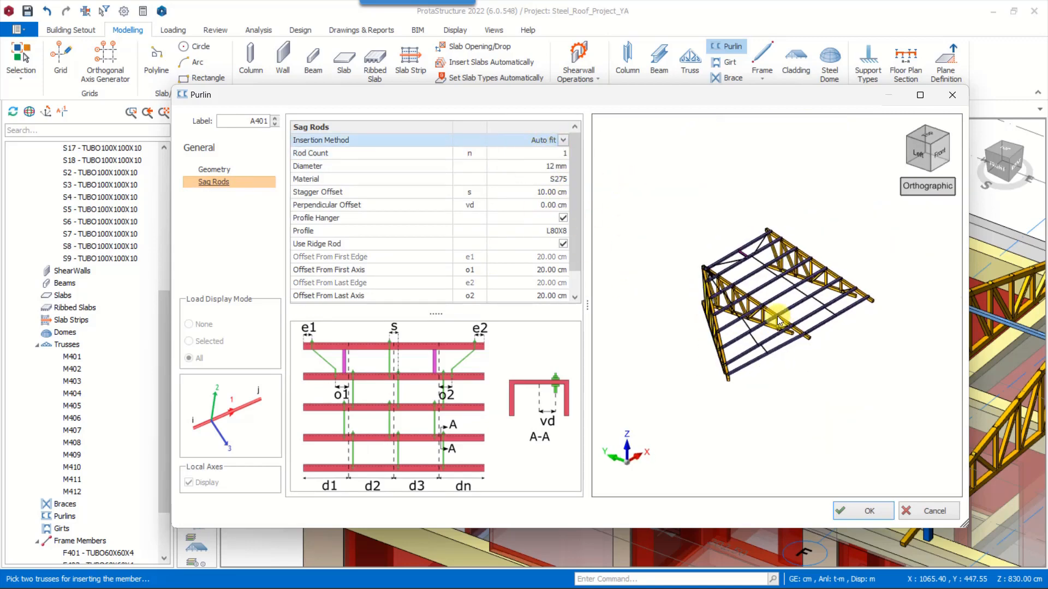
scroll(772, 308, "up", 5)
left_click(865, 511)
Insert front-slope purlins between the axis E truss and the front hip truss at the axis I end
scroll(572, 198, "up", 10)
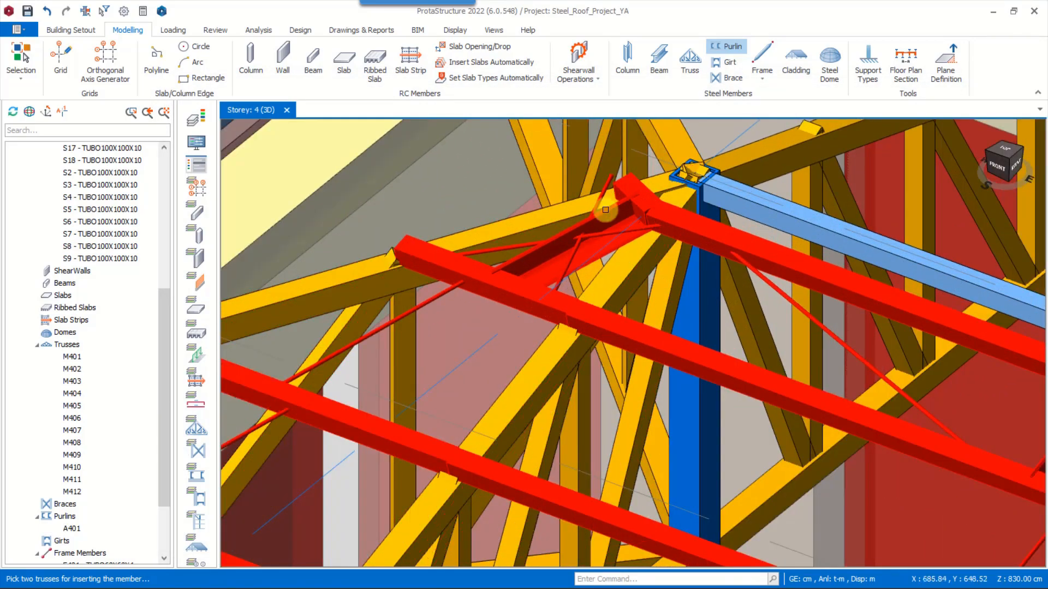
scroll(562, 215, "down", 5)
scroll(560, 234, "down", 6)
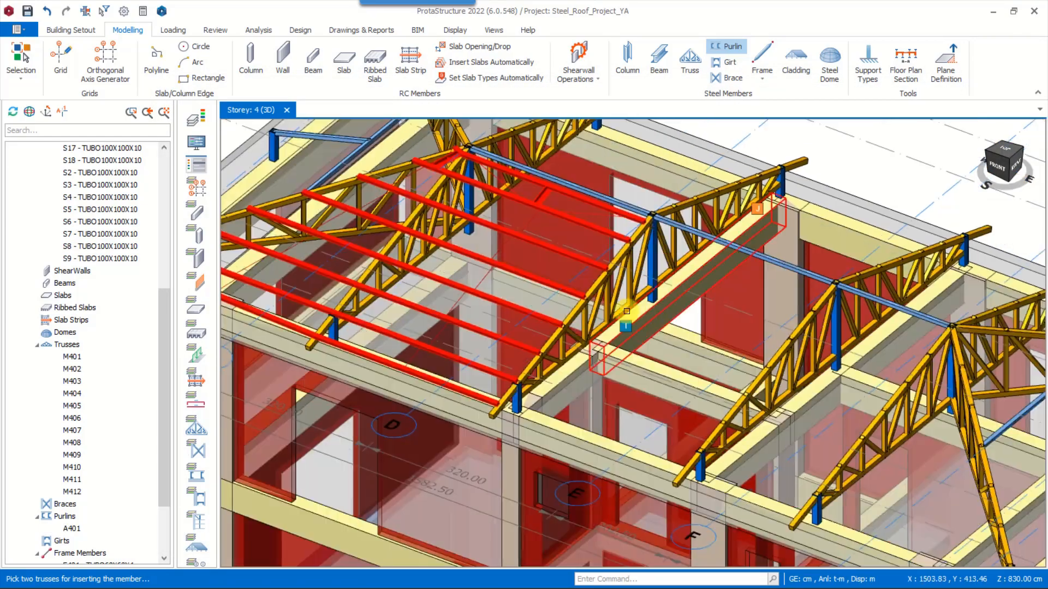
scroll(538, 201, "up", 2)
scroll(551, 210, "down", 2)
middle_click_drag(867, 218, 757, 212)
left_click(584, 290)
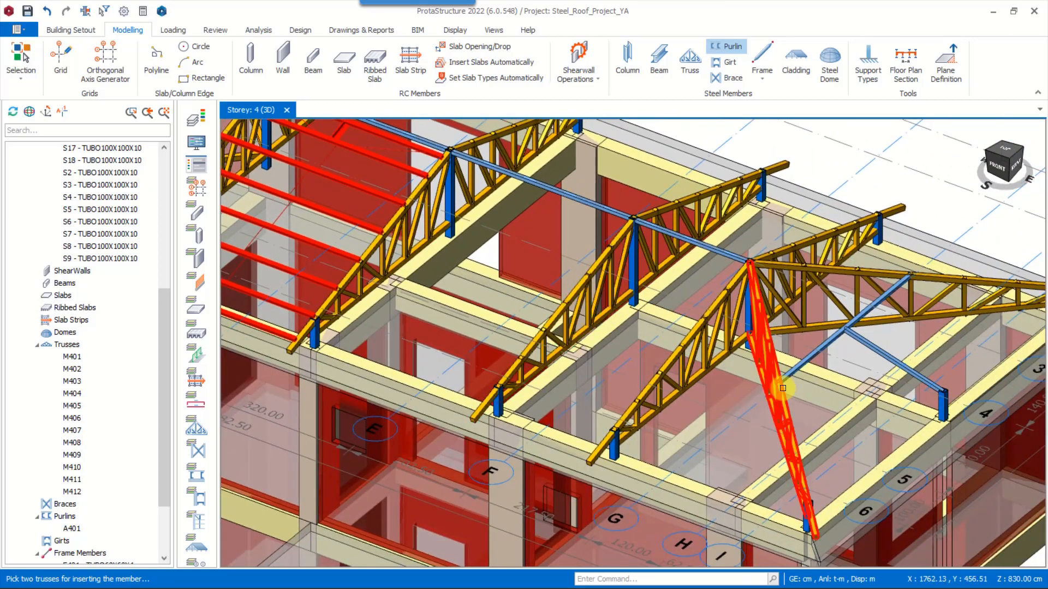
left_click(788, 390)
left_click(771, 489)
Insert front-slope purlins between the axis D and axis E trusses to fill the middle bay
middle_click_drag(410, 225, 532, 268)
left_click(532, 270)
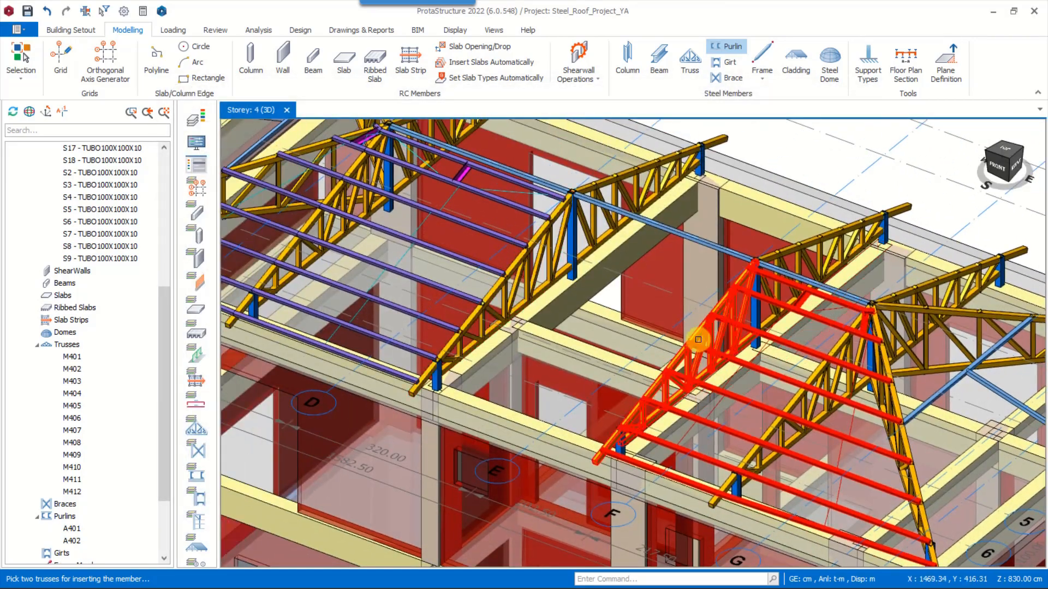
left_click(698, 340)
left_click(779, 484)
Insert back-slope purlins between the rear hip truss at the axis I end and the axis E truss
middle_click_drag(917, 391, 573, 382, "shift")
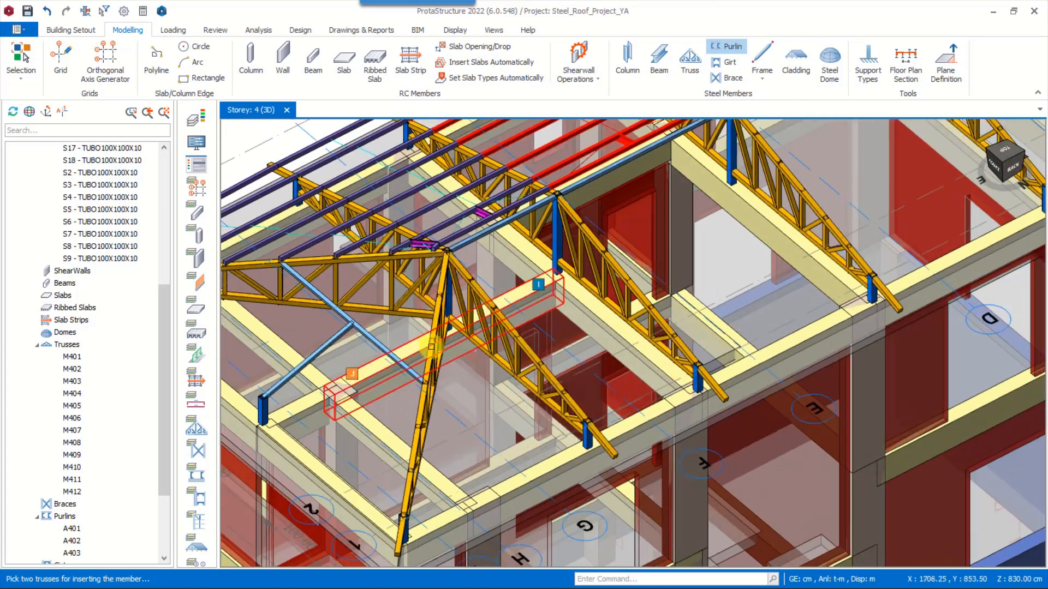
left_click(428, 382)
left_click(685, 336)
left_click(769, 488)
Insert back-slope purlins between the axis D truss and the rear hip truss at the axis A end
middle_click_drag(972, 236, 702, 381)
left_click(574, 390)
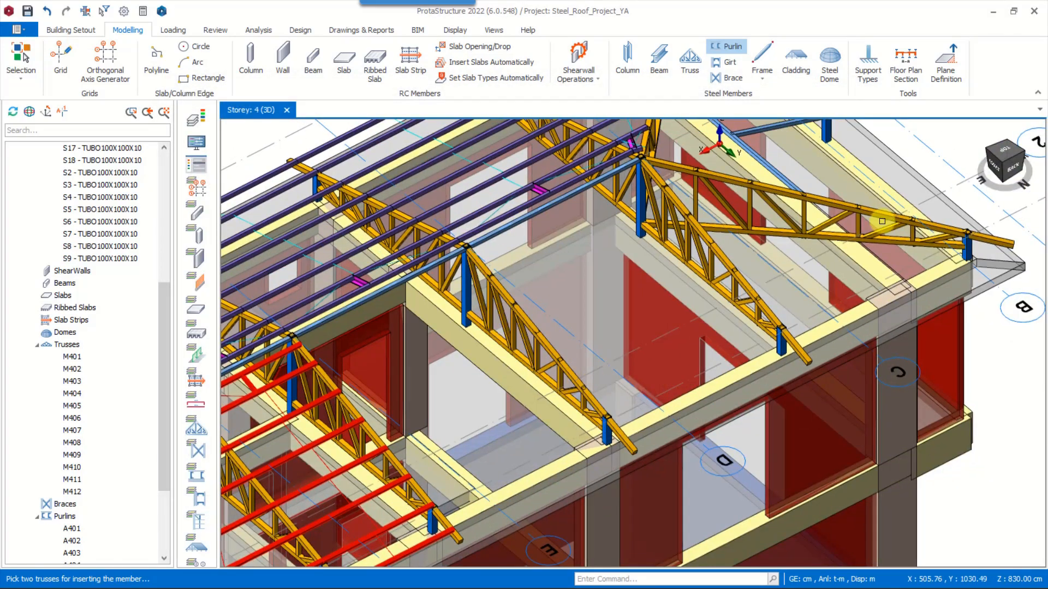
left_click(883, 222)
left_click(770, 483)
Insert back-slope purlins between the axis E and axis D trusses to fill the middle bay
middle_click_drag(630, 442, 811, 362)
left_click(579, 398)
left_click(816, 378)
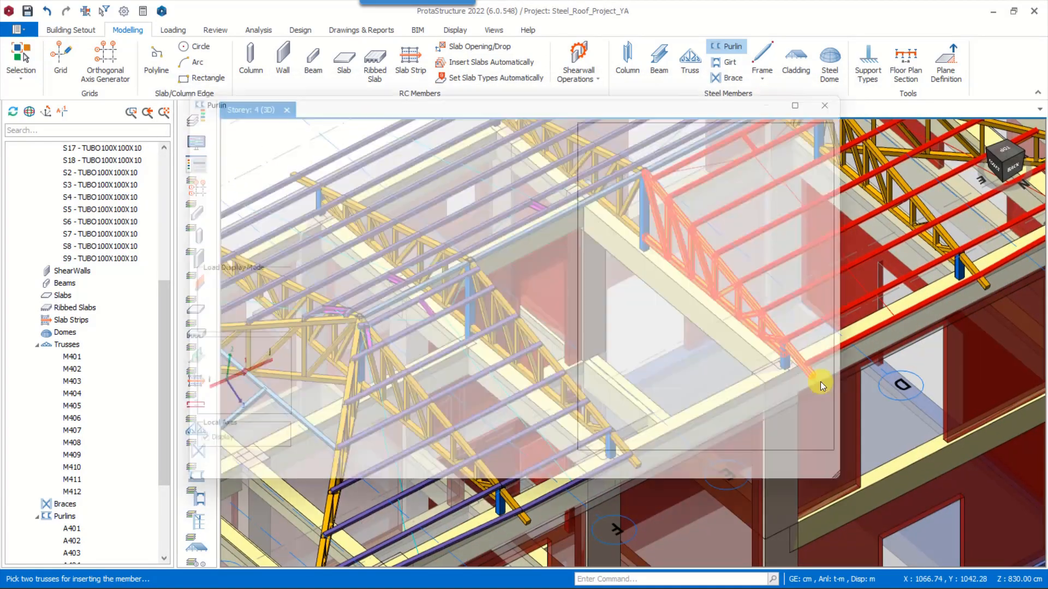
left_click(771, 483)
Insert purlins on the hip end between the two hip trusses at the axis I end
middle_click_drag(492, 393, 820, 309)
left_click(507, 248)
left_click(679, 311)
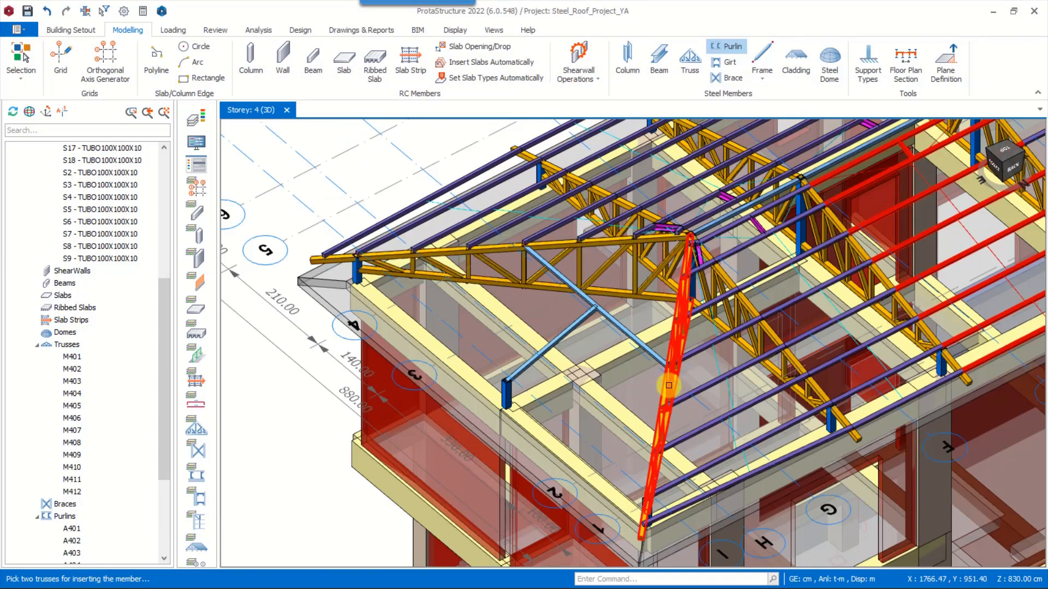
left_click(779, 489)
Examine how the hip-end purlins run past the middle end column and the edge of the roof
scroll(559, 369, "up", 4)
scroll(499, 361, "down", 3)
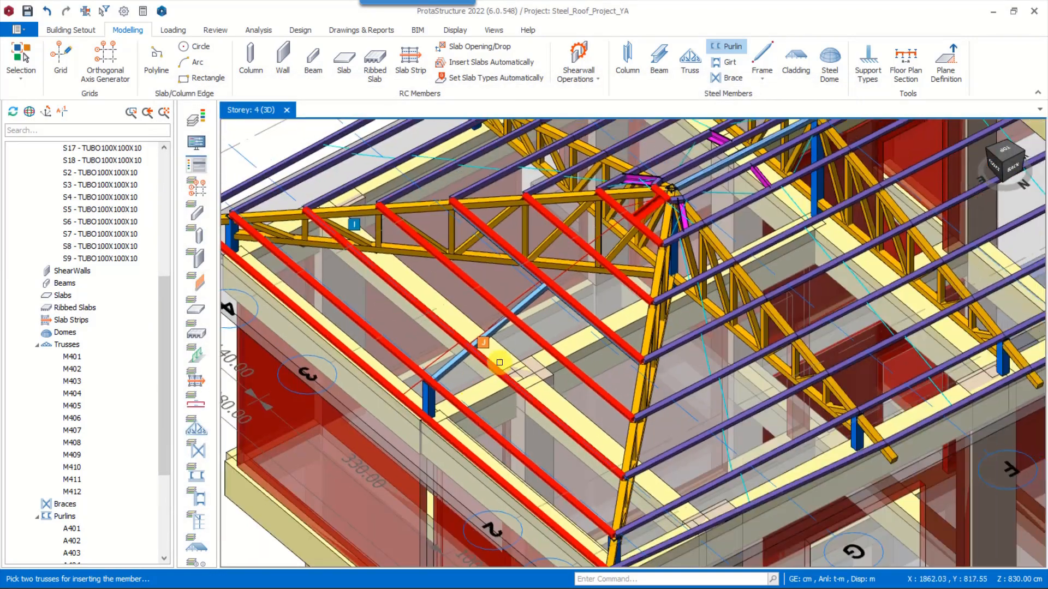
middle_click_drag(498, 360, 524, 344, "shift")
scroll(485, 253, "up", 3)
scroll(488, 269, "down", 3)
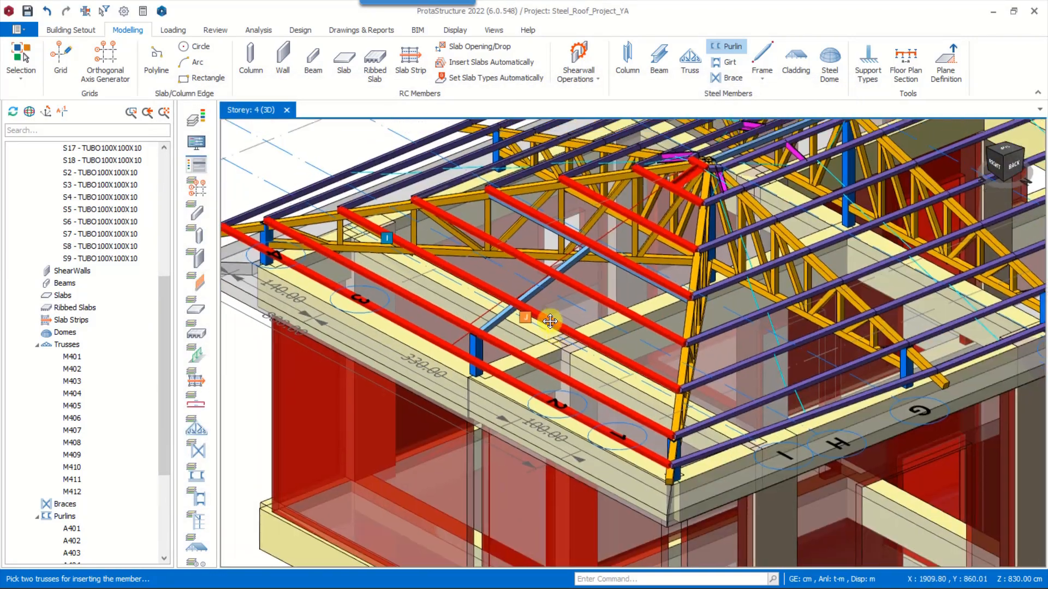
scroll(585, 342, "up", 2)
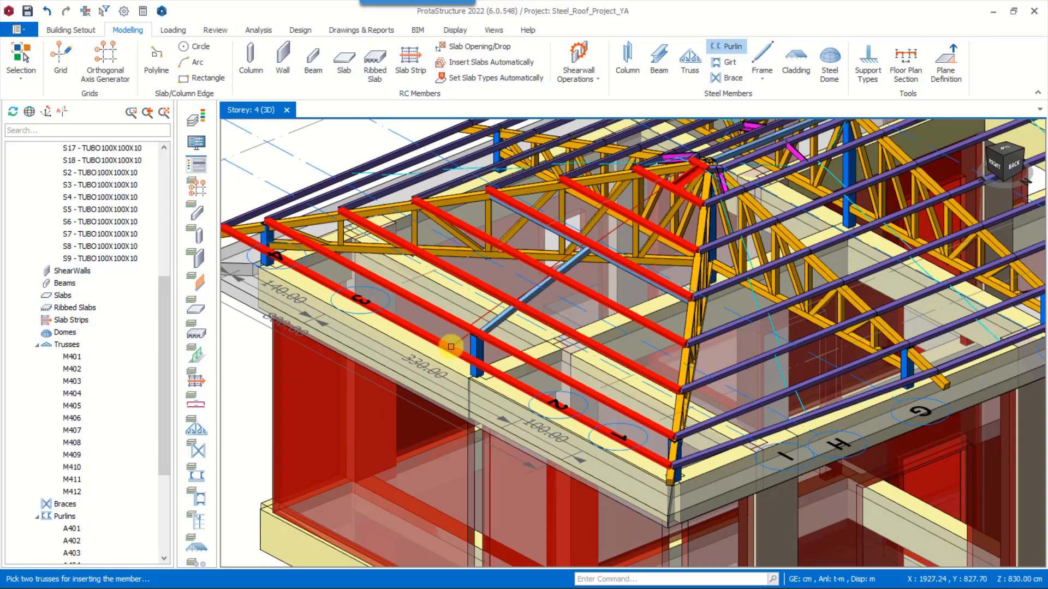
scroll(451, 346, "down", 3)
scroll(514, 371, "up", 3)
scroll(545, 357, "up", 1)
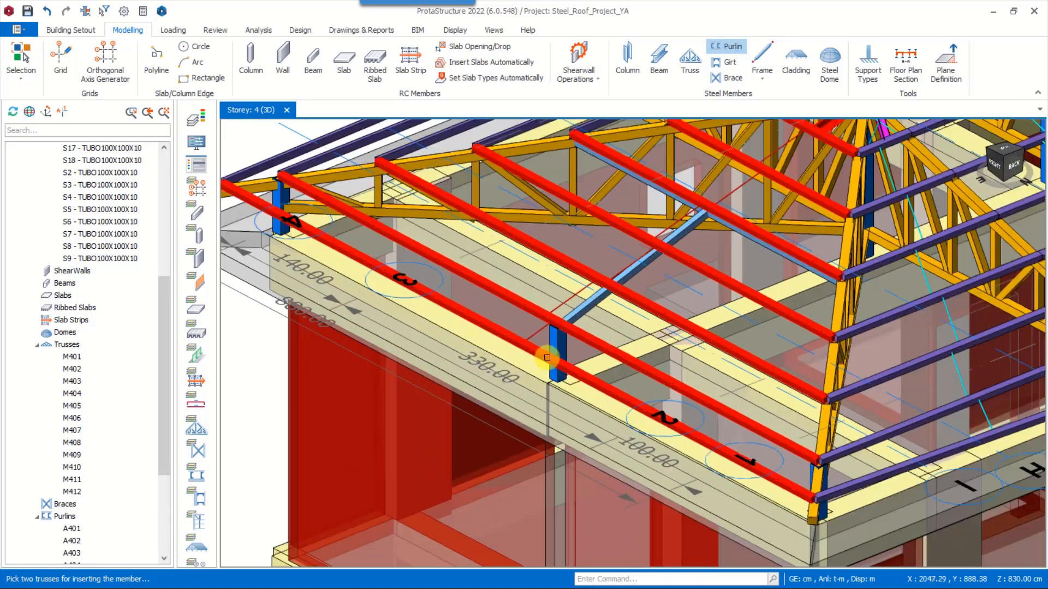
Inspect the frame member that meets the top of the middle end column beneath the purlins
key("Escape")
left_click(566, 326)
scroll(551, 328, "down", 1)
scroll(550, 313, "up", 2)
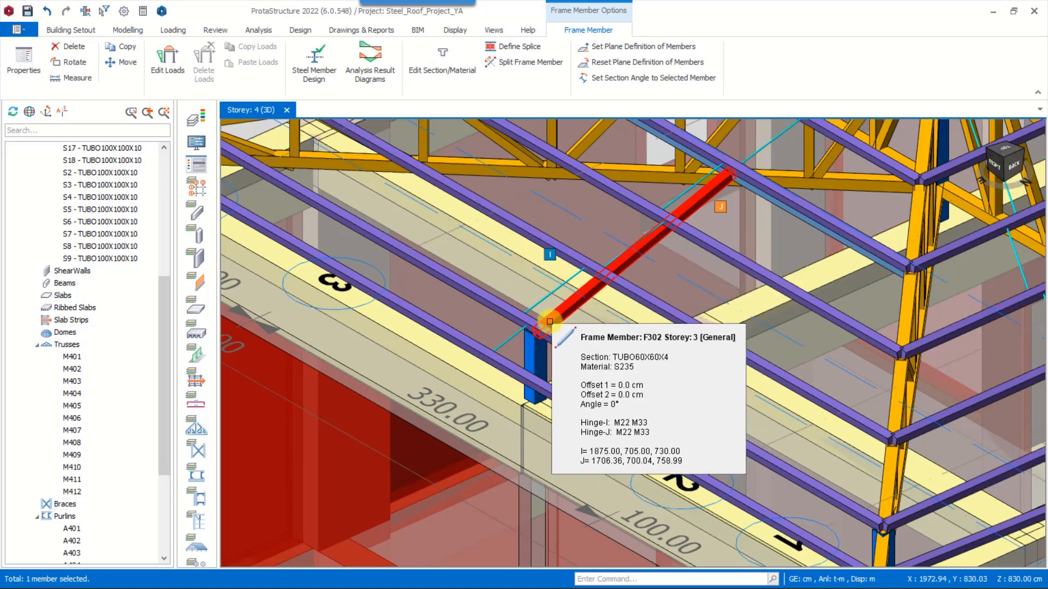
key("Escape")
scroll(476, 374, "down", 3)
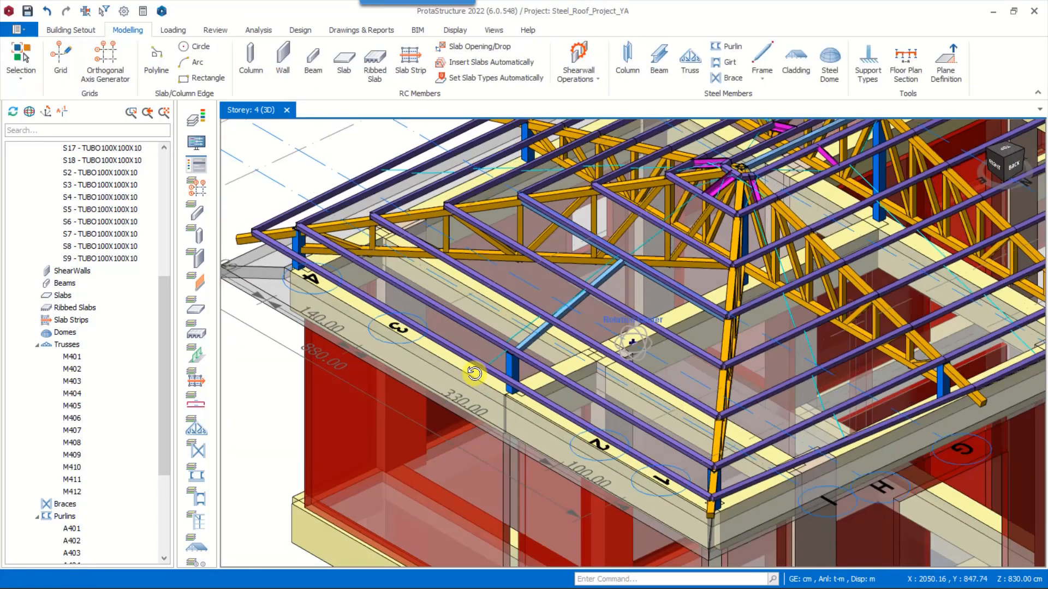
middle_click_drag(475, 374, 475, 367)
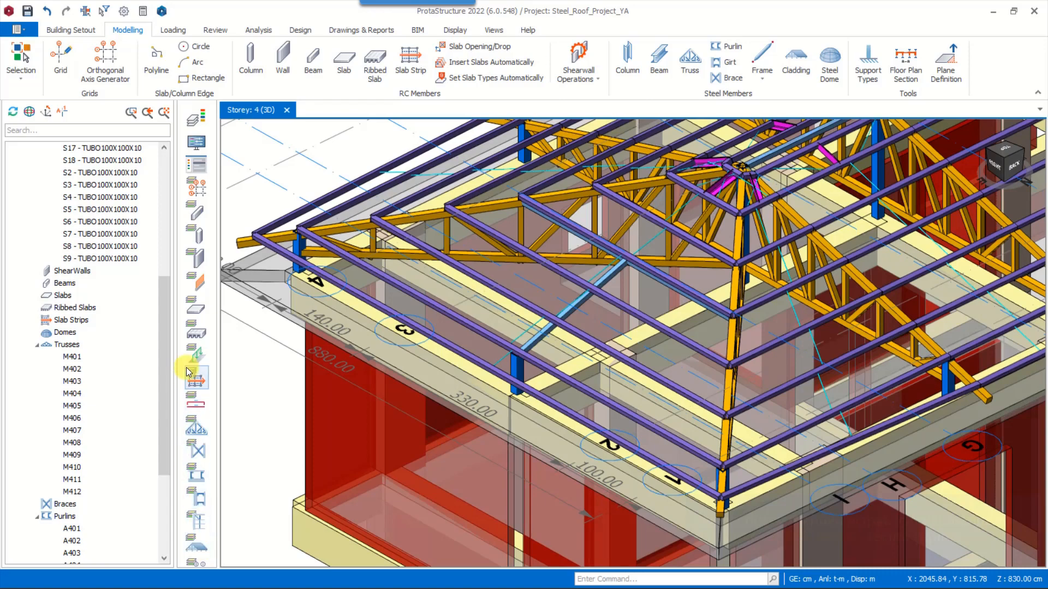
Hide the purlins and insert a TUBO60X60X4 frame member between the outer ends of the two hip trusses
left_click(201, 479)
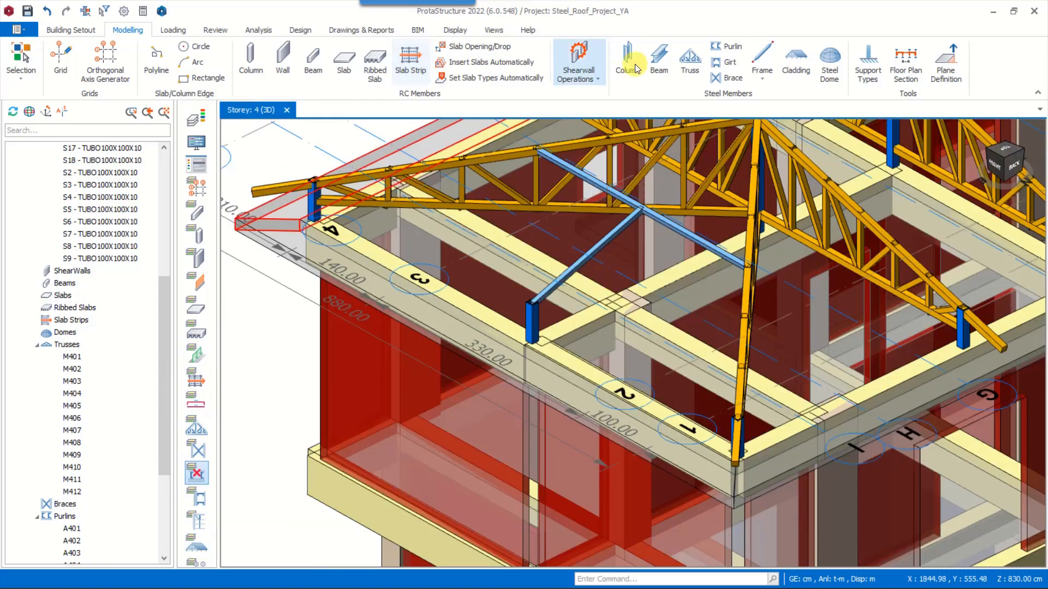
left_click(762, 60)
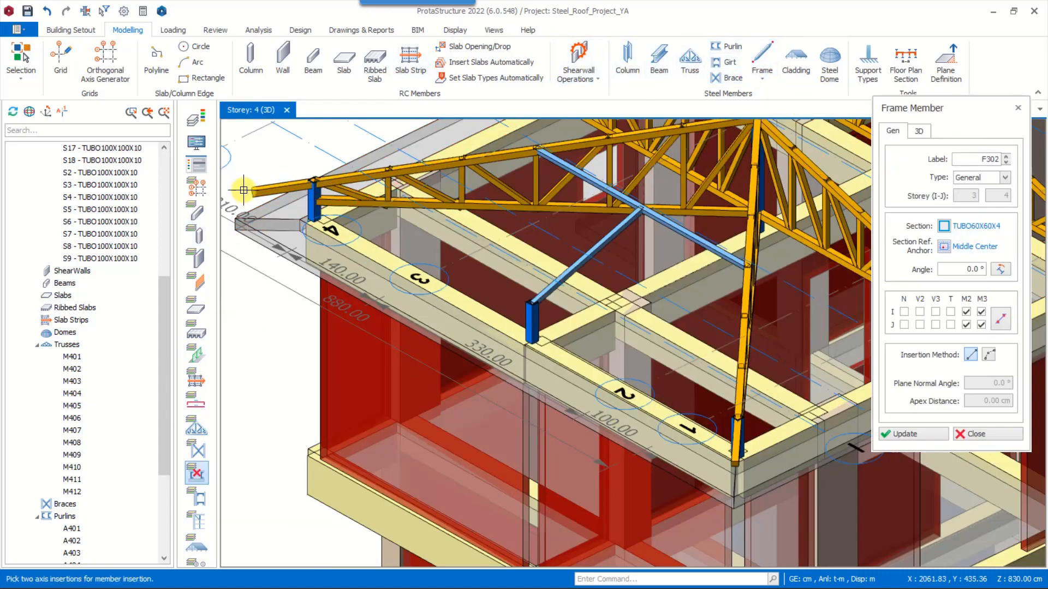
scroll(730, 468, "up", 2)
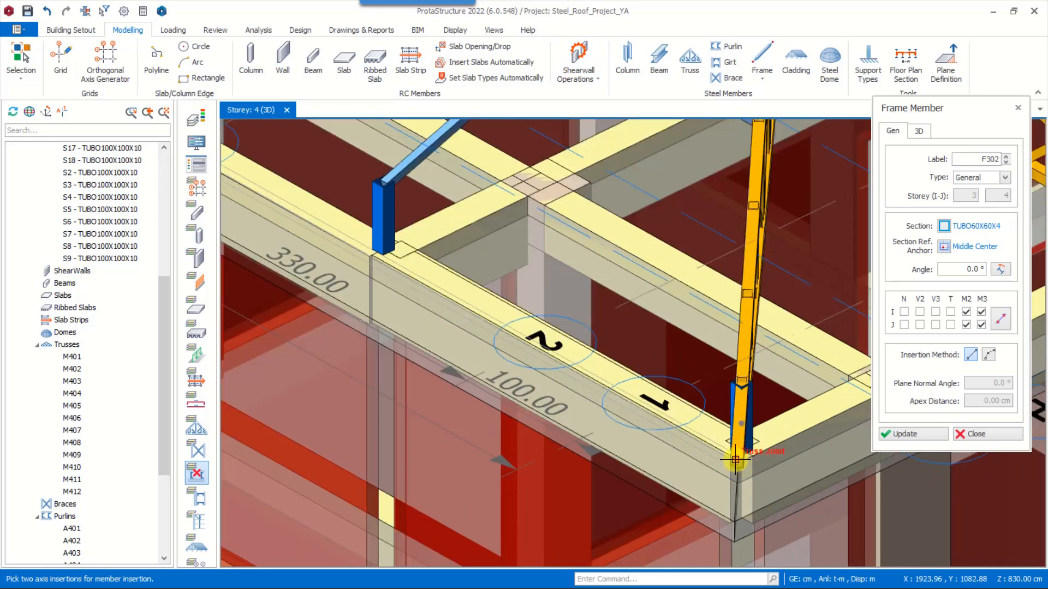
left_click(735, 460)
Insert a TUBO60X60X4 frame member from the top of the middle end column to the middle of the new edge member
scroll(735, 460, "down", 3)
mouse_move(363, 252)
middle_mouse_down()
mouse_move(341, 237)
mouse_move(367, 241)
middle_mouse_up()
scroll(613, 278, "up", 4)
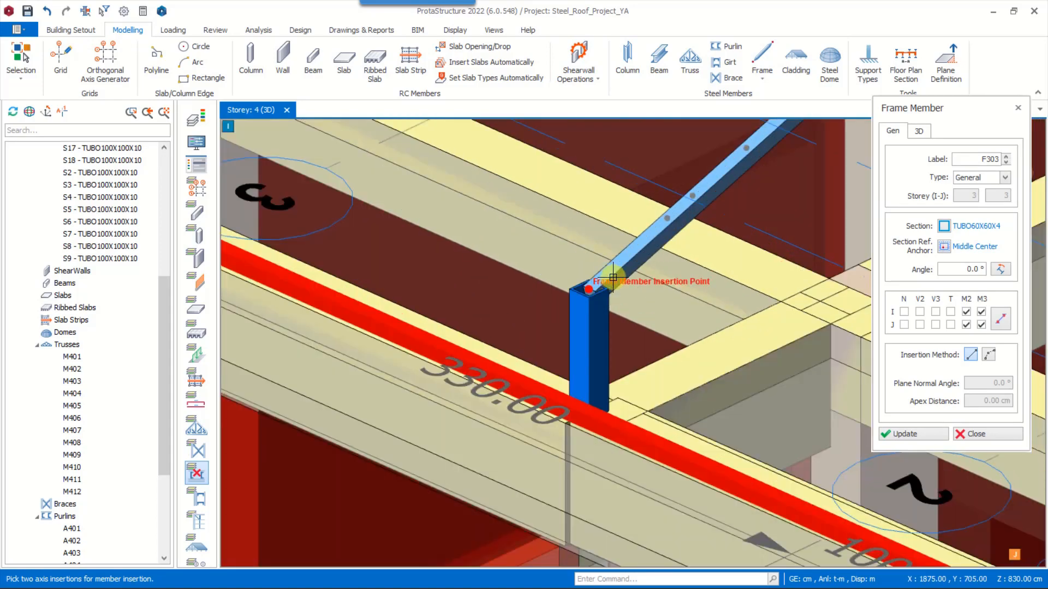
left_click(493, 374)
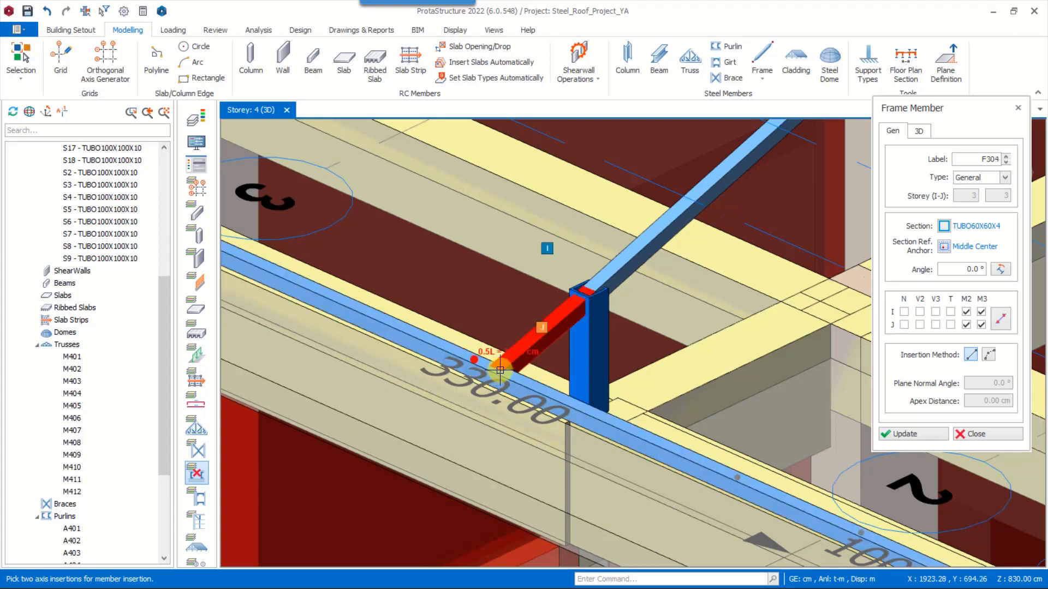
scroll(496, 385, "down", 4)
middle_click_drag(496, 385, 533, 367)
scroll(534, 368, "down", 1)
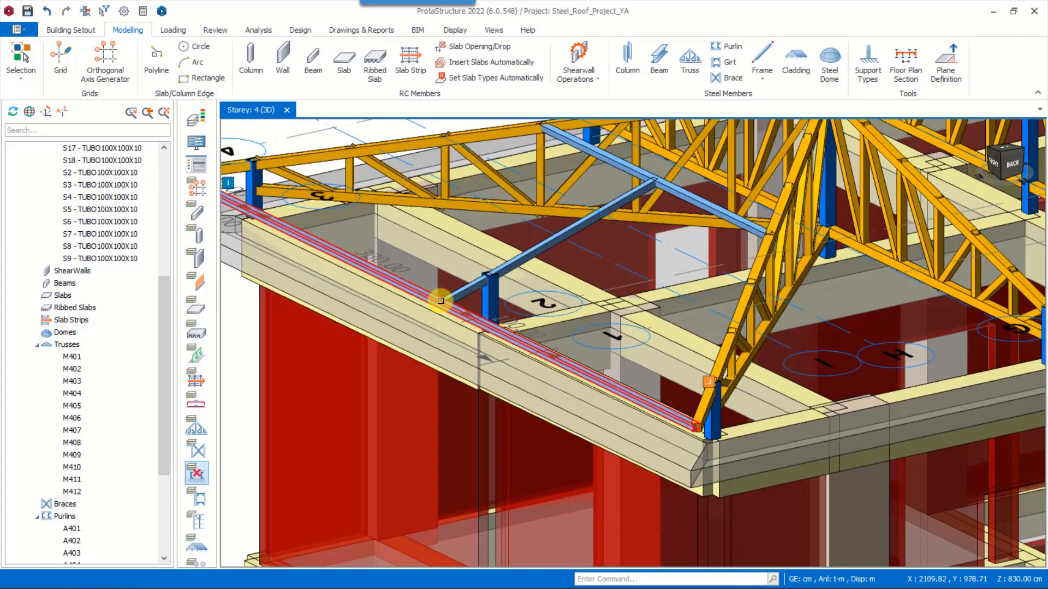
scroll(441, 300, "down", 3)
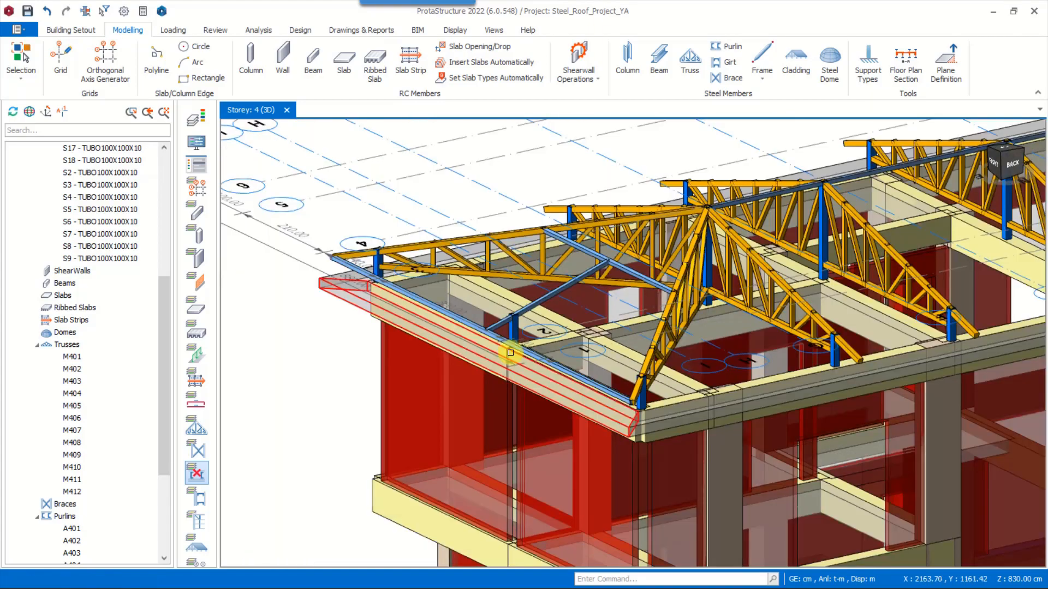
Delete the edge frame member running along the eave between the corner columns at the hip end and show the purlins again
scroll(509, 352, "up", 4)
left_click(494, 335)
key("Delete")
scroll(501, 420, "down", 3)
middle_click_drag(501, 420, 503, 407)
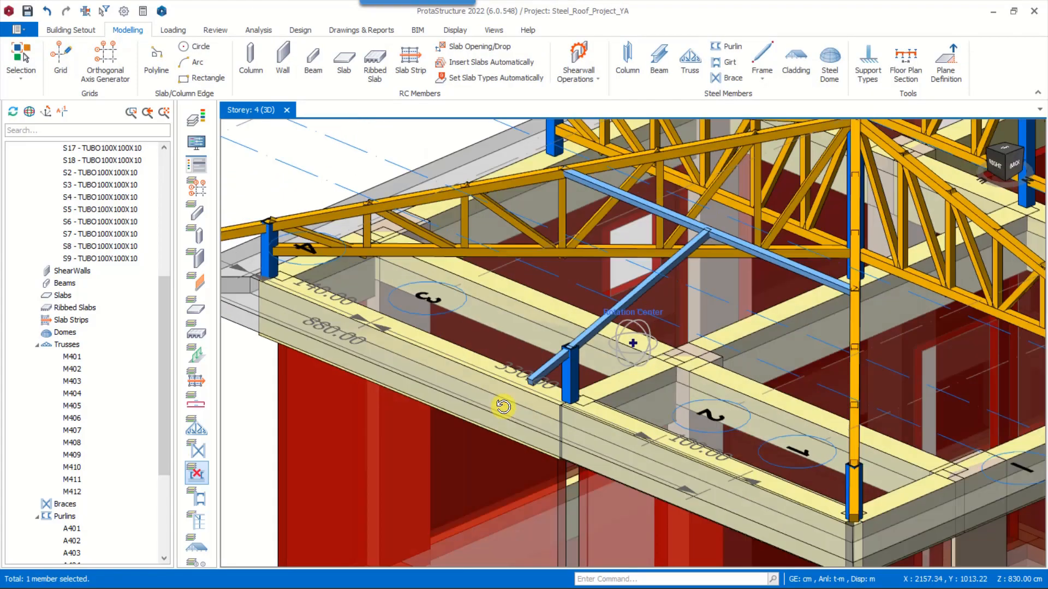
middle_click_drag(560, 353, 673, 318)
left_click(197, 474)
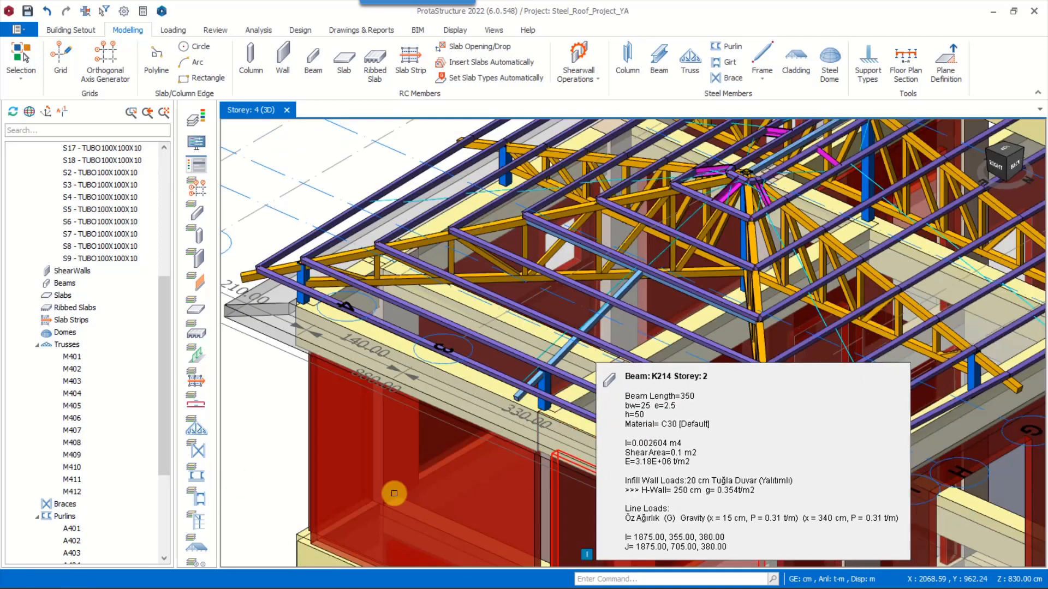
Insert cladding on the long-slope purlin group beside grid A and on the adjoining hip-end purlin group
scroll(562, 402, "down", 5)
left_click(905, 61)
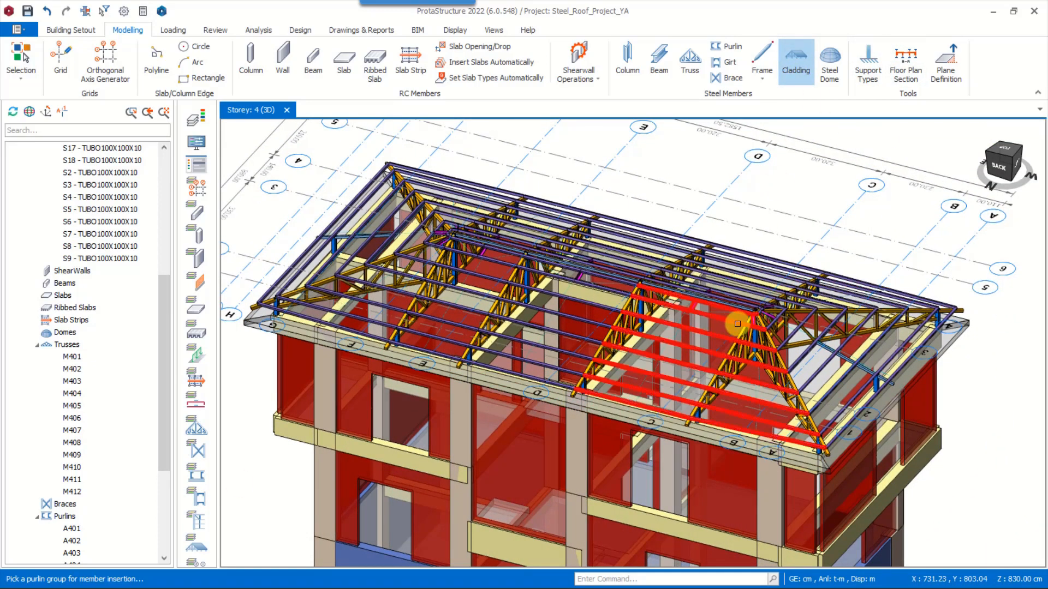
scroll(739, 327, "up", 2)
left_click(758, 354)
left_click_drag(765, 319, 785, 309)
left_click(822, 523)
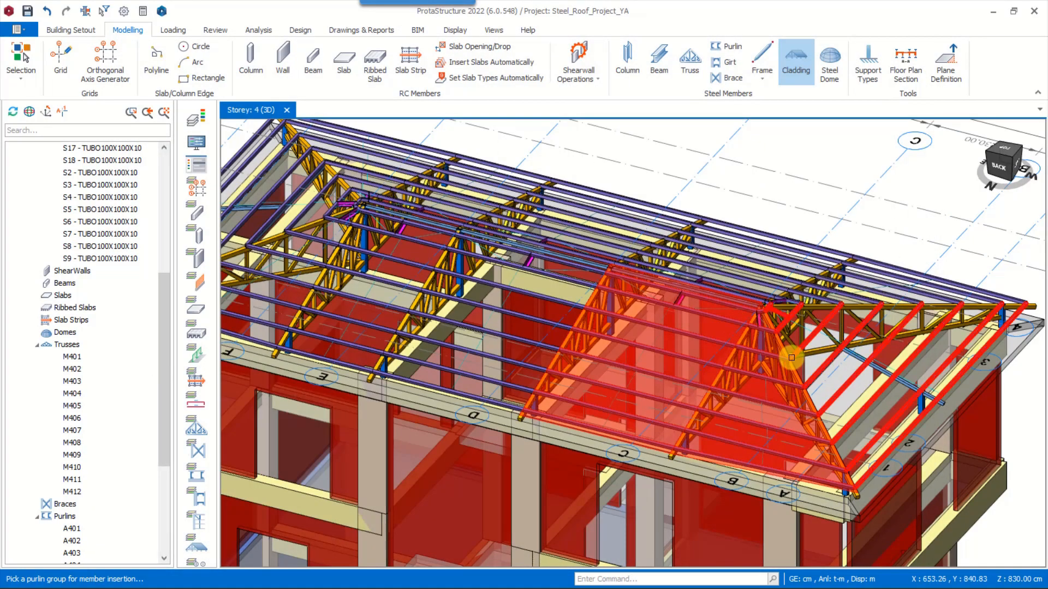
left_click(808, 338)
left_click(827, 527)
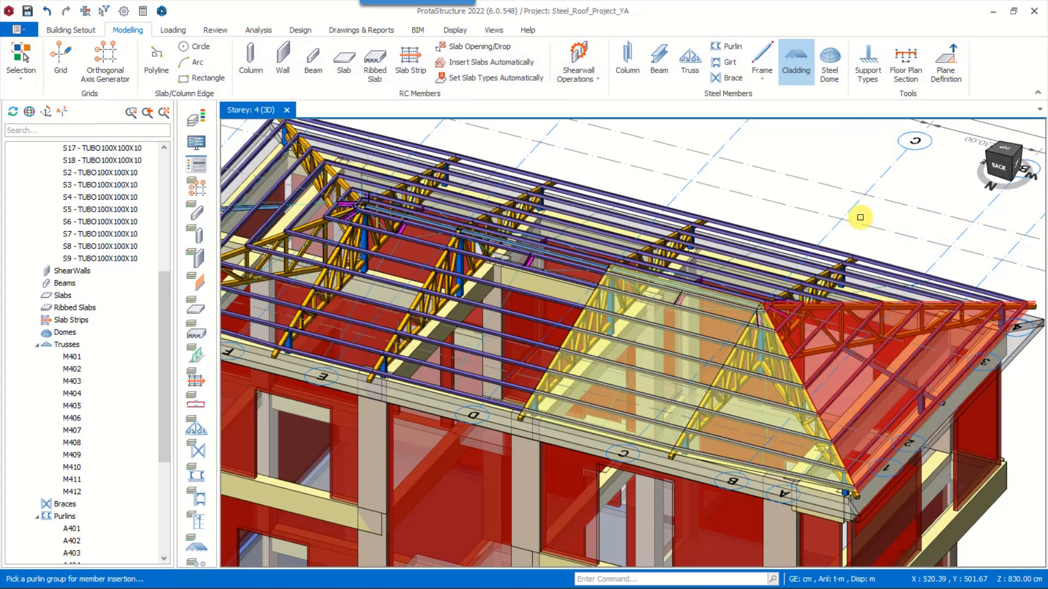
Insert cladding on the remaining purlin groups of the long slopes and the opposite hip end to cover the whole roof
left_click(857, 284)
left_click(823, 521)
left_click(616, 221)
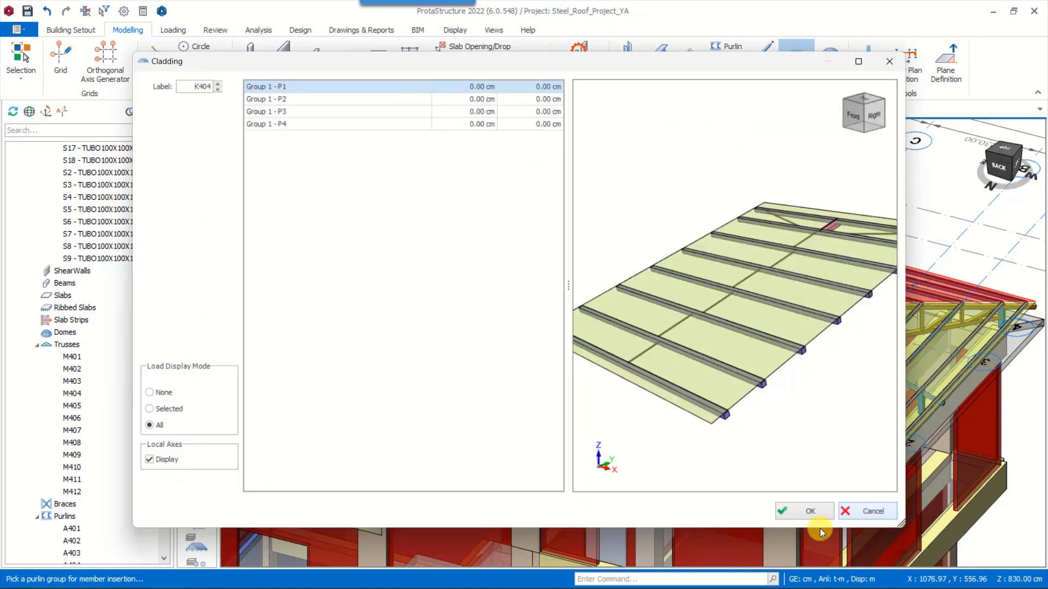
left_click(822, 522)
left_click(486, 183)
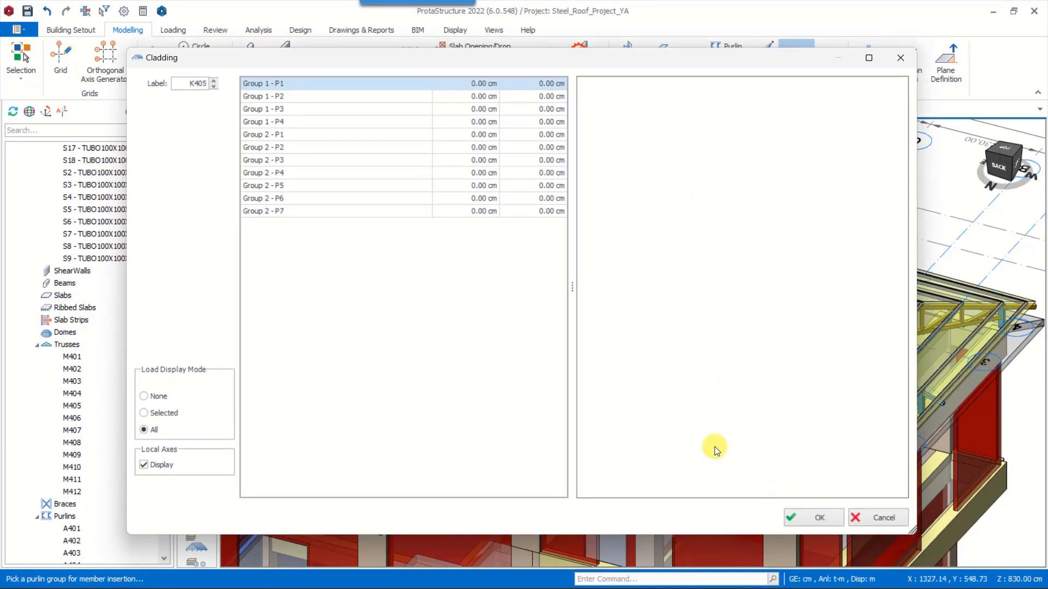
left_click(822, 522)
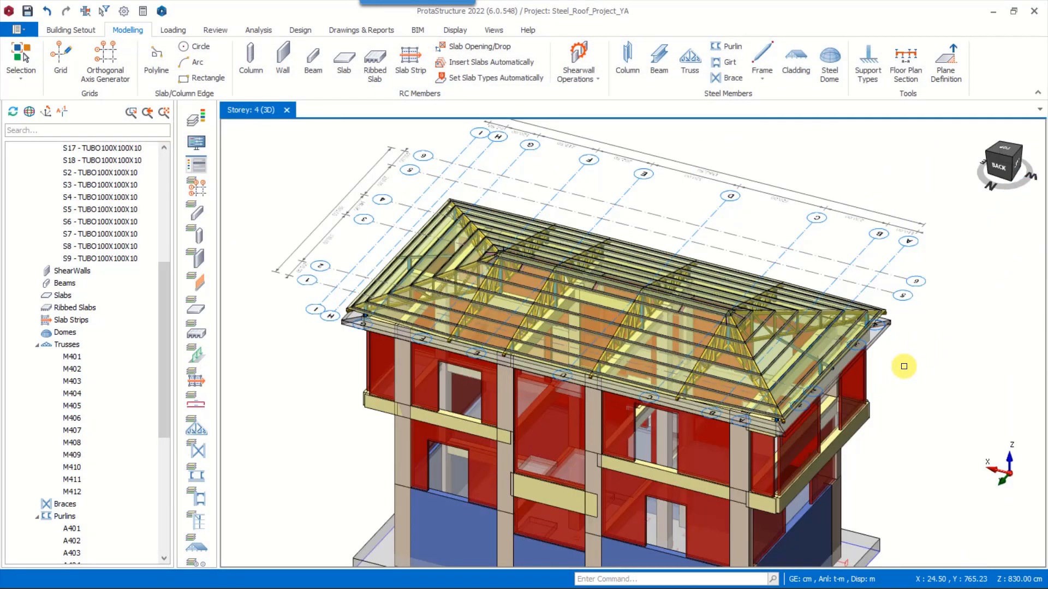
mouse_move(885, 363)
middle_mouse_down()
mouse_move(858, 360)
mouse_move(879, 358)
middle_mouse_up()
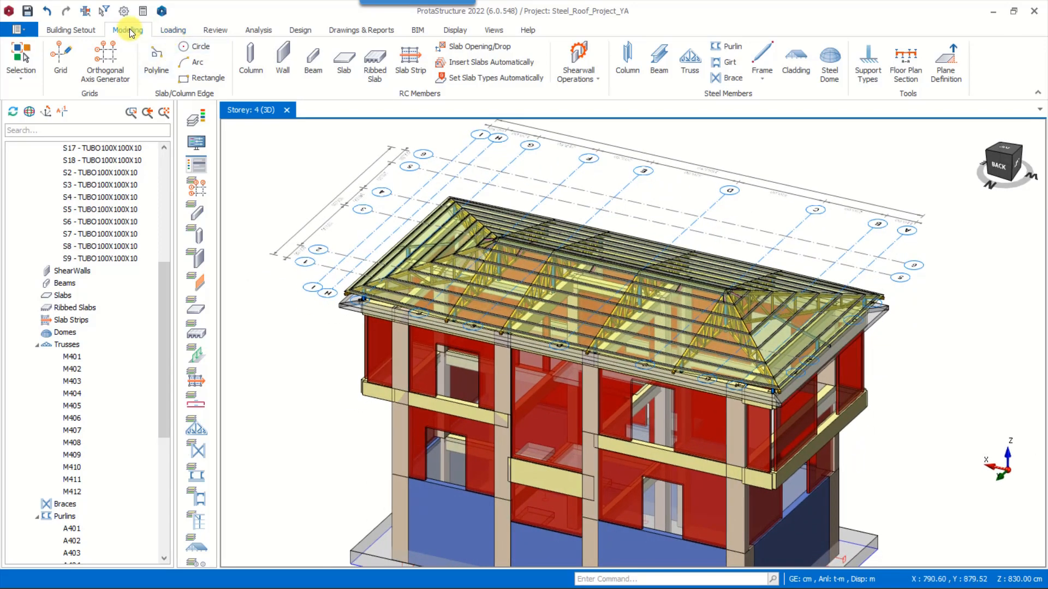
Start the automatic loading generator for the load combinations and enable different combinations for steel member design
left_click(176, 33)
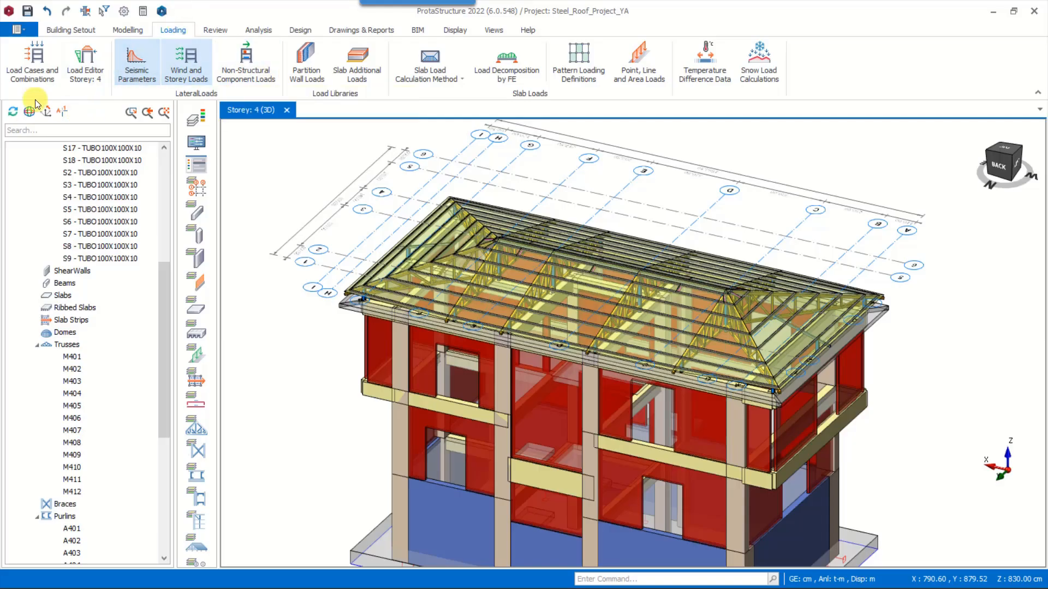
left_click(36, 60)
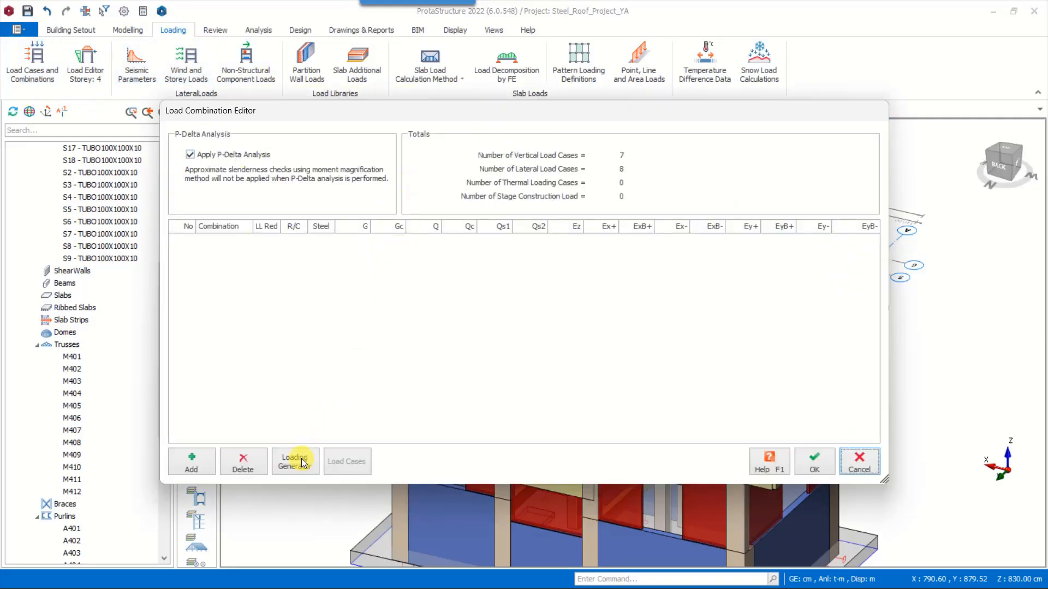
left_click_drag(391, 92, 500, 90)
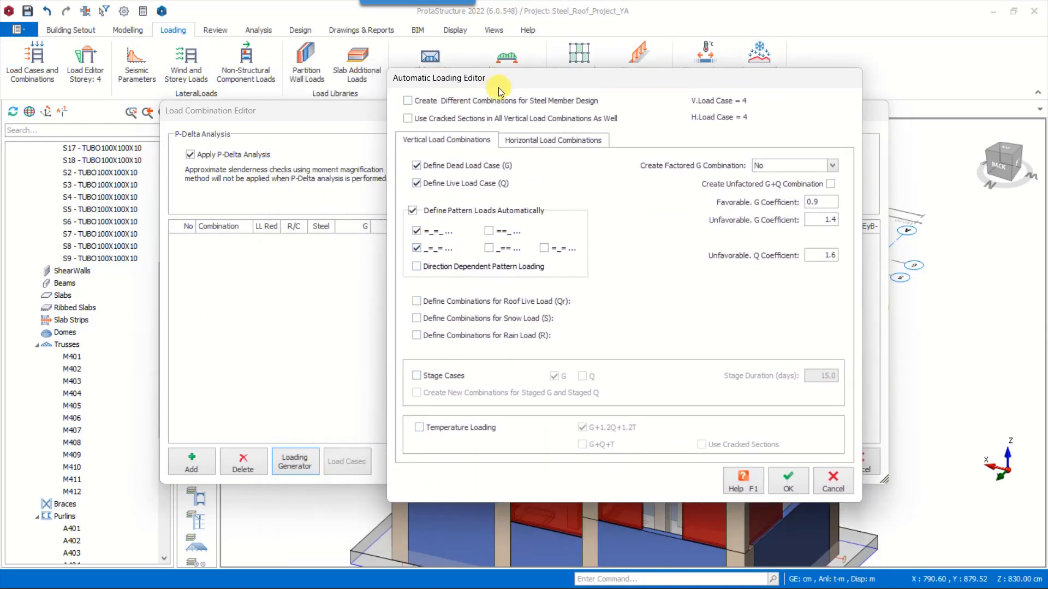
left_click(426, 102)
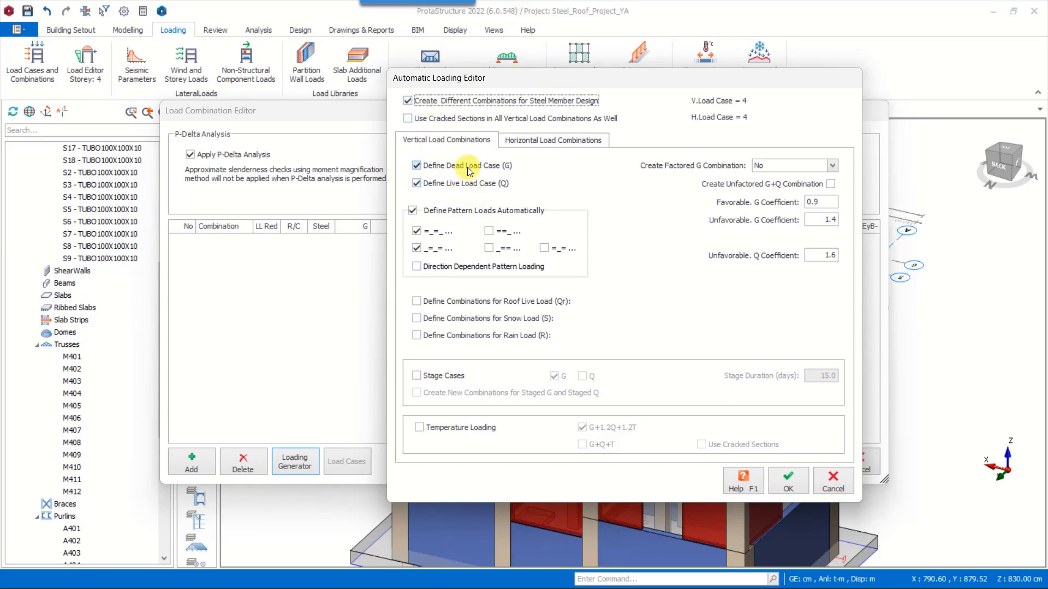
Turn off automatic pattern loads and enable the roof live load (Qr), snow load (S) and temperature loading combinations
left_click(413, 211)
left_click(416, 302)
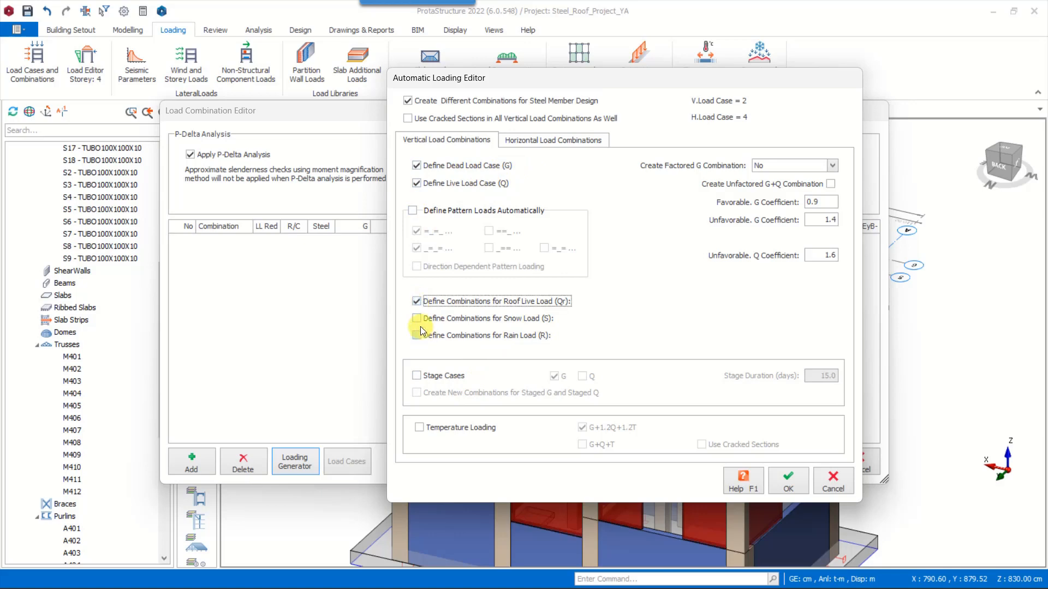
left_click(417, 320)
left_click(419, 429)
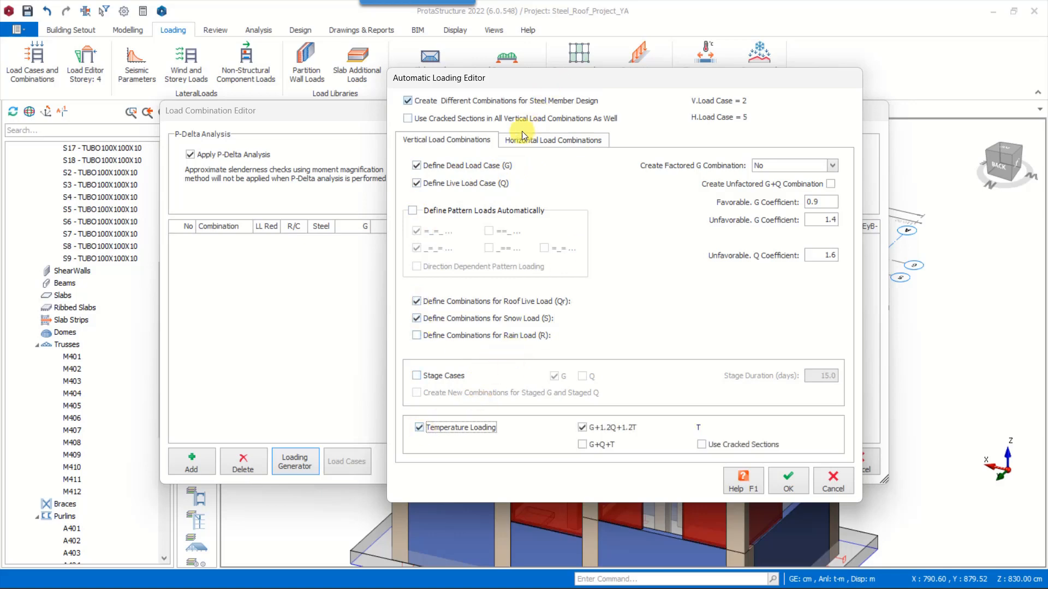
Keep Modal Response Spectrum for seismic loading, enable wind loading with separate negative load cases, and accept the combination settings
left_click(533, 141)
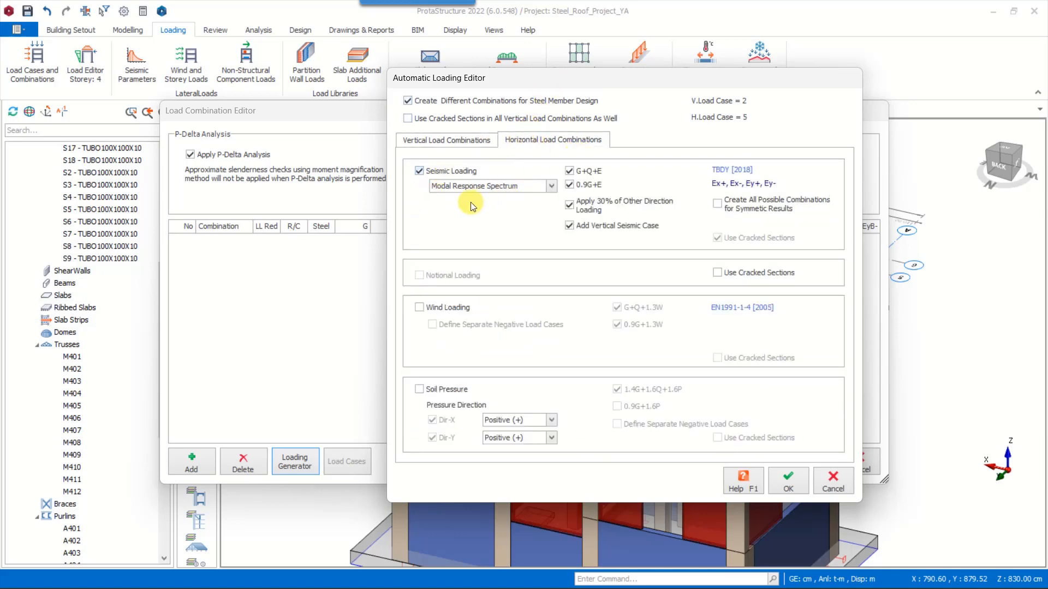
left_click(489, 186)
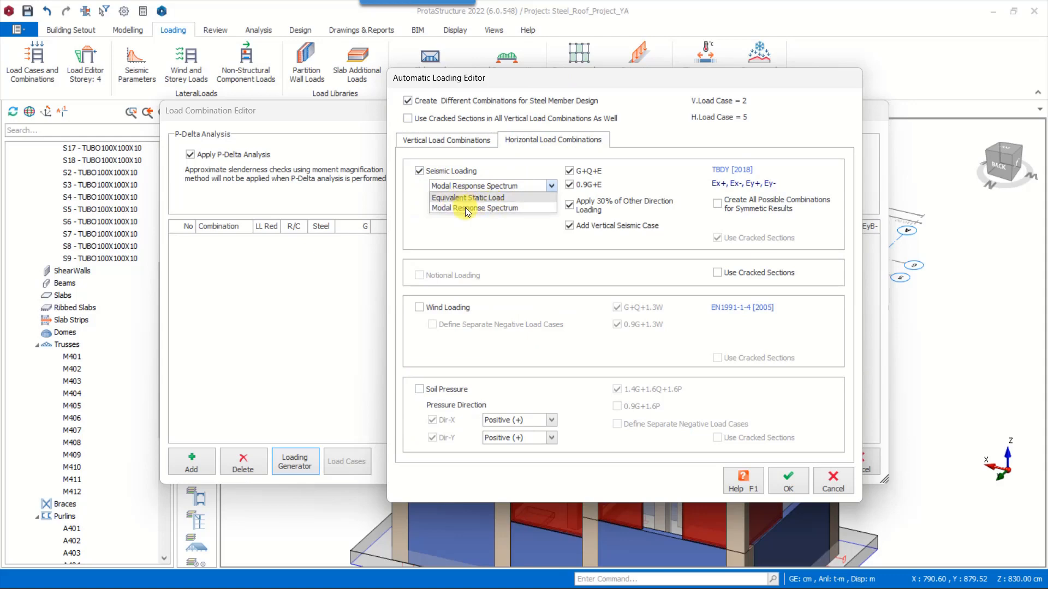
left_click(524, 186)
left_click(453, 307)
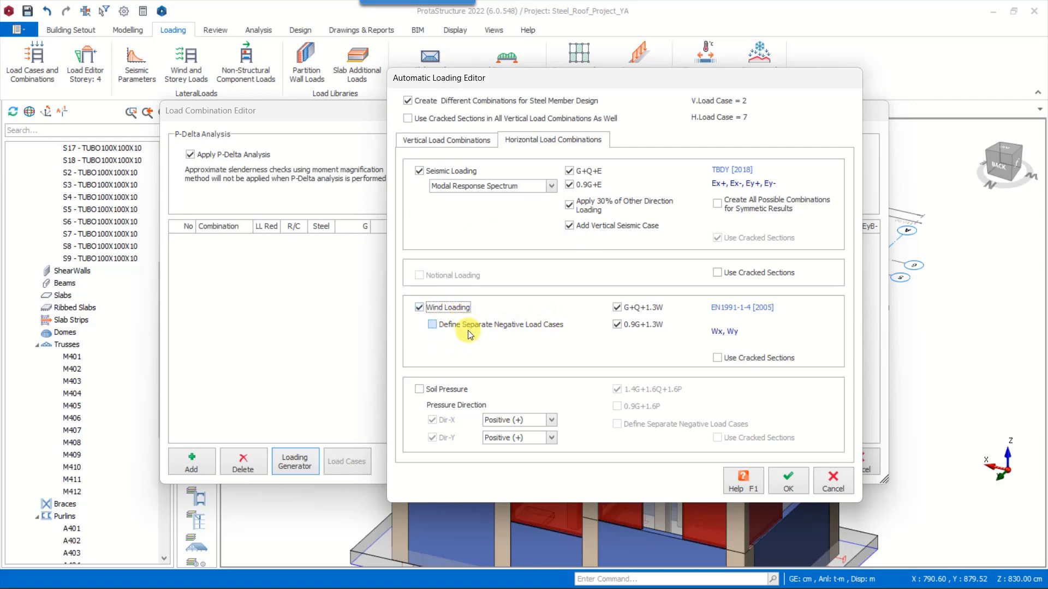
left_click(523, 327)
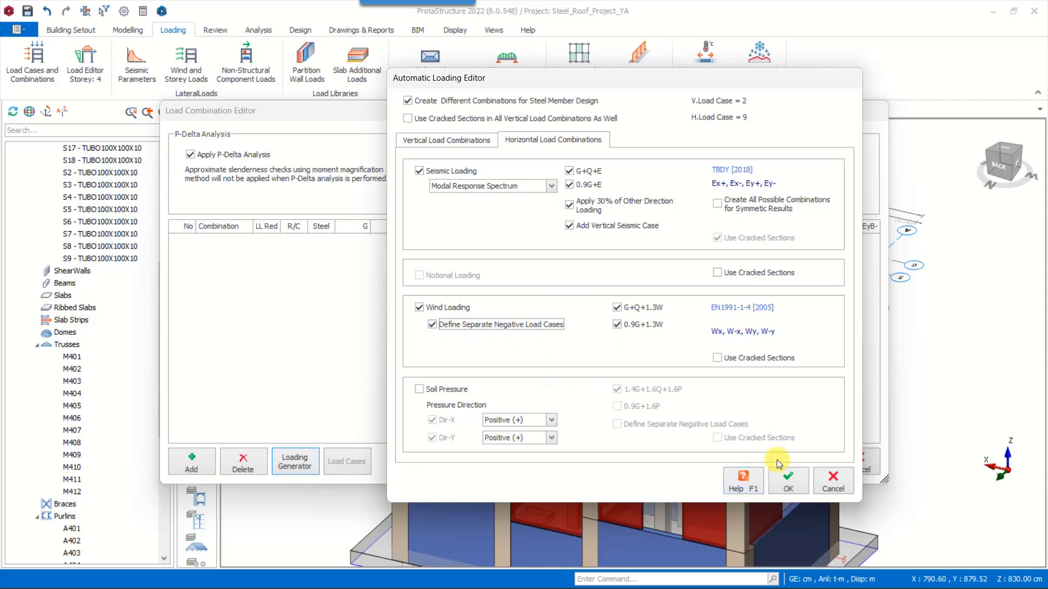
left_click(789, 484)
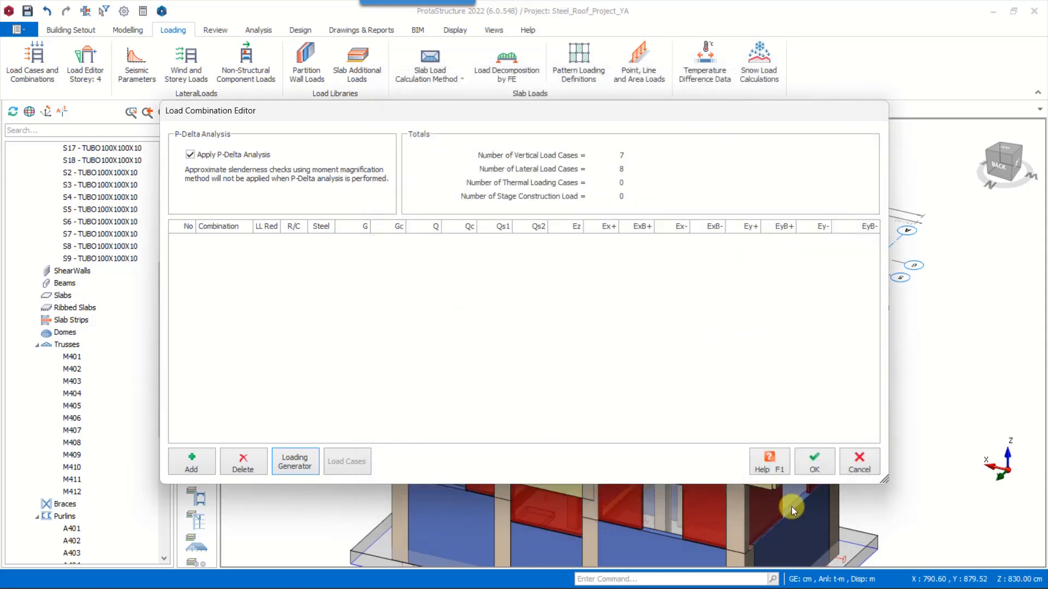
left_click(815, 462)
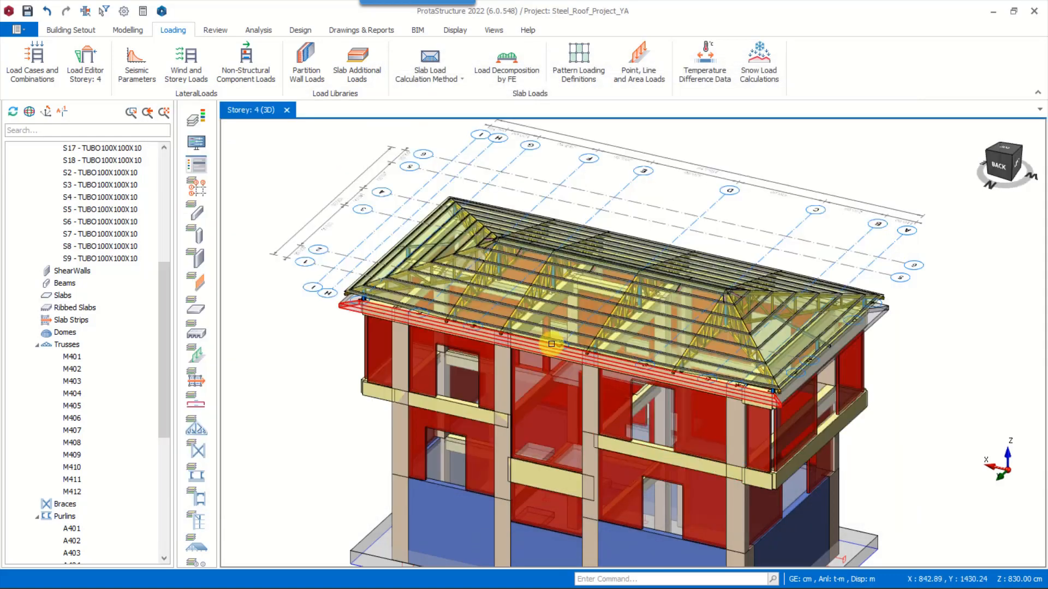
Open the load editor for storey 4 (+8.30m) and maximise its window
scroll(165, 186, "up", 8)
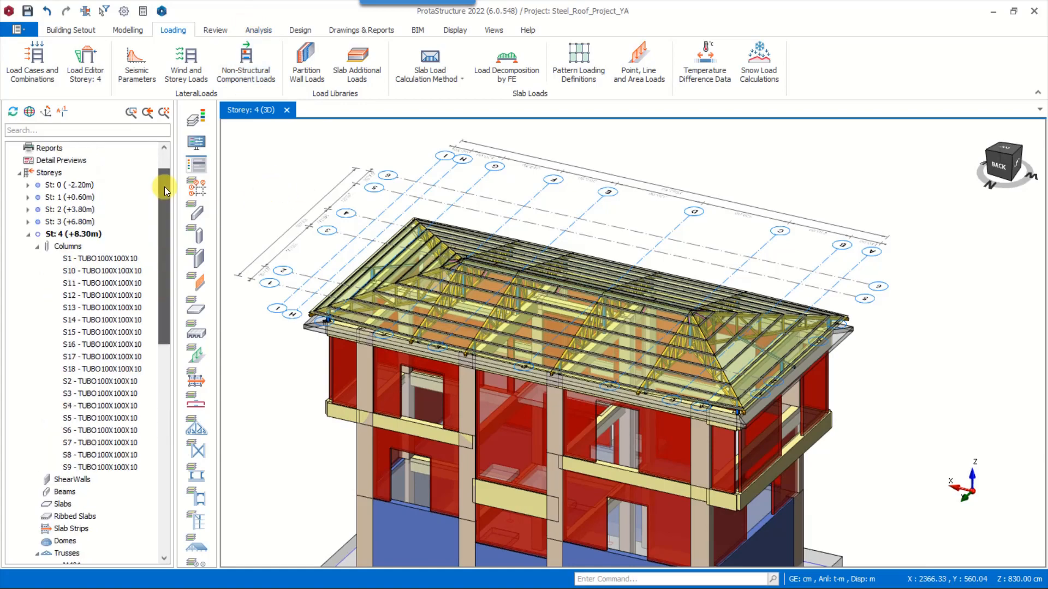
left_click(29, 283)
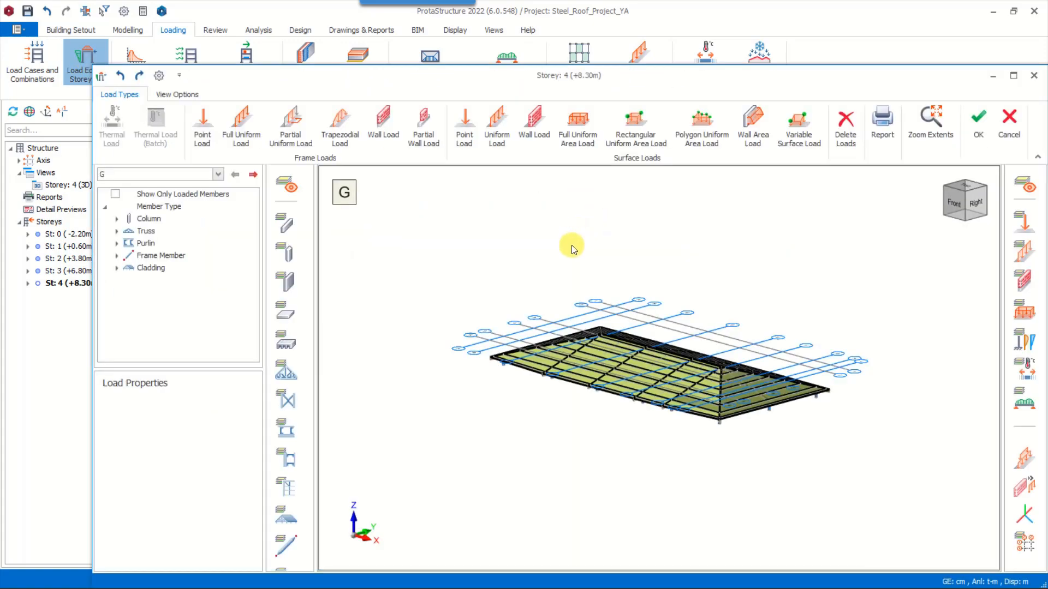
middle_click_drag(634, 326, 647, 309)
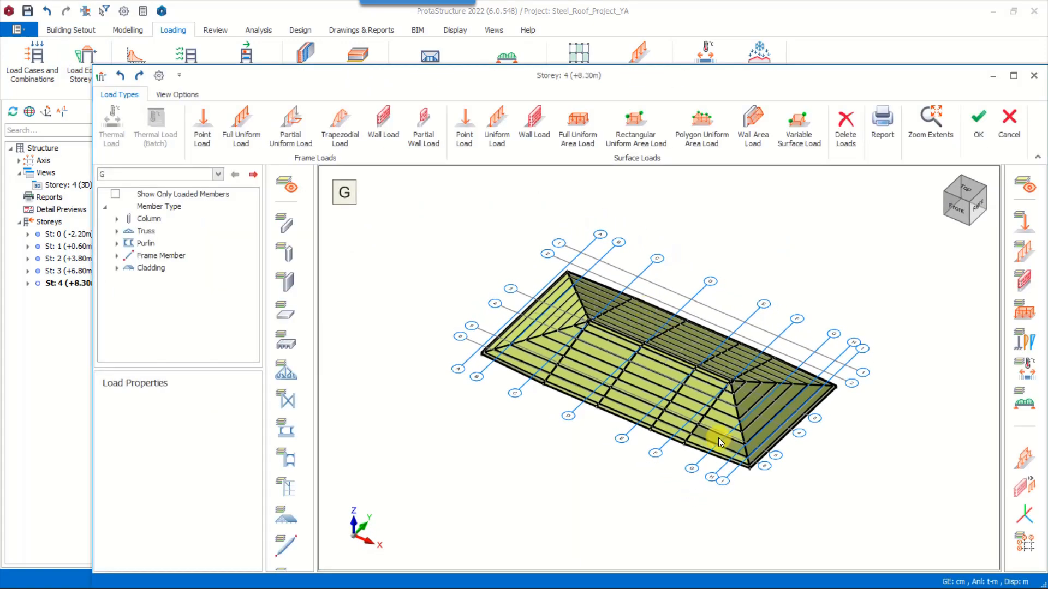
left_click(1014, 75)
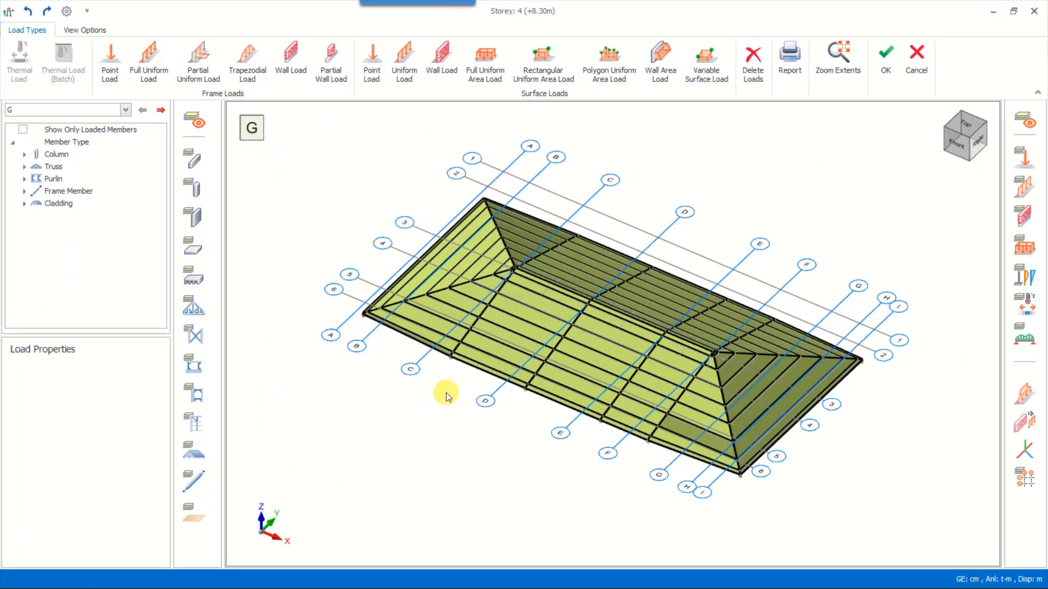
scroll(487, 349, "up", 5)
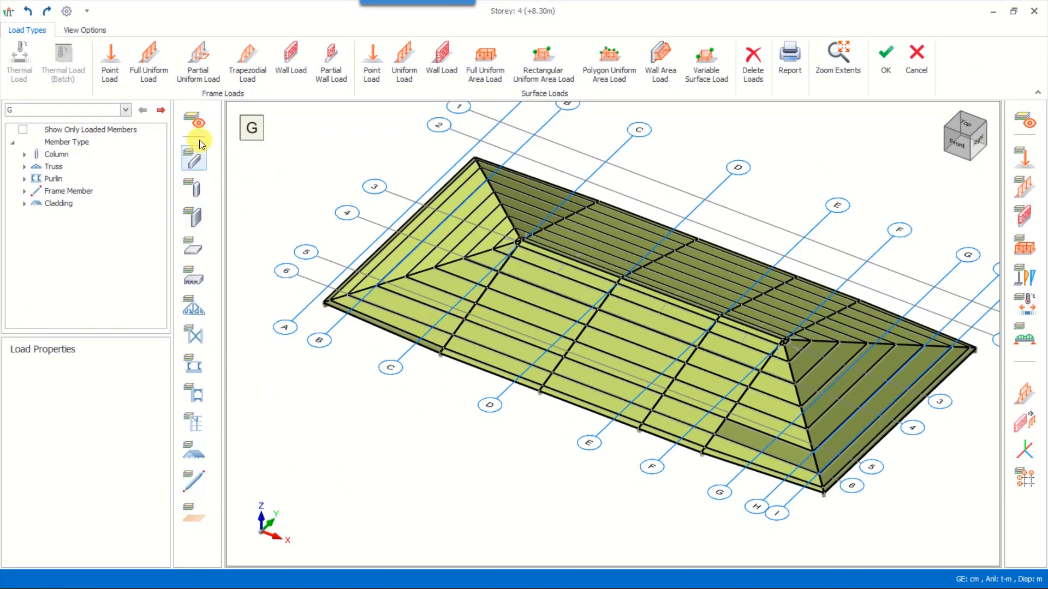
Hide every member type except the cladding in the load editor
left_click(194, 119)
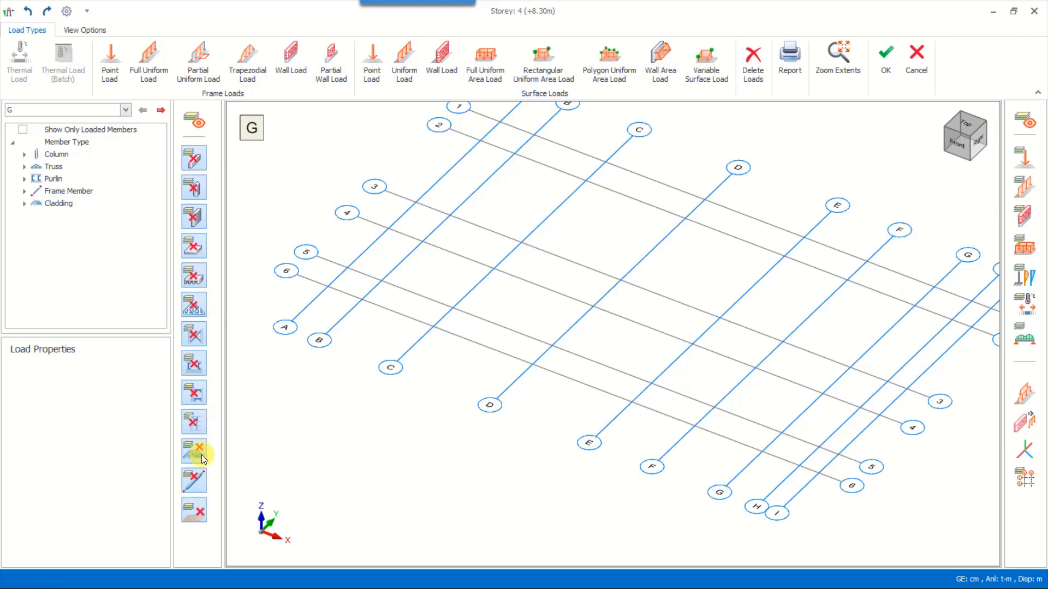
left_click(202, 454)
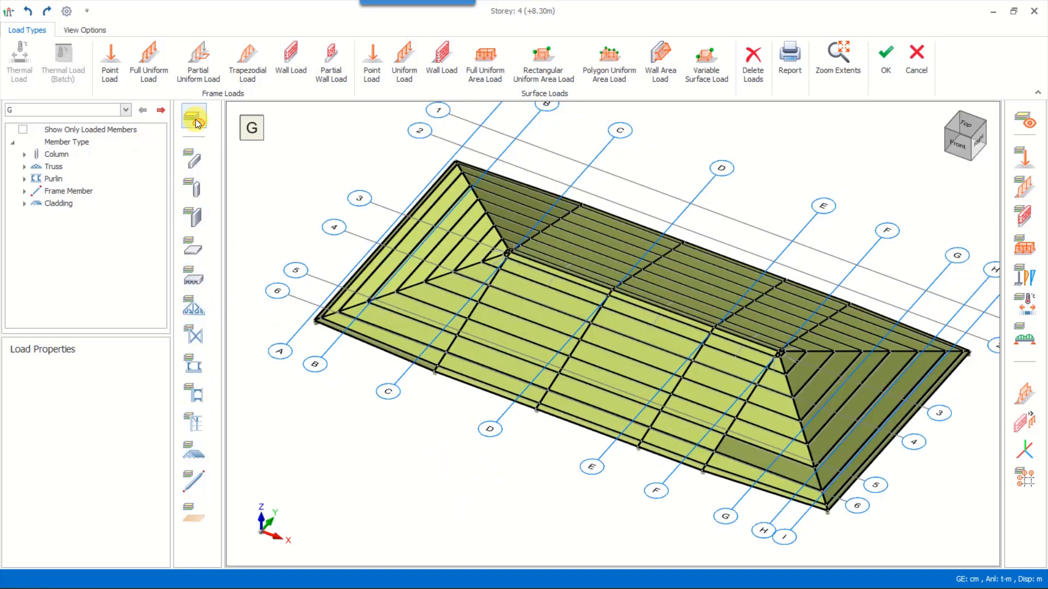
left_click(195, 120)
left_click(193, 453)
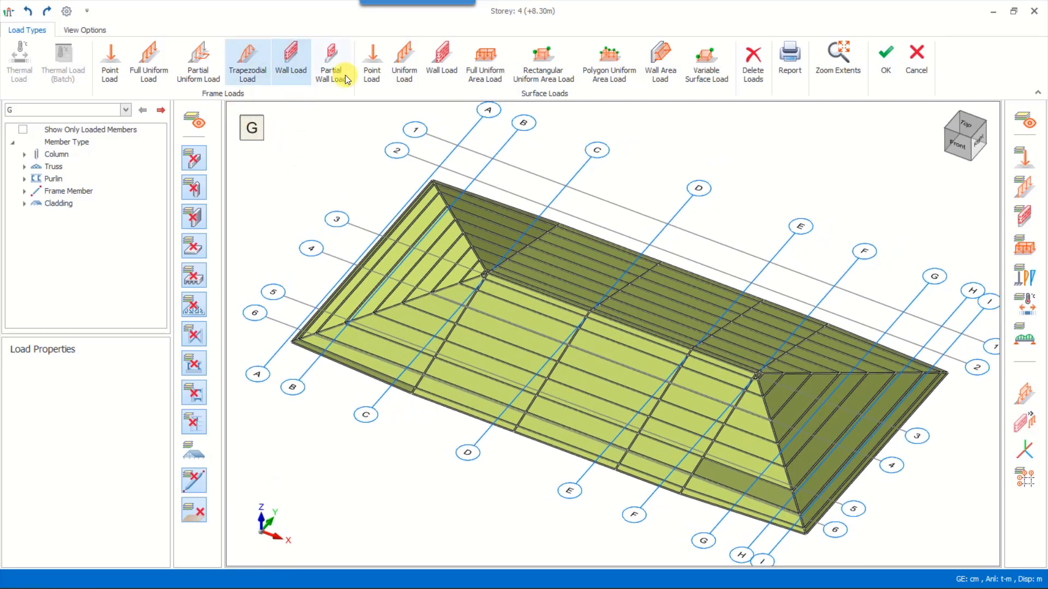
Assign a full uniform area load of 0.002 t/m2 in the gravity direction to all roof cladding for load case G
left_click(499, 70)
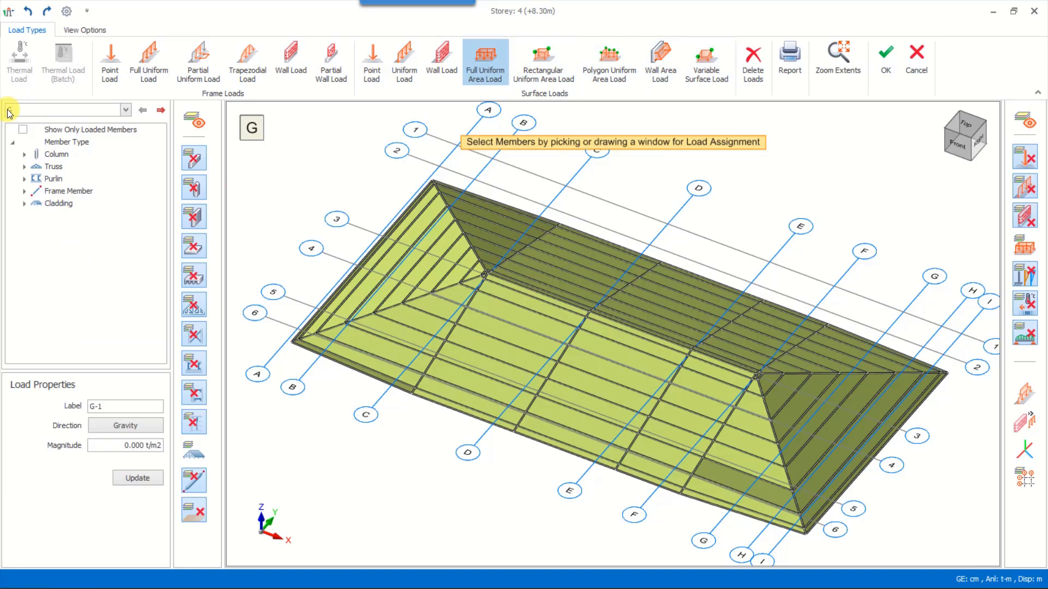
left_click(129, 445)
type("2")
left_click(129, 485)
scroll(856, 495, "down", 2)
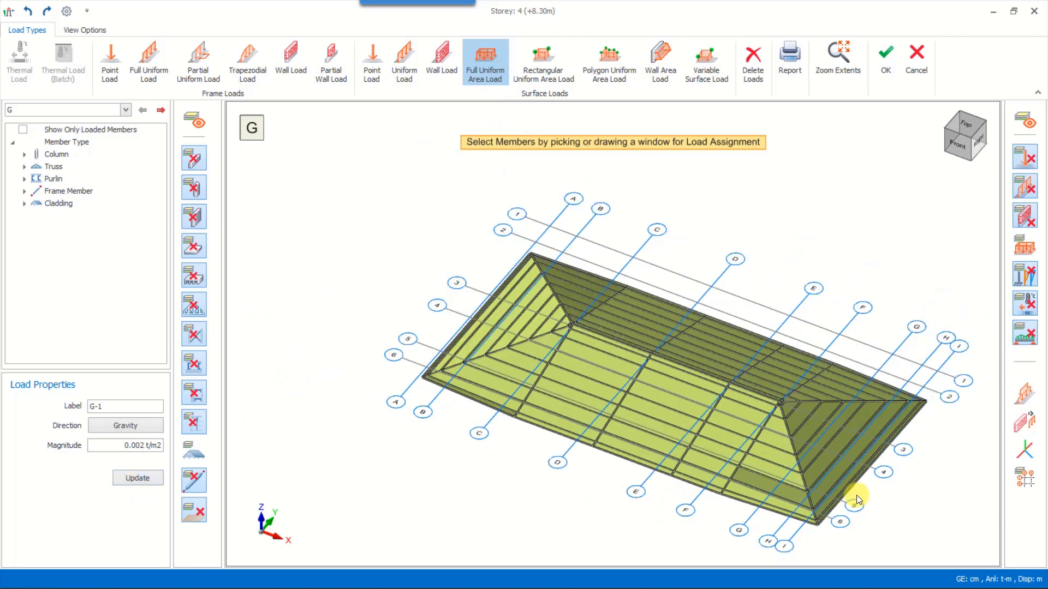
left_click_drag(964, 548, 311, 152)
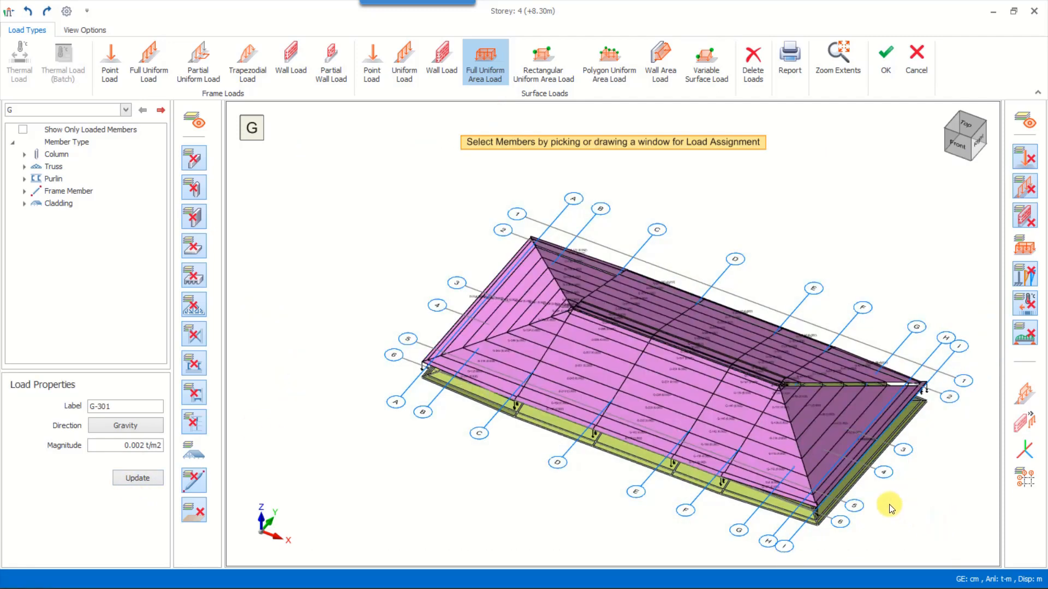
Examine the area loads assigned to the roof cladding and look through the available load cases
scroll(664, 392, "up", 4)
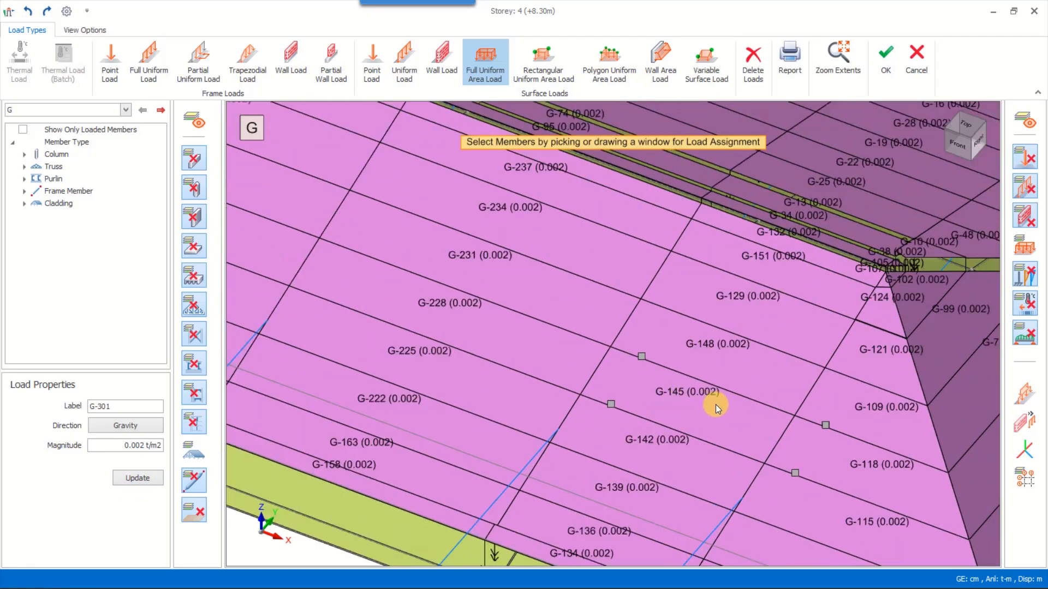
scroll(720, 407, "down", 4)
middle_click_drag(746, 428, 698, 400)
middle_click_drag(865, 438, 867, 430)
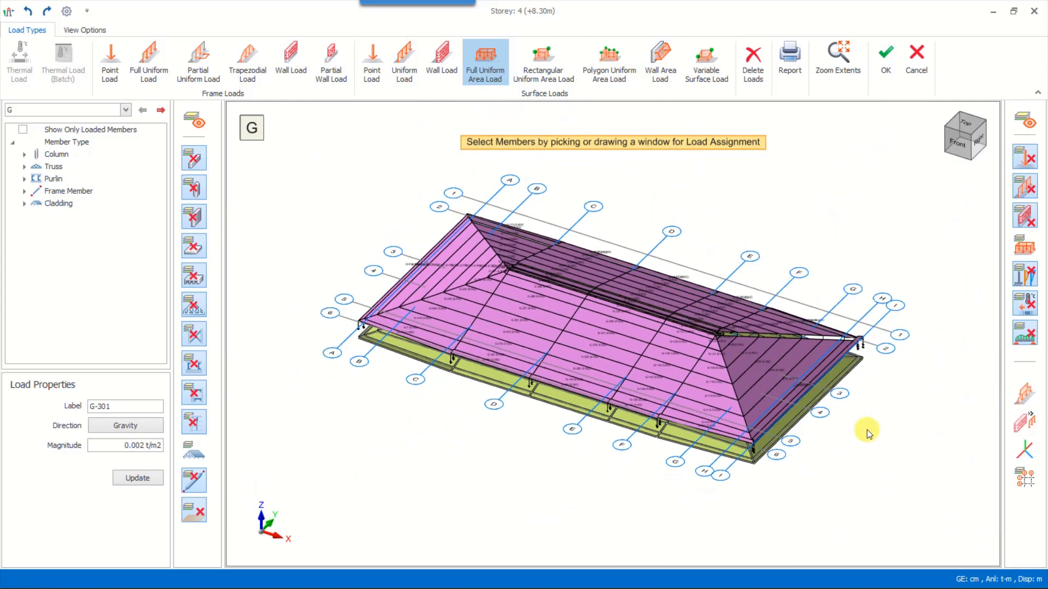
left_click(43, 110)
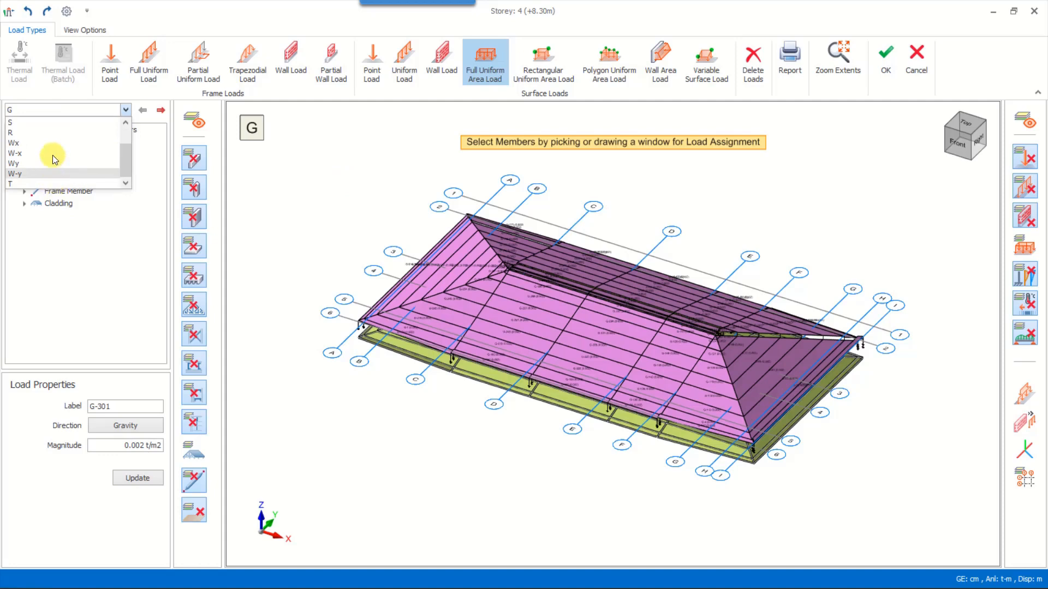
left_click(315, 189)
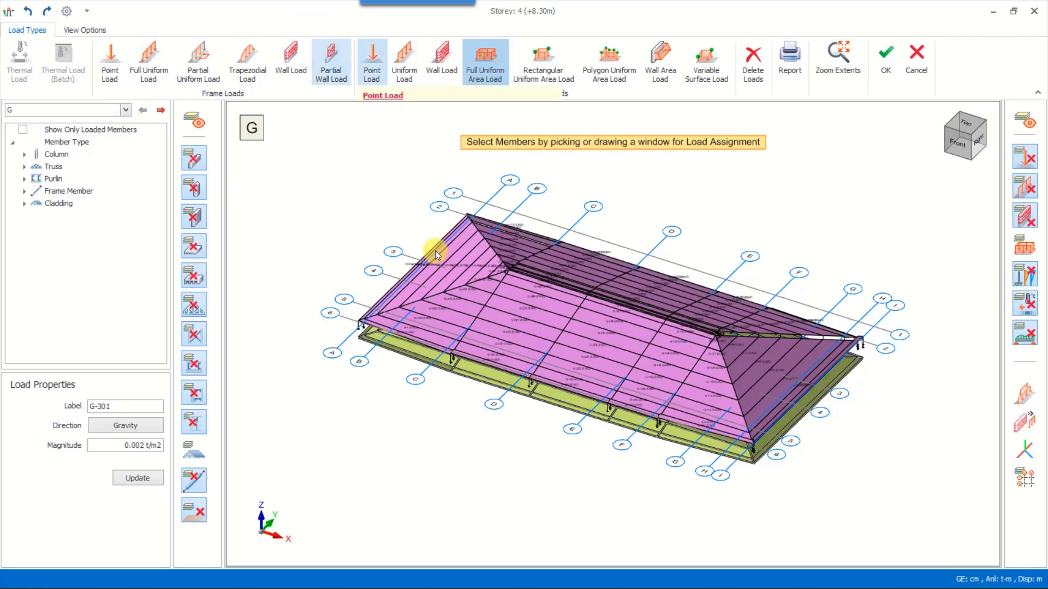
middle_click_drag(430, 263, 436, 249)
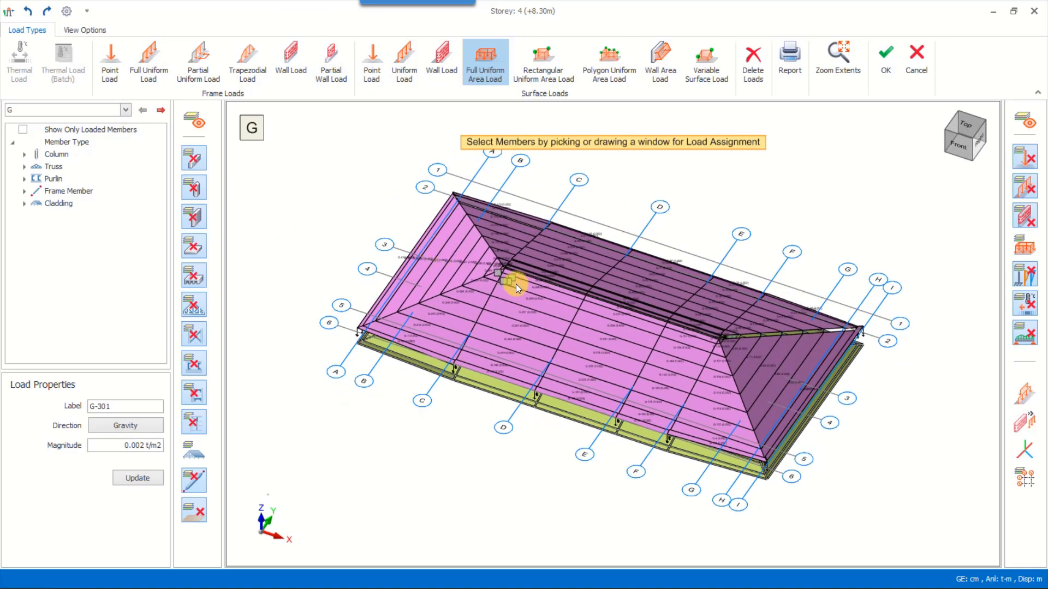
Hide the roof cladding in the load editor and switch to load case Q
left_click(194, 451)
scroll(505, 281, "up", 6)
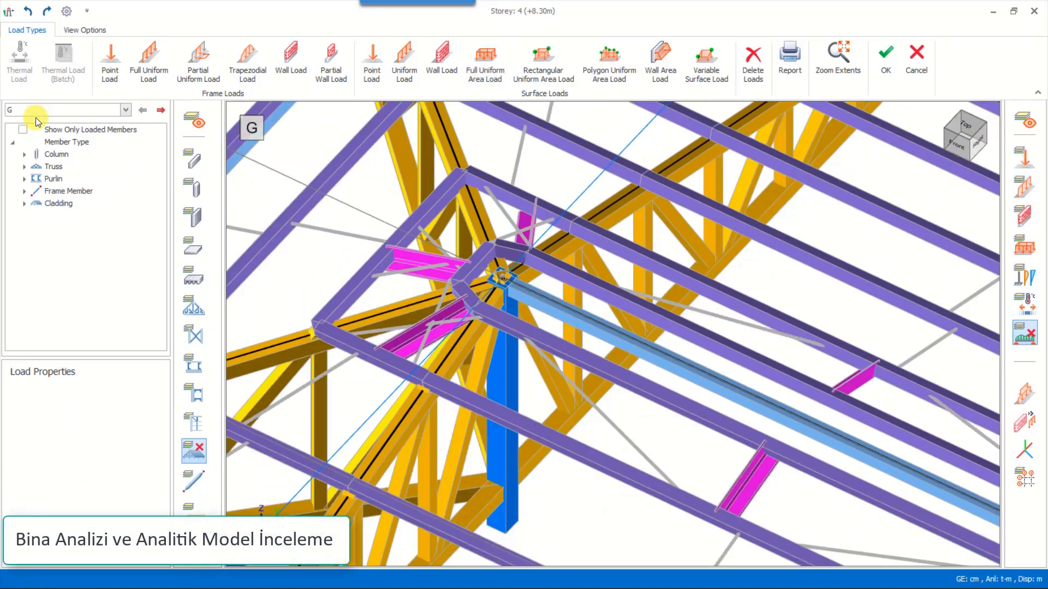
left_click(36, 114)
left_click(21, 133)
middle_click_drag(567, 315, 571, 288)
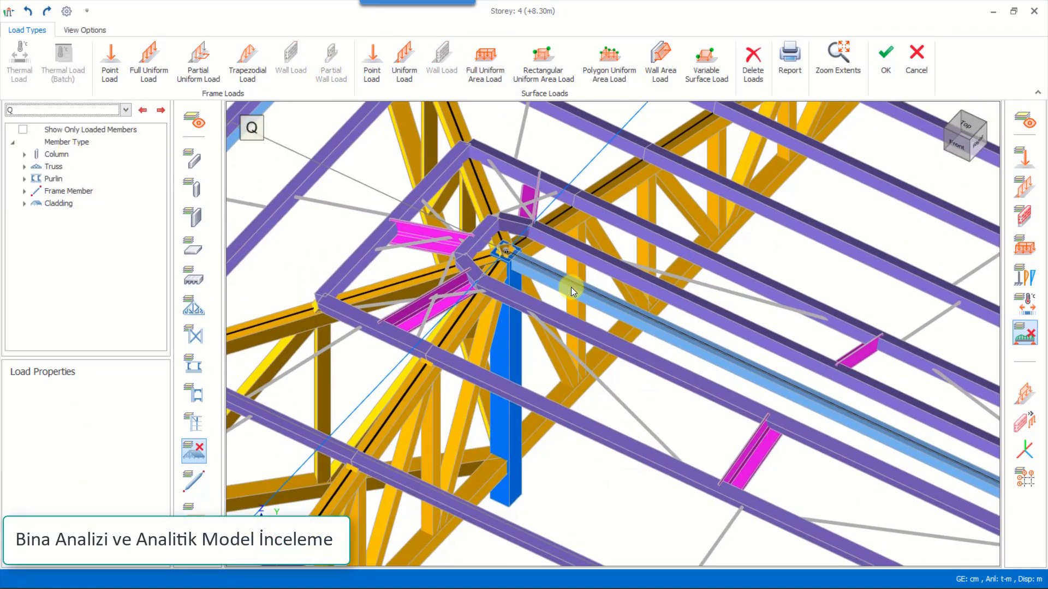
Place a 4 t gravity point load at the 100% position of the truss member meeting the ridge's hip junction
left_click(103, 71)
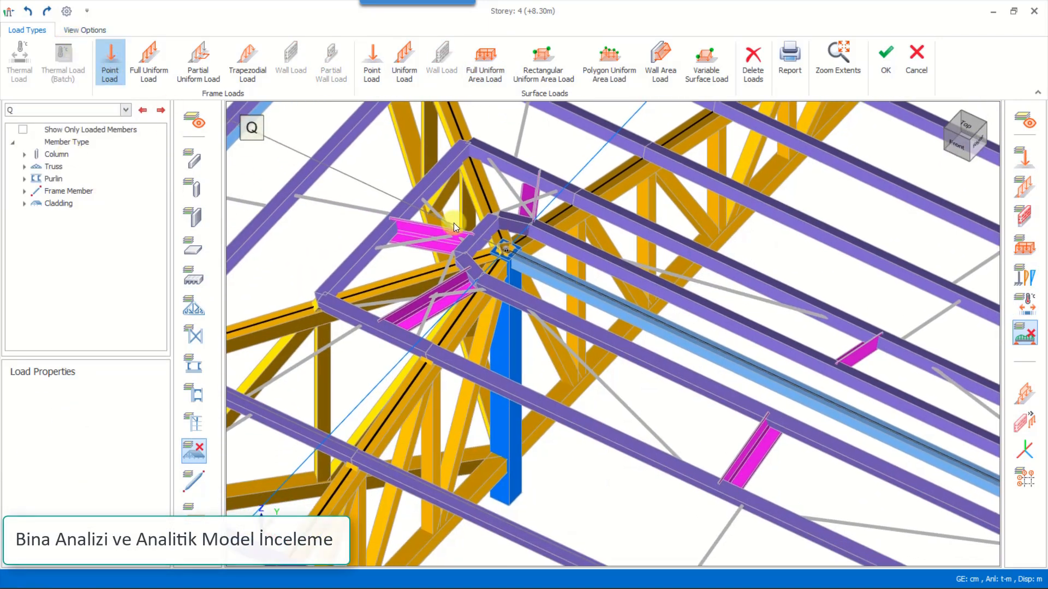
left_click(509, 252)
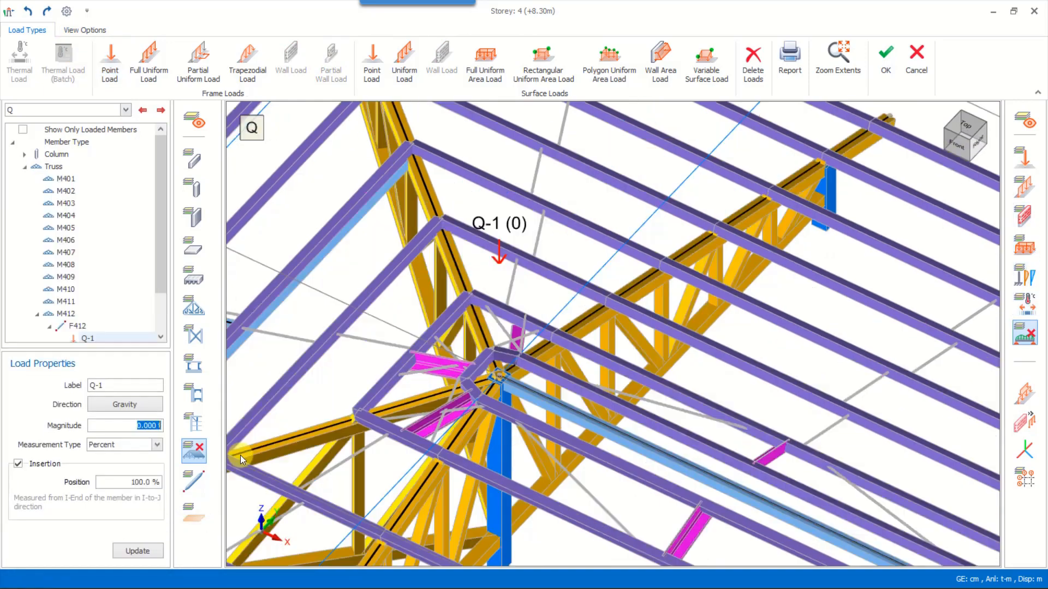
type("4")
scroll(444, 405, "down", 5)
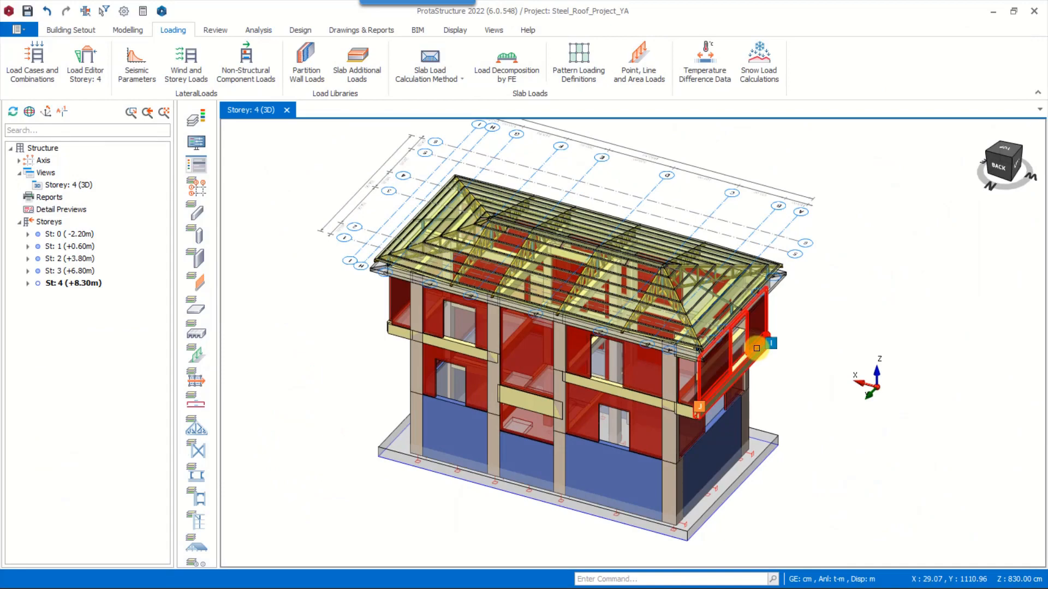
middle_click_drag(757, 348, 762, 349)
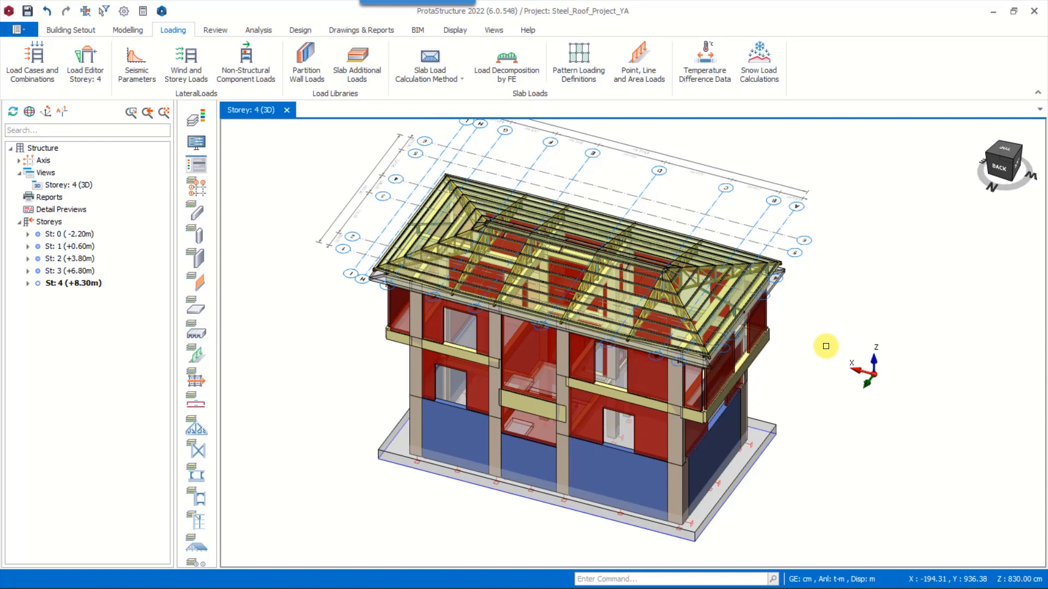
Open the building analysis settings and review the slab model options, including the storeys to be meshed
left_click(127, 30)
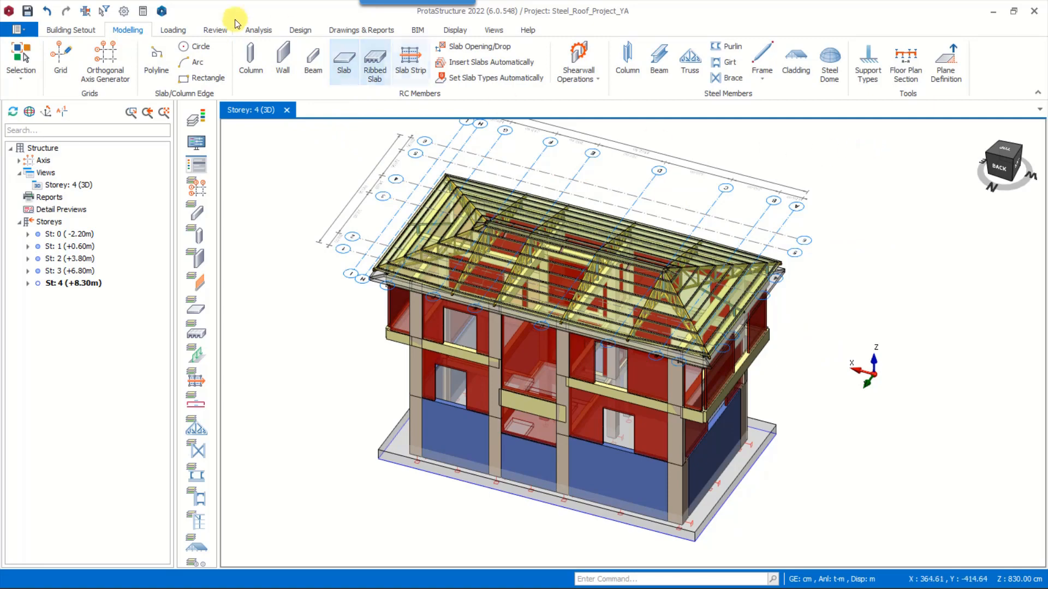
left_click(253, 32)
scroll(764, 227, "up", 5)
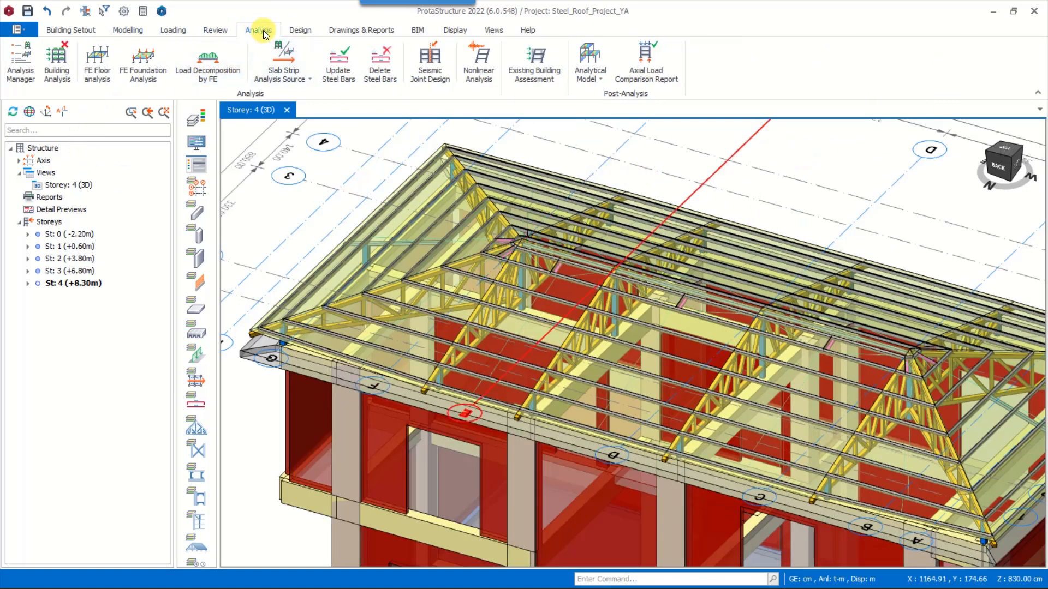
left_click(53, 69)
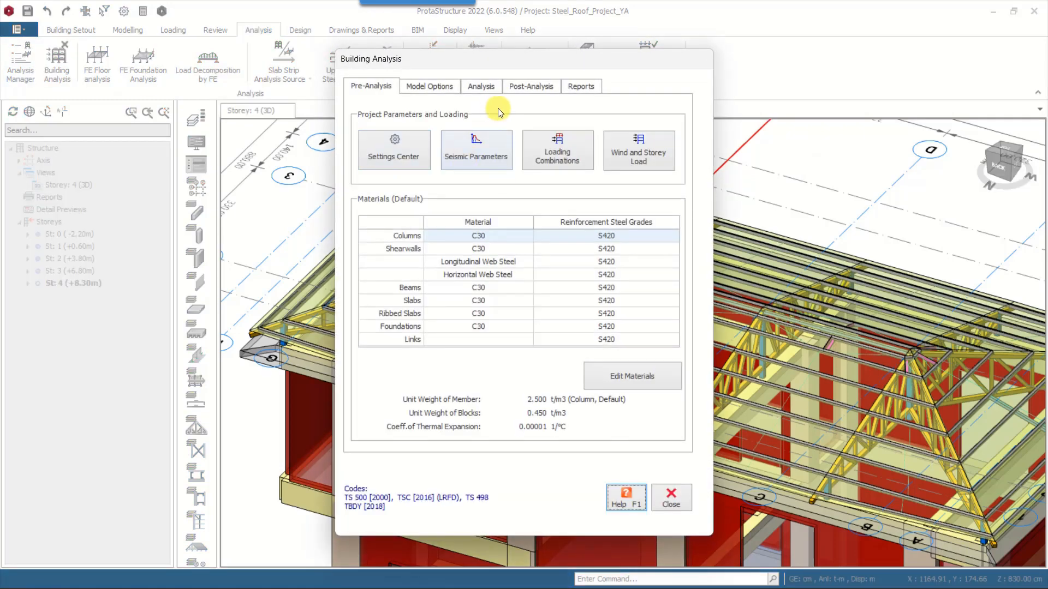
left_click(442, 87)
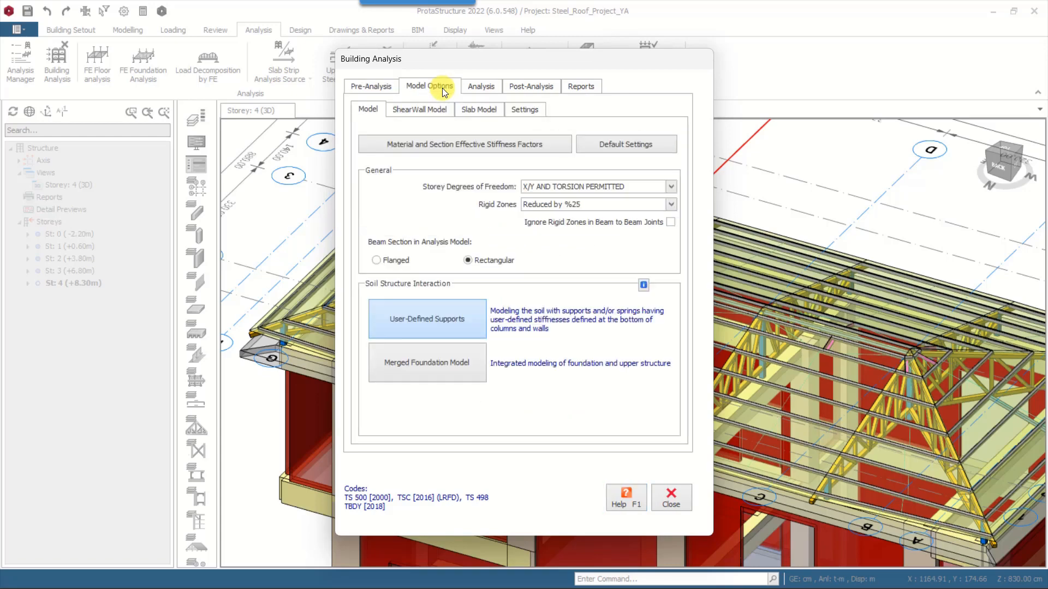
left_click(478, 112)
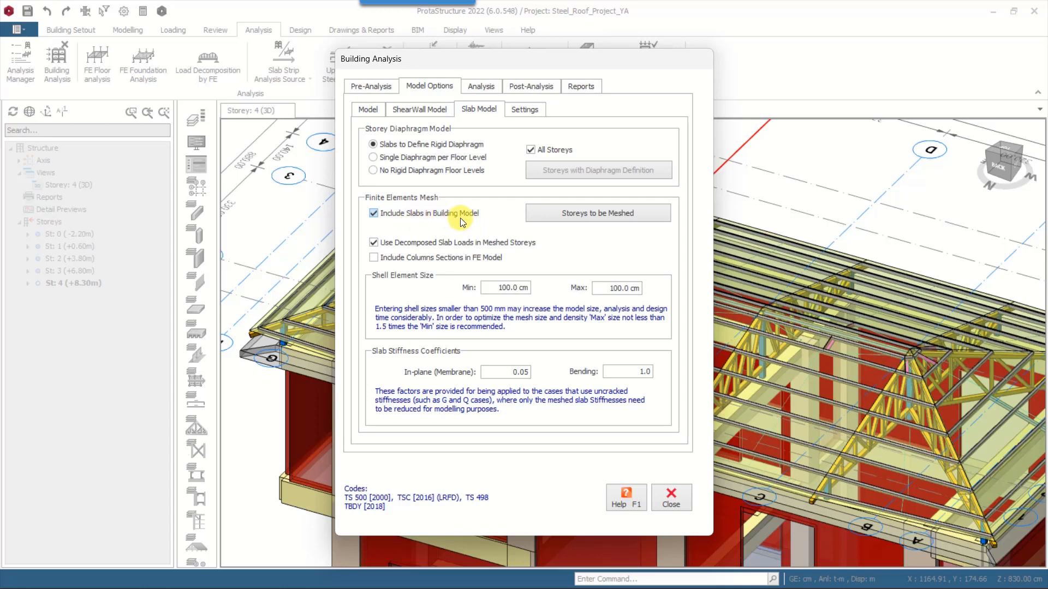
left_click(584, 217)
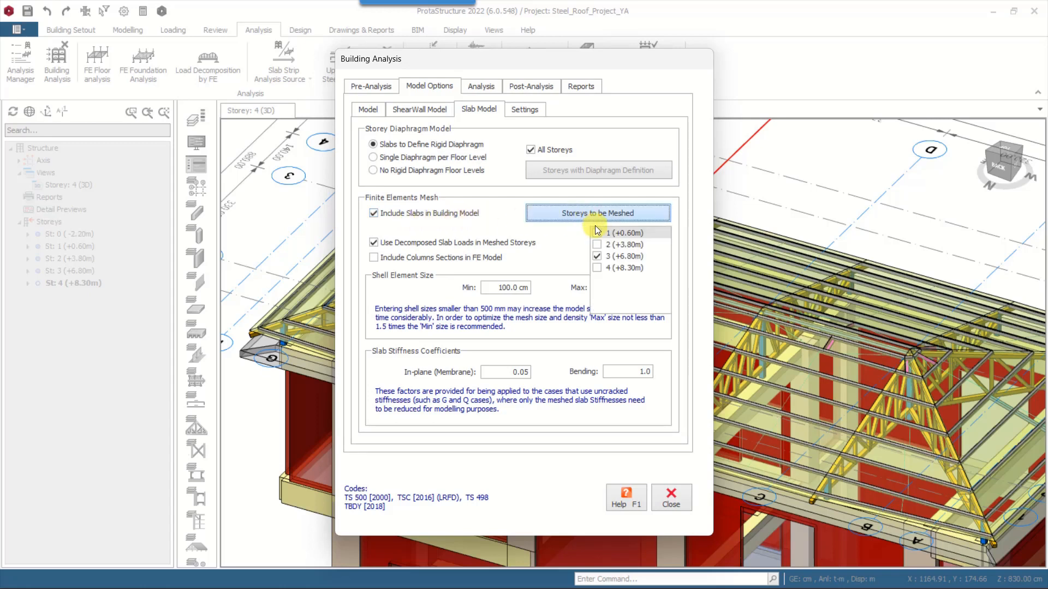
left_click(594, 215)
Run the building analysis, continue past the unsupported column warning, and close the summary report and analysis dialog
left_click(488, 85)
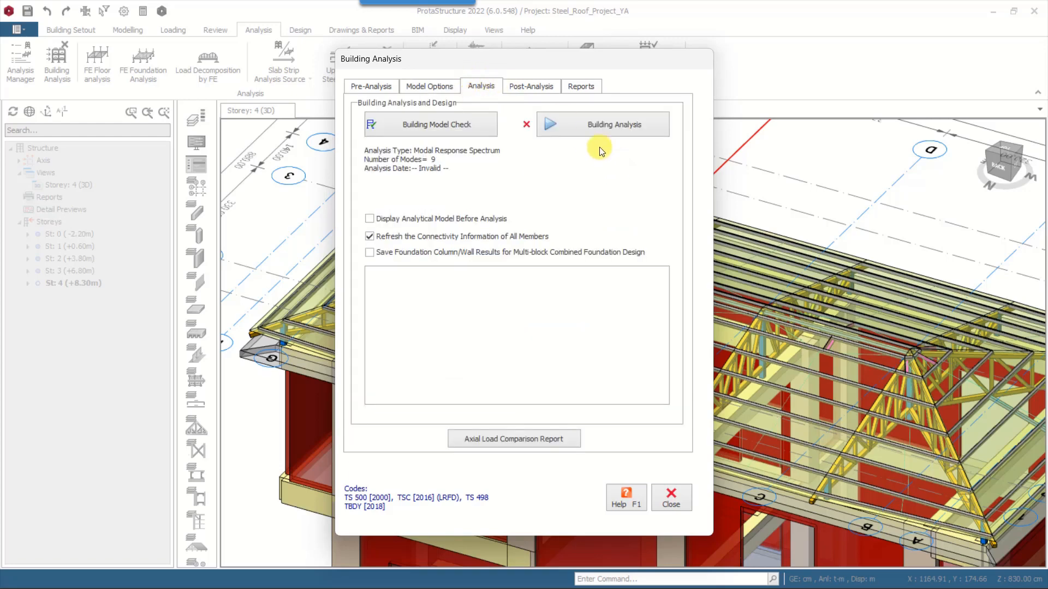
left_click(643, 129)
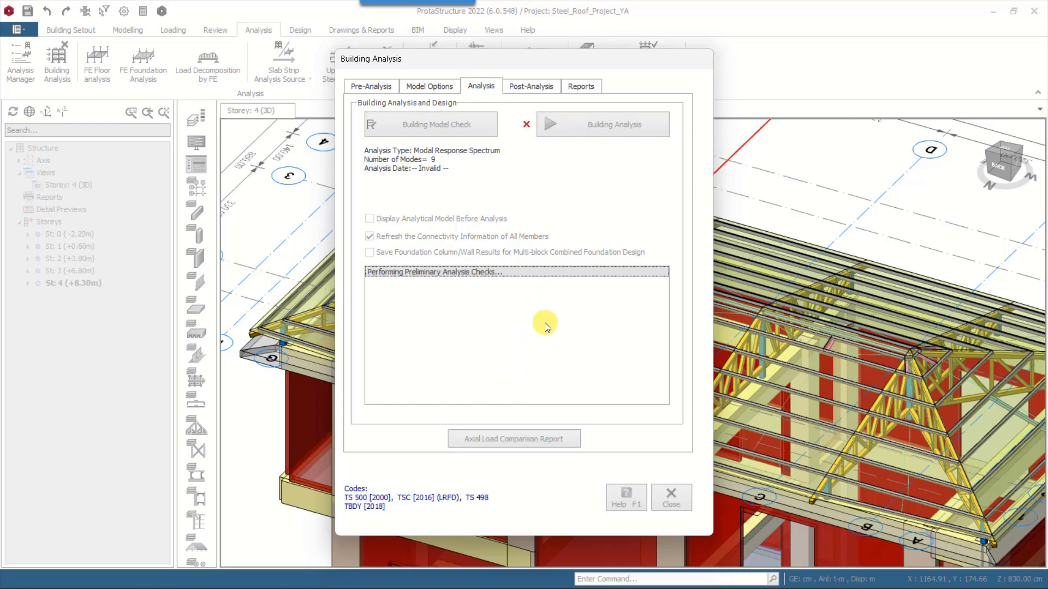
left_click(565, 362)
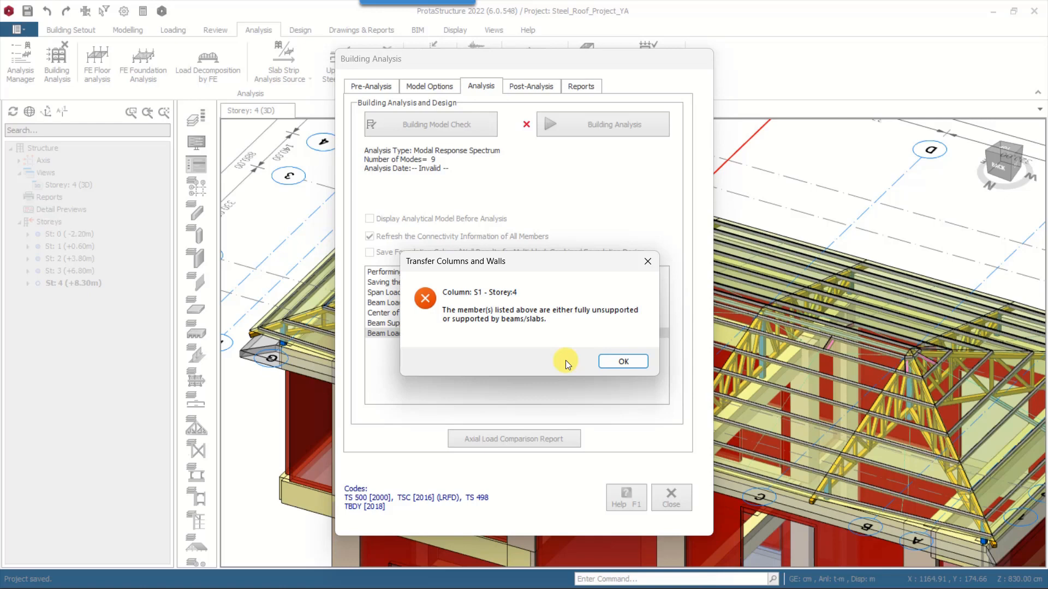
left_click(624, 360)
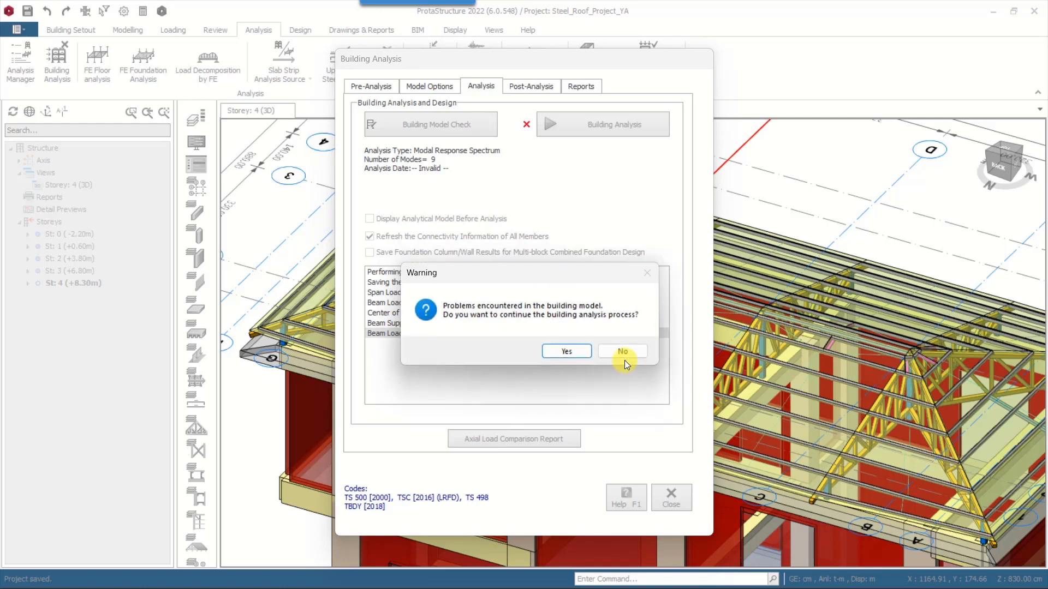
left_click(555, 356)
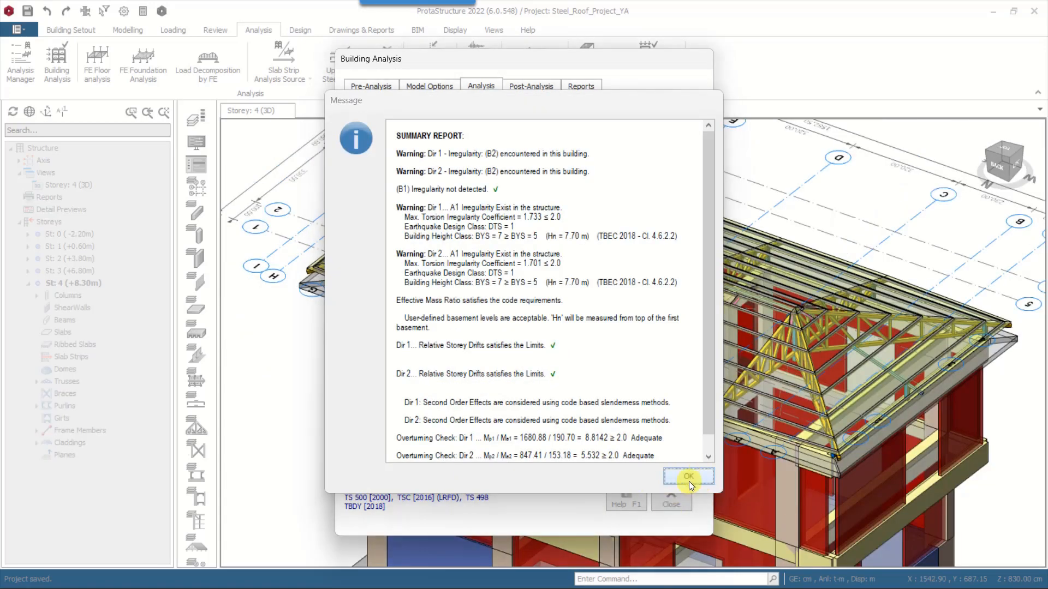
left_click(688, 477)
left_click(672, 499)
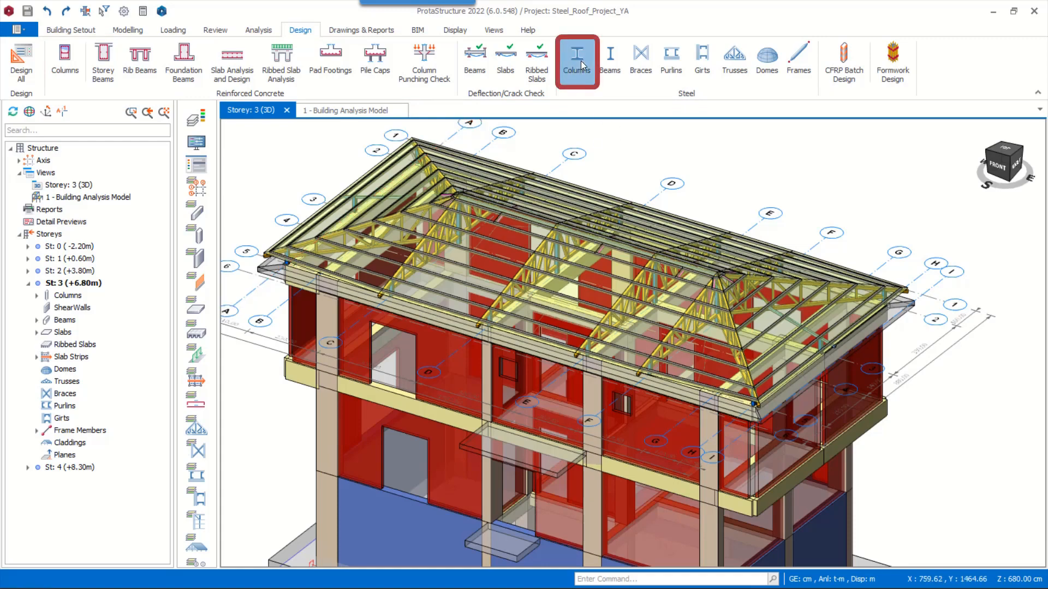
Open the steel column design checks for the roof columns
left_click(581, 61)
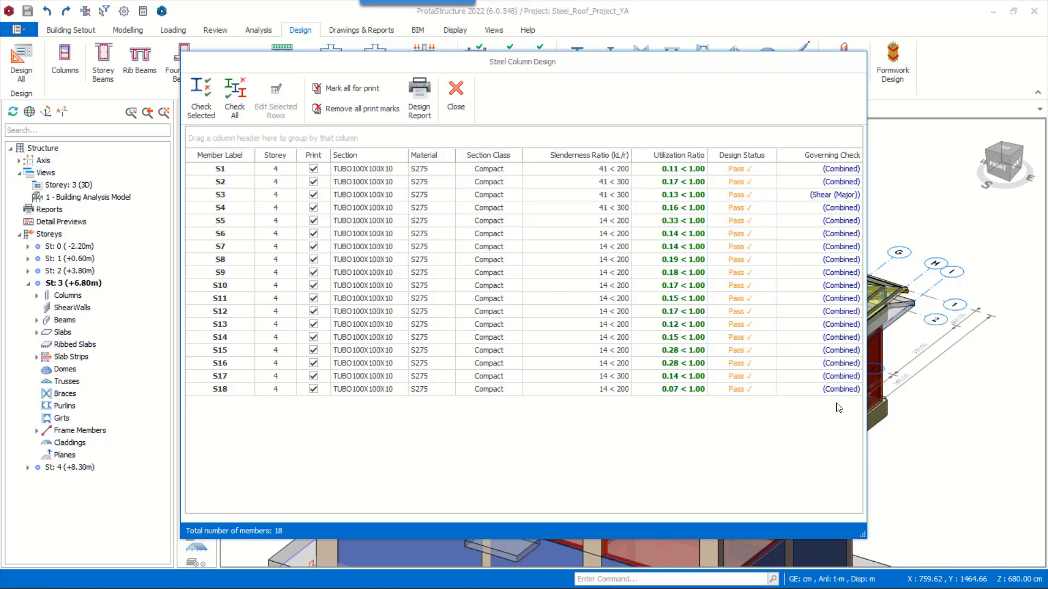
Run the steel design check on all roof columns and close the column design table
left_click(236, 104)
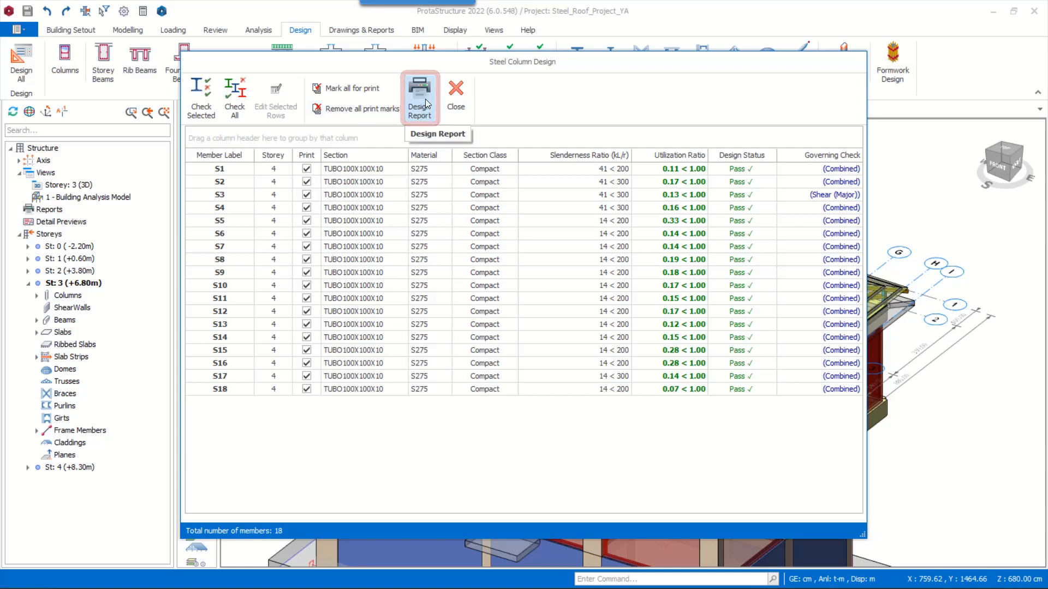
left_click(456, 94)
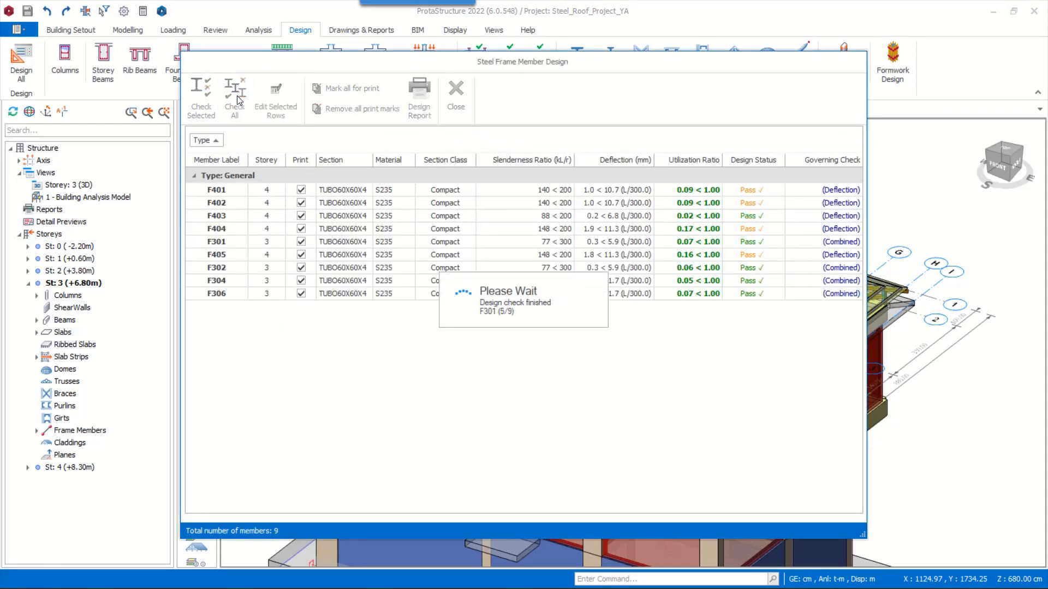
Open frame member F401's design and review its combined forces and axial compression calculation details, plus the buckling and deflection parameters
double_click(355, 191)
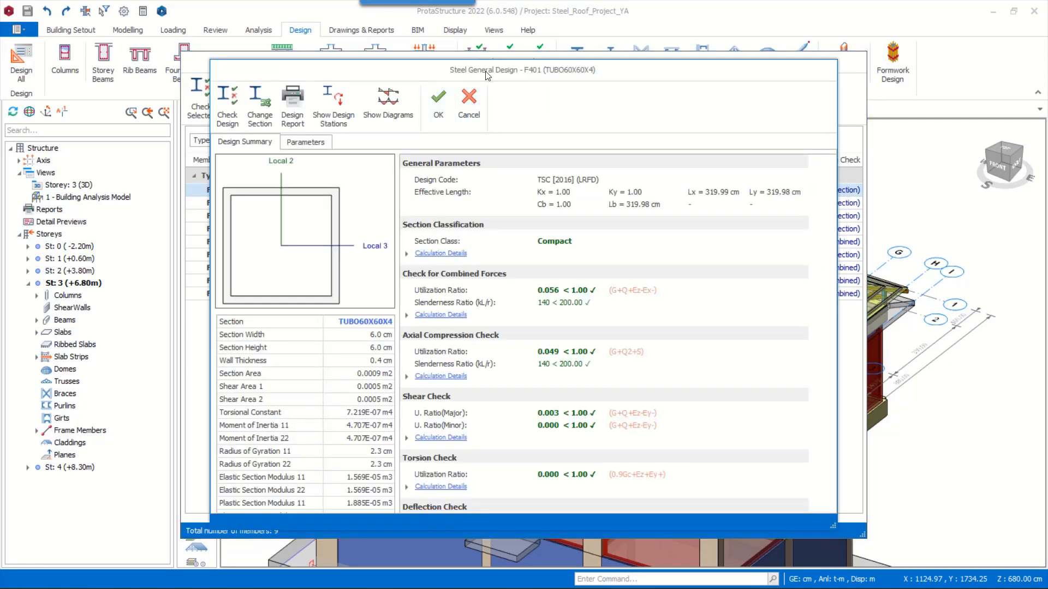
double_click(529, 65)
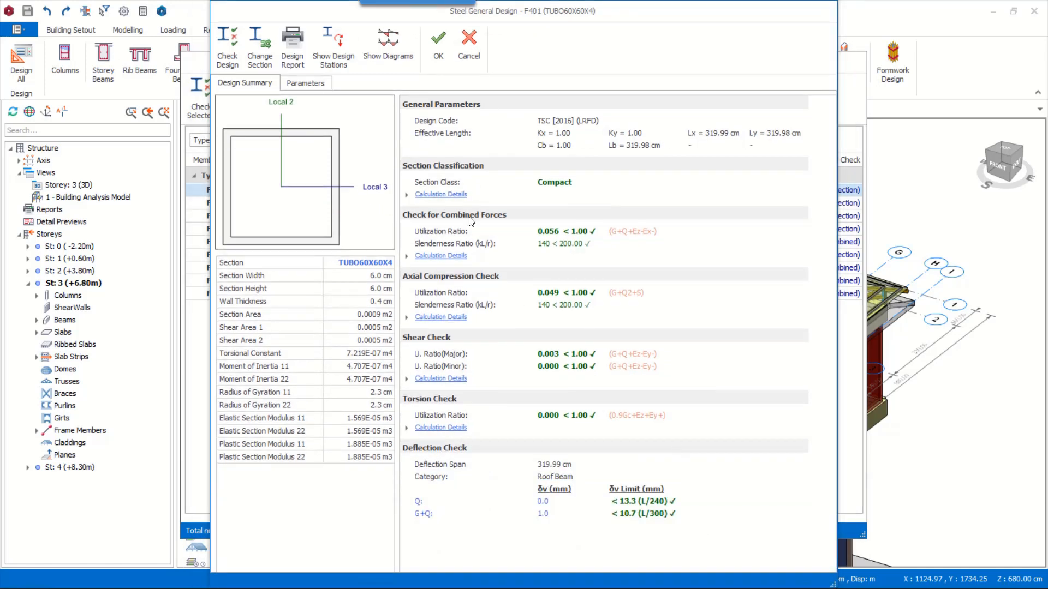
left_click(441, 317)
left_click(441, 255)
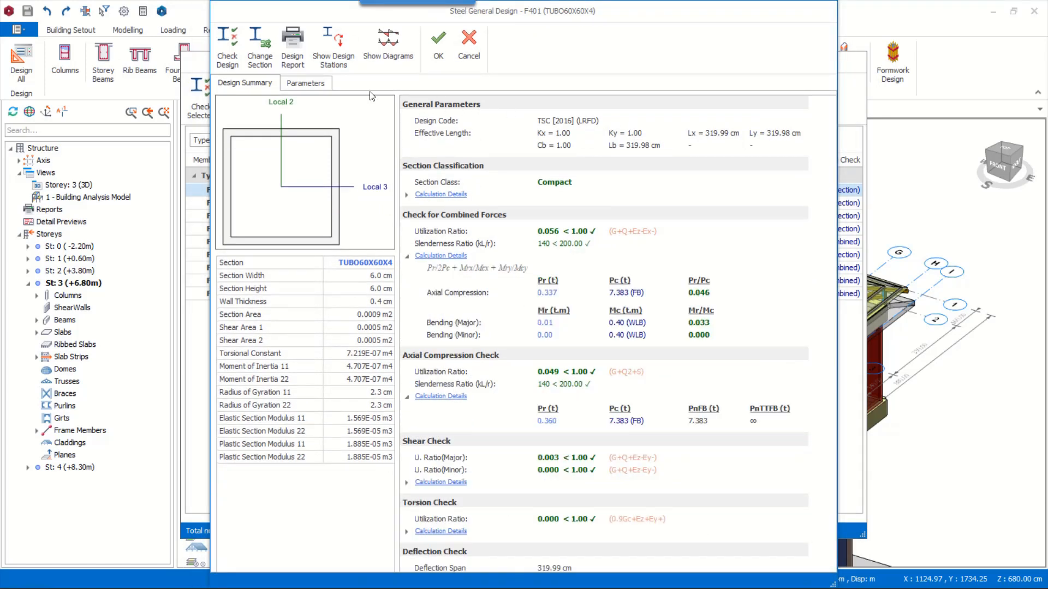
left_click(309, 84)
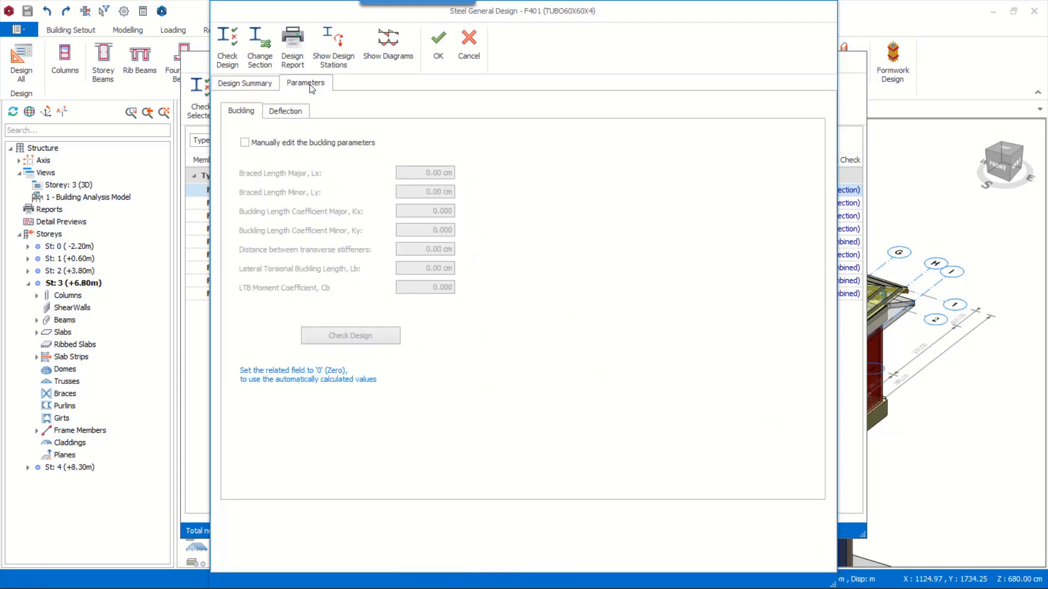
left_click(291, 112)
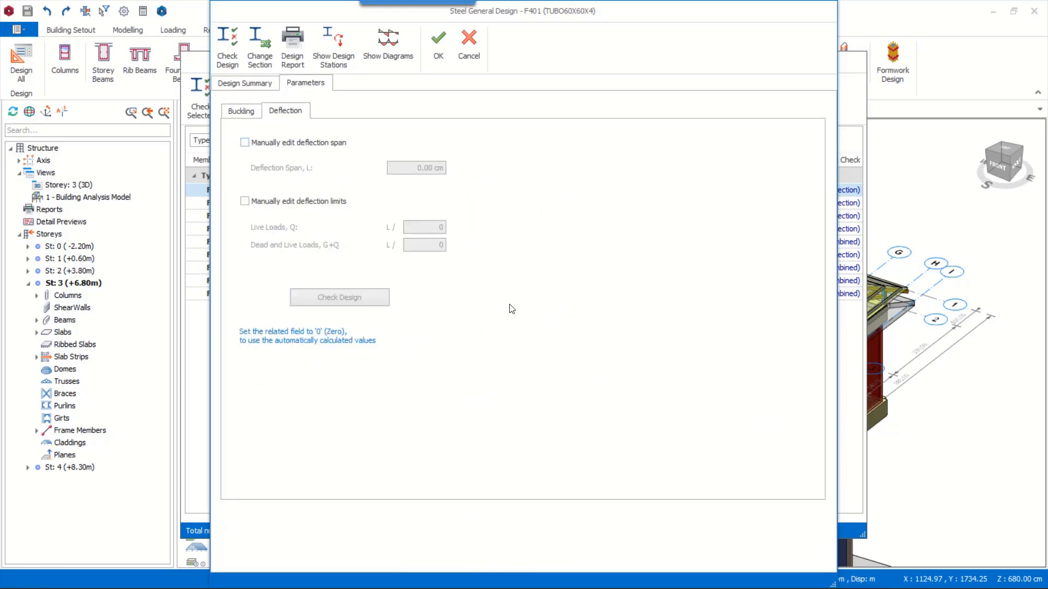
Inspect frame member F401's force diagrams for load case G with detailed values displayed, and close the diagrams
left_click(388, 39)
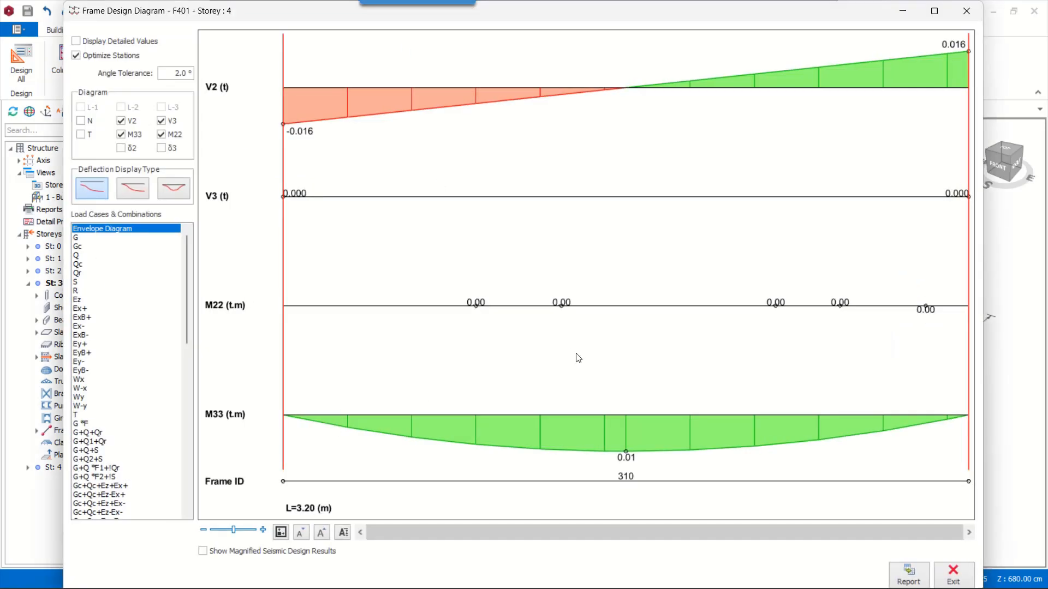
left_click(86, 239)
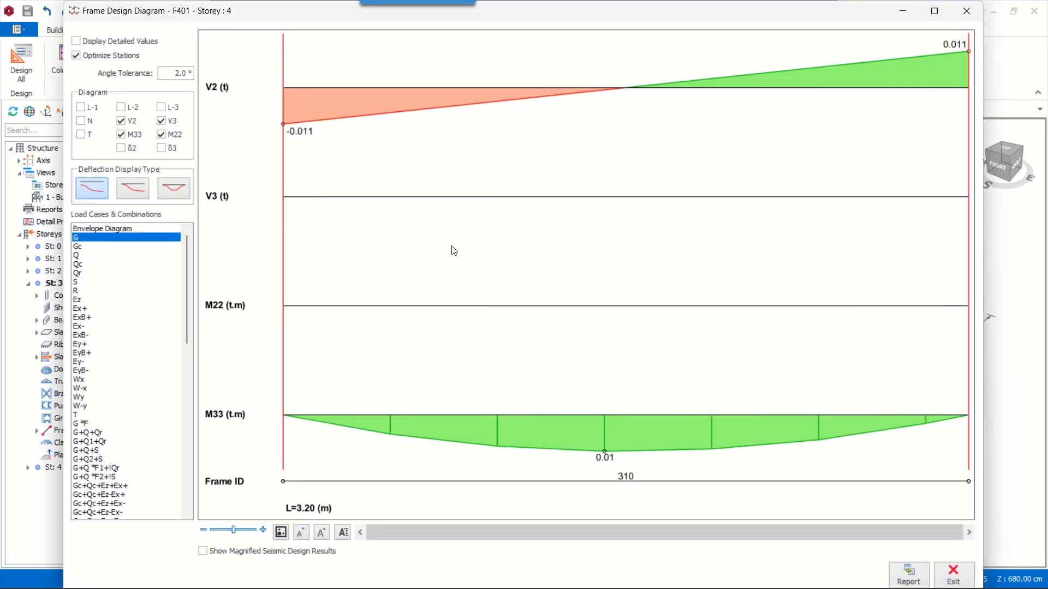
left_click(76, 41)
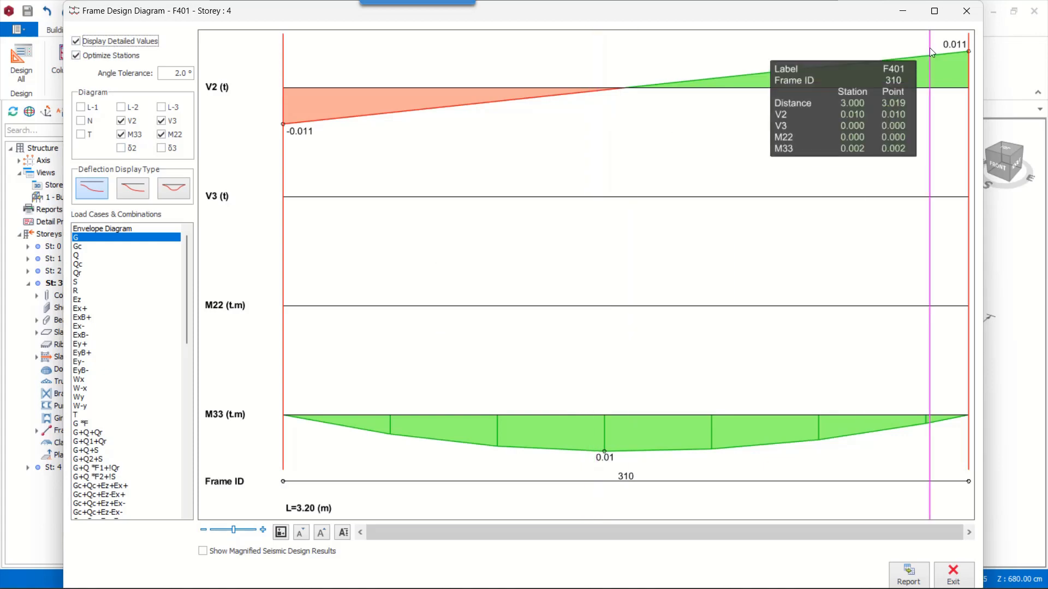
left_click(966, 11)
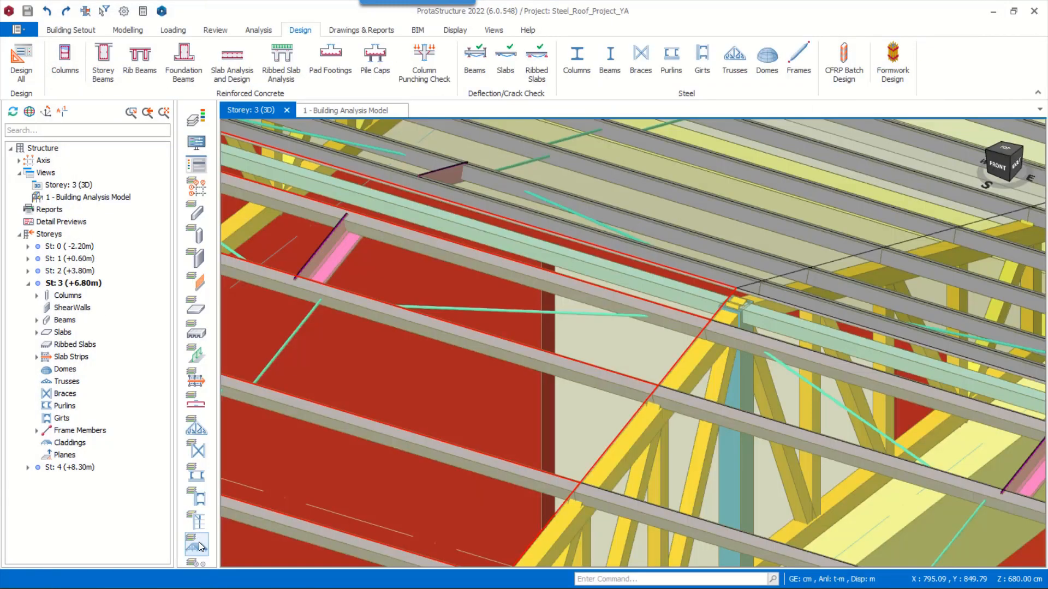
Hide the roof cladding and review the steel design parameters of the two ridge frame members F401 and F402
left_click(201, 547)
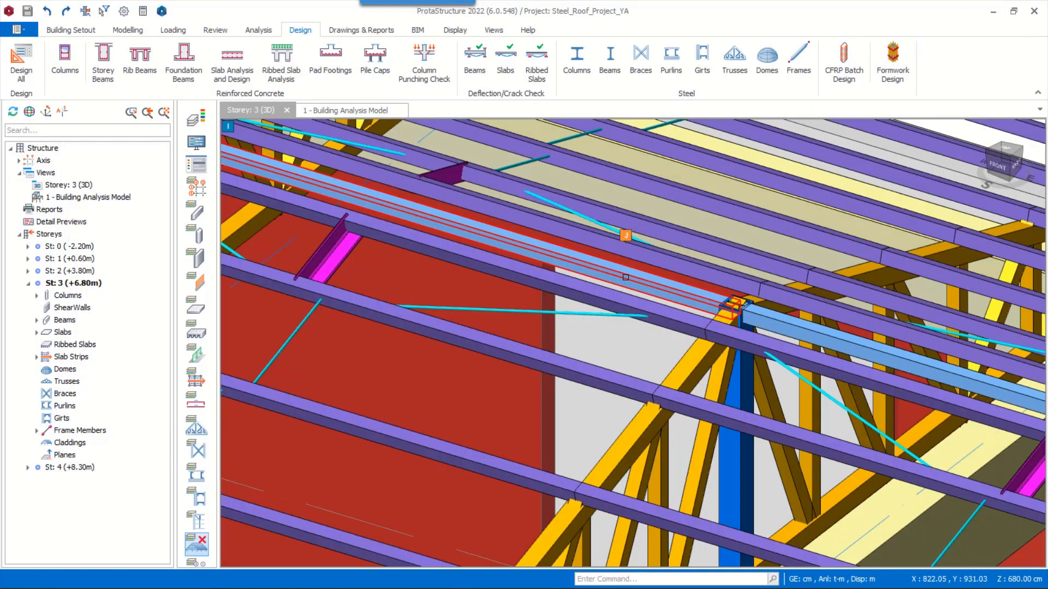
left_click(625, 277)
left_click(807, 326)
scroll(593, 284, "down", 3)
left_click(643, 288, "ctrl")
scroll(642, 288, "up", 3)
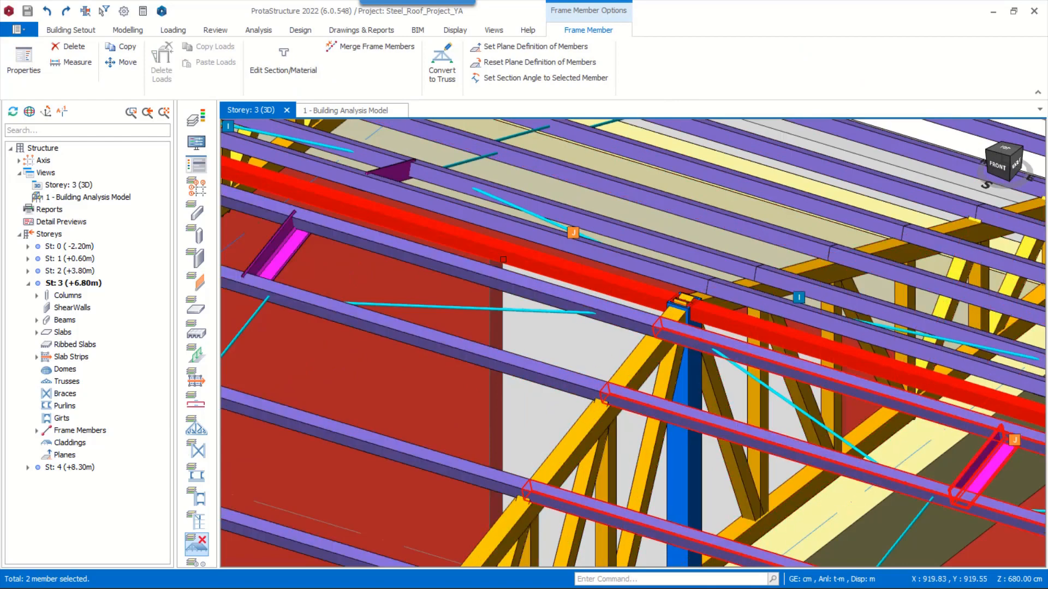
right_click(484, 509)
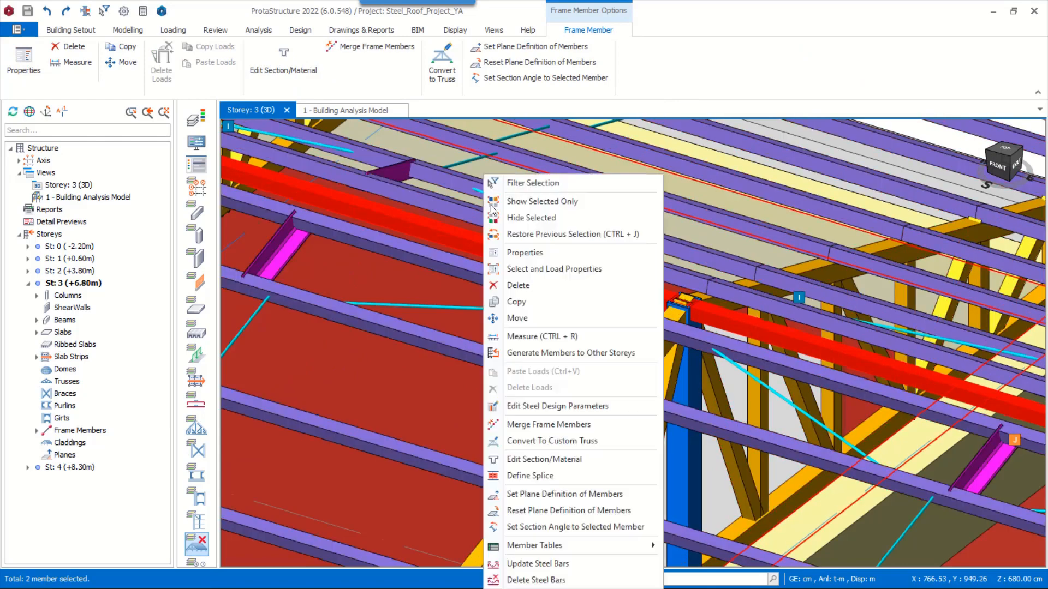
left_click(557, 408)
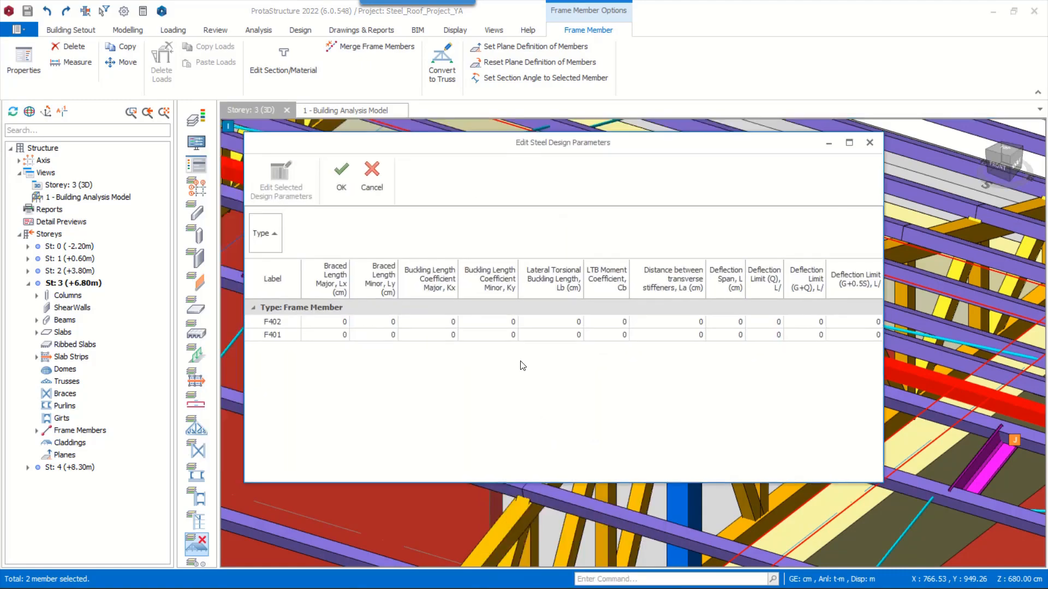
left_click(340, 184)
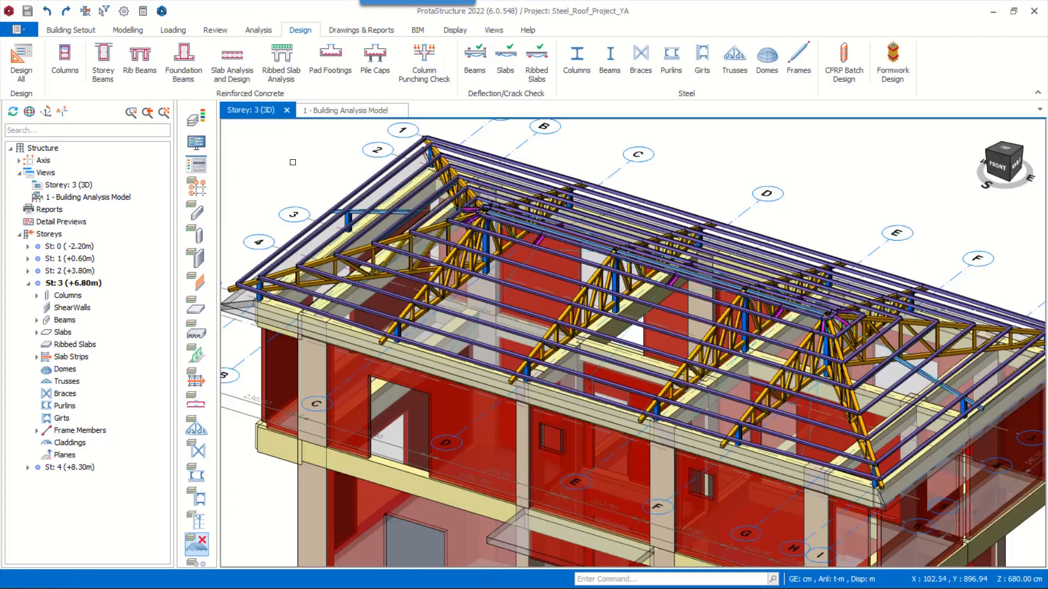
Recolour the 3D model by Design Status and by Steel Design Utilization Ratios, keeping the utilization ratio colouring
left_click(200, 168)
left_click_drag(556, 128, 811, 115)
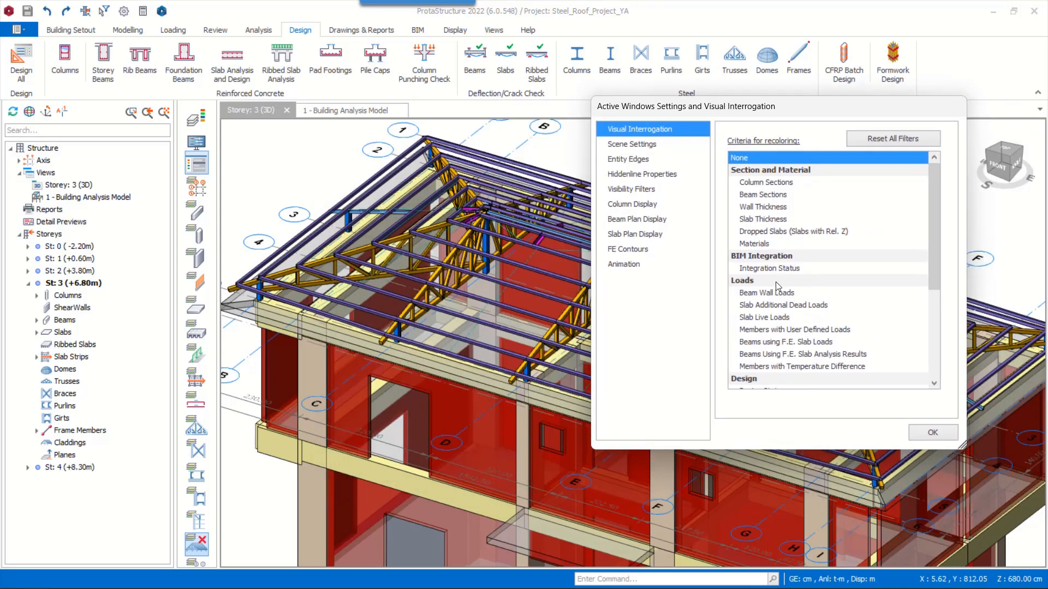
scroll(767, 285, "down", 3)
left_click(766, 281)
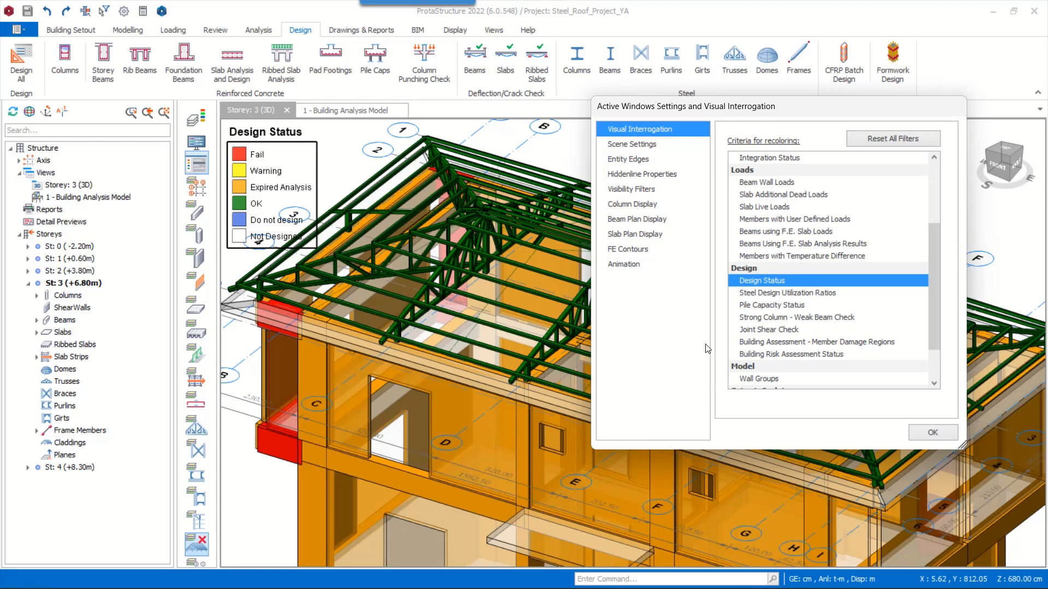
left_click(795, 294)
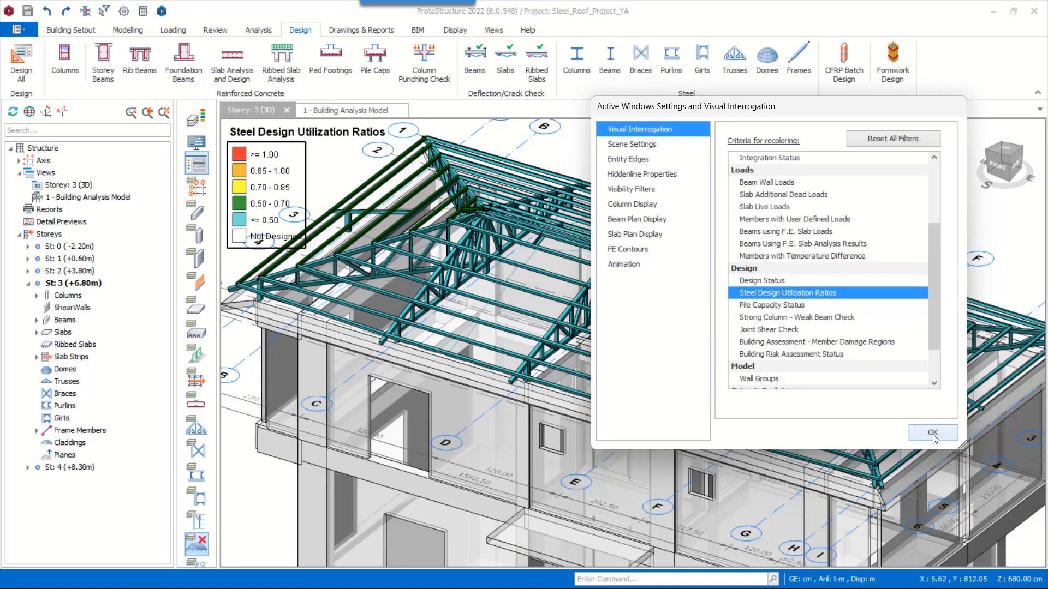
left_click(933, 432)
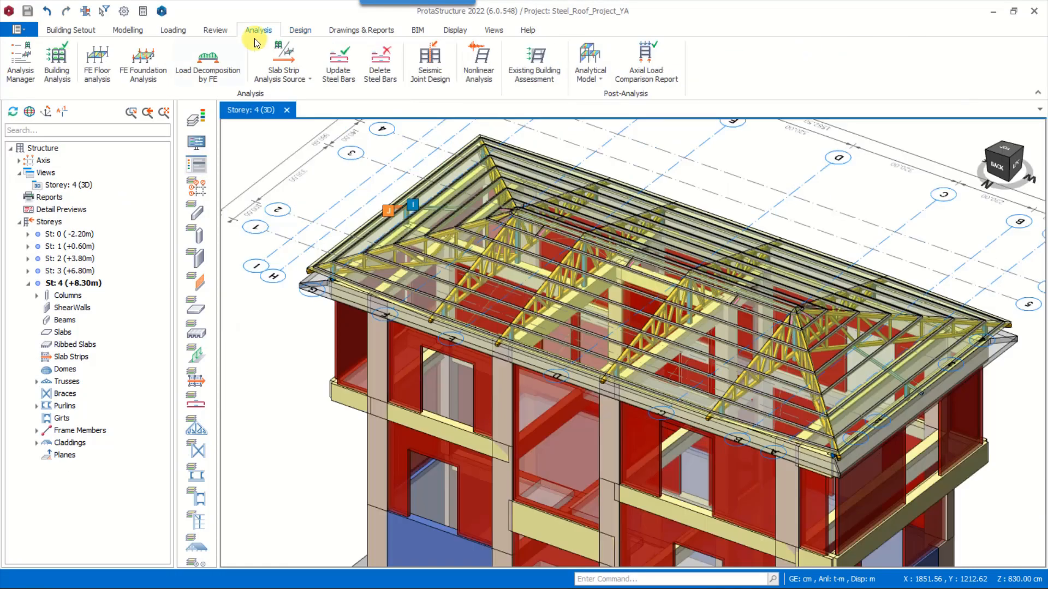
Open the building analysis model, limit it to the upper storeys without purlins and girts, and inspect the live load case Q
left_click(591, 64)
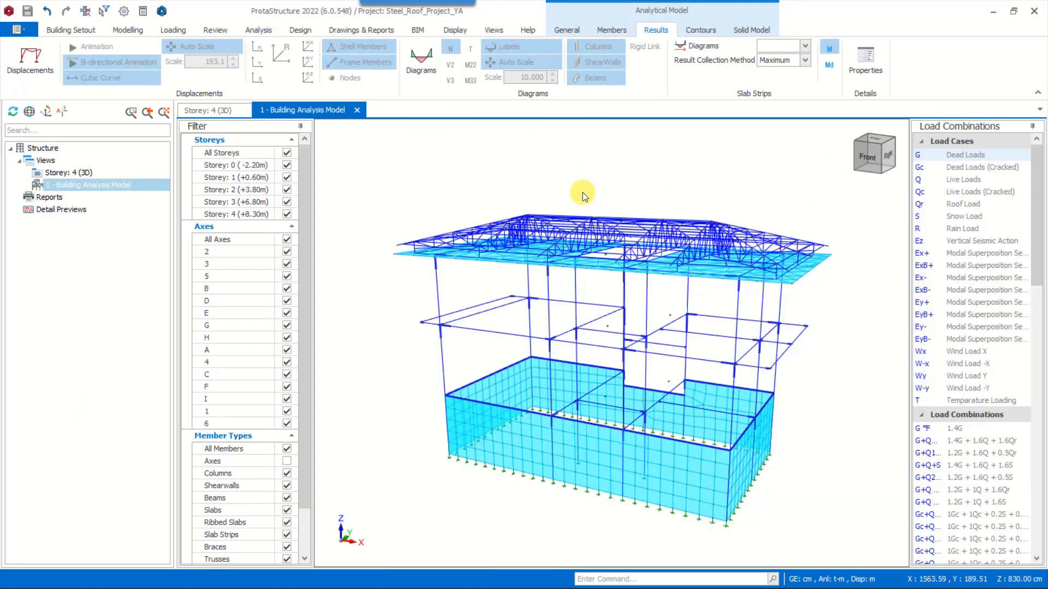
key("F12")
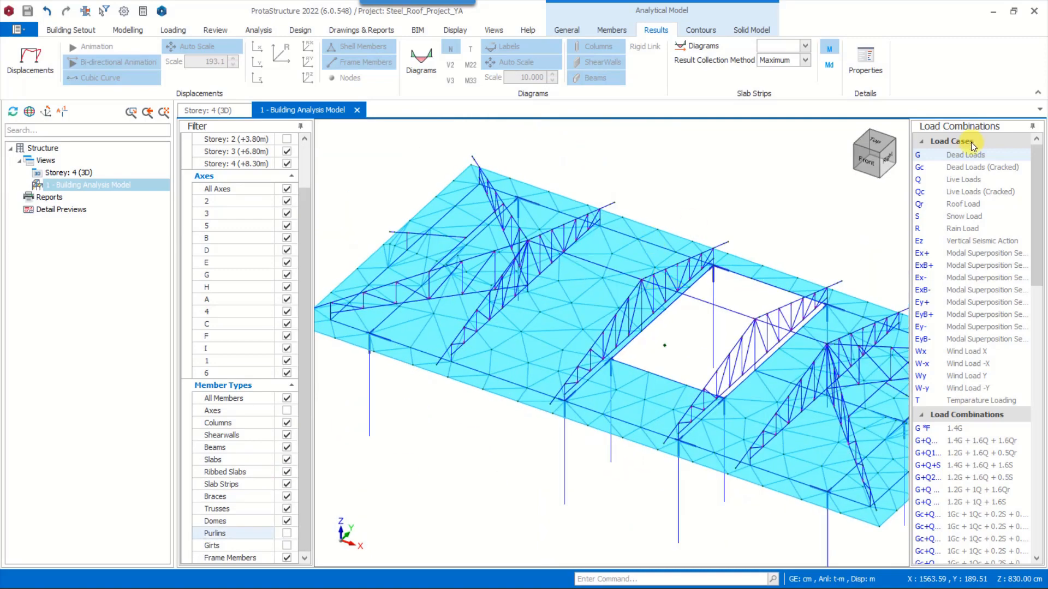
left_click(927, 182)
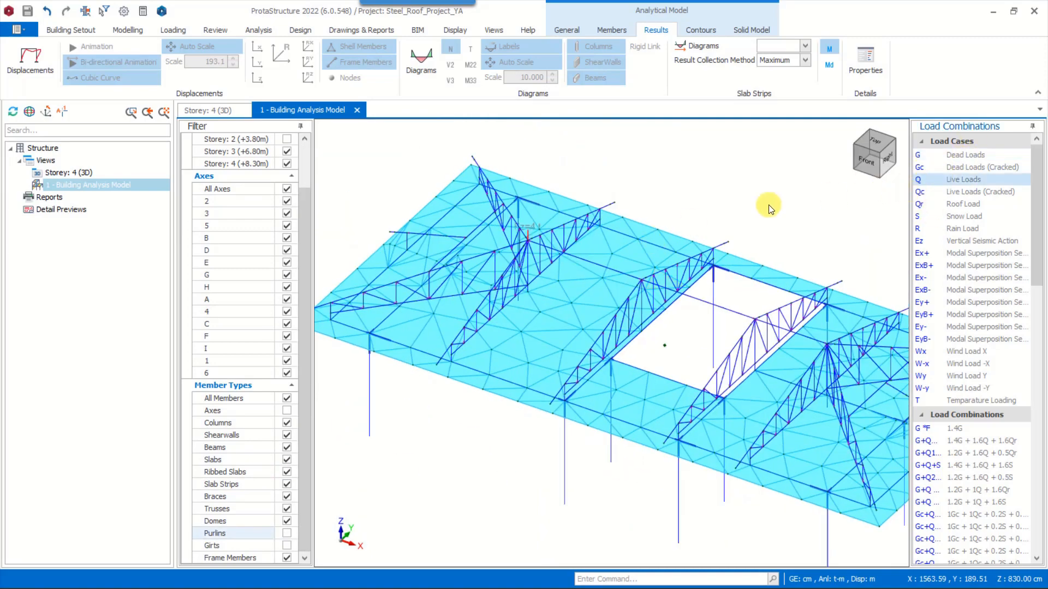
scroll(518, 236, "up", 2)
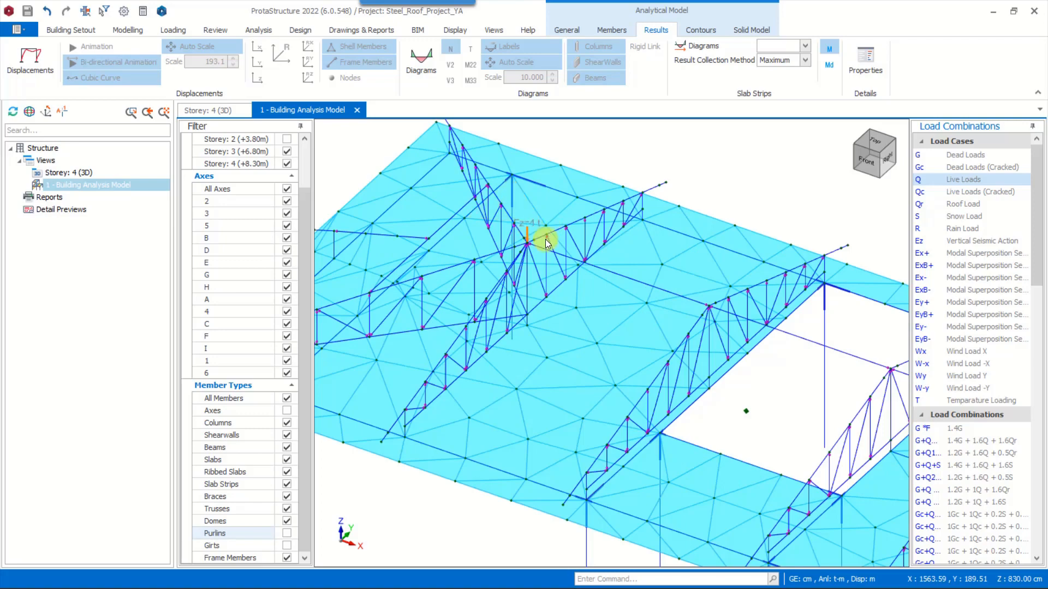
middle_click_drag(552, 277, 548, 262)
scroll(553, 285, "down", 3)
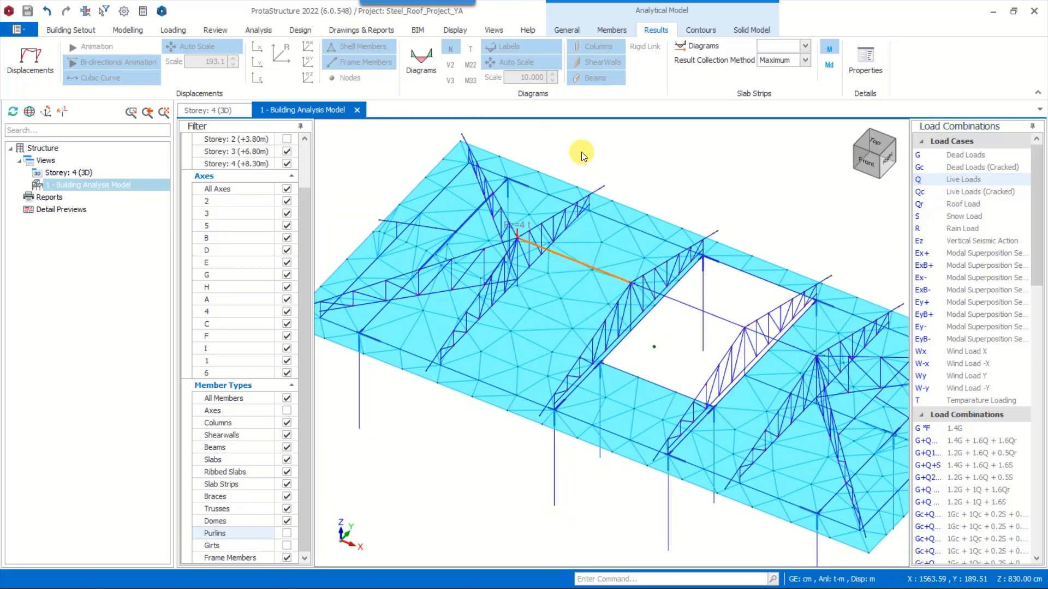
Display Displacement Z contours on the roof slab for the live load case Q and examine the area below the point load
left_click(701, 30)
left_click(24, 71)
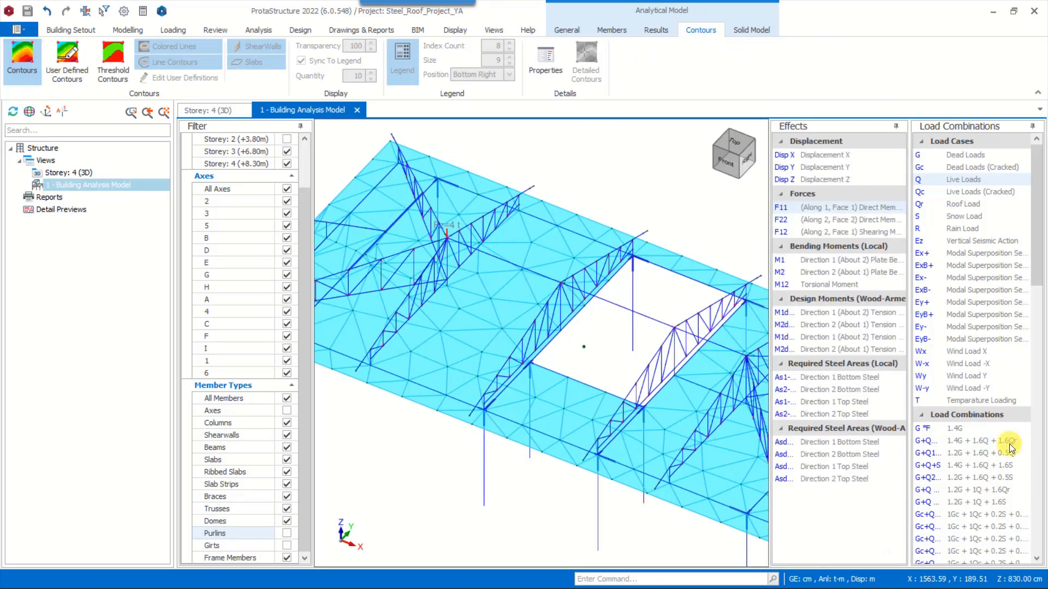
left_click(948, 179)
left_click(798, 179)
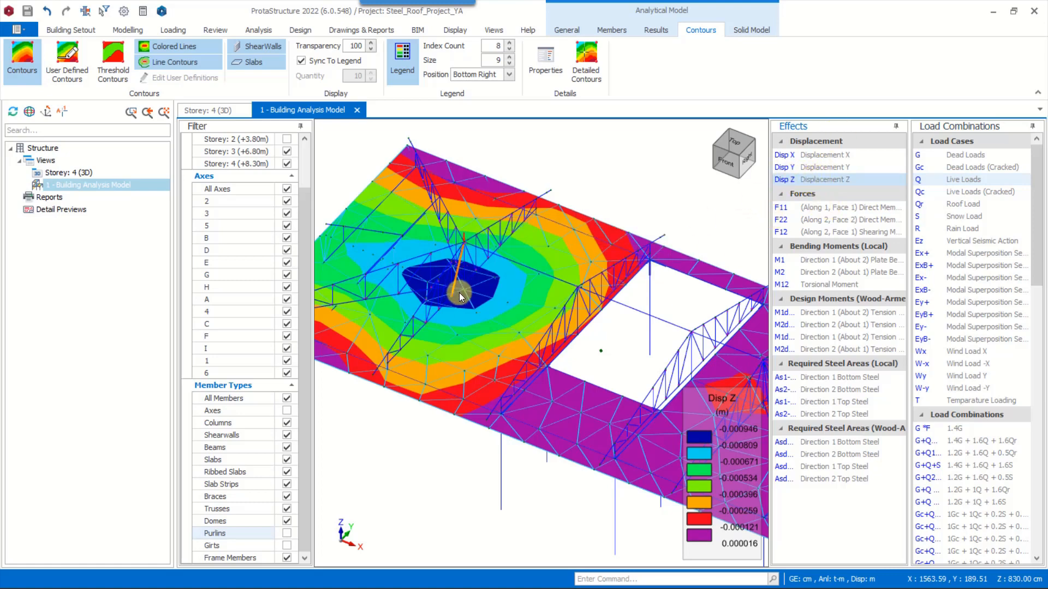
scroll(428, 170, "down", 2)
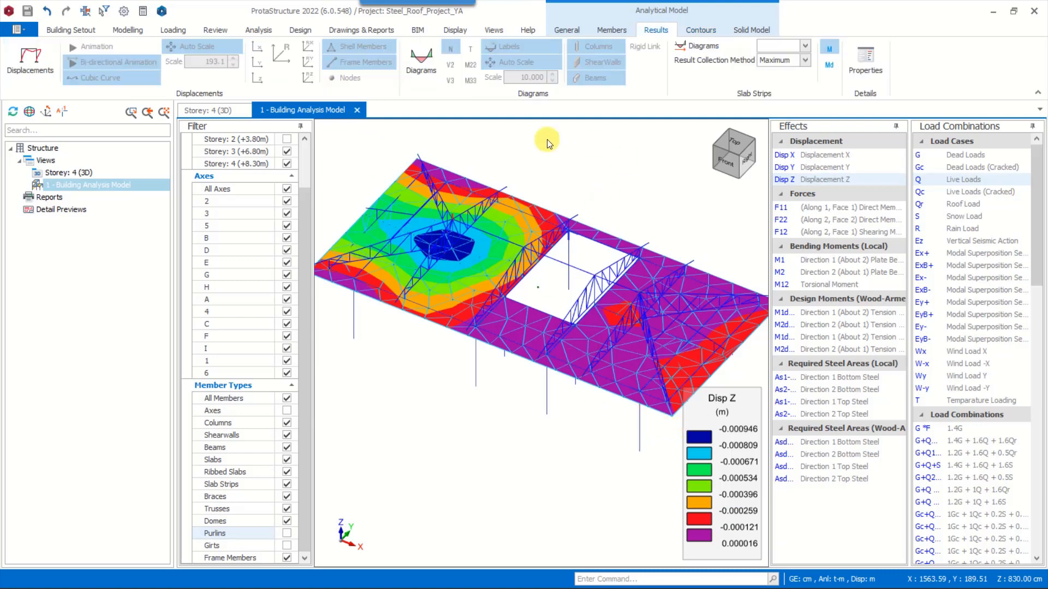
Transfer the model to ProtaSteel for steel detailing and inspect the roof structure in the 3D view
left_click(369, 29)
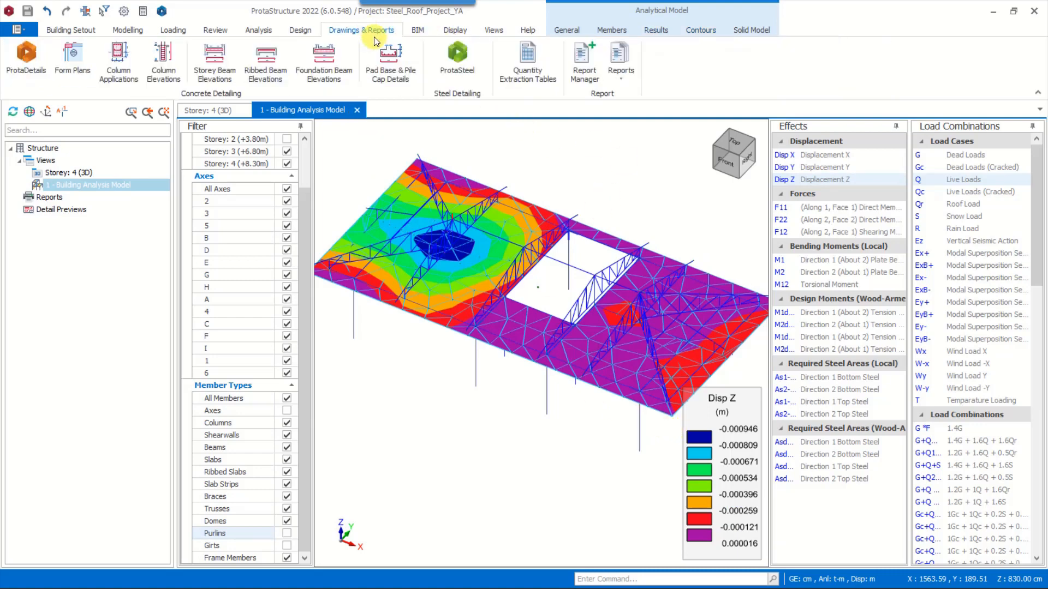
left_click(456, 57)
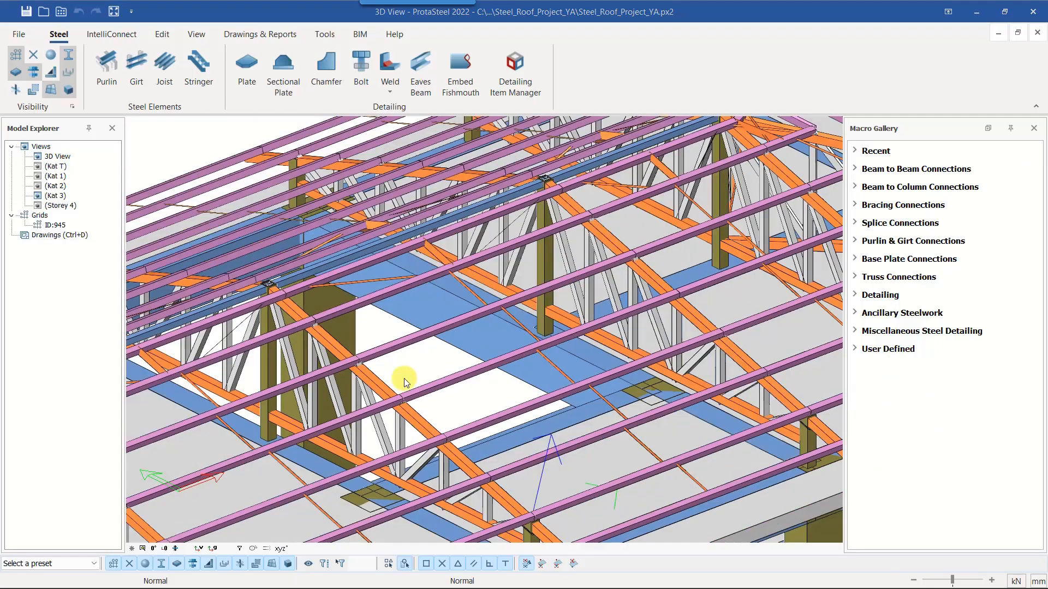
scroll(533, 323, "down", 4)
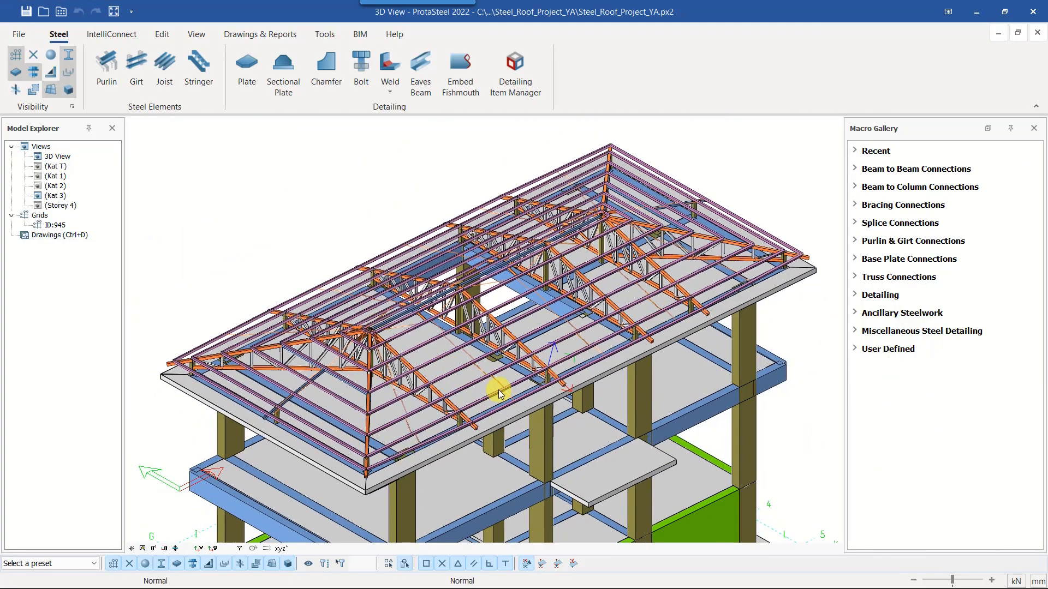
middle_click_drag(496, 388, 497, 385, "ctrl")
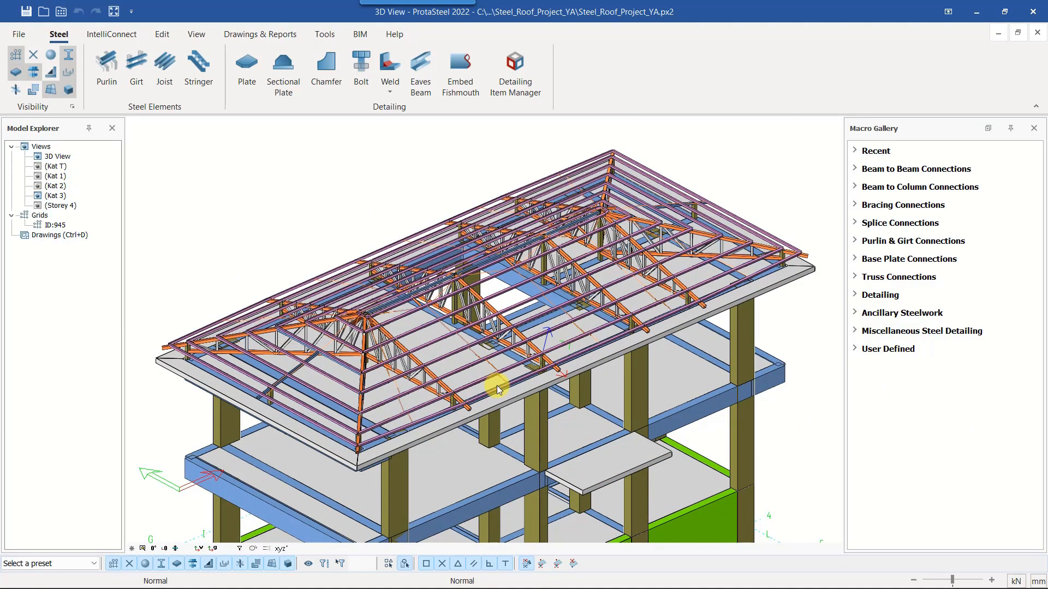
Filter the 3D view's profiles to show every beam group except Purlin and Sag Rod
double_click(392, 208)
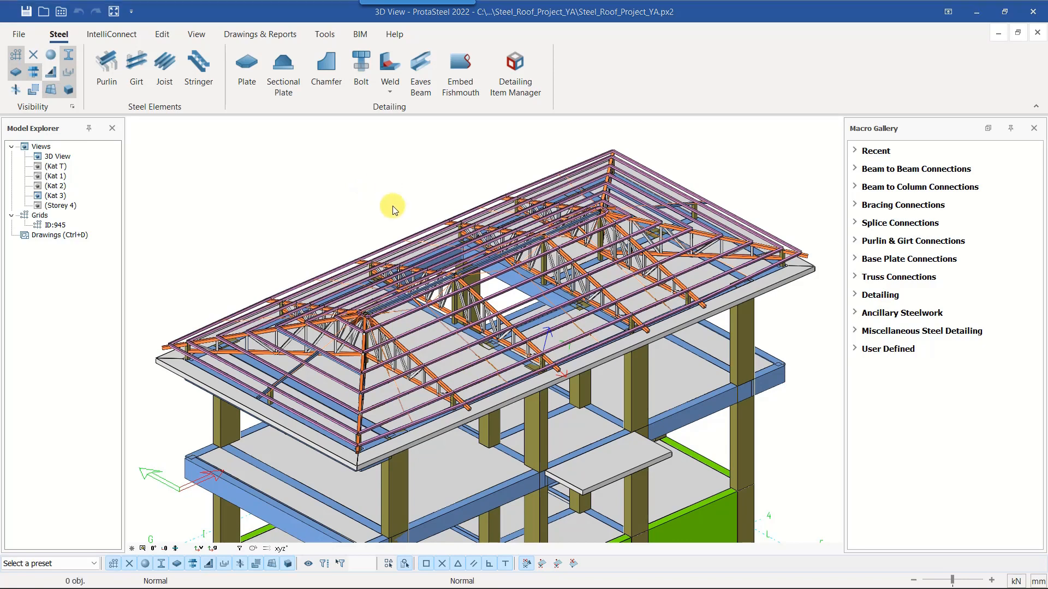
left_click(723, 214)
right_click(607, 271)
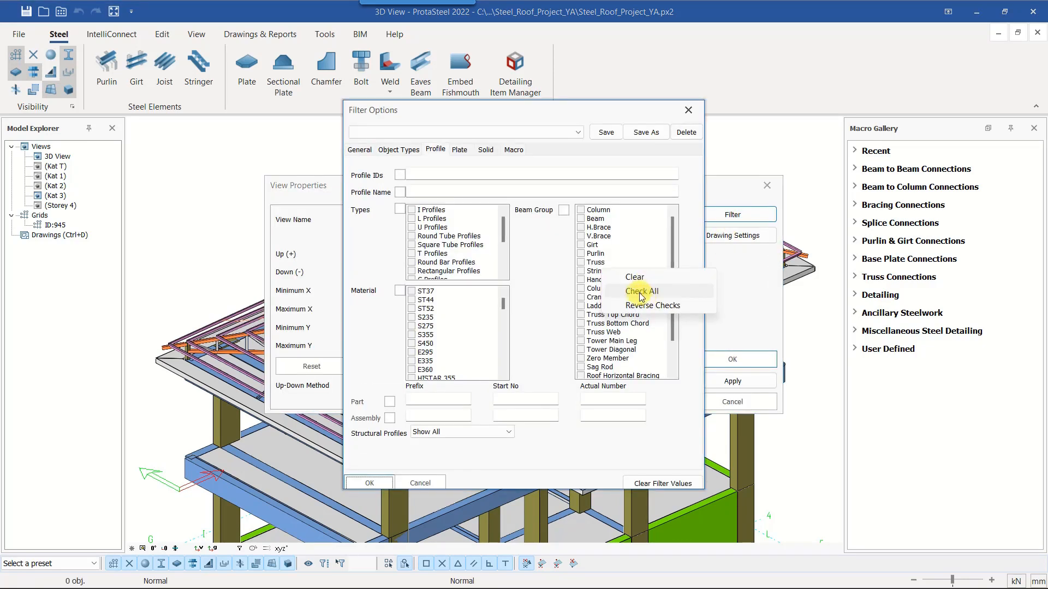
left_click(637, 293)
left_click(580, 253)
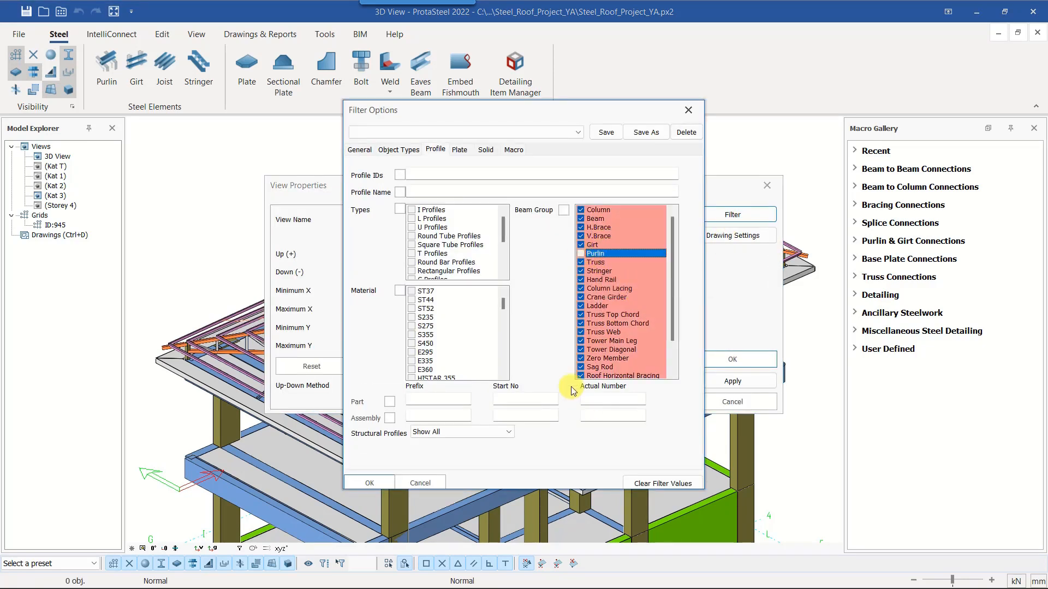
left_click(581, 368)
left_click(369, 481)
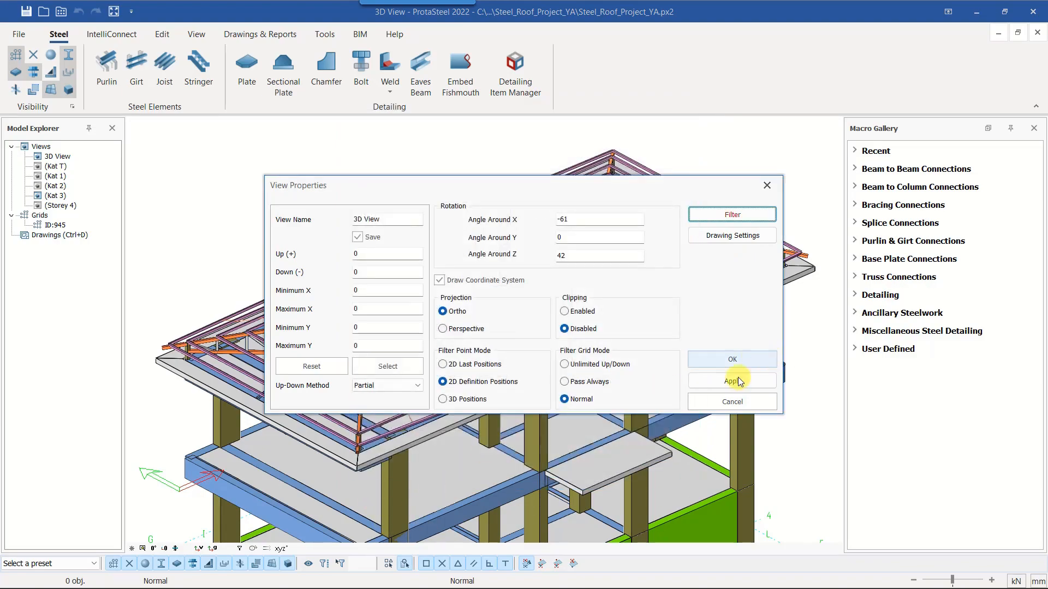
left_click(729, 356)
Add a Hollow Section Base Plate to the foot of the central column in the middle roof truss
scroll(463, 303, "up", 2)
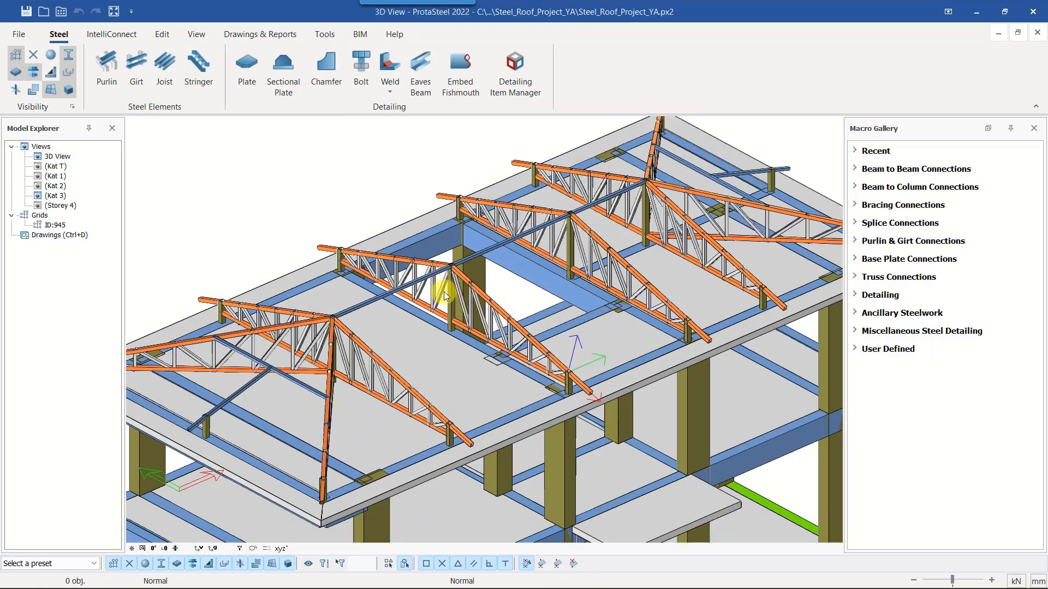
middle_click_drag(444, 291, 432, 293, "ctrl")
scroll(423, 263, "up", 2)
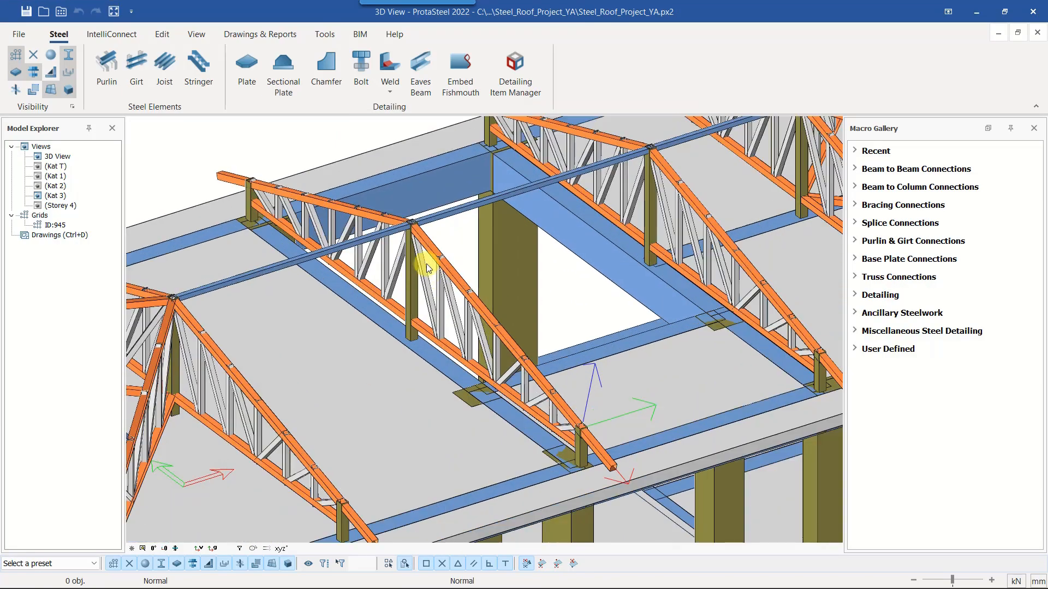
scroll(556, 407, "up", 2)
scroll(555, 405, "up", 2)
mouse_move(571, 414)
middle_mouse_down()
mouse_move(564, 402)
mouse_move(563, 430)
middle_mouse_up()
scroll(519, 488, "down", 3)
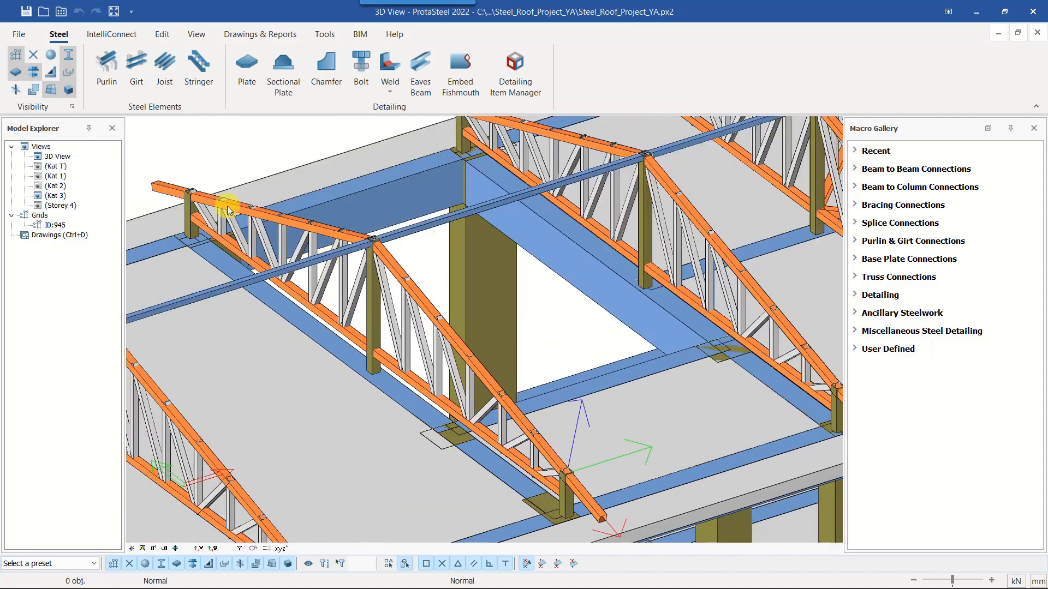
scroll(382, 312, "up", 2)
middle_click_drag(377, 310, 396, 315)
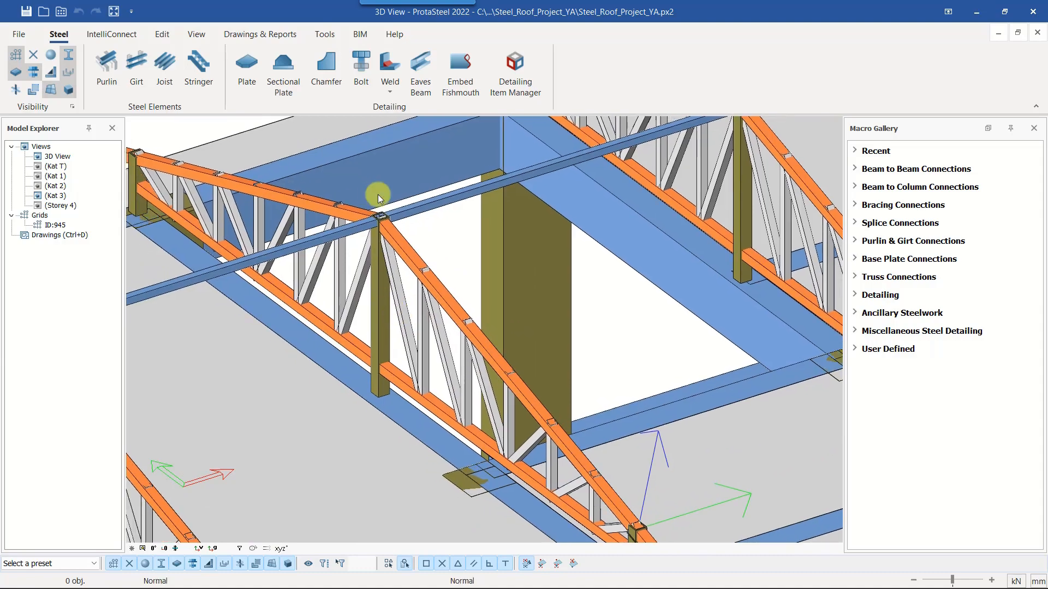
scroll(377, 205, "up", 3)
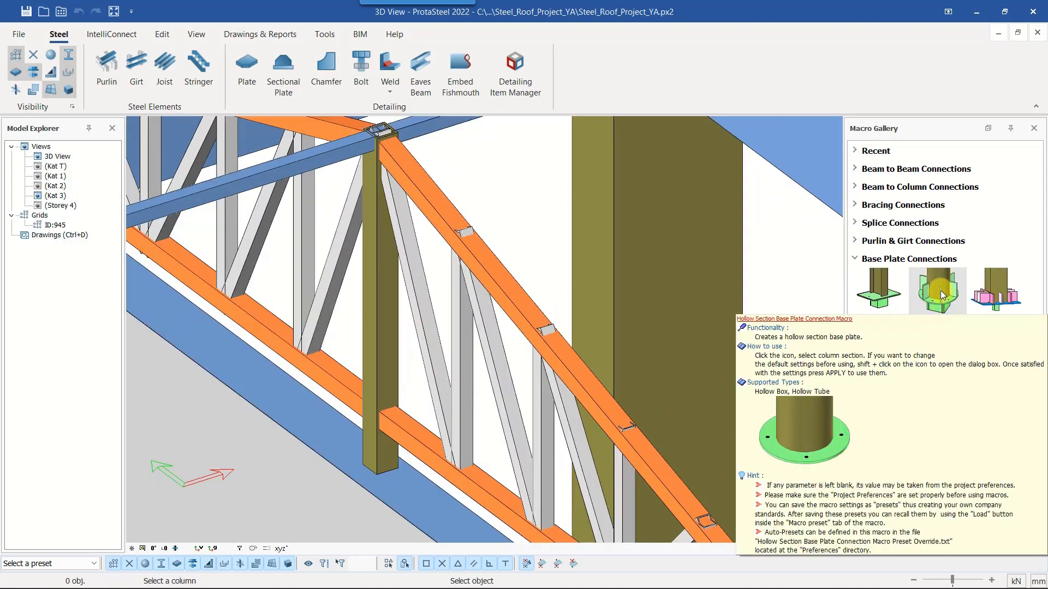
left_click(387, 461)
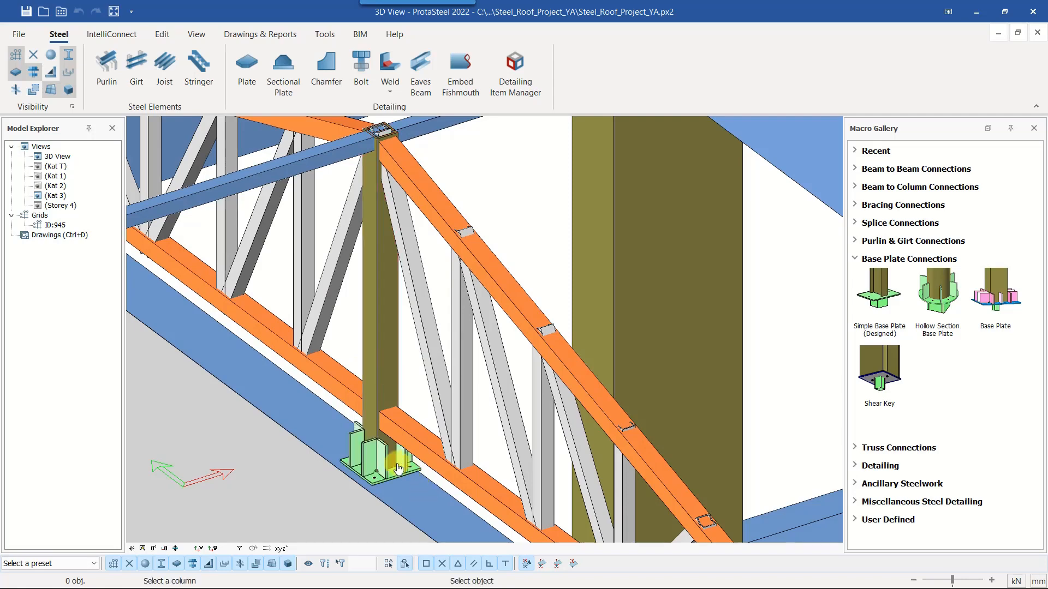
Inspect the new base plate up close and review its Box Section and Tube Section macro settings
scroll(385, 460, "up", 5)
left_click(384, 459)
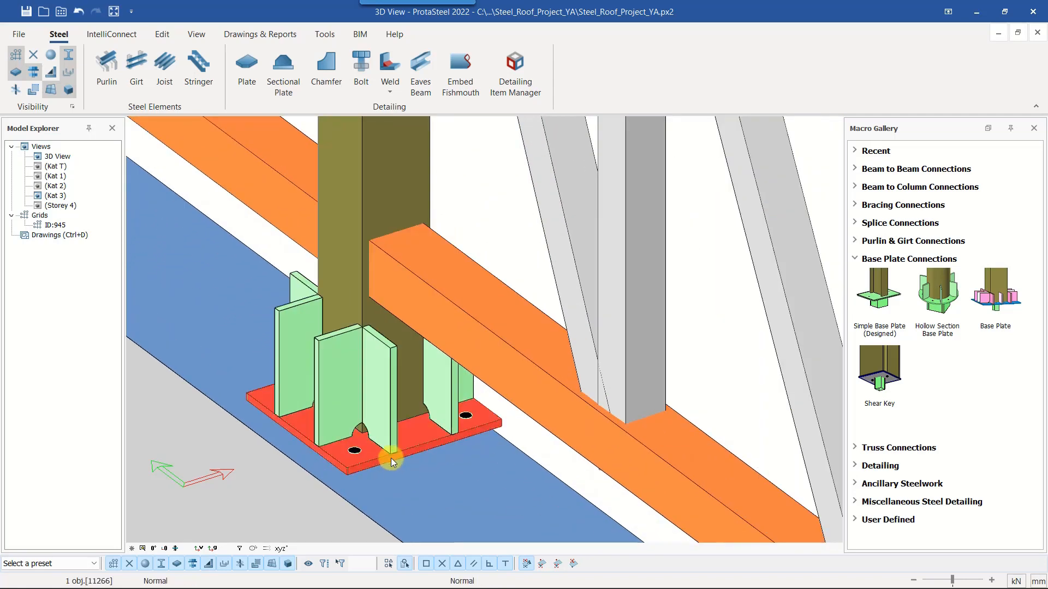
middle_click_drag(391, 458, 563, 471, "ctrl")
left_click(406, 459)
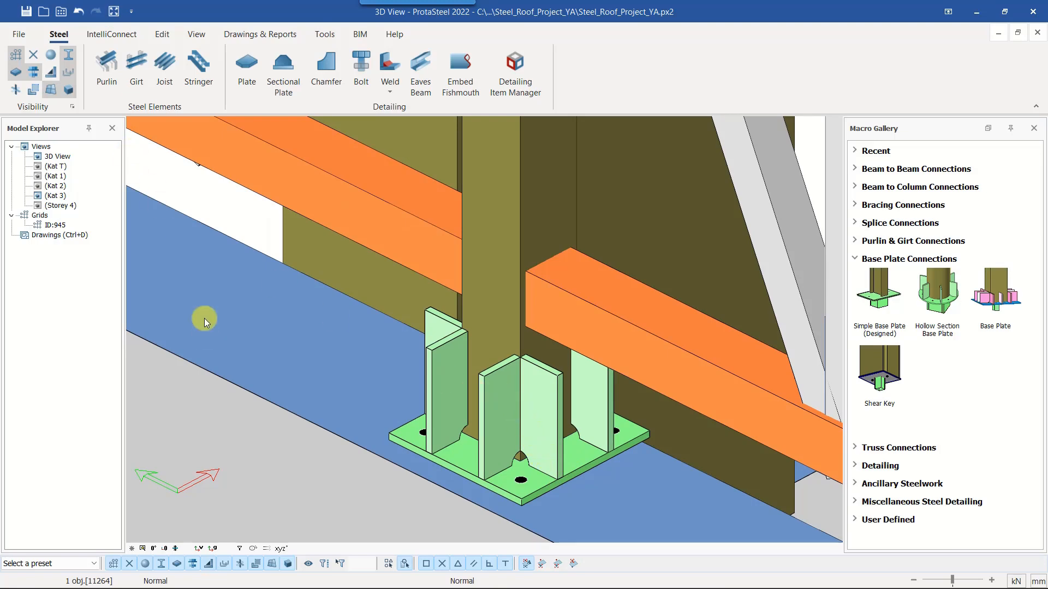
double_click(226, 298)
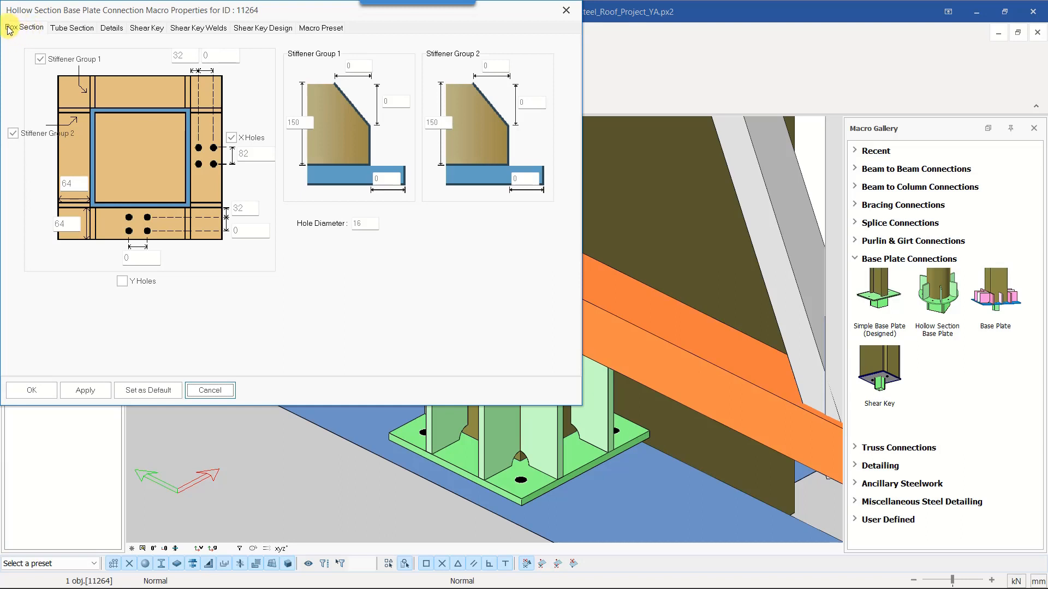
left_click(68, 29)
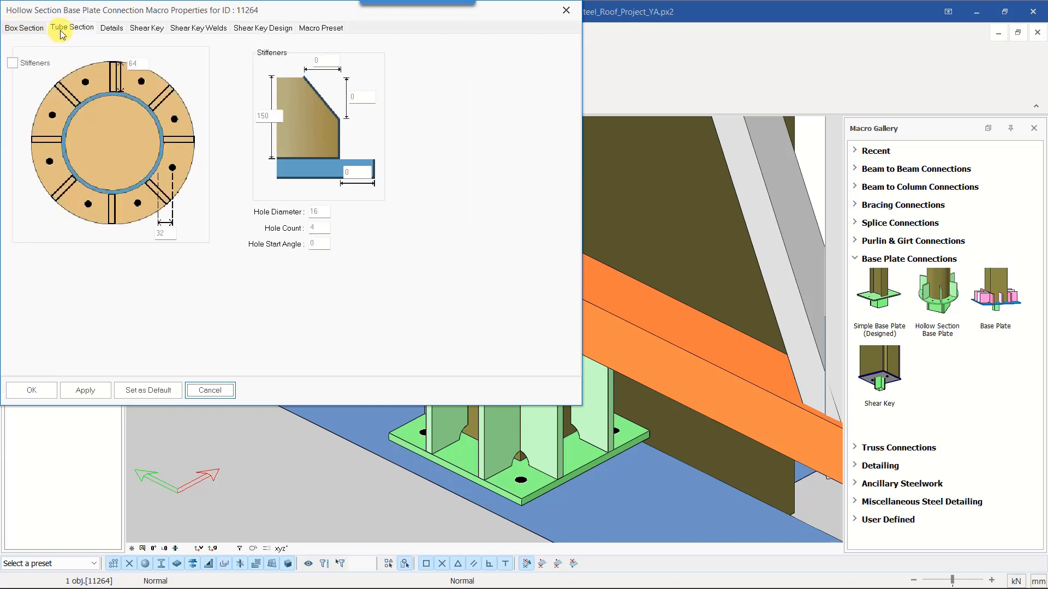
left_click(16, 29)
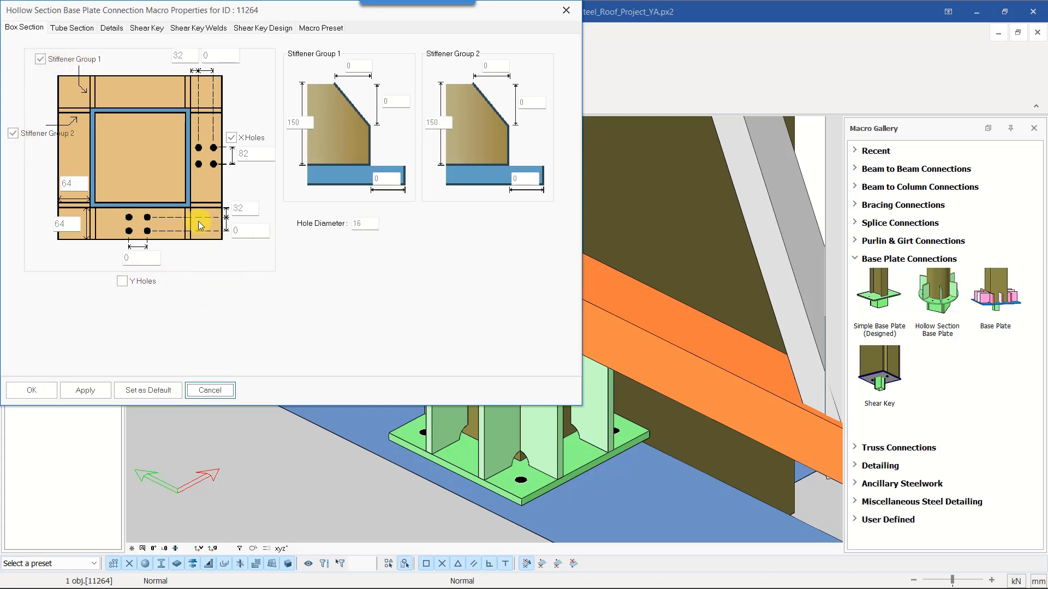
left_click(85, 390)
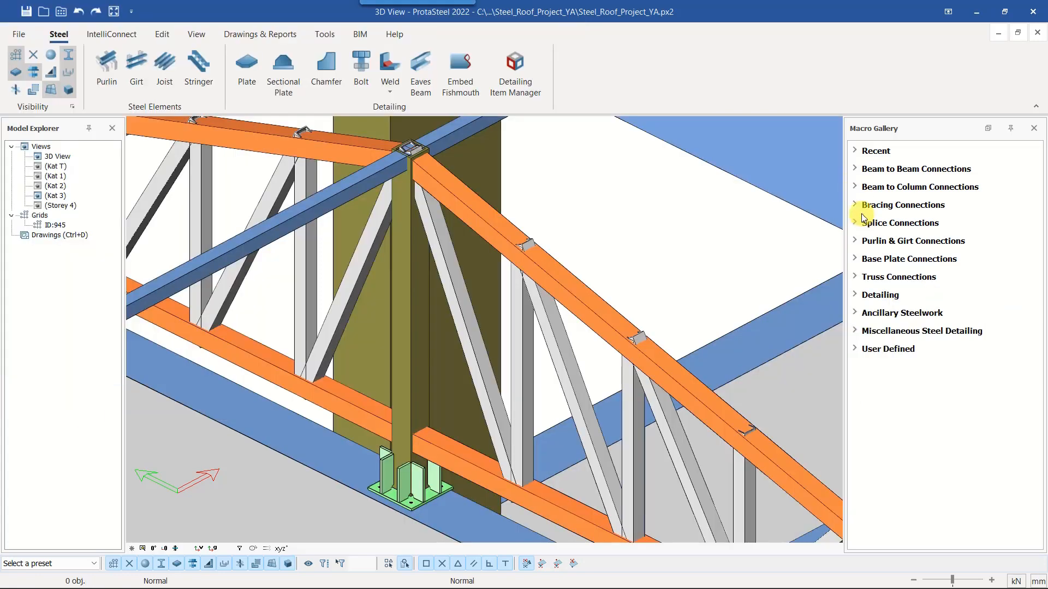
Create a Bolted Gusset Plate joining the sloping top chord and adjacent diagonal web to the central column, on the side facing the eaves
left_click(856, 208)
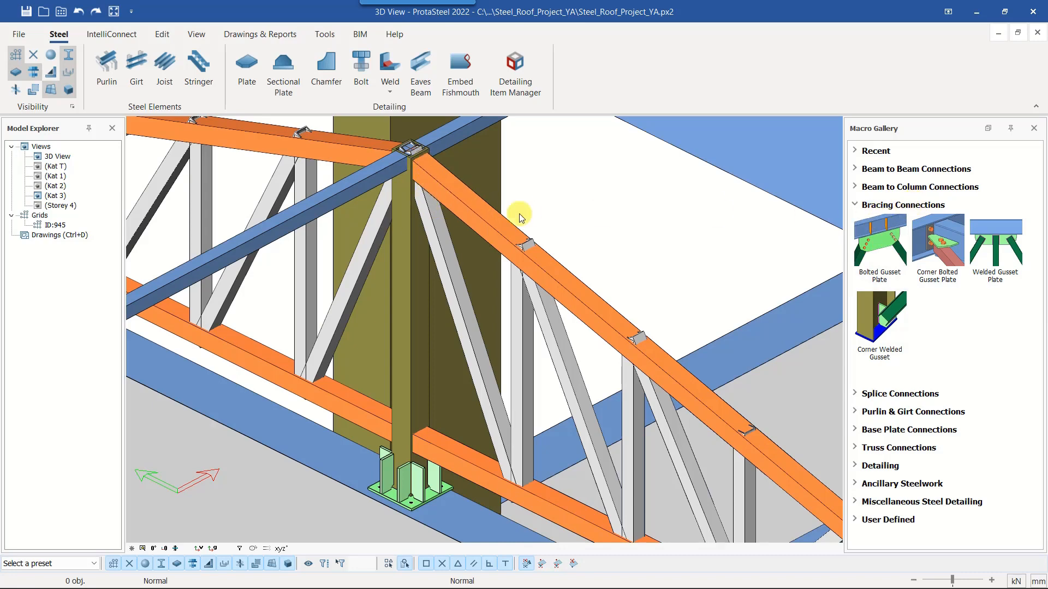
left_click(873, 252)
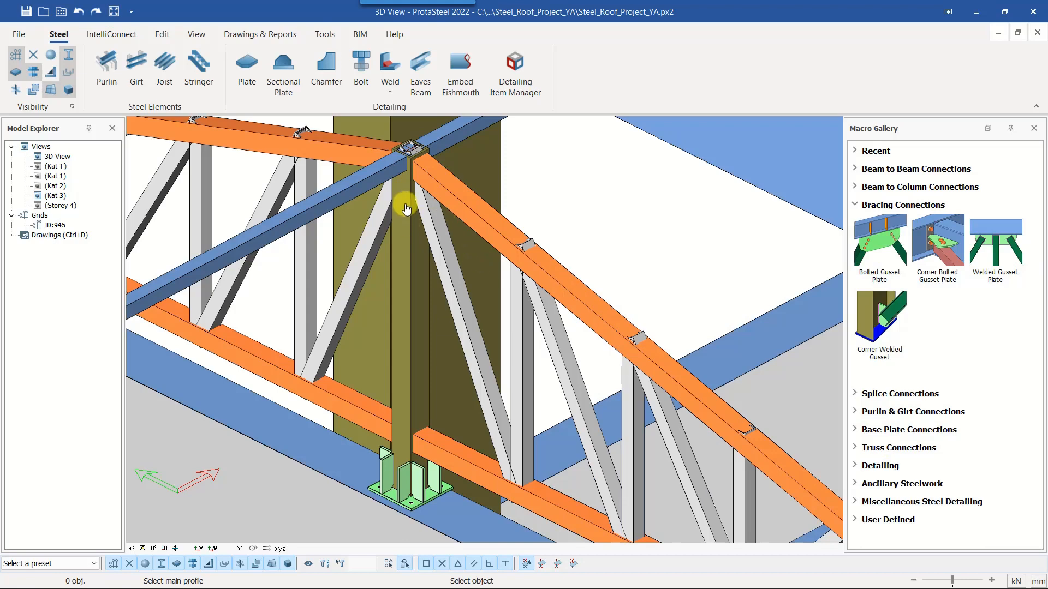
left_click(405, 251)
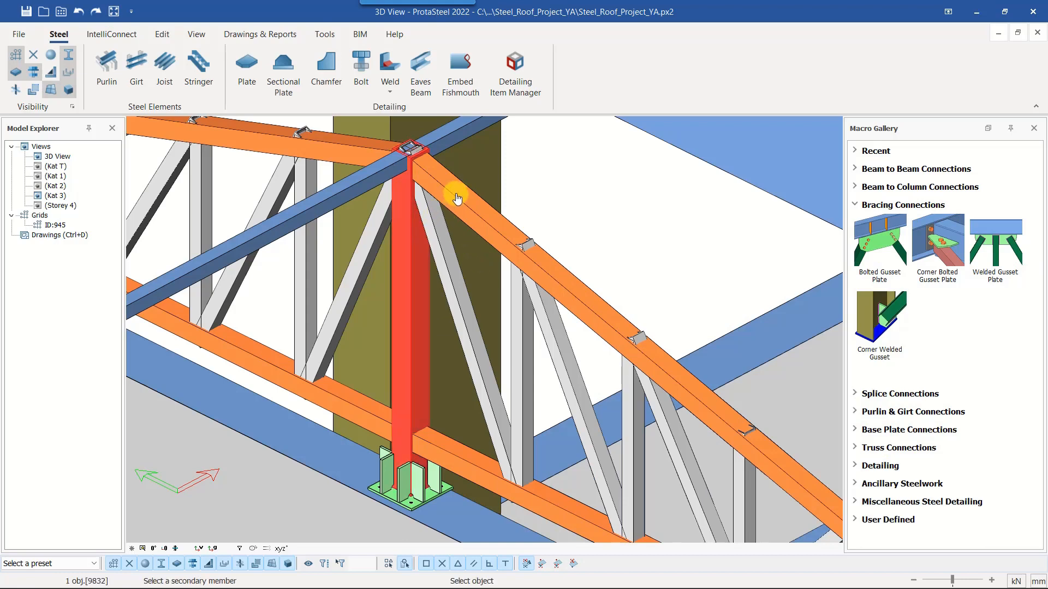
left_click(457, 199)
left_click(447, 252)
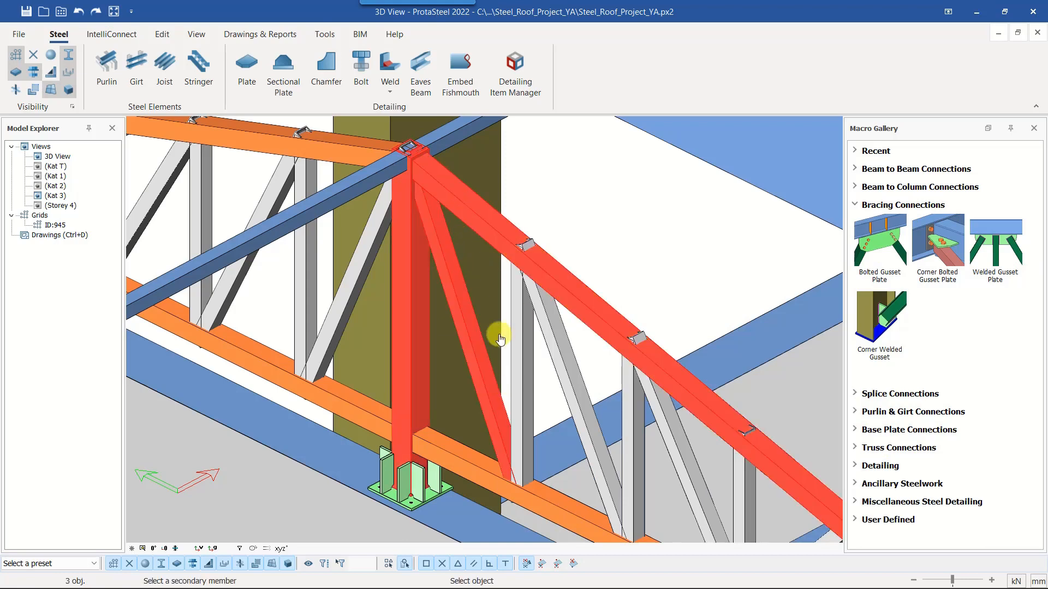
middle_click(501, 165)
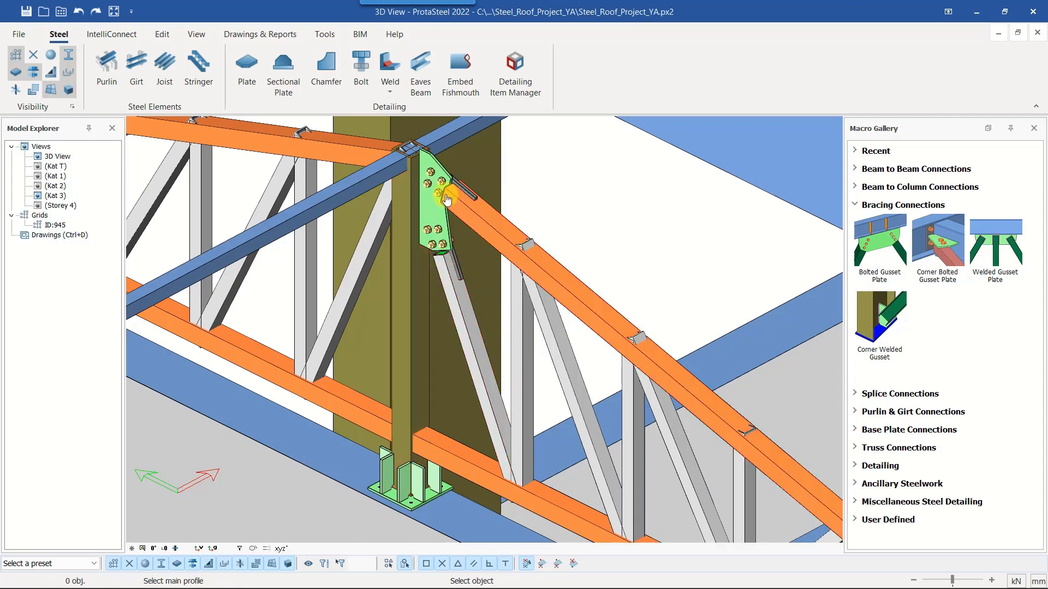
Create a matching Bolted Gusset Plate for the top chord and diagonal on the opposite side of the central column
scroll(447, 200, "up", 2)
middle_click_drag(447, 200, 507, 239)
left_click(454, 245)
left_click(880, 253)
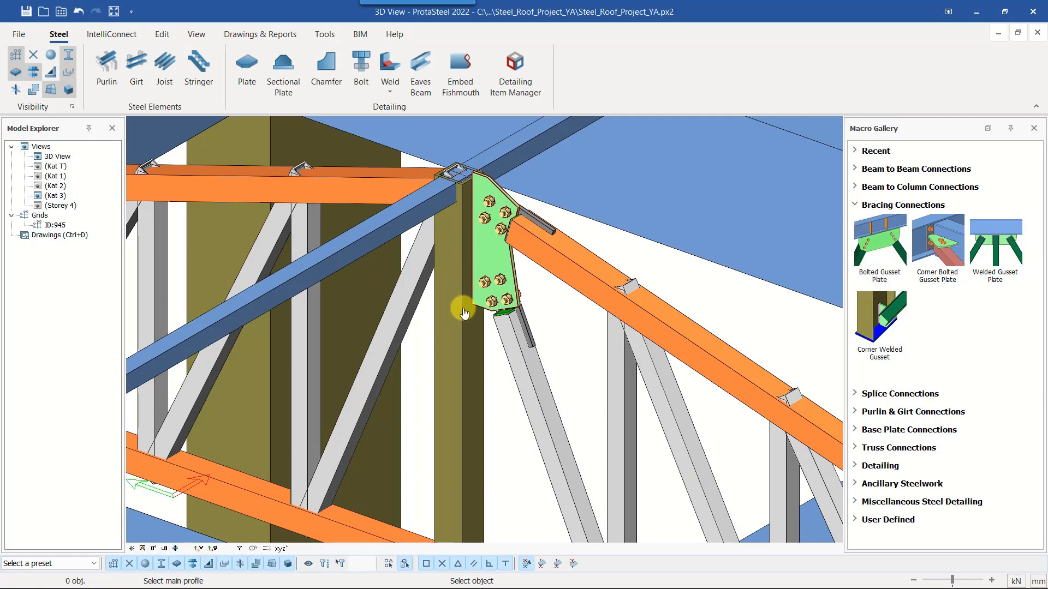
left_click(467, 369)
left_click(382, 192)
left_click(428, 280)
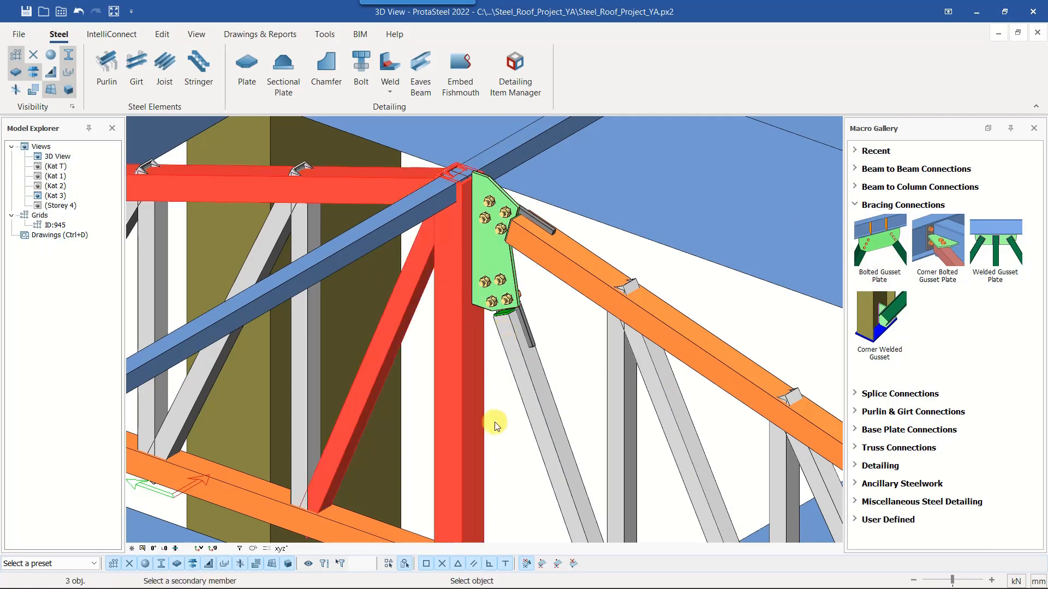
right_click(495, 425)
scroll(467, 382, "up", 1)
middle_click_drag(449, 319, 452, 358)
key("Escape")
Connect the near blue ridge beam to the top of the central column with a Bolted Gusset Plate
scroll(449, 322, "down", 3)
scroll(443, 304, "up", 3)
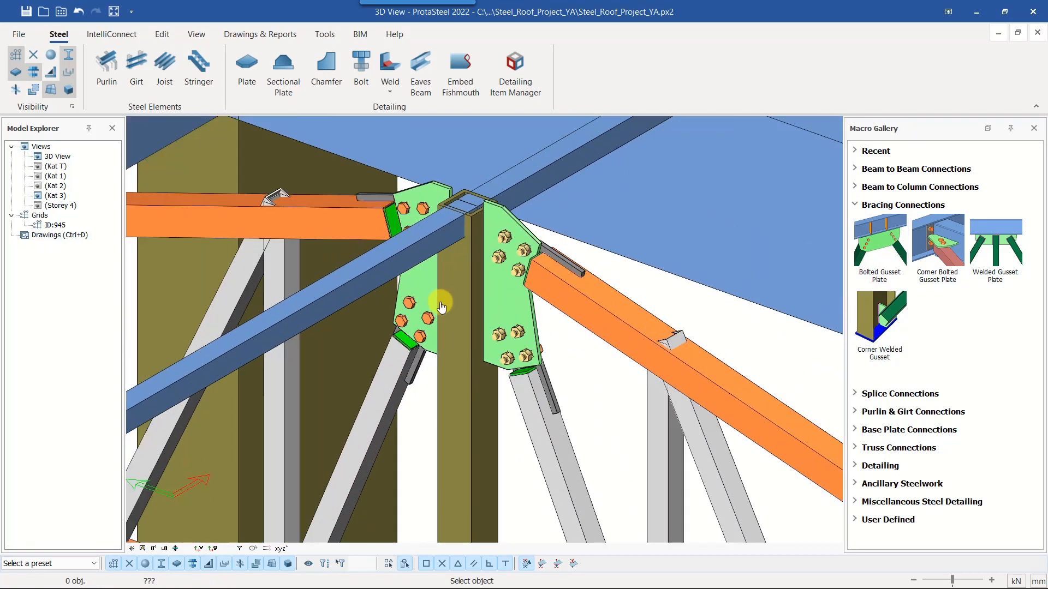
scroll(458, 298, "down", 2)
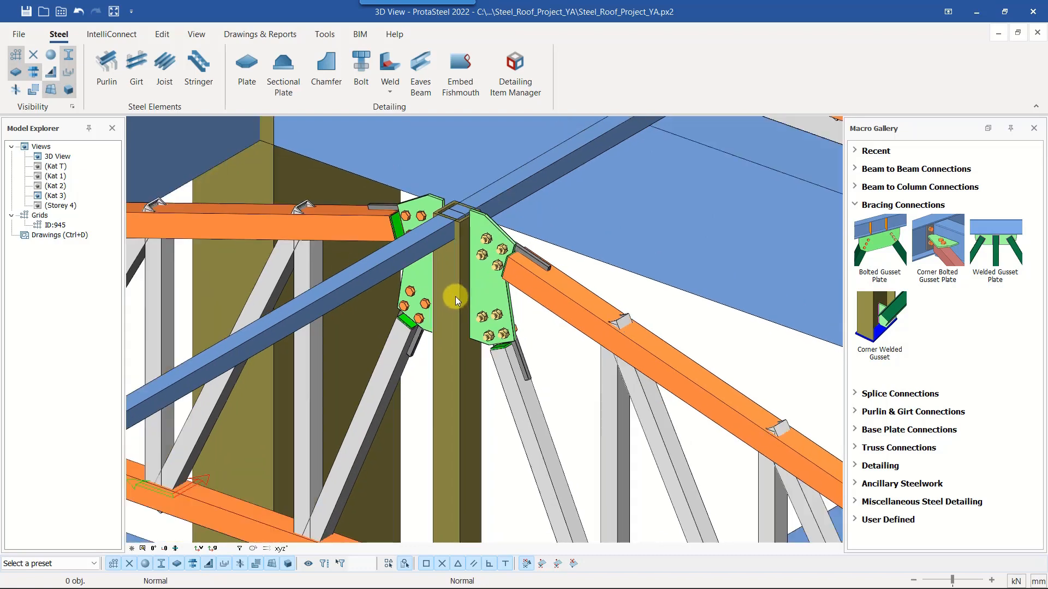
scroll(475, 281, "down", 3)
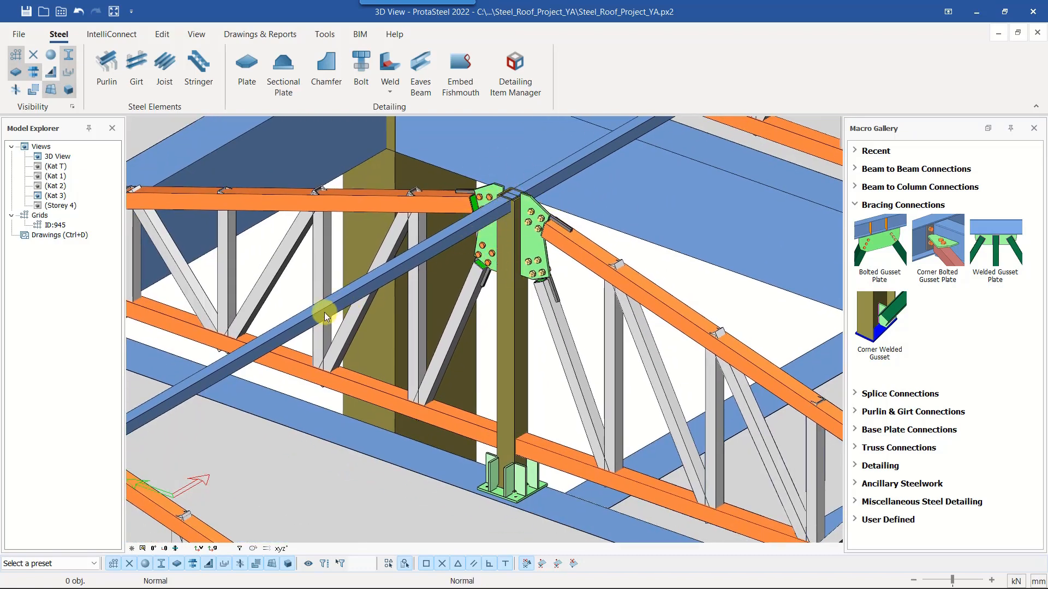
middle_click_drag(607, 144, 600, 166)
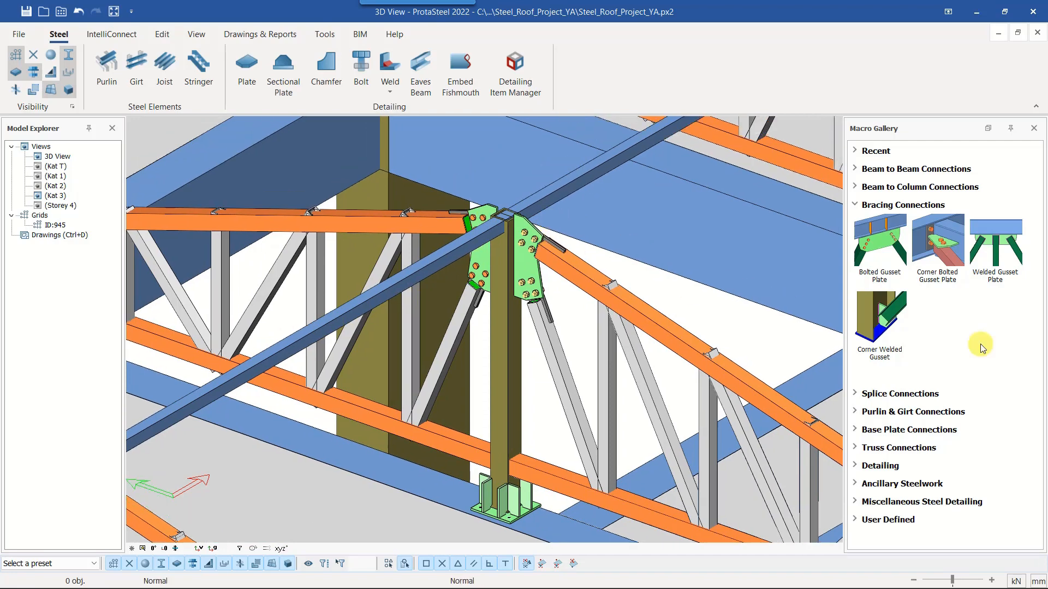
left_click(877, 261)
scroll(495, 252, "up", 3)
left_click(494, 252)
left_click(402, 241)
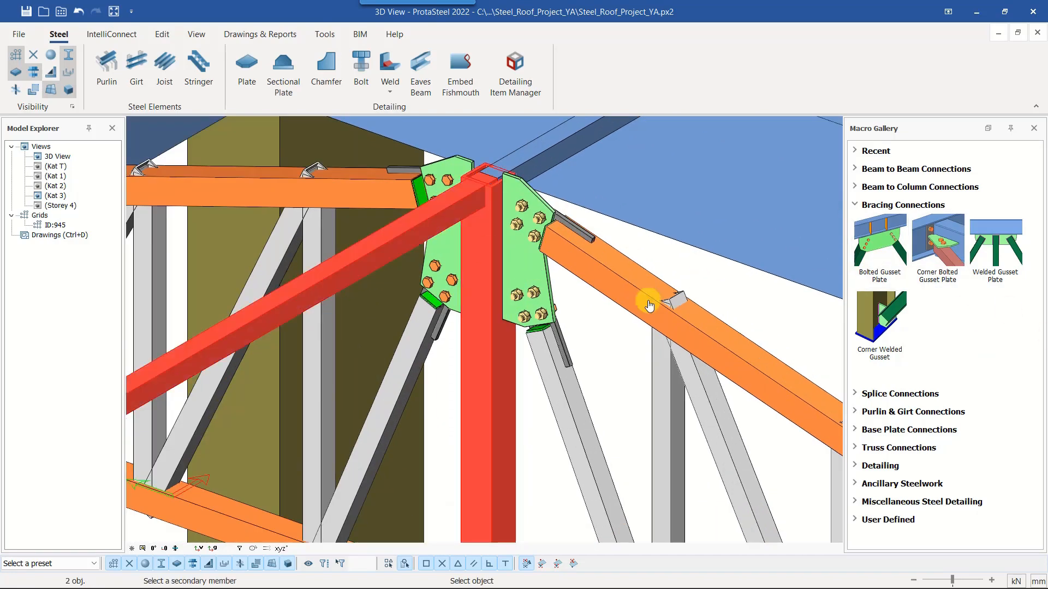
right_click(593, 205)
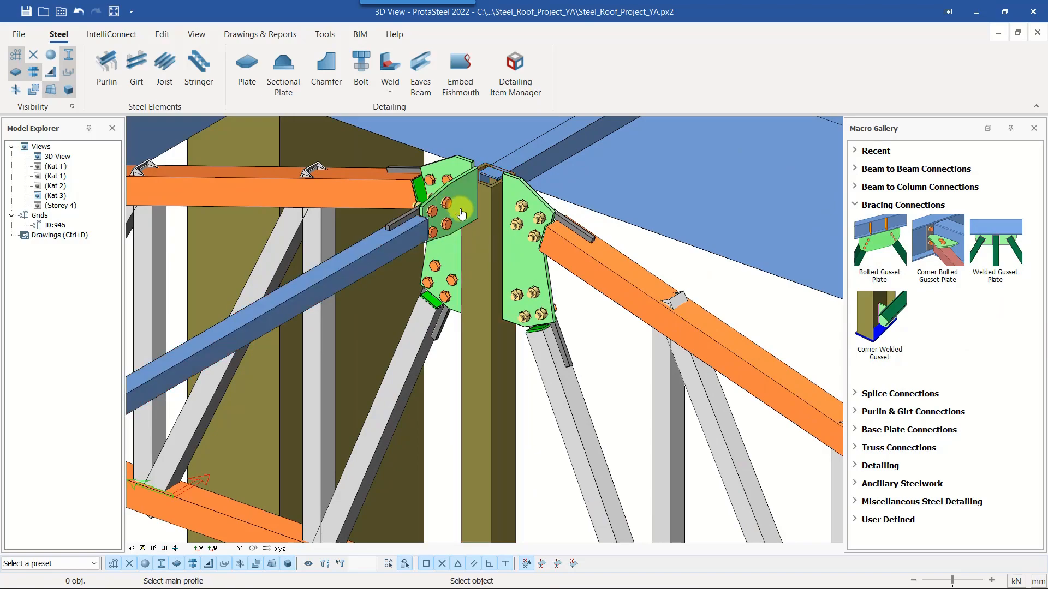
Connect the far ridge beam to the opposite face of the central column with another Bolted Gusset Plate
middle_click_drag(460, 208, 447, 236)
left_click(461, 391)
left_click(525, 185)
right_click(606, 228)
key("Escape")
Extend the top of the TUBO100X100X10 central column by setting its End x offset to 50
middle_click_drag(531, 195, 427, 279)
left_click(519, 221)
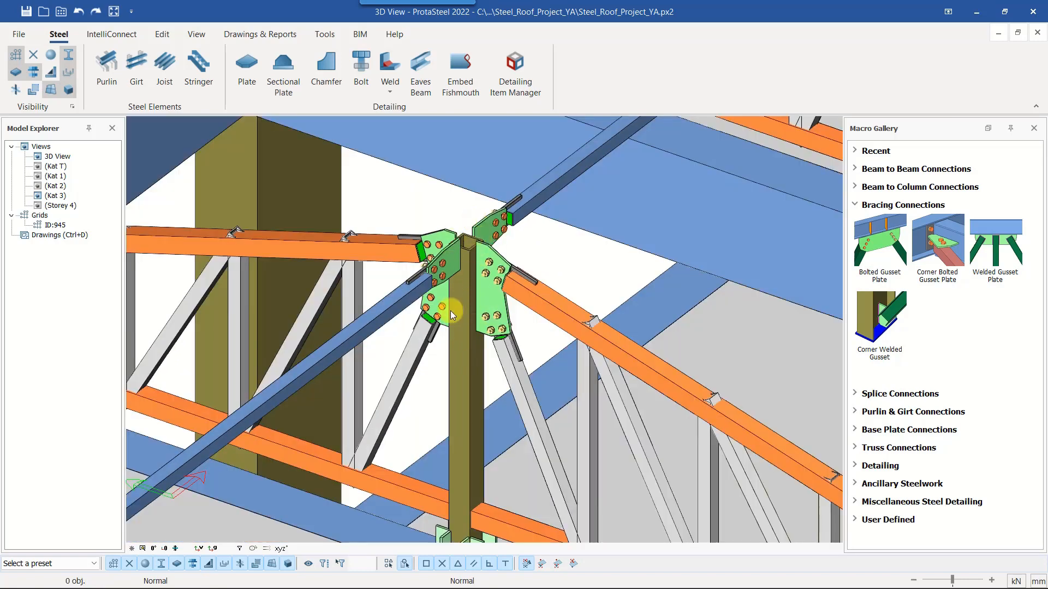
middle_click_drag(410, 341, 375, 329)
left_click(376, 329)
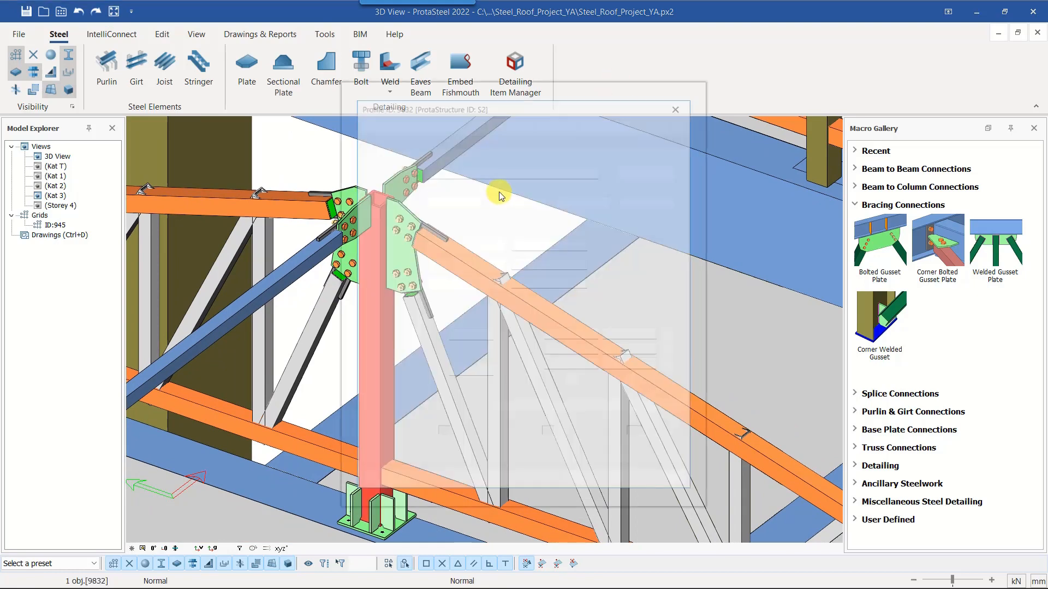
left_click_drag(549, 94, 729, 69)
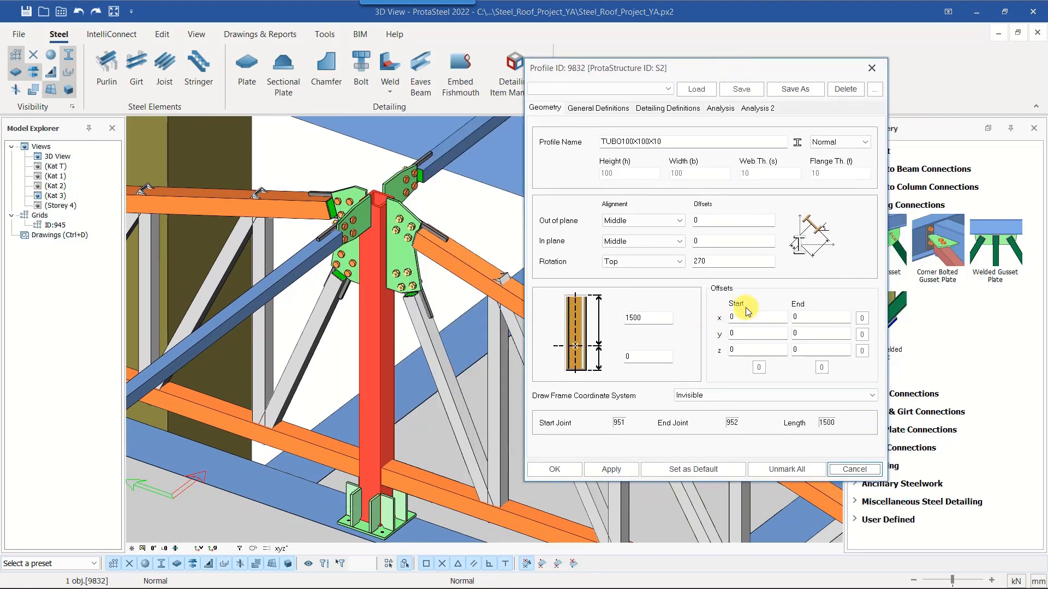
left_click(809, 319)
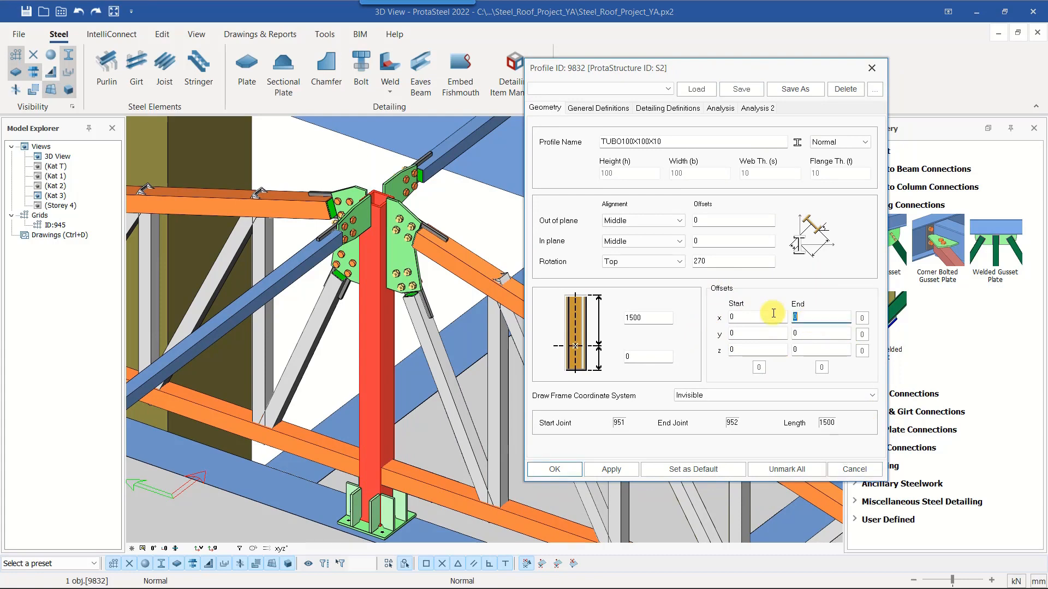
left_click(611, 470)
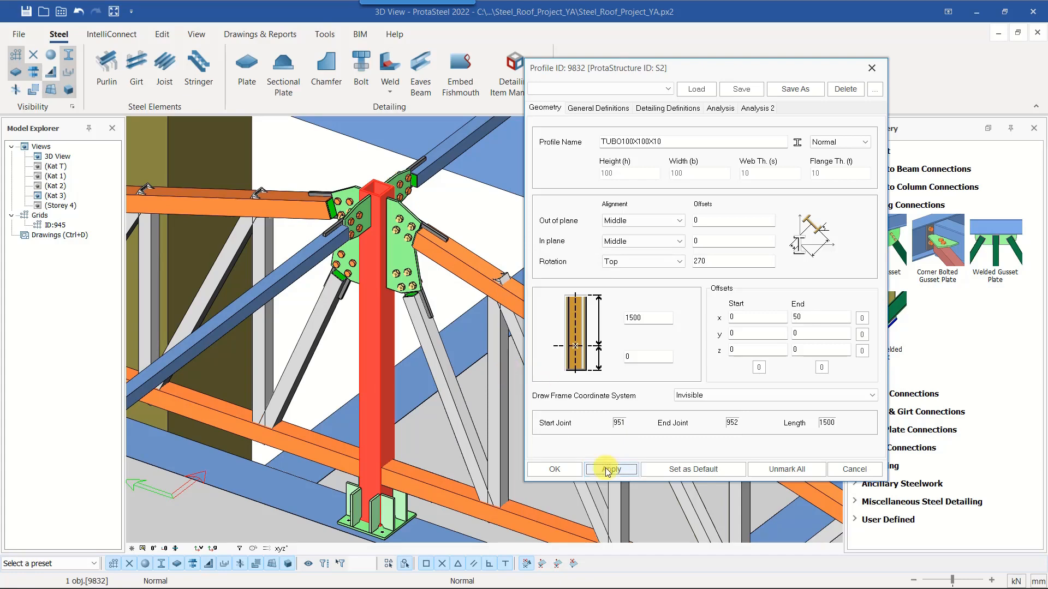
left_click(556, 470)
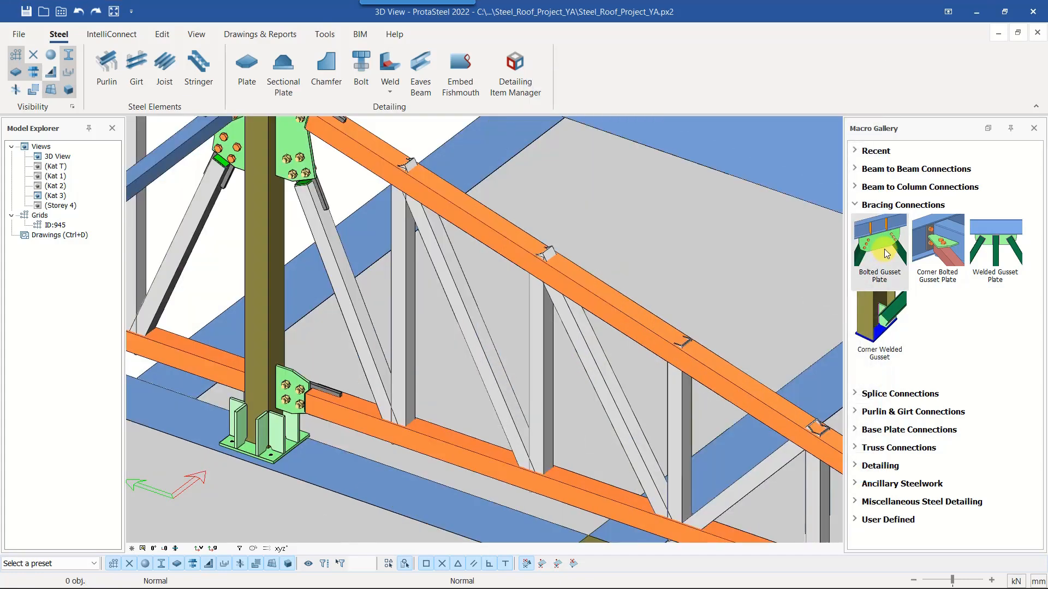
Connect the first vertical and diagonal beside the central column to the bottom chord with a Bolted Gusset Plate
left_click(884, 248)
left_click(423, 442)
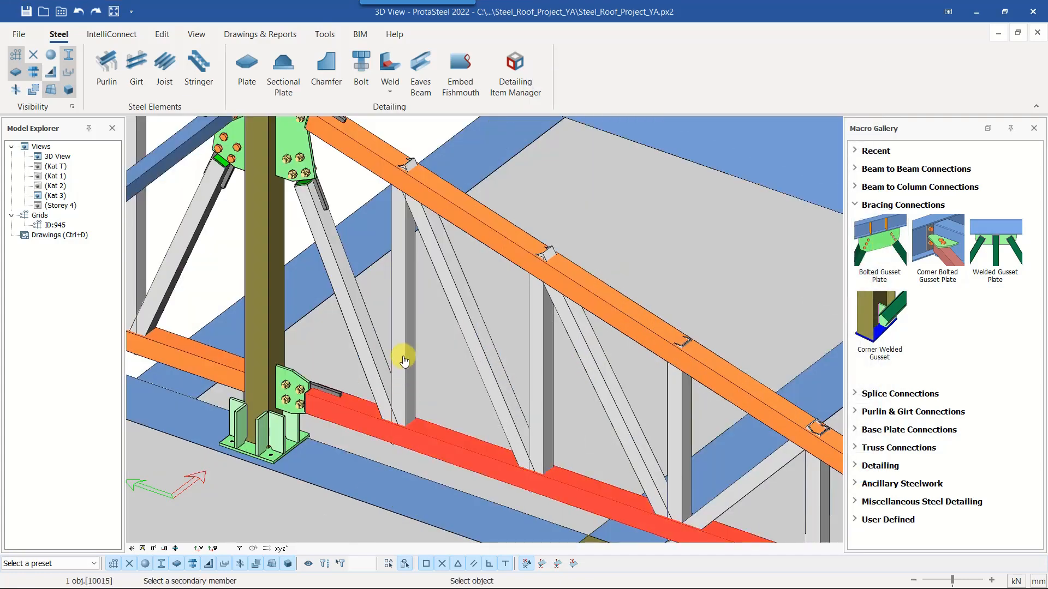
left_click(403, 355)
left_click(358, 339)
right_click(455, 365)
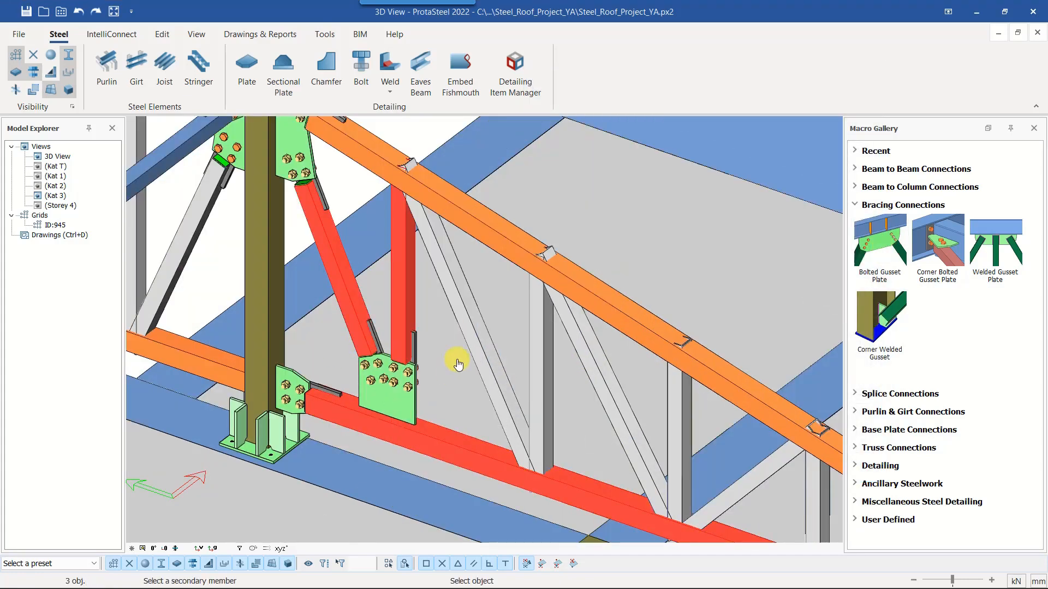
Change the Secondary 1 connection of the new bottom chord gusset plate from Bolted to Welded and apply it
middle_click_drag(437, 408, 335, 399)
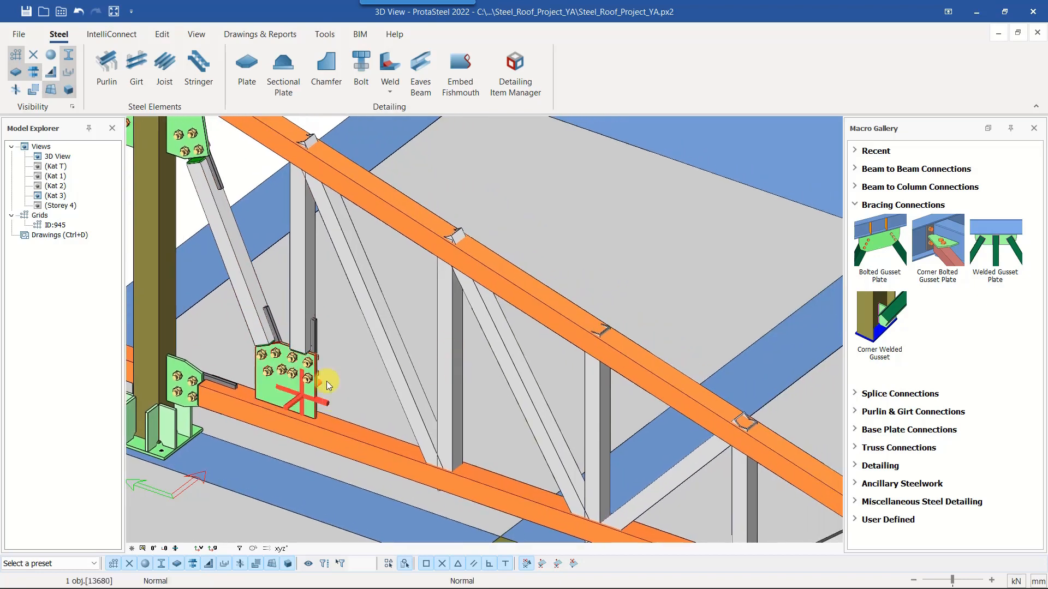
double_click(327, 381)
left_click_drag(521, 153, 660, 102)
left_click(459, 116)
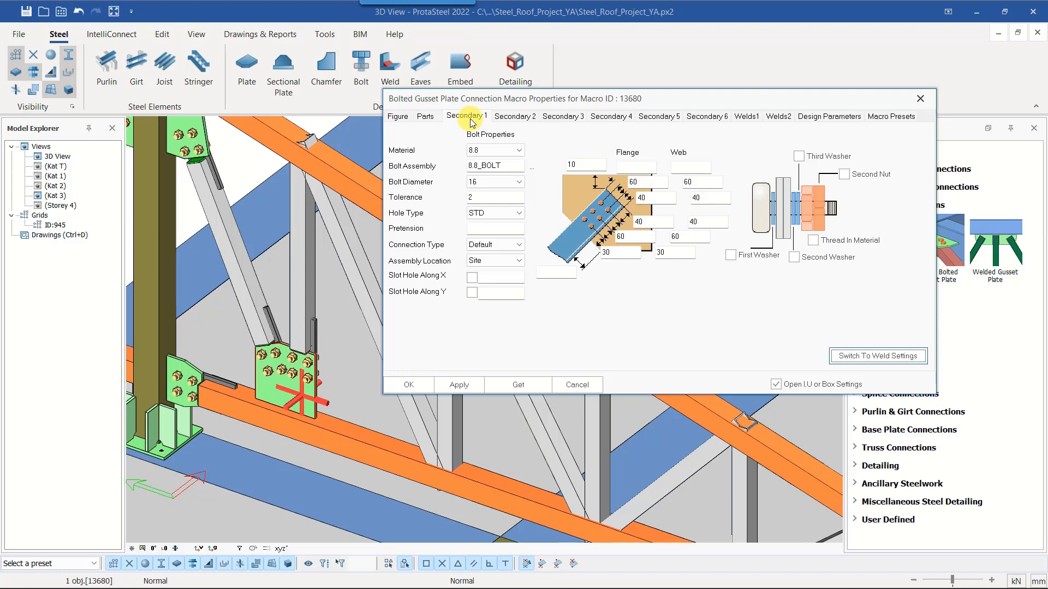
left_click(900, 356)
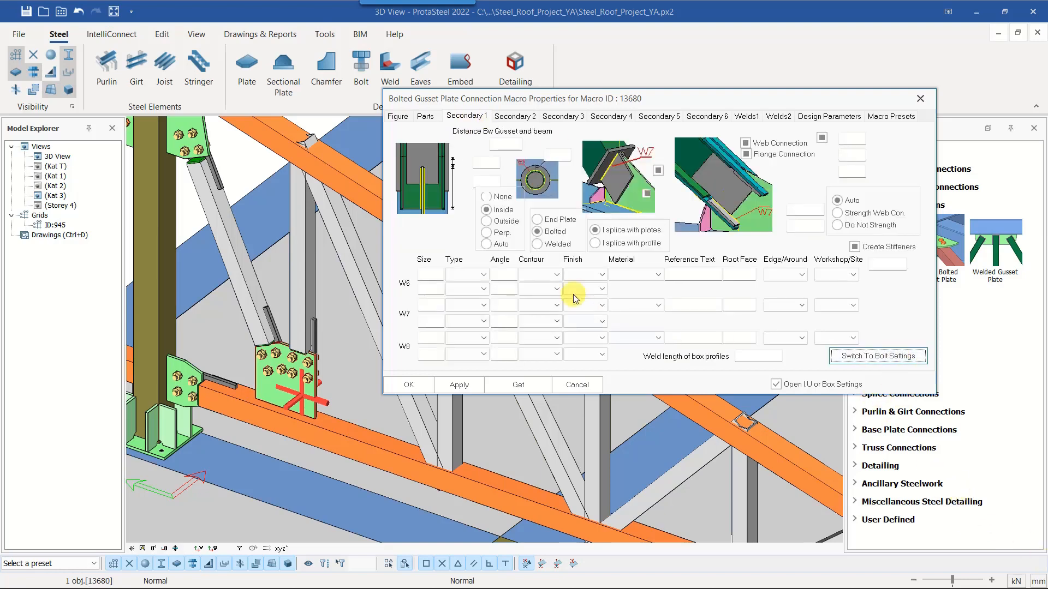
left_click(539, 246)
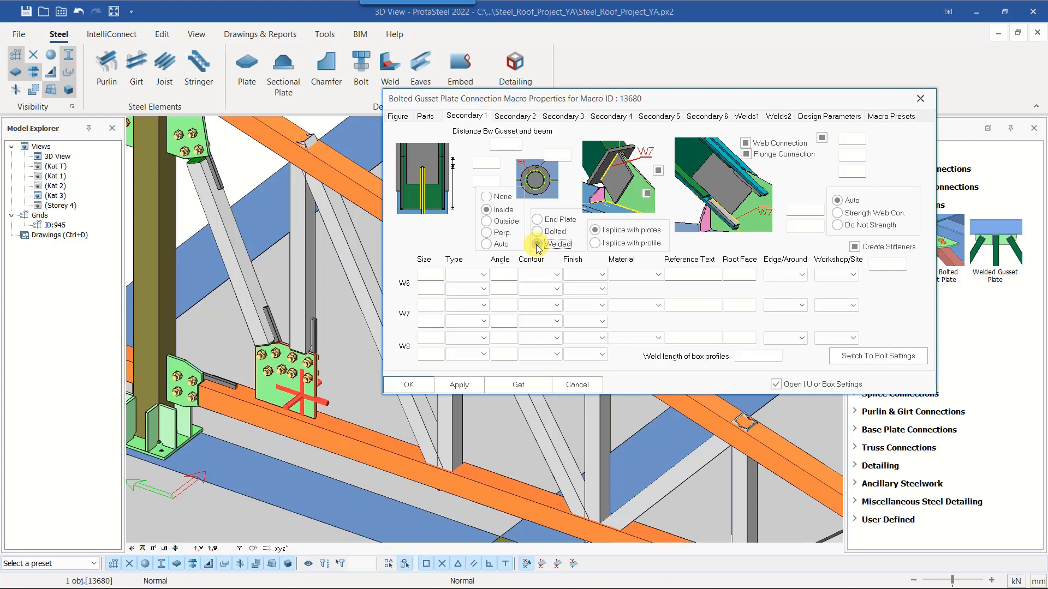
left_click(460, 386)
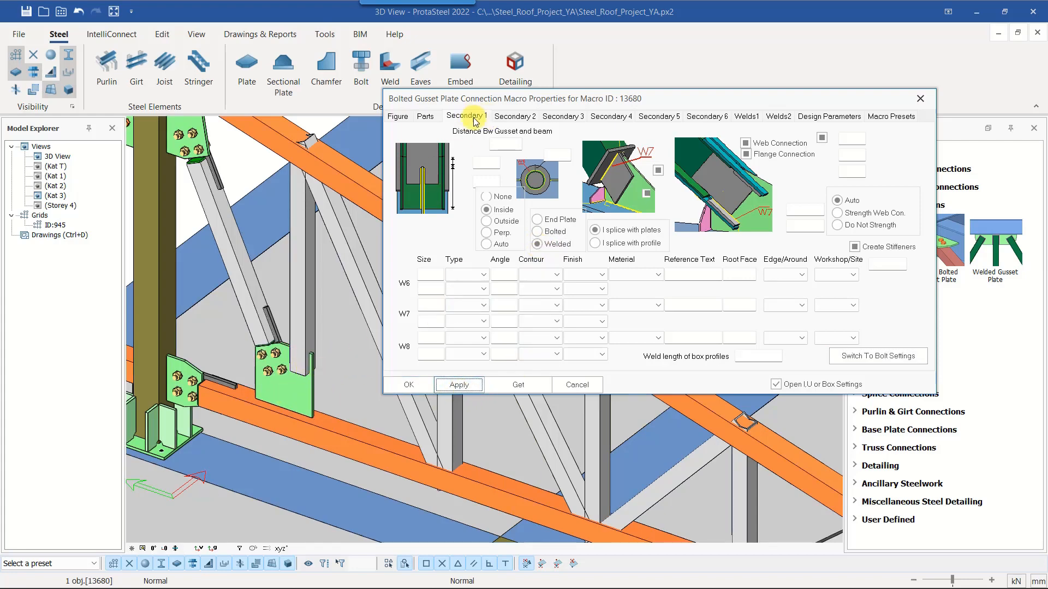
Set the Secondary 2 connection of the same gusset plate to Welded and accept the macro properties
left_click(513, 117)
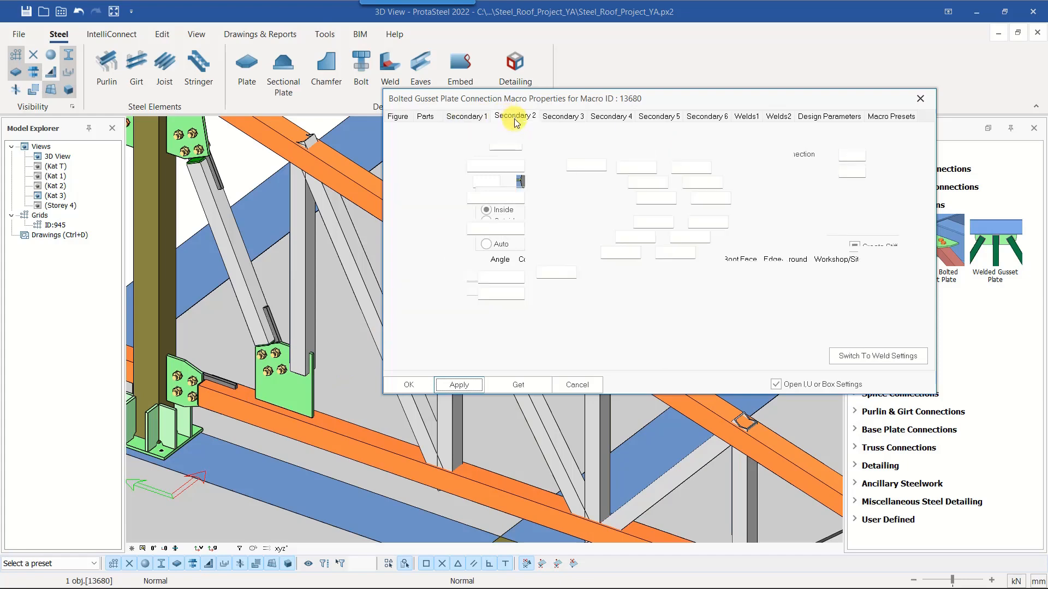
left_click(868, 358)
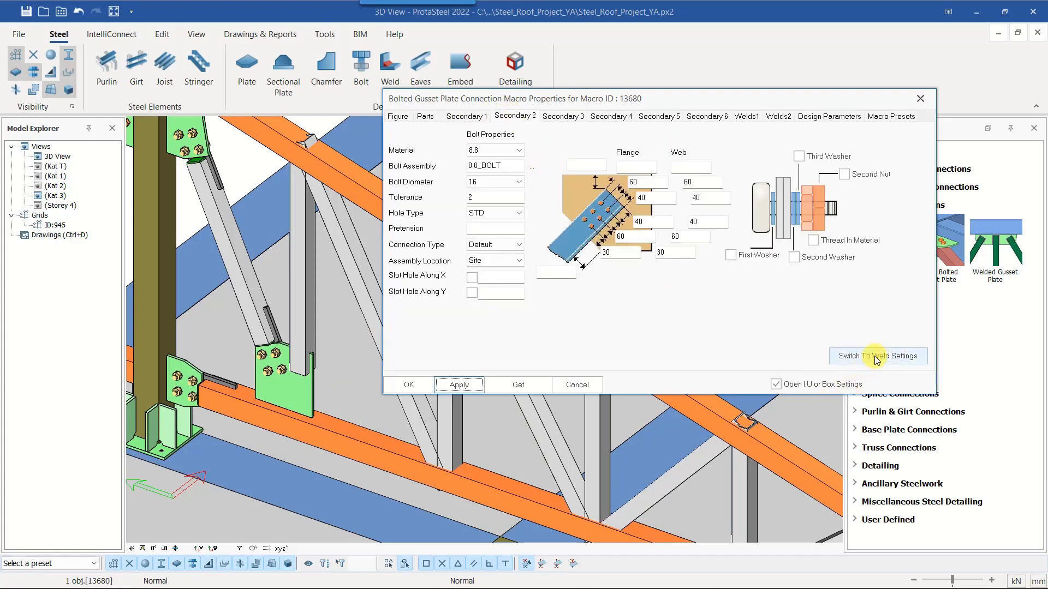
left_click(418, 388)
scroll(288, 376, "up", 5)
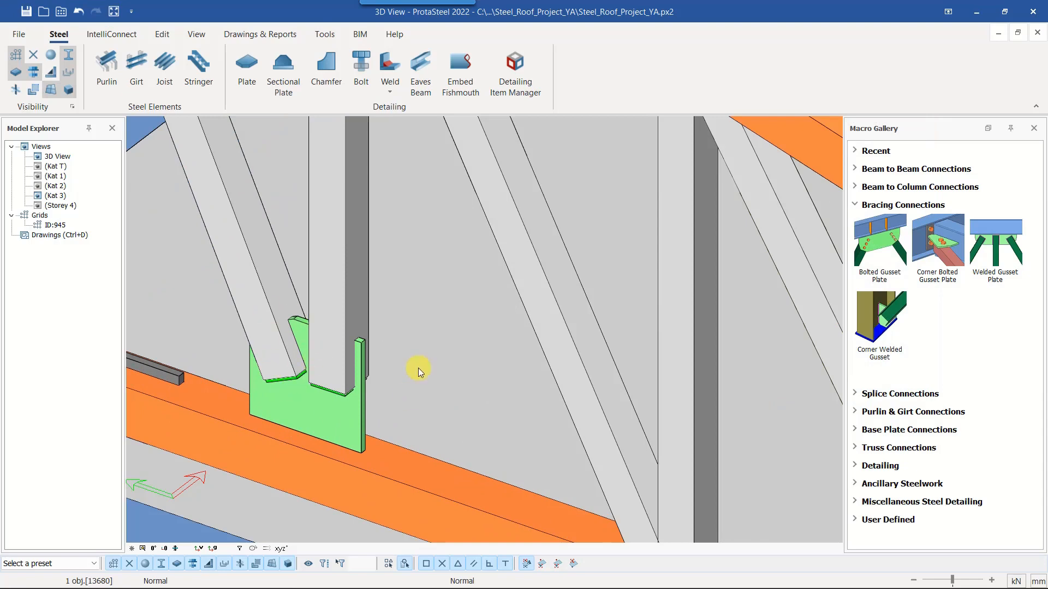
scroll(316, 375, "down", 10)
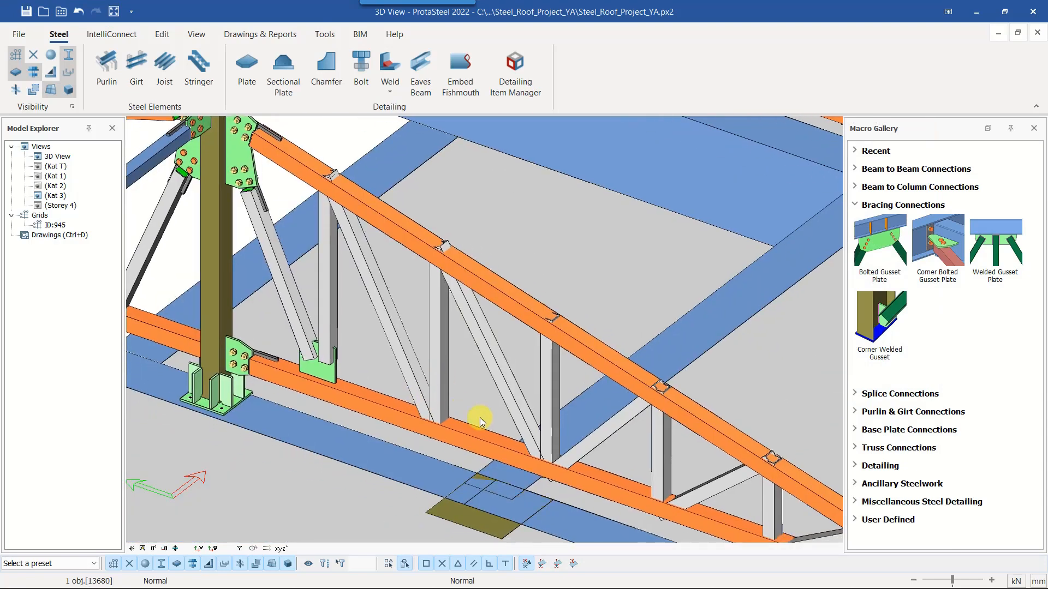
Join the next vertical and diagonal to the bottom chord with a Welded Pipe truss connection
scroll(440, 422, "up", 3)
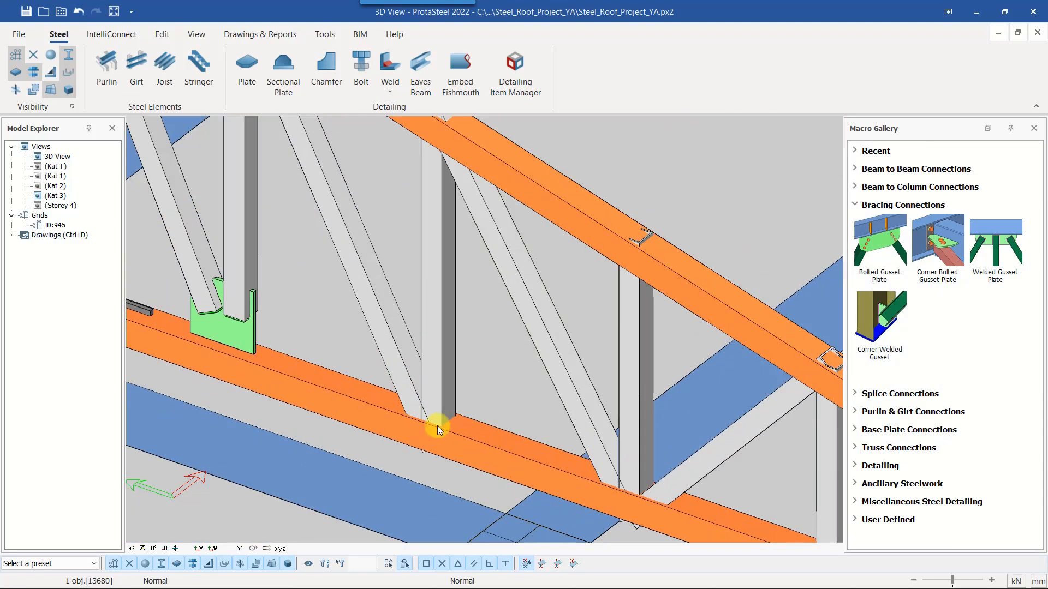
scroll(448, 415, "up", 1)
left_click(873, 448)
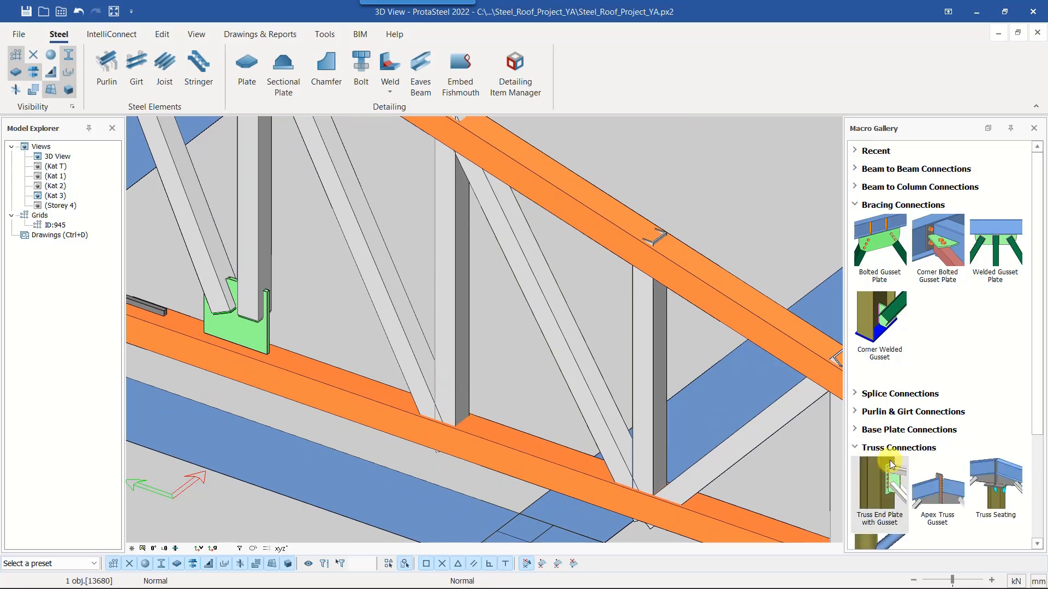
scroll(921, 457, "down", 3)
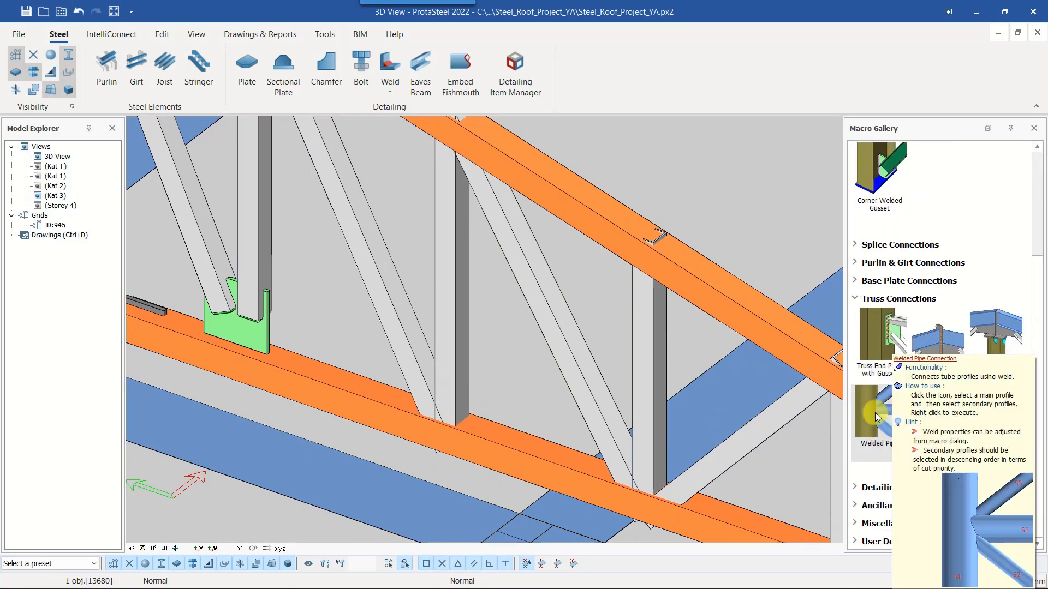
left_click(879, 420)
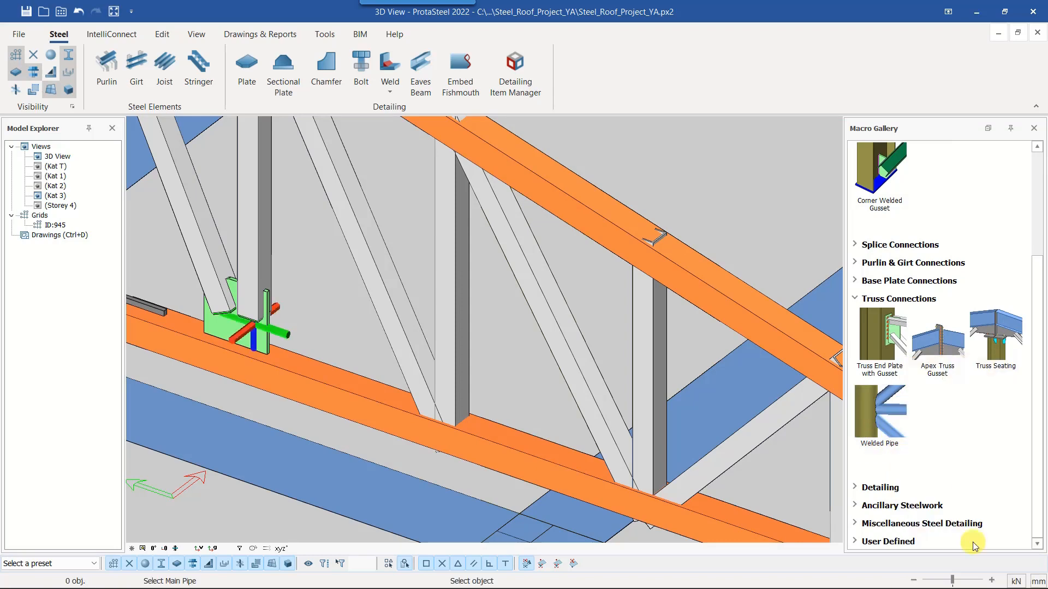
left_click(494, 431)
left_click(455, 321)
left_click(423, 353)
right_click(490, 390)
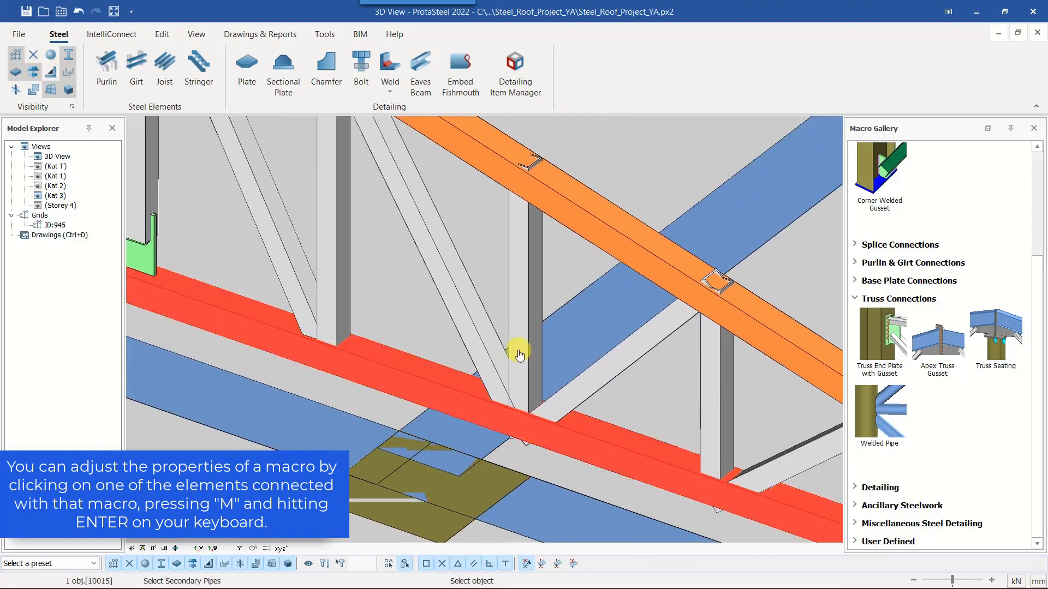
Weld the remaining verticals and diagonals to the bottom chord with Welded Pipe connections, up to the end column
left_click(519, 351)
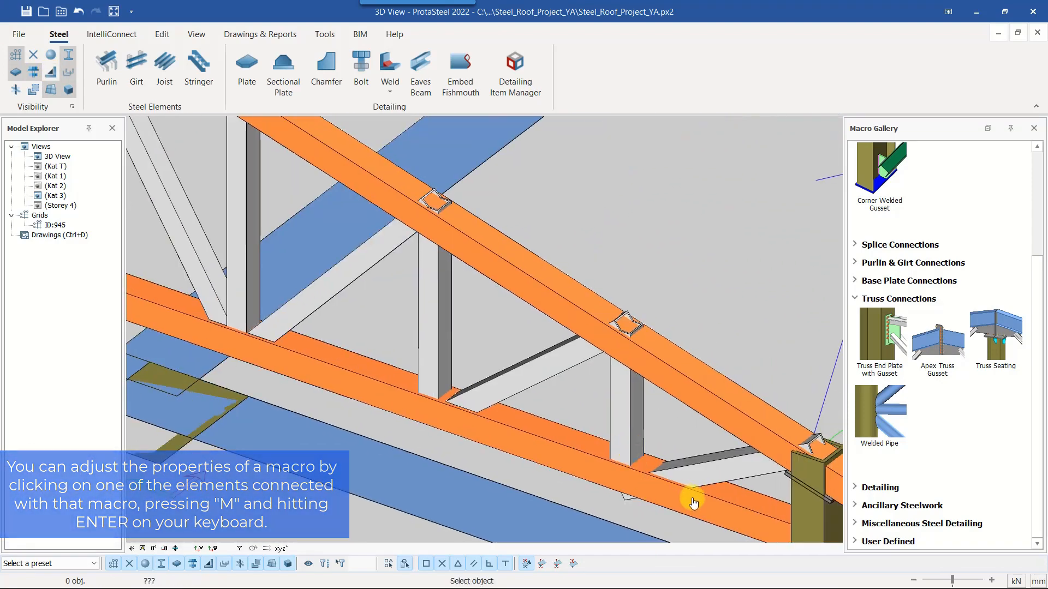
left_click(698, 483)
left_click(703, 453)
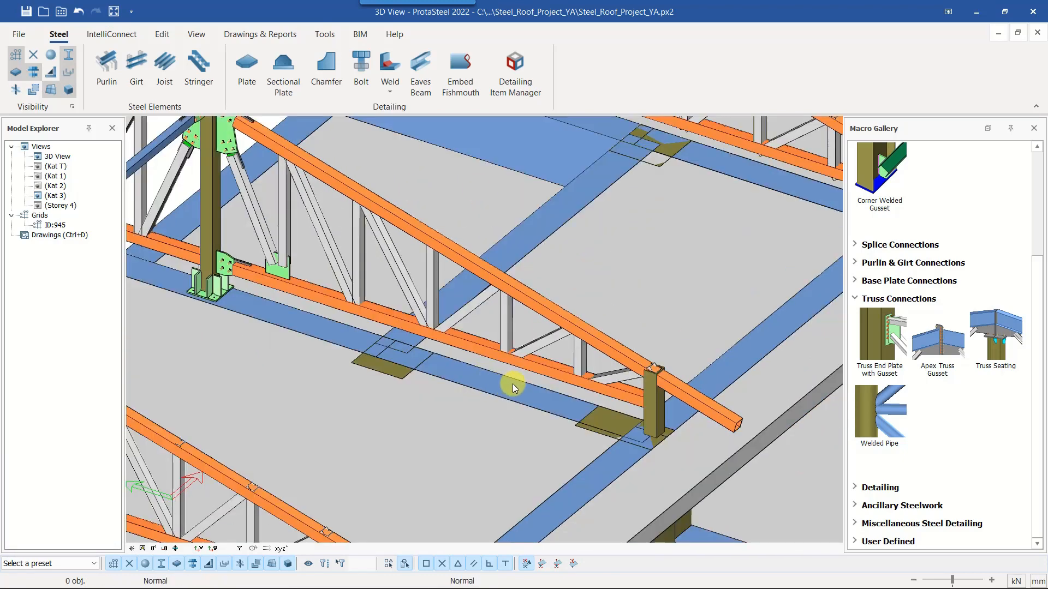
Create a two-point elevation view along the truss showing where the end column meets the top chord
middle_click_drag(685, 408, 615, 380)
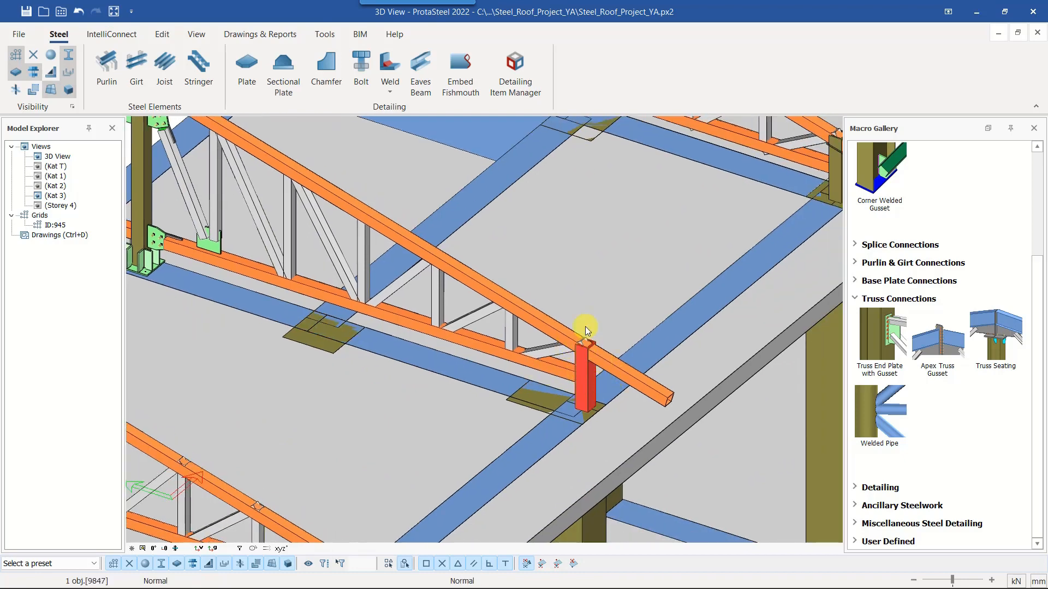
scroll(577, 351, "up", 3)
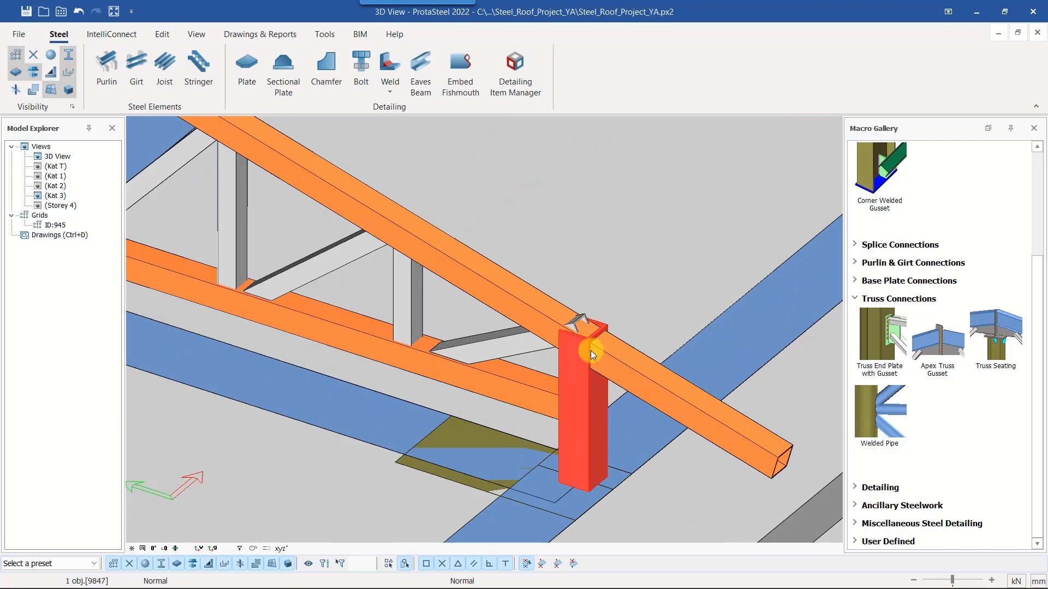
scroll(584, 355, "up", 3)
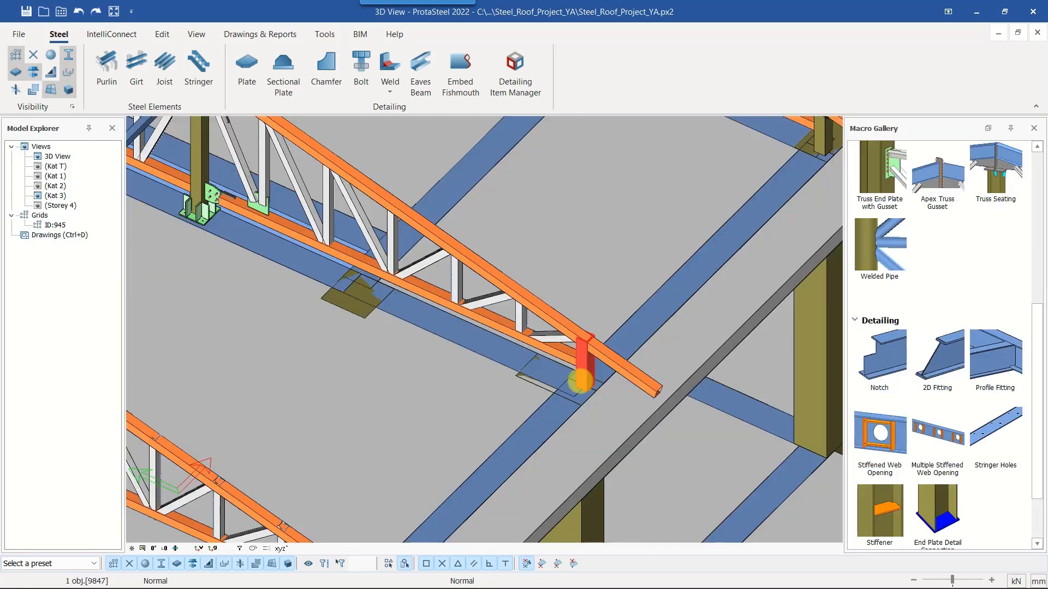
scroll(579, 378, "up", 3)
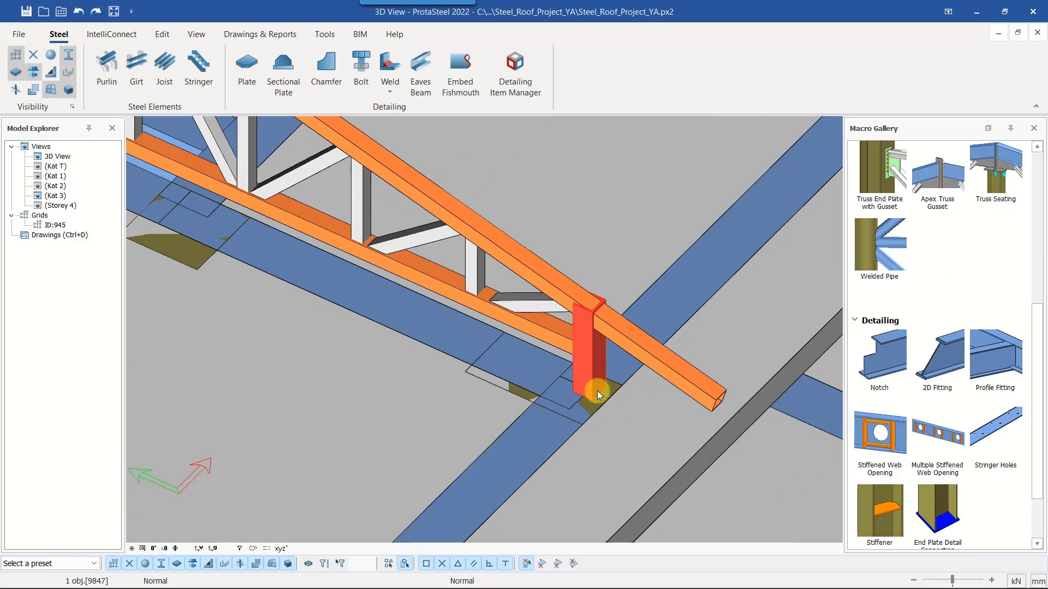
left_click(197, 35)
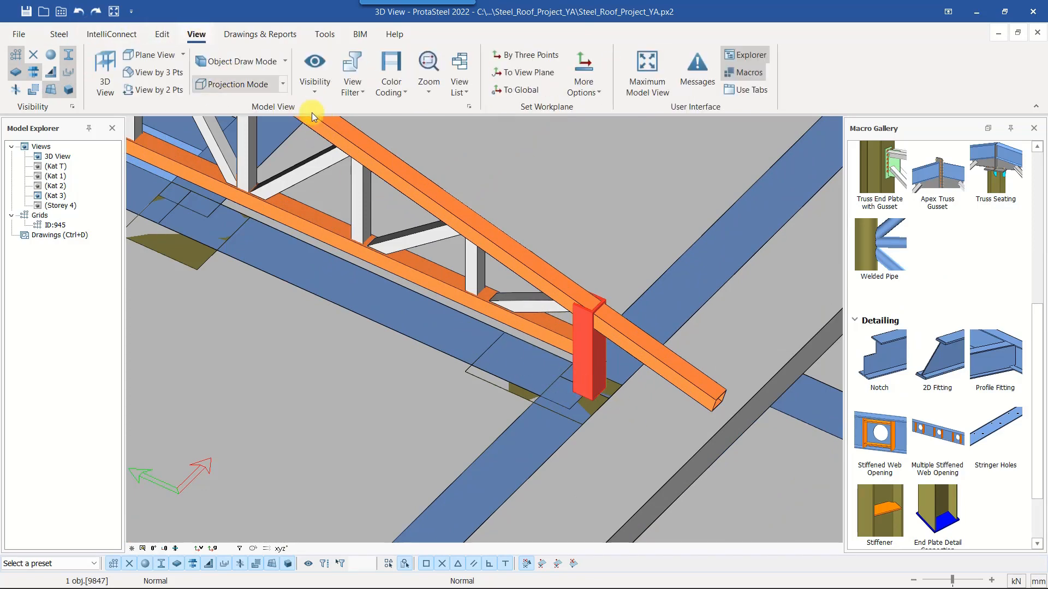
left_click(164, 93)
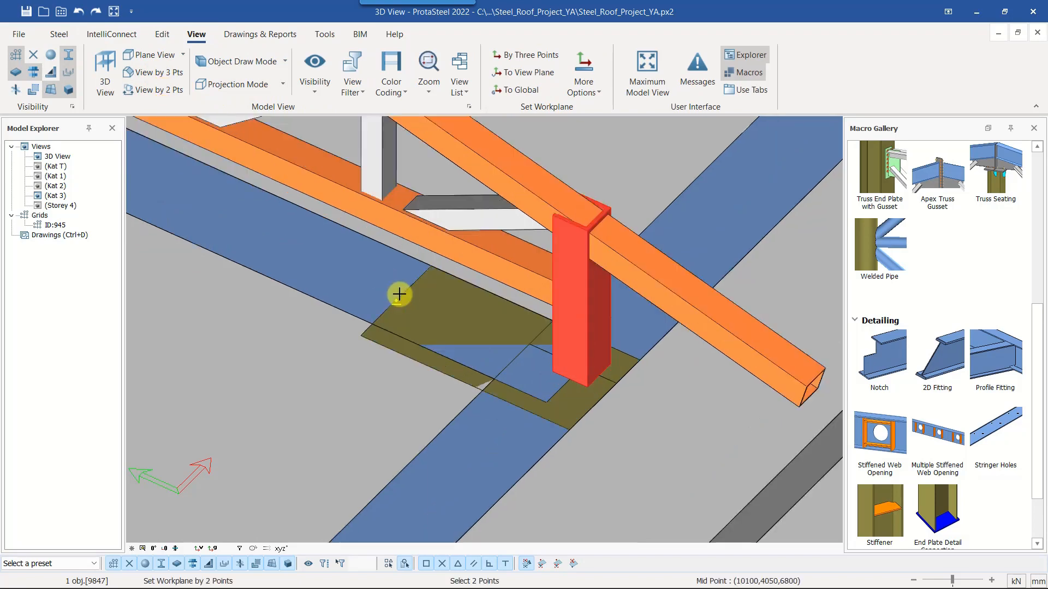
left_click(399, 294)
left_click(528, 318)
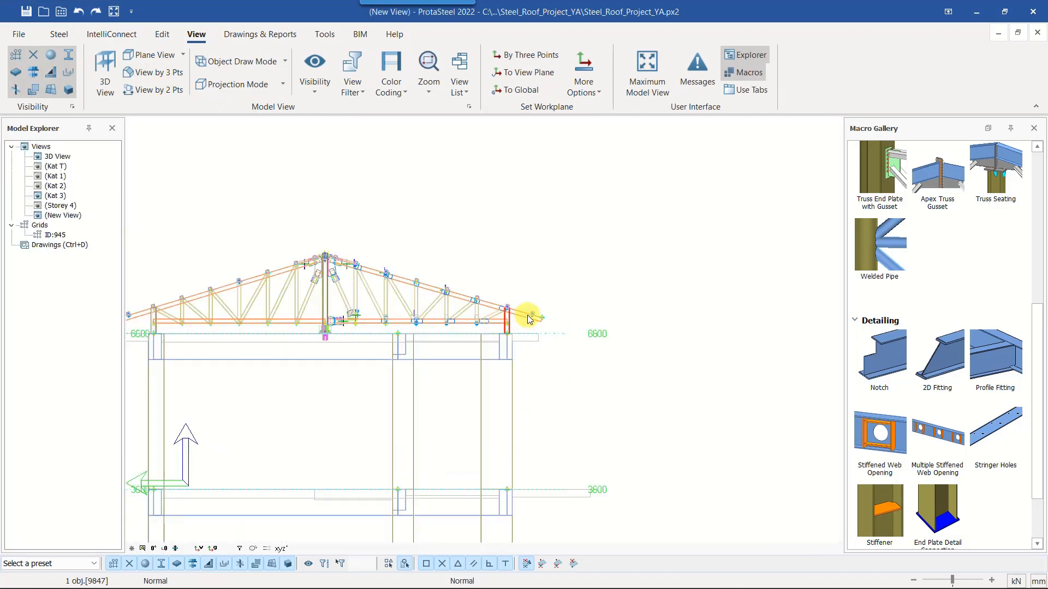
scroll(527, 319, "up", 6)
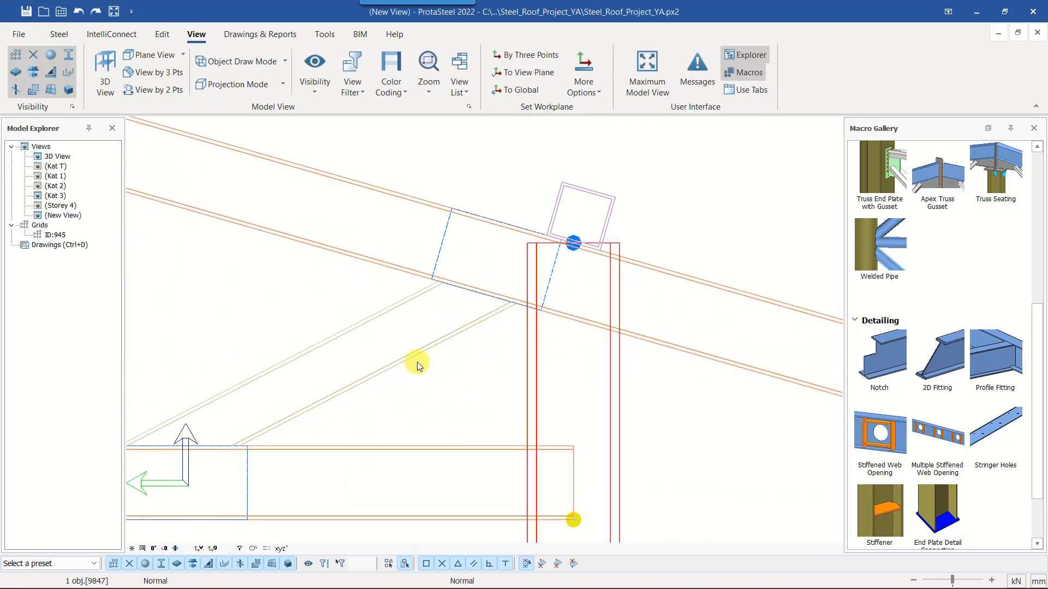
key("ctrl+1")
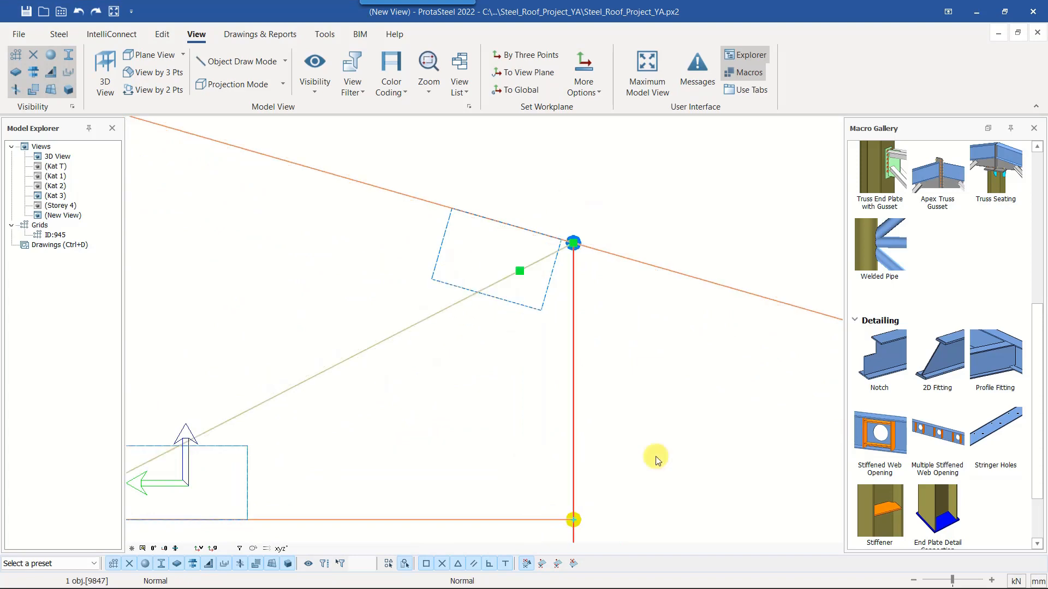
key("ctrl+3")
key("ctrl+1")
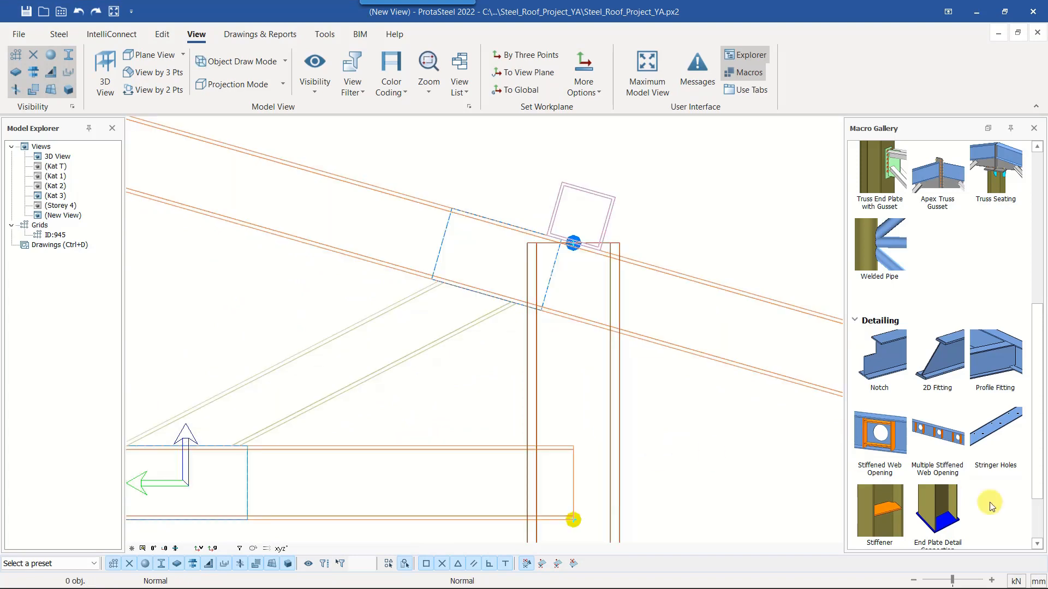
Trim the top of the end column along the underside of the sloping top chord with a 2D Fitting
left_click(939, 366)
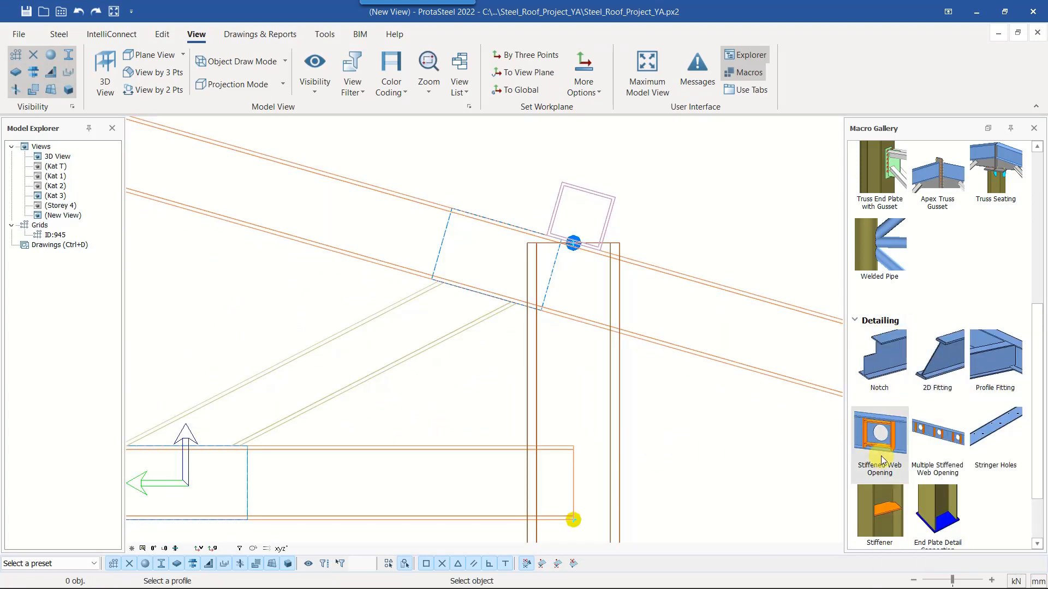
middle_click_drag(621, 375, 582, 347)
left_click(573, 326)
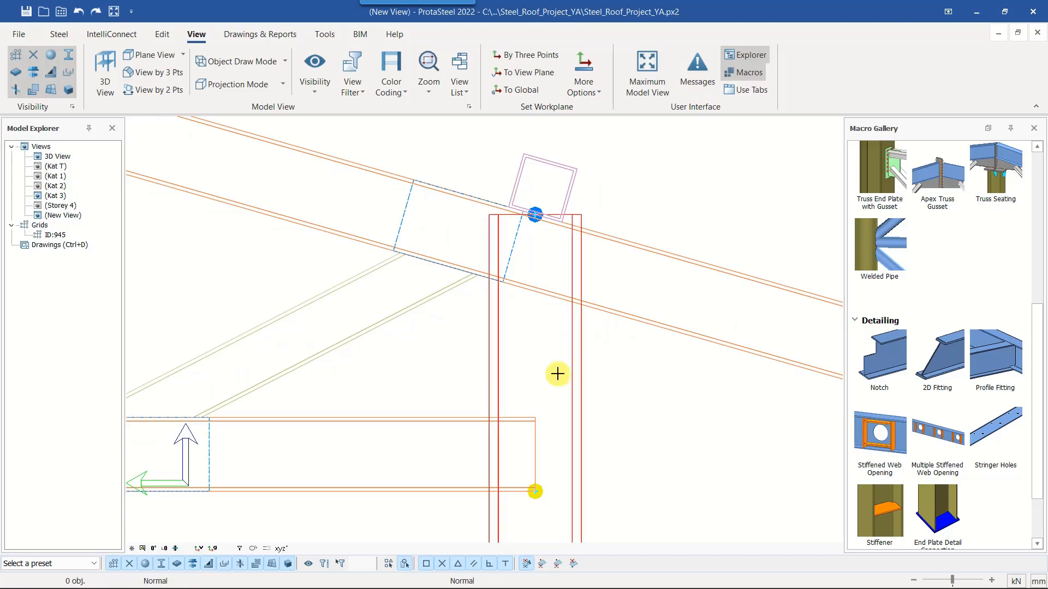
middle_click_drag(501, 296, 440, 271)
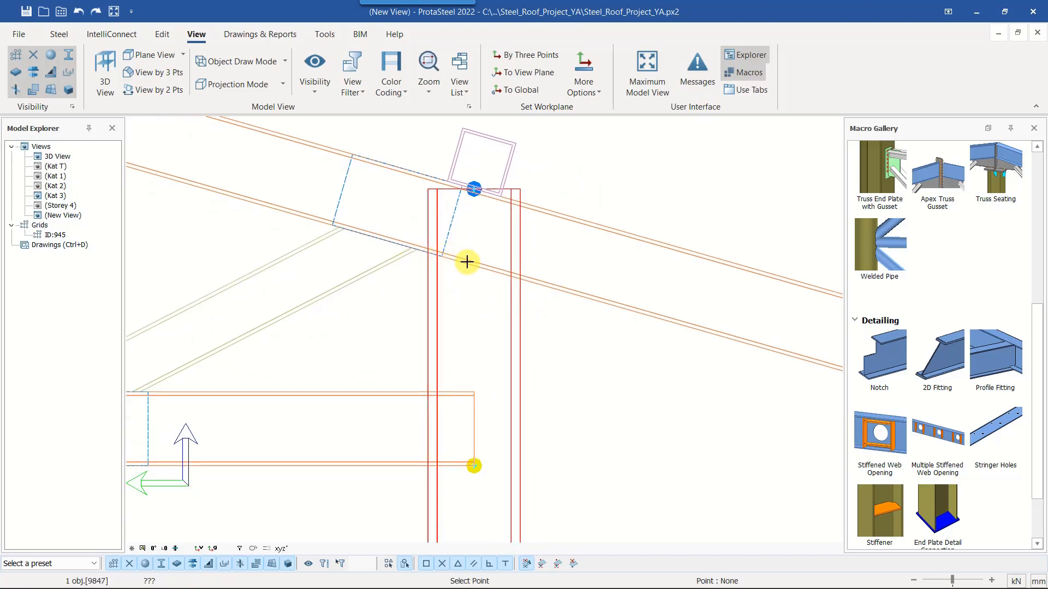
left_click(437, 258)
scroll(428, 255, "up", 3)
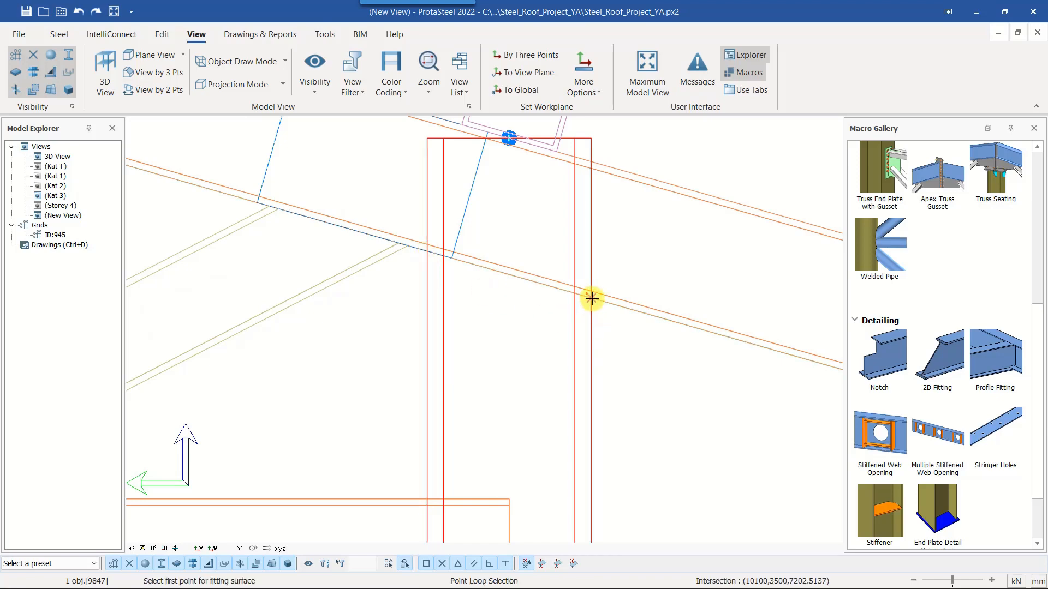
left_click(592, 298)
left_click(428, 252)
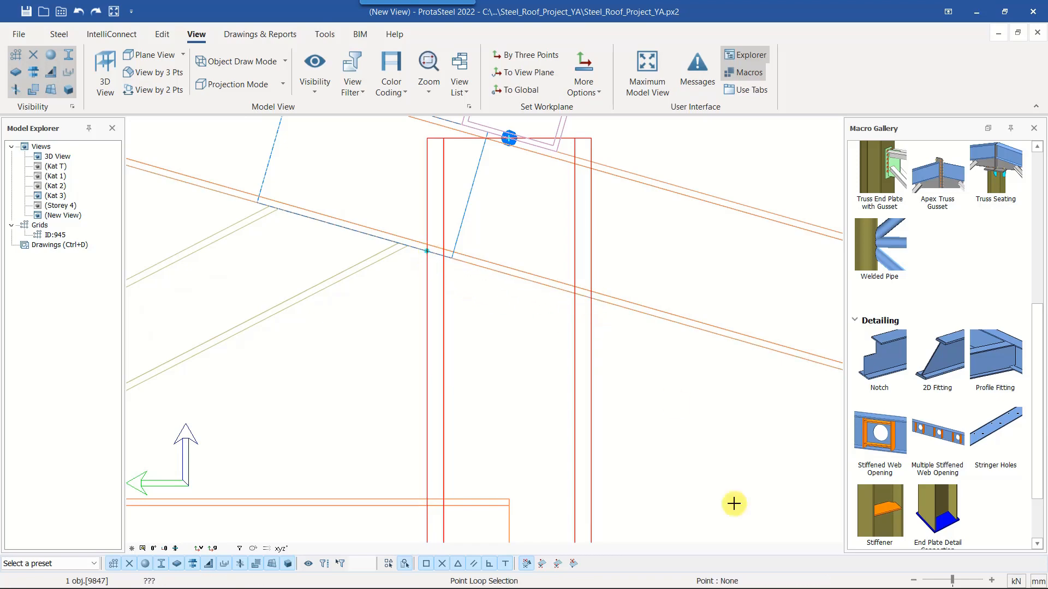
scroll(591, 386, "down", 2)
left_click_drag(624, 252, 620, 259)
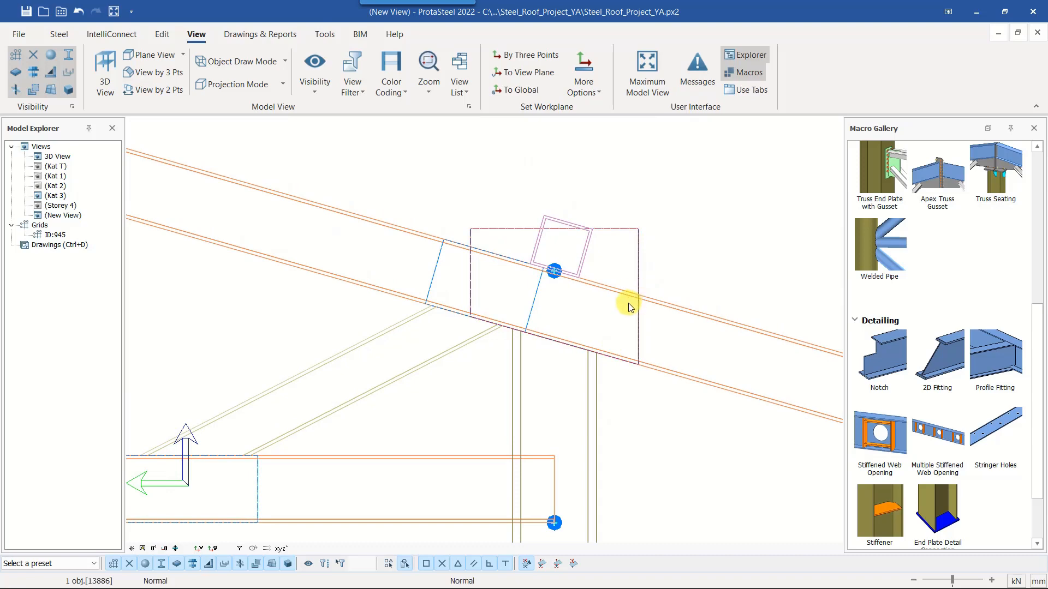
Display the elevation view as shaded solids to check the trimmed column, and return to the 3D View
key("Tab")
key("Tab")
middle_click_drag(629, 402, 640, 369)
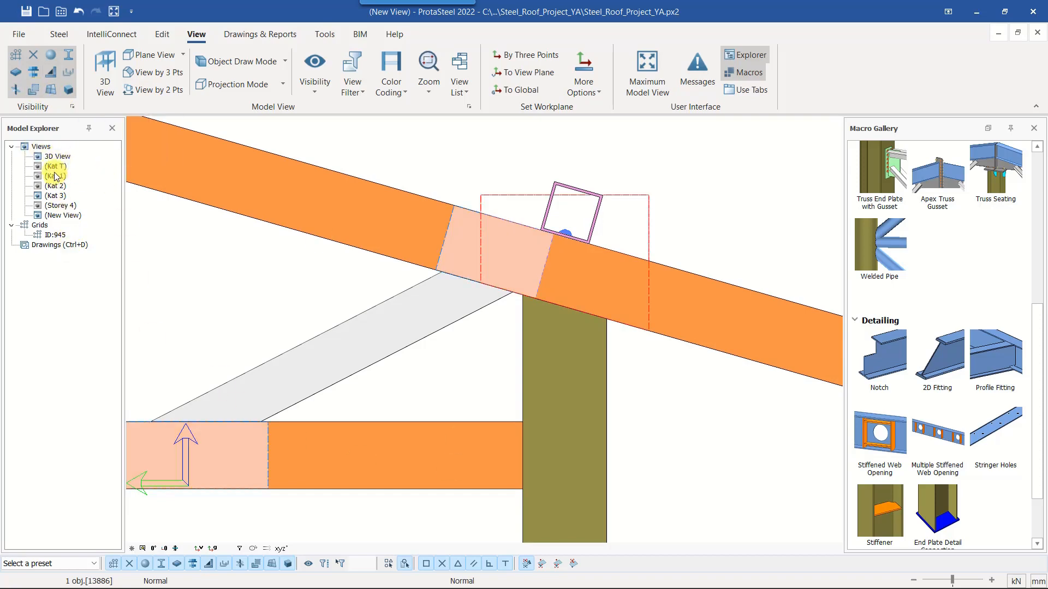
double_click(58, 157)
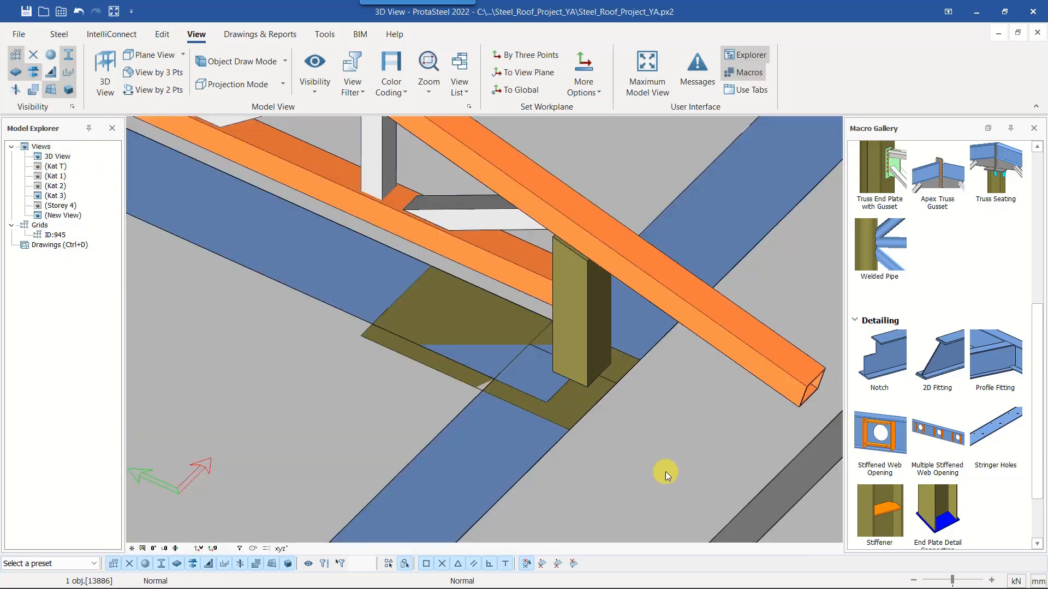
Add a weld along the end column's sloped top edge, joining it to the underside of the top chord
scroll(556, 353, "up", 5)
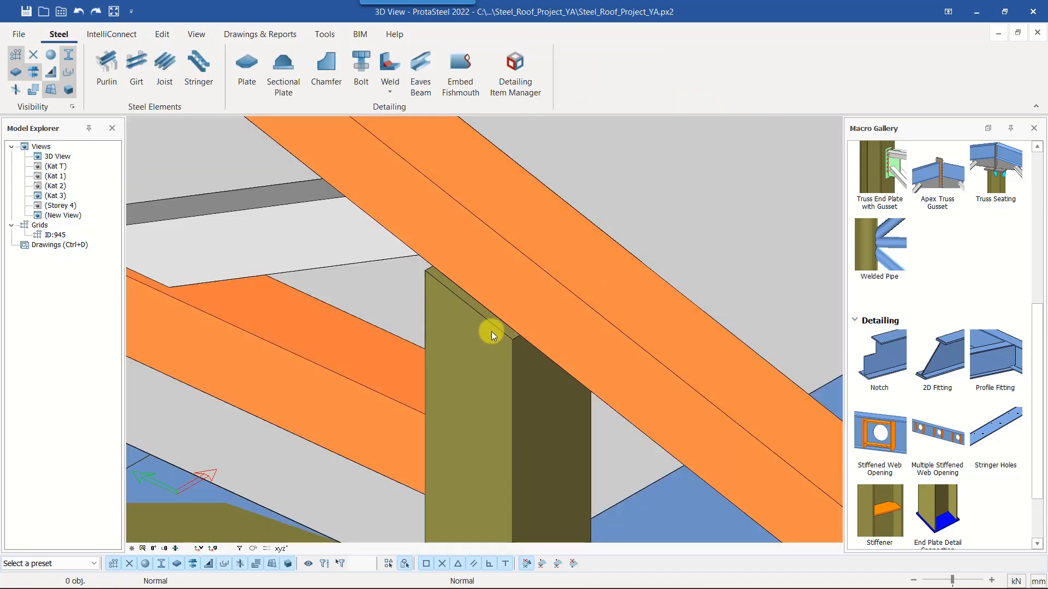
left_click(392, 94)
left_click(419, 115)
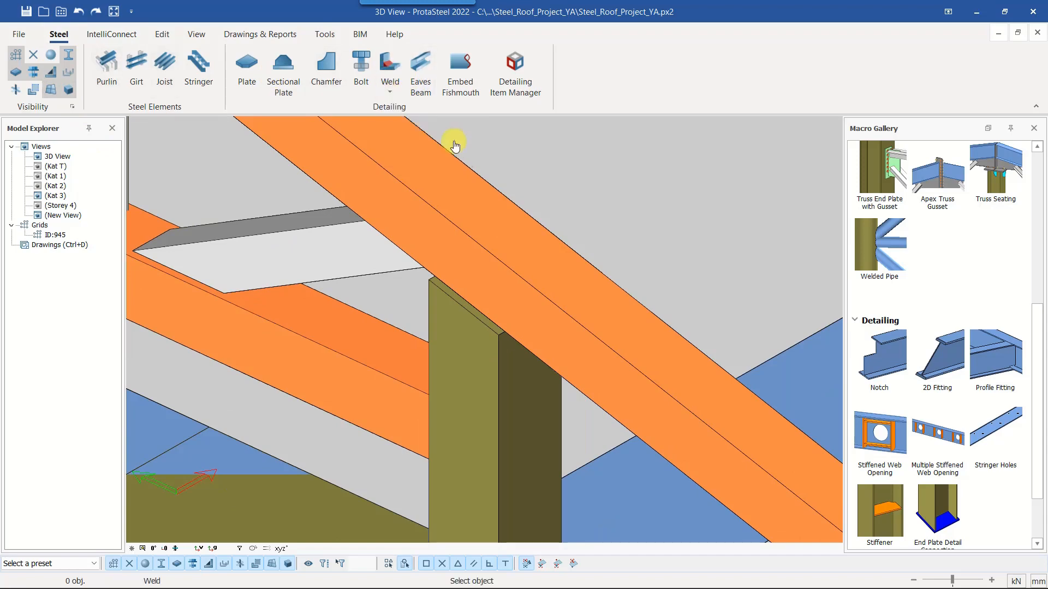
left_click(473, 312)
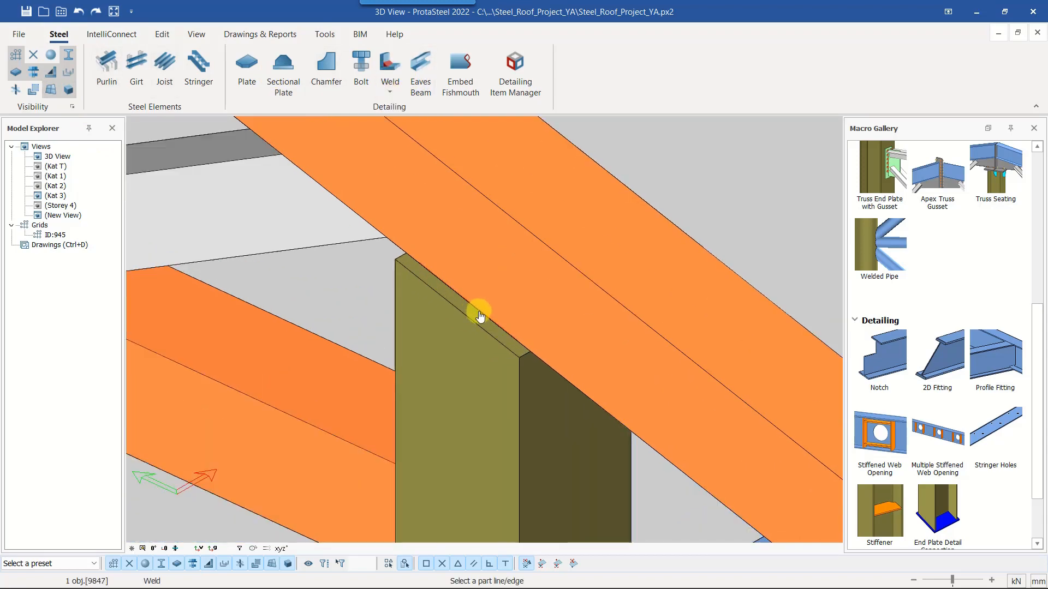
scroll(492, 343, "up", 5)
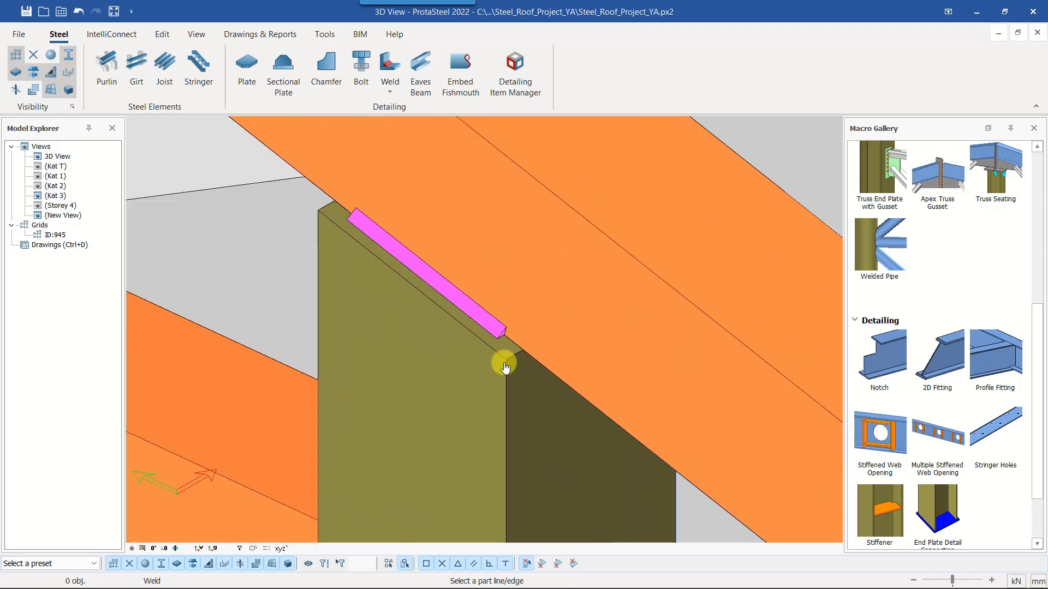
Set the above-line size of the weld between the end column and the top chord to 4
left_click(499, 323)
double_click(492, 321)
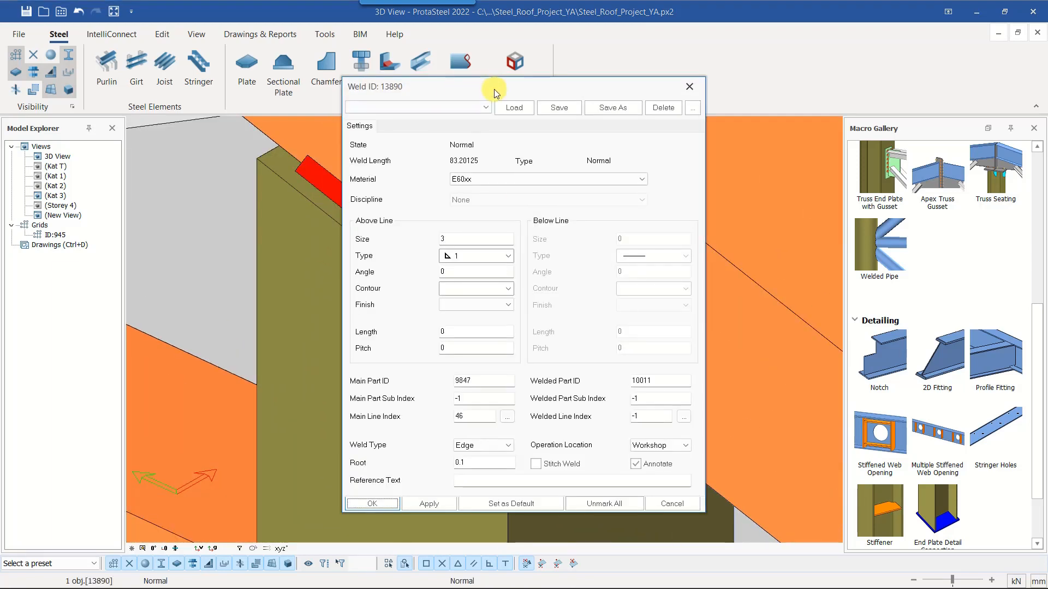
left_click_drag(495, 89, 713, 68)
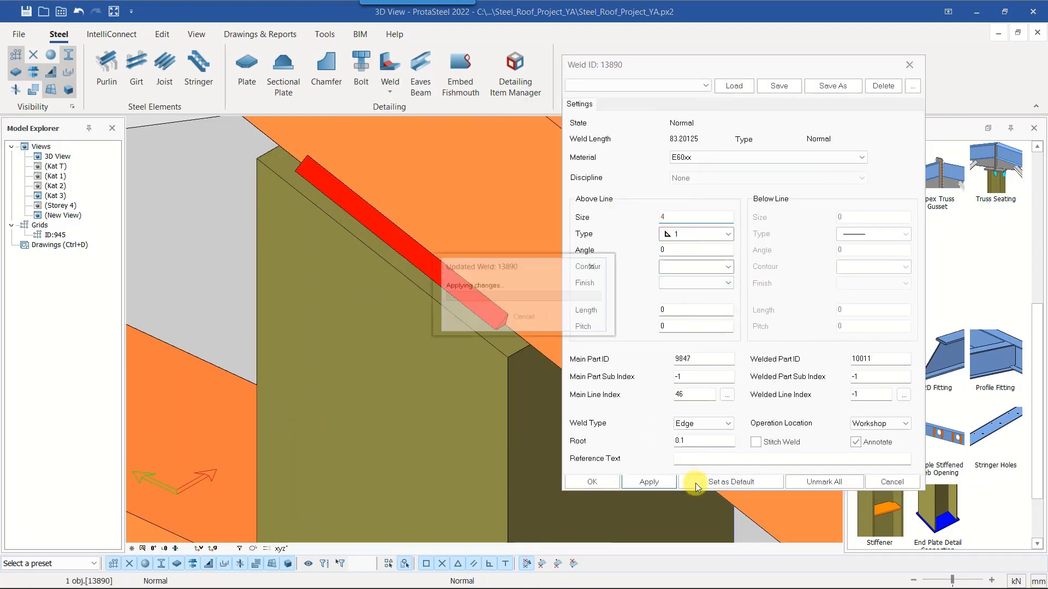
left_click(593, 482)
scroll(525, 305, "down", 5)
scroll(525, 306, "down", 2)
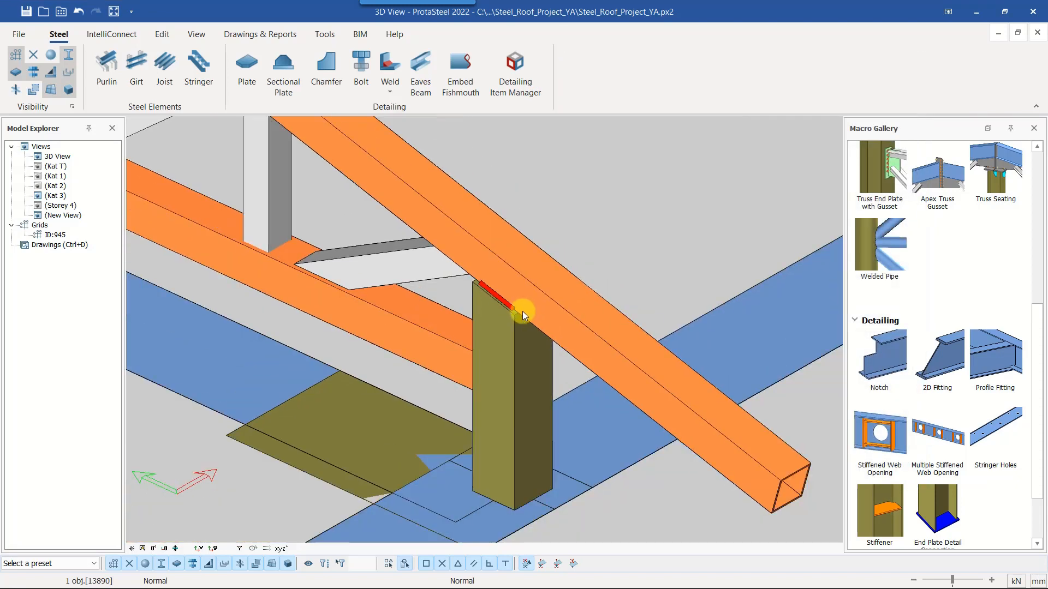
Add a Hollow Section Base Plate connection to the foot of the truss's end column
scroll(522, 311, "down", 1)
middle_click_drag(522, 312, 586, 244)
middle_click_drag(606, 433, 577, 392)
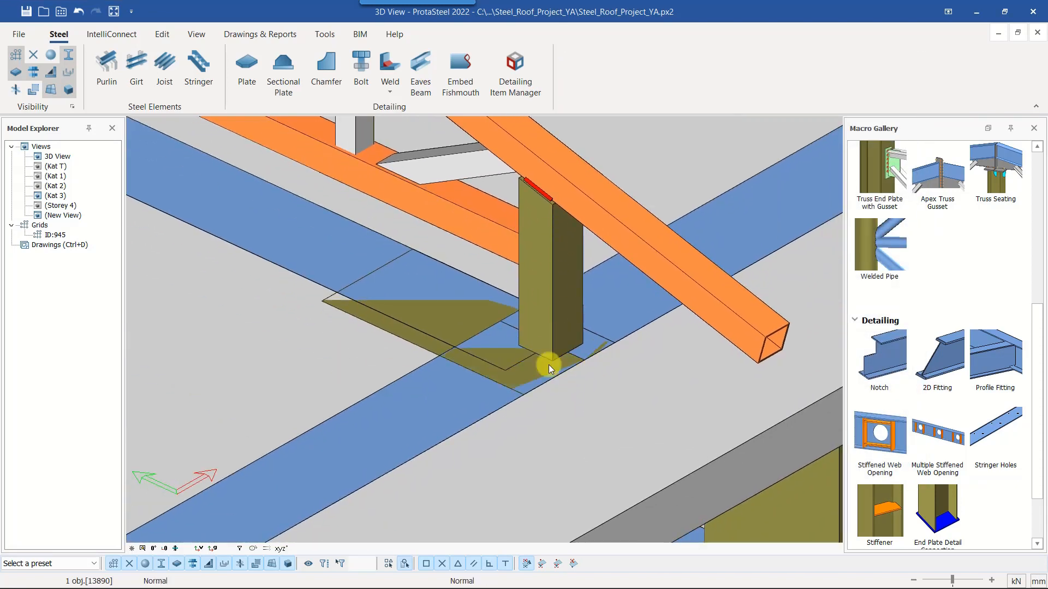
scroll(958, 332, "up", 6)
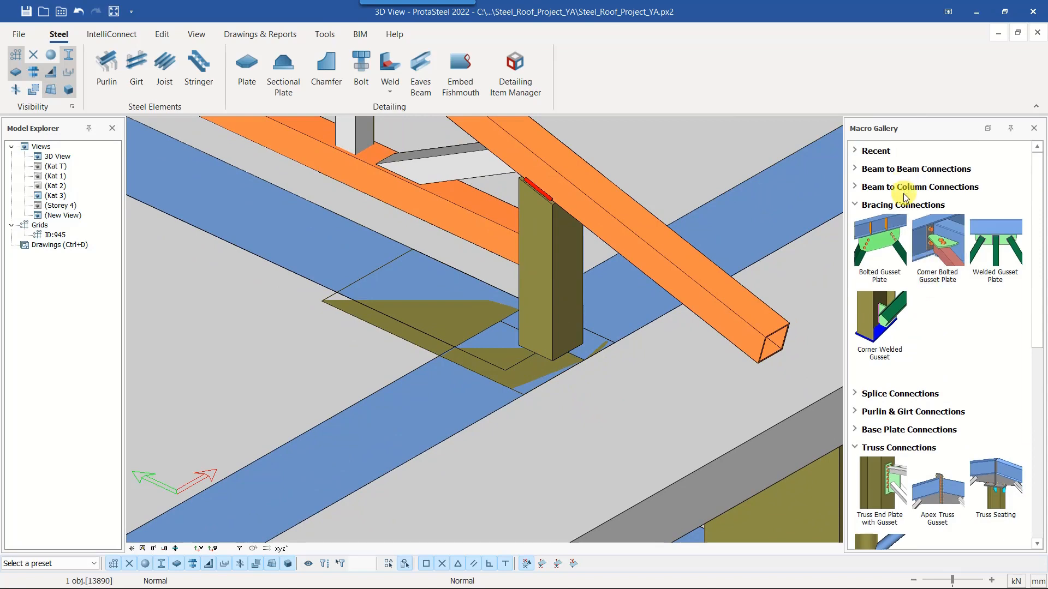
left_click(988, 129)
left_click(896, 261)
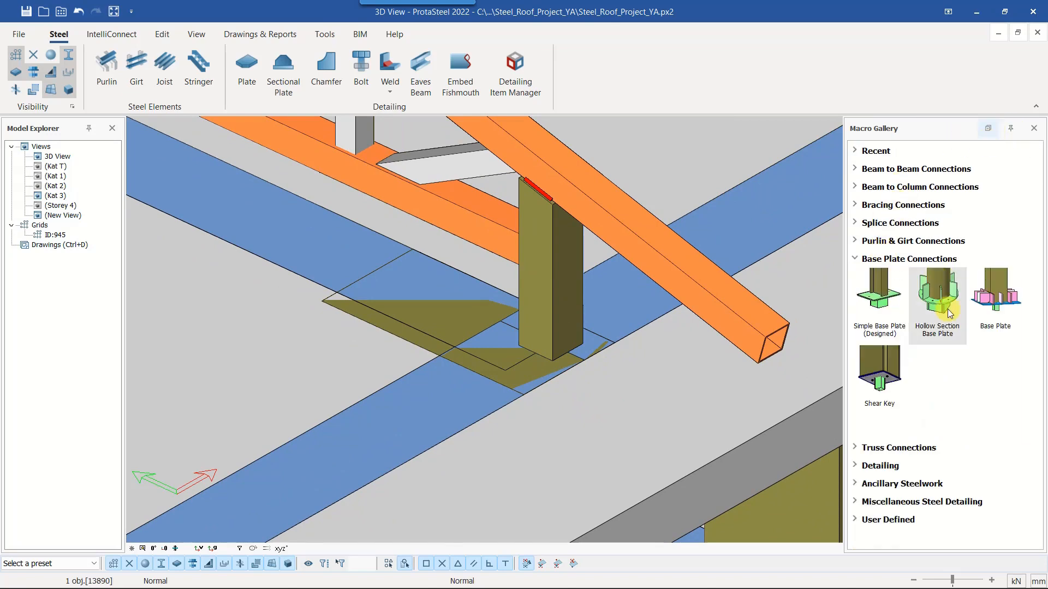
left_click(941, 304)
left_click(569, 325)
middle_click(640, 433)
Isolate the bottom chord and the end column so that only these two members are shown
left_click(486, 247)
middle_click_drag(486, 247, 366, 387, "ctrl")
scroll(366, 388, "up", 4)
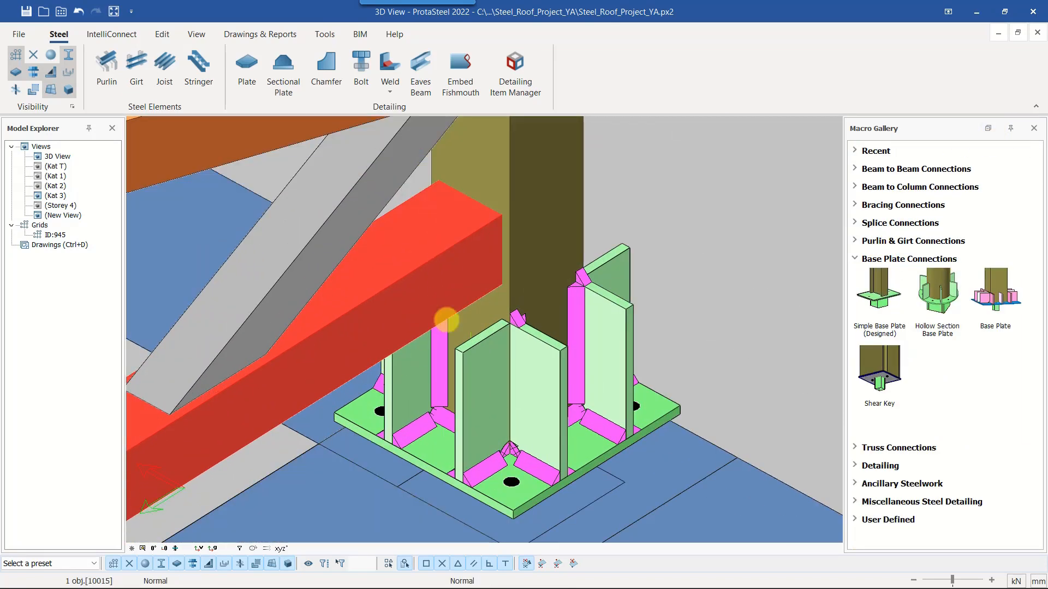
middle_click_drag(484, 184, 499, 334)
middle_click_drag(496, 385, 502, 340)
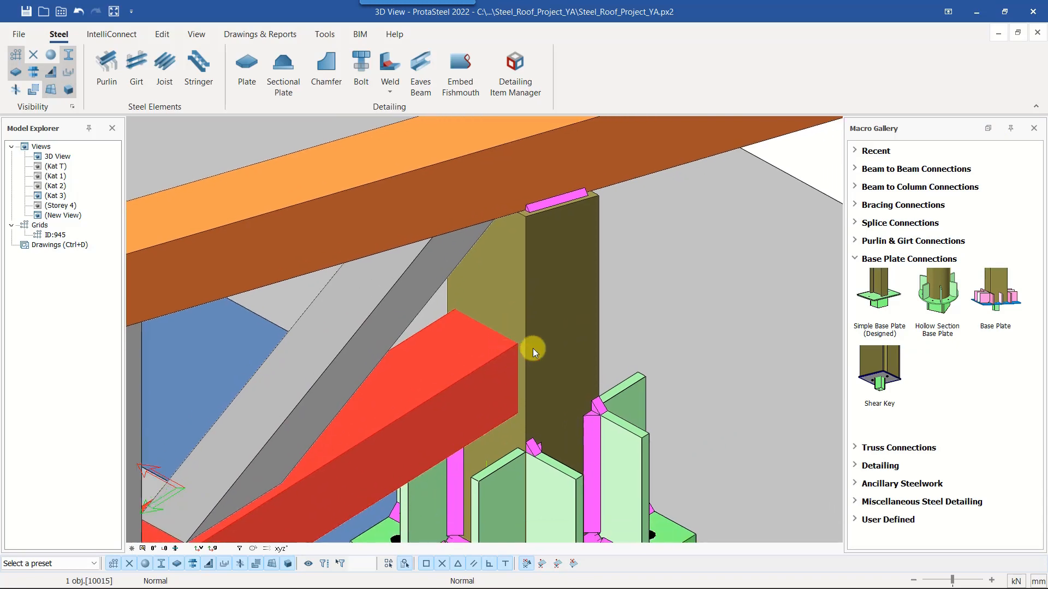
right_click(678, 241)
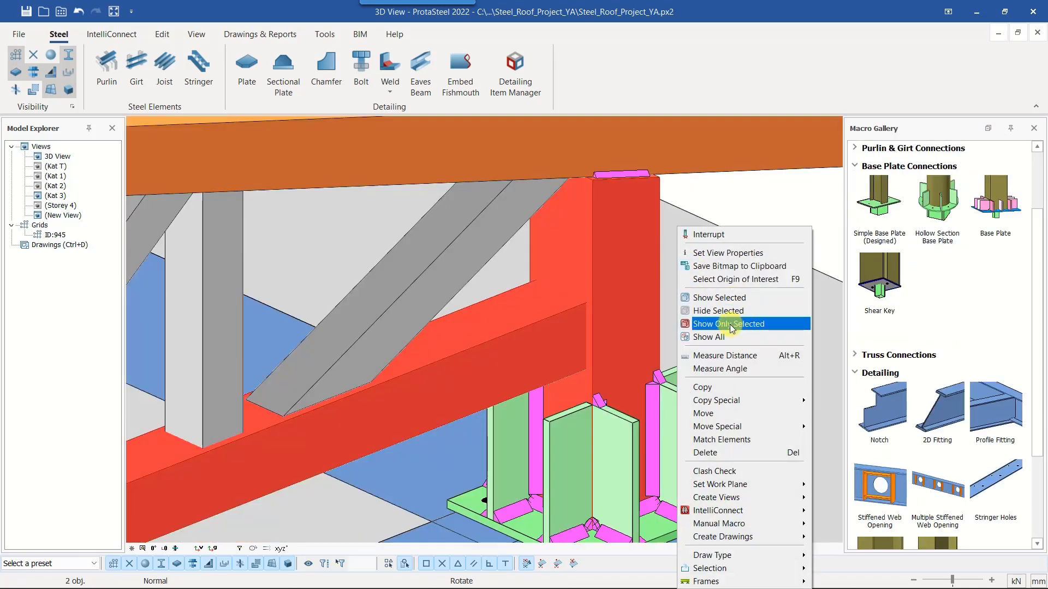
left_click(730, 325)
left_click(744, 278)
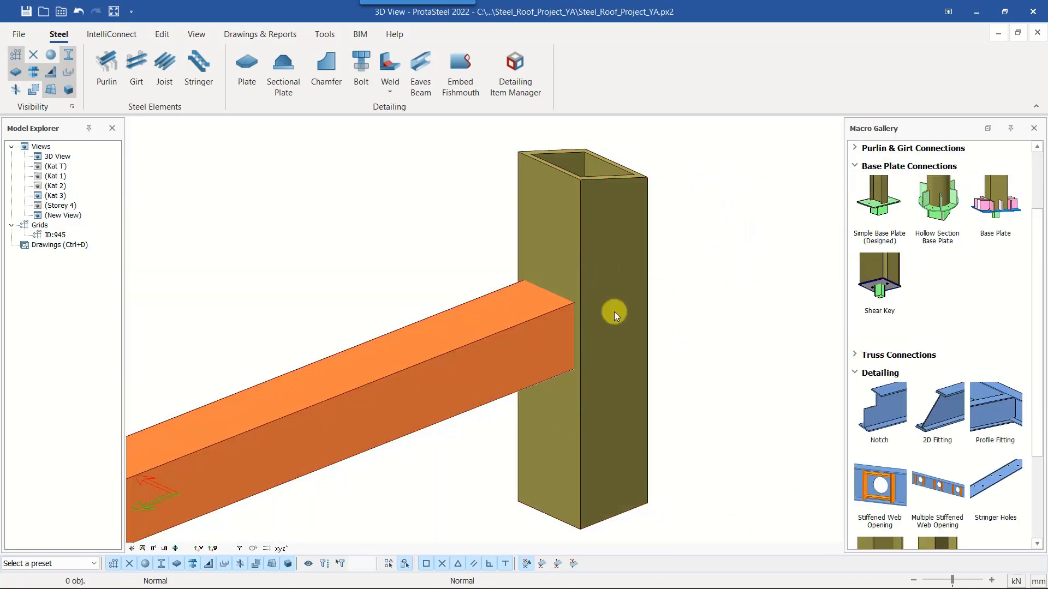
Trim the bottom chord's end at the adjoining face of the end column with a 2D Fitting
left_click(940, 422)
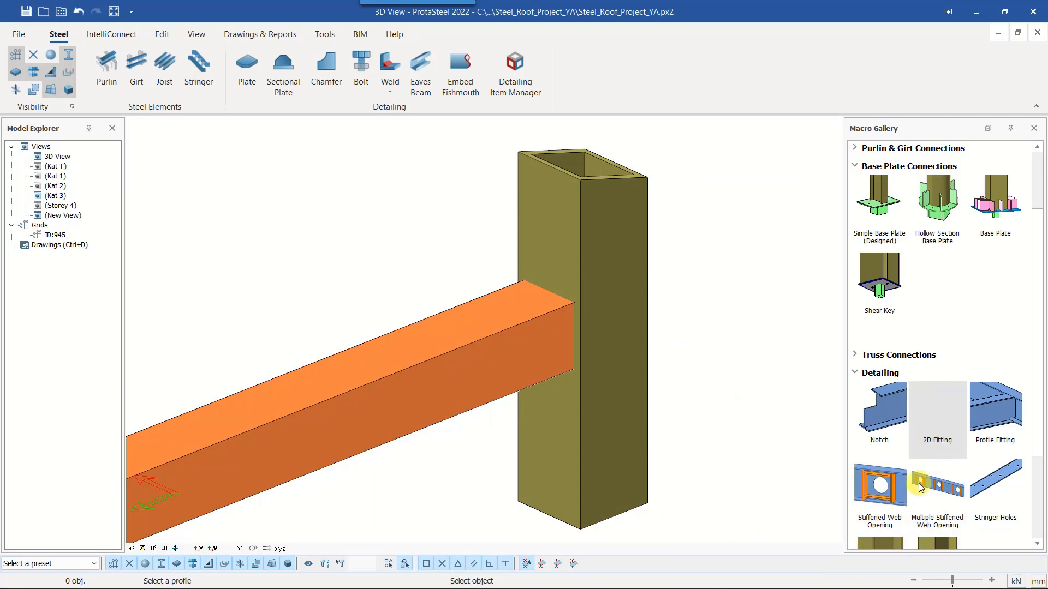
left_click(345, 416)
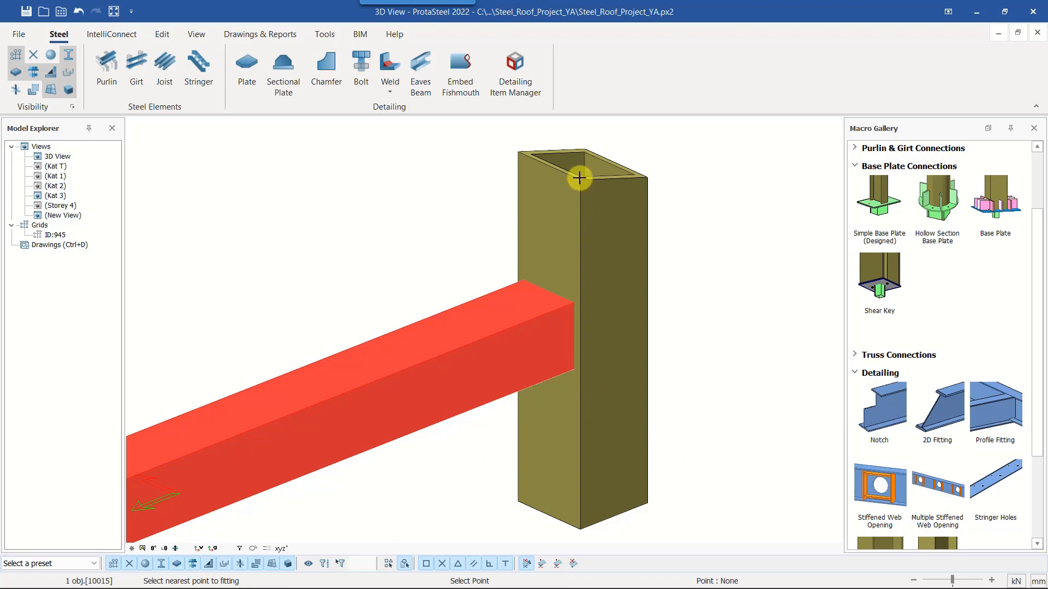
left_click(581, 182)
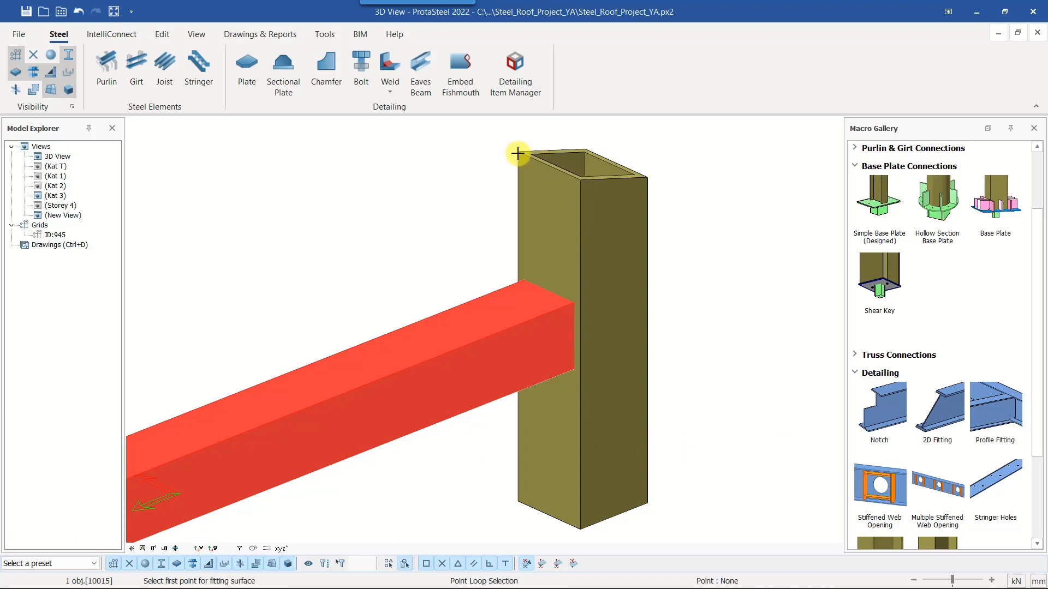
left_click(518, 153)
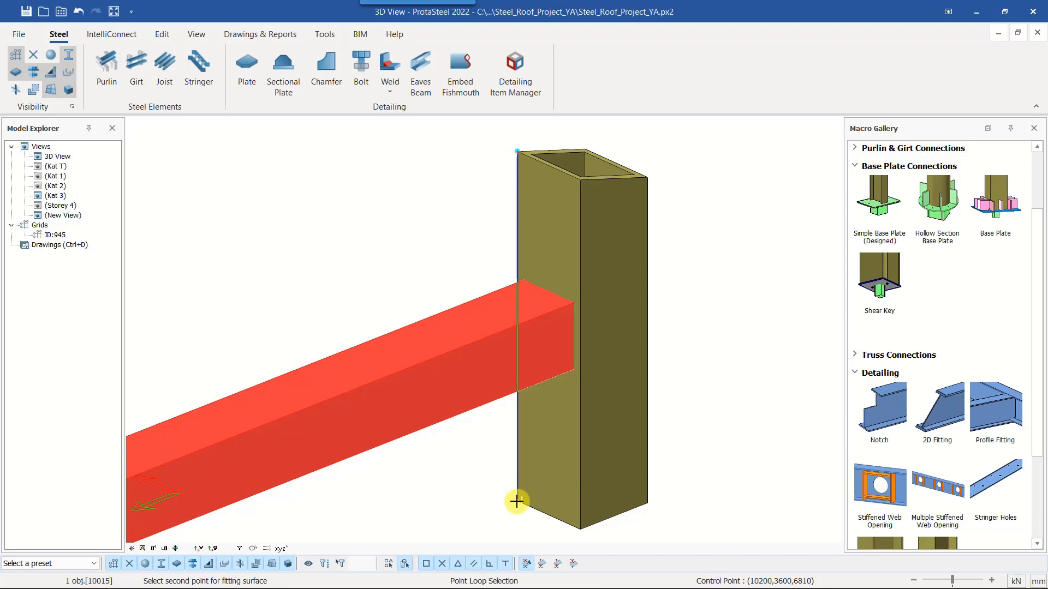
left_click(517, 501)
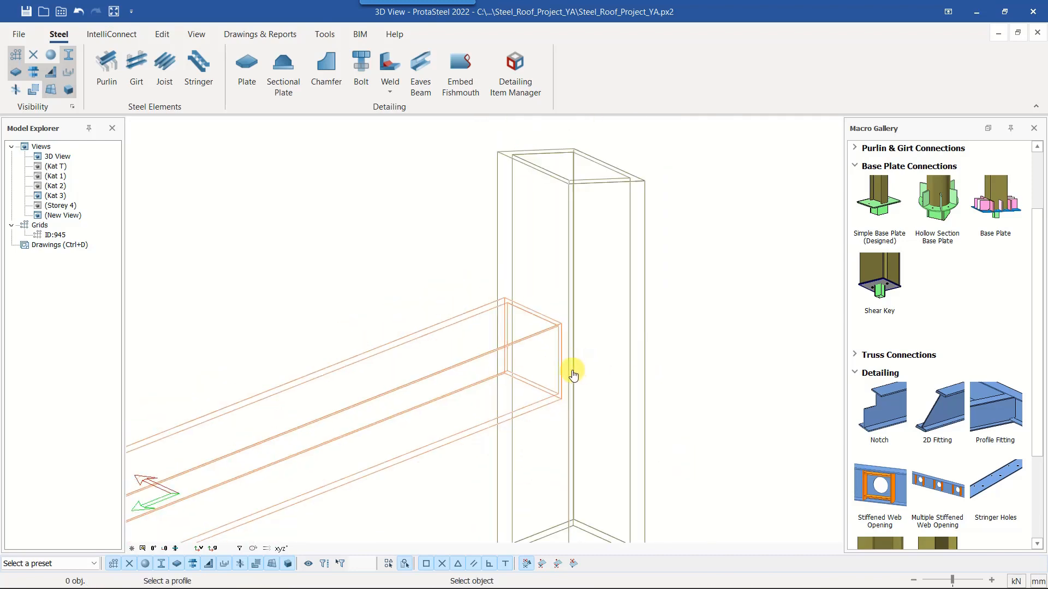
left_click(567, 362)
middle_click_drag(605, 366, 543, 357)
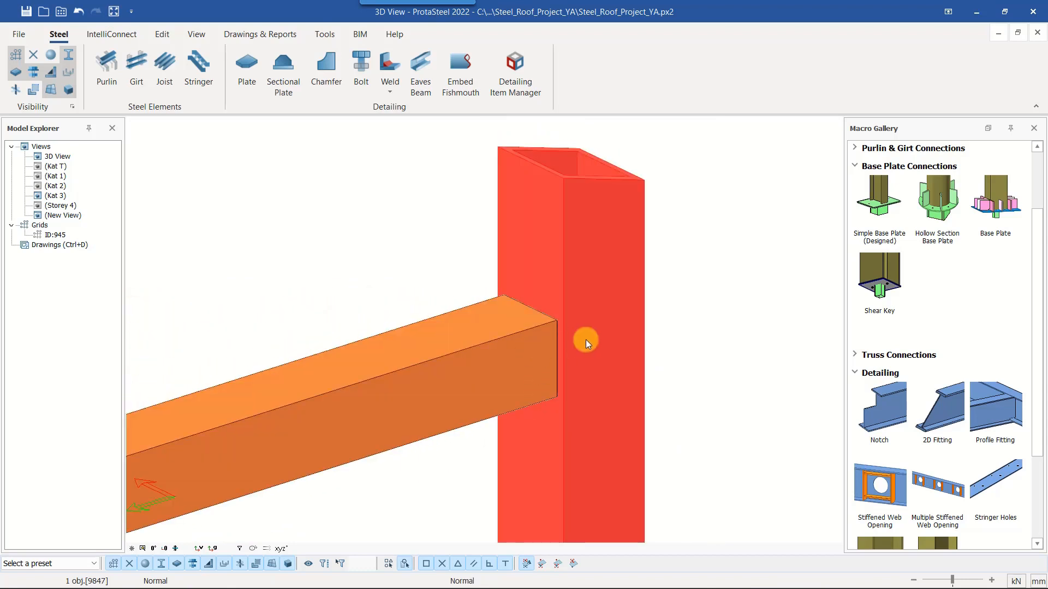
left_click(705, 303)
Add a weld along the bottom chord's end edge, joining it to the end column
left_click(381, 89)
left_click(411, 111)
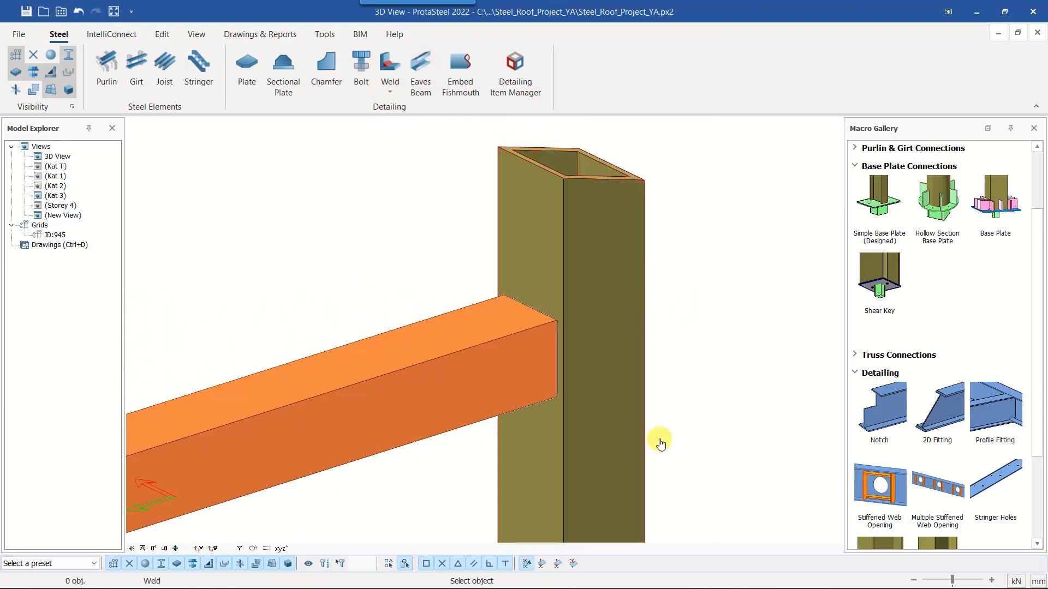
scroll(557, 377, "up", 3)
left_click(556, 398)
scroll(558, 346, "down", 2)
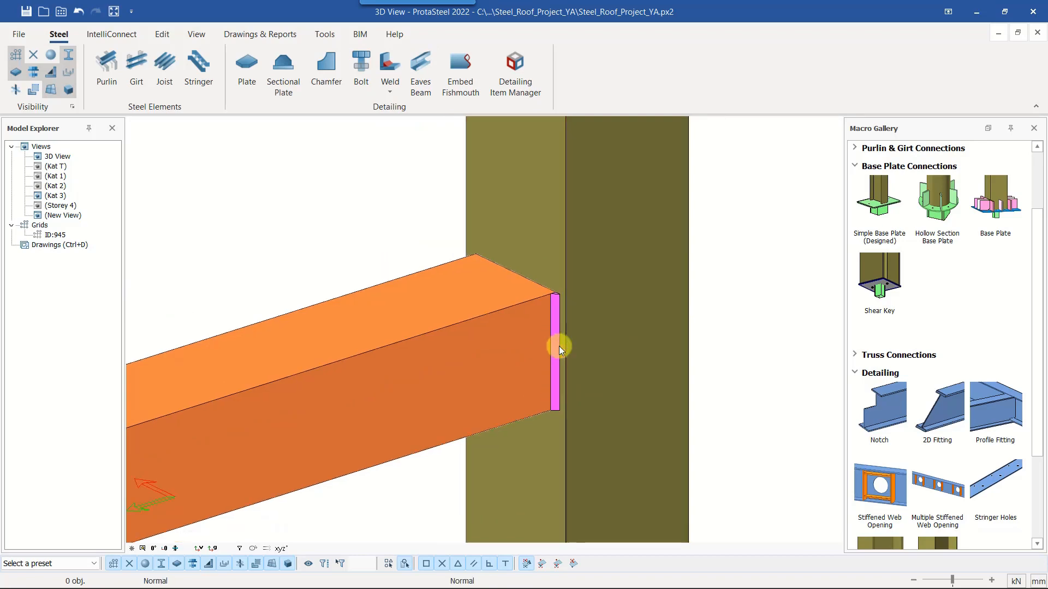
Change the weld type between the bottom chord and the end column to All Around
double_click(462, 298)
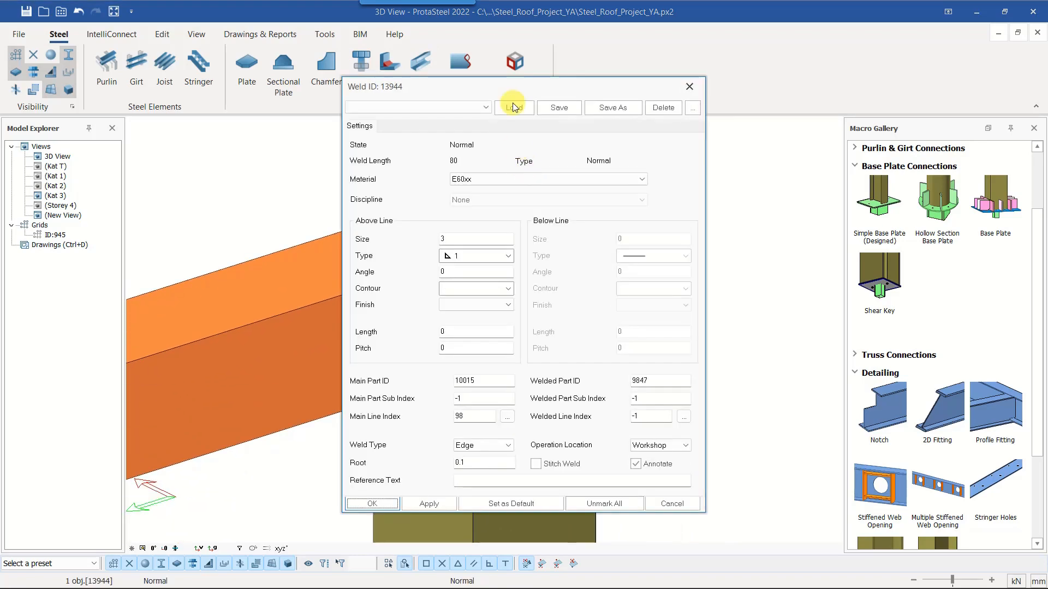
left_click_drag(748, 74, 748, 54)
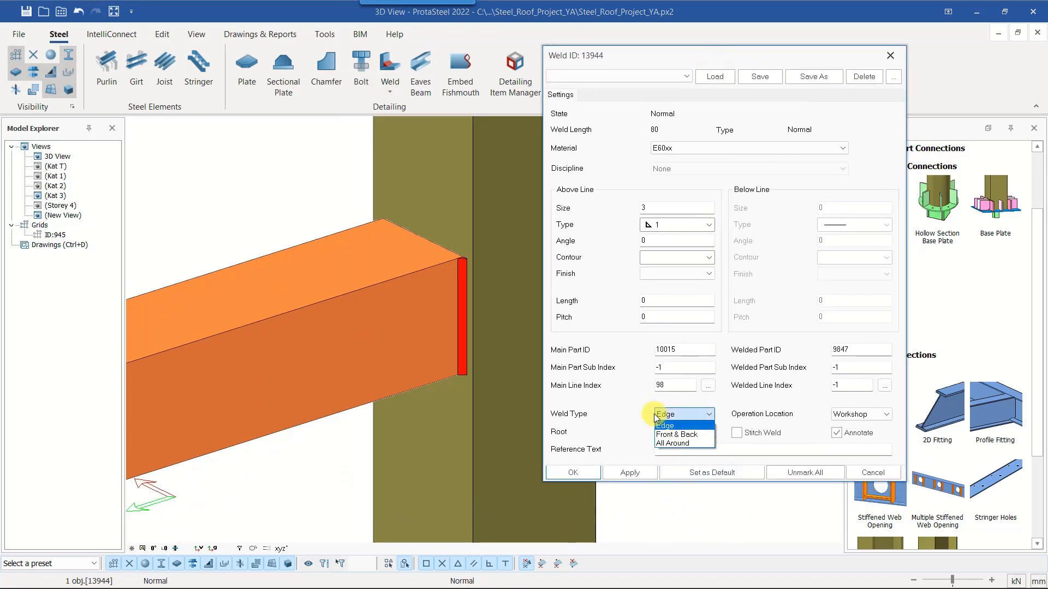
left_click(638, 476)
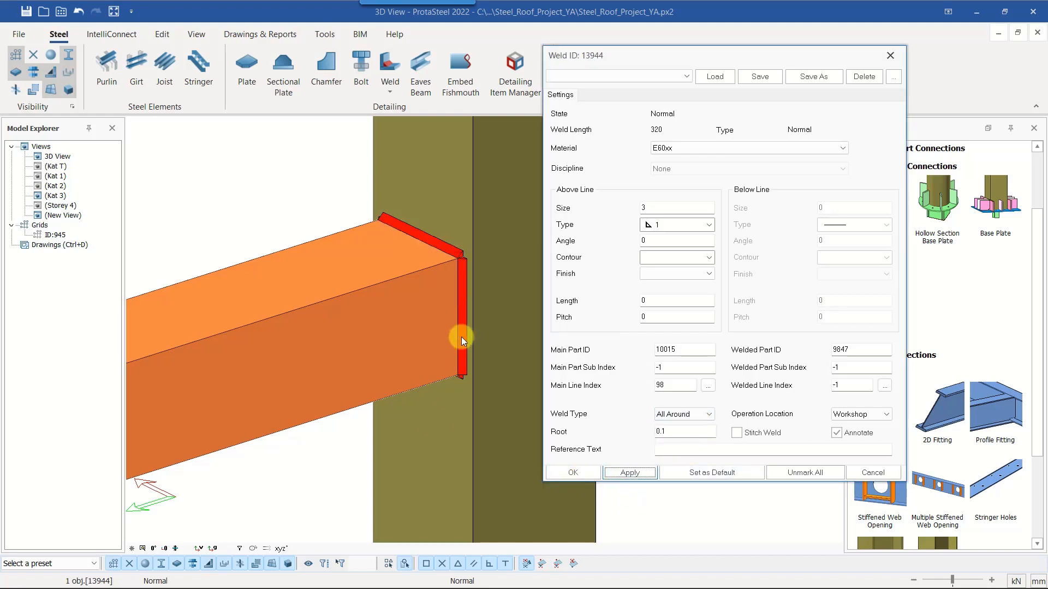
left_click(573, 473)
Show all hidden members again and look over the end column's connections within the whole truss
middle_click_drag(459, 335, 491, 445)
scroll(492, 444, "down", 3)
right_click(561, 373)
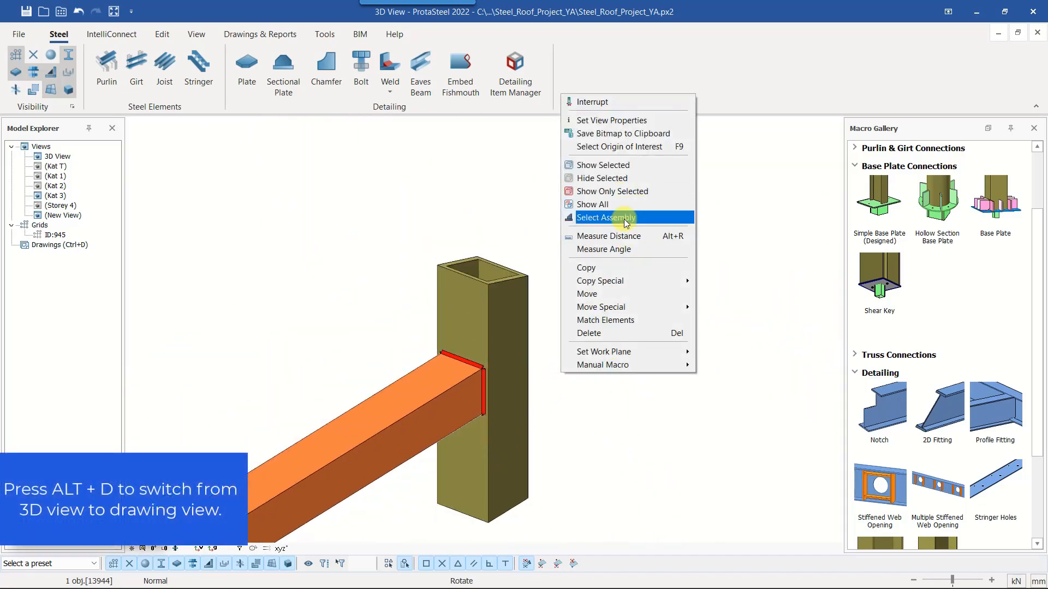
left_click(624, 205)
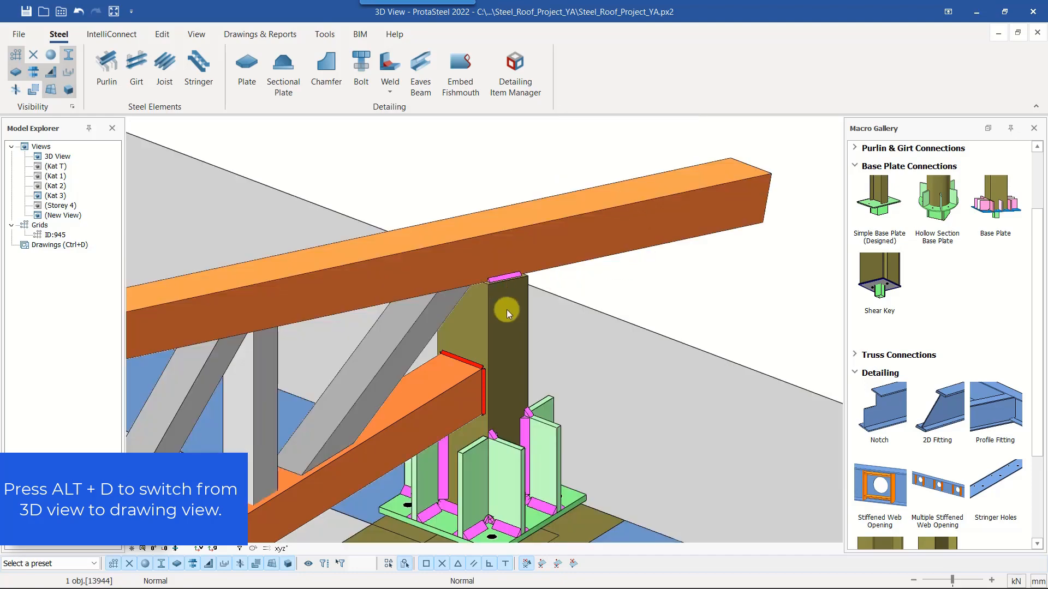
scroll(506, 309, "down", 1)
middle_click_drag(507, 309, 598, 292)
left_click(598, 291)
scroll(598, 293, "down", 2)
middle_click_drag(670, 330, 581, 410)
scroll(607, 340, "down", 3)
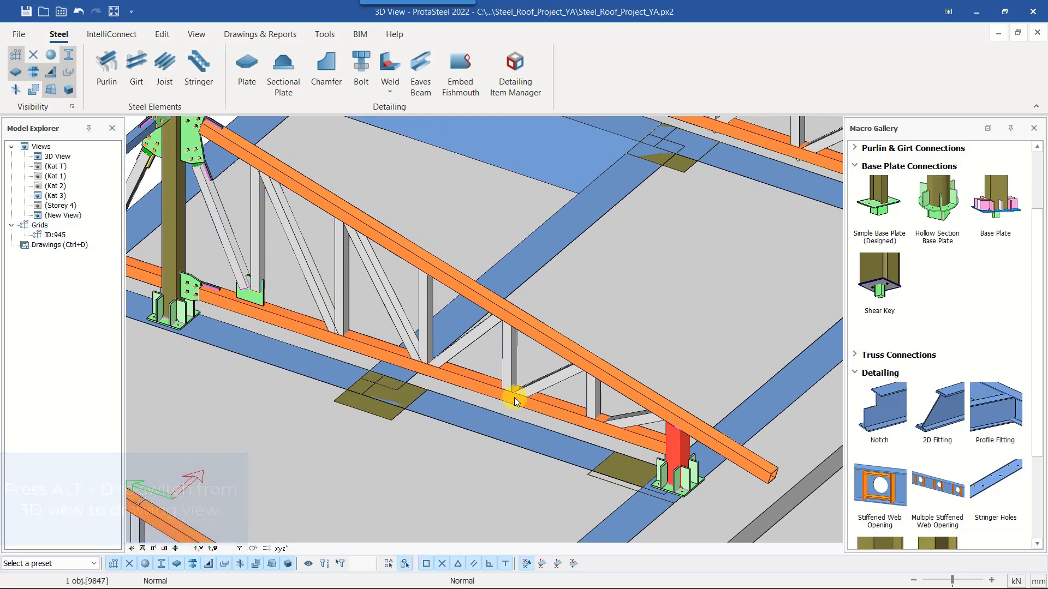
middle_click_drag(504, 393, 530, 346)
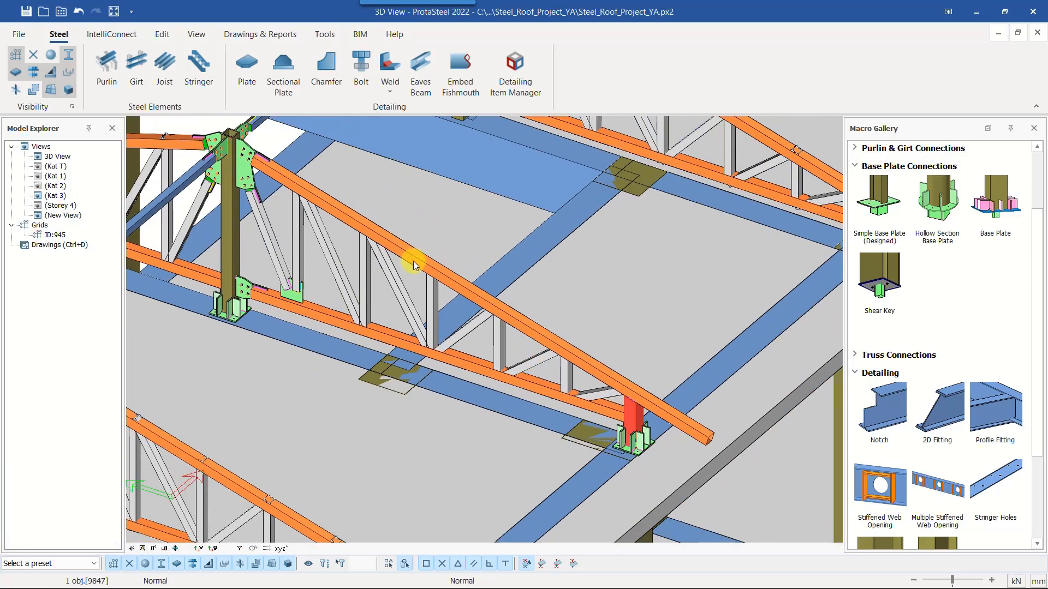
Close the free lower end of the sloping top chord with an End Plate Detail Connection
left_click(414, 261)
middle_click_drag(416, 263, 453, 278)
scroll(755, 478, "up", 5)
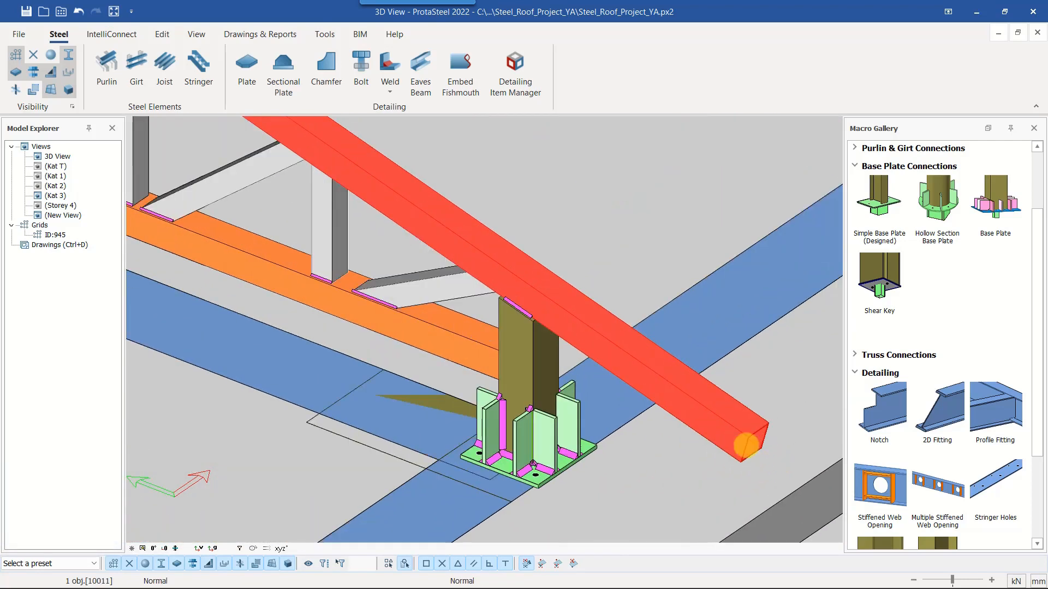
middle_click_drag(746, 444, 646, 419)
scroll(934, 431, "down", 3)
left_click(934, 431)
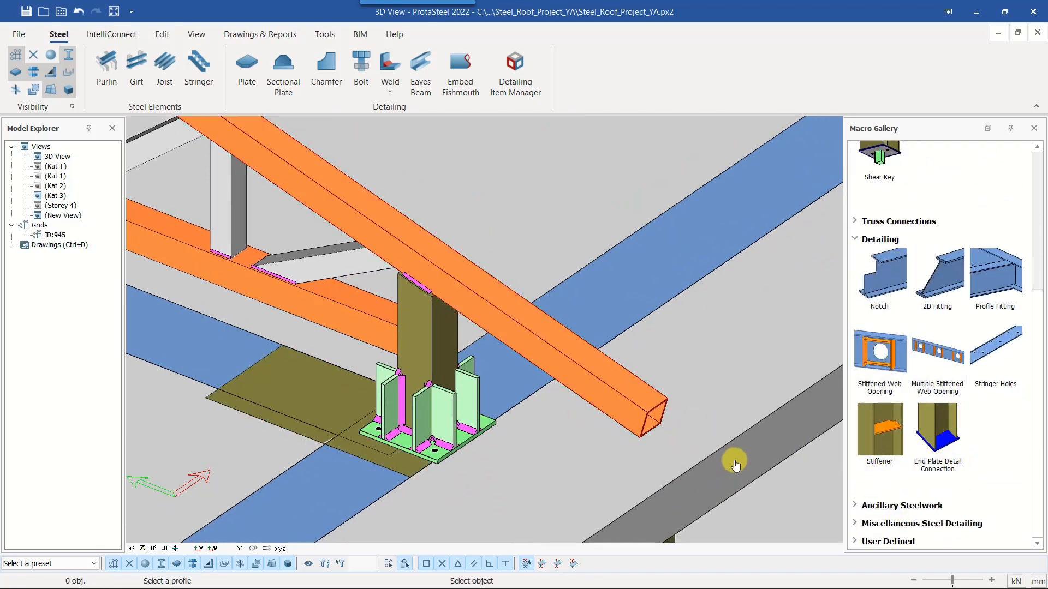
scroll(694, 435, "up", 3)
left_click(506, 334)
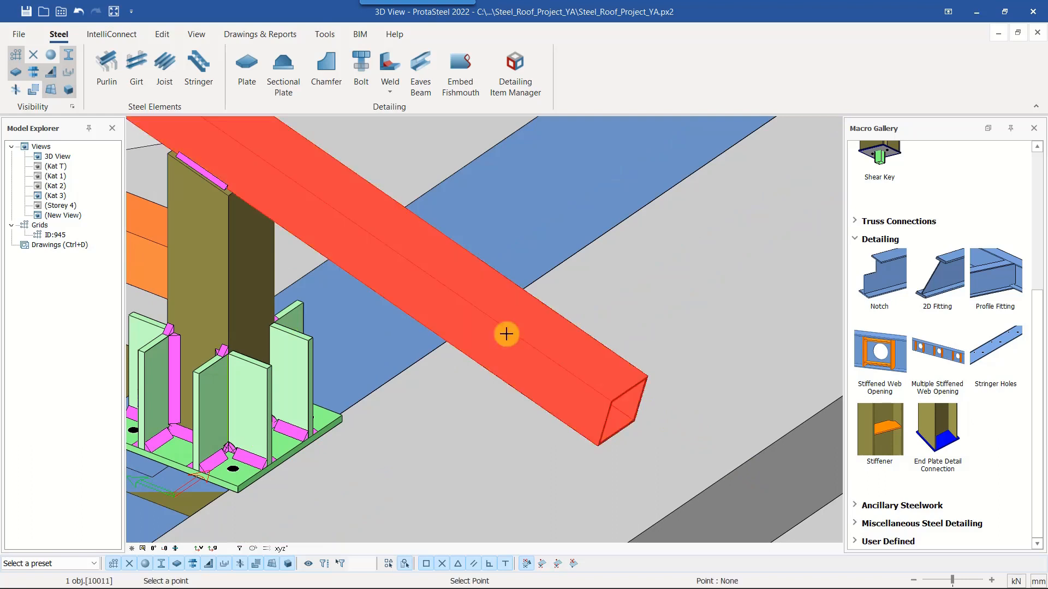
left_click(628, 392)
scroll(631, 418, "down", 3)
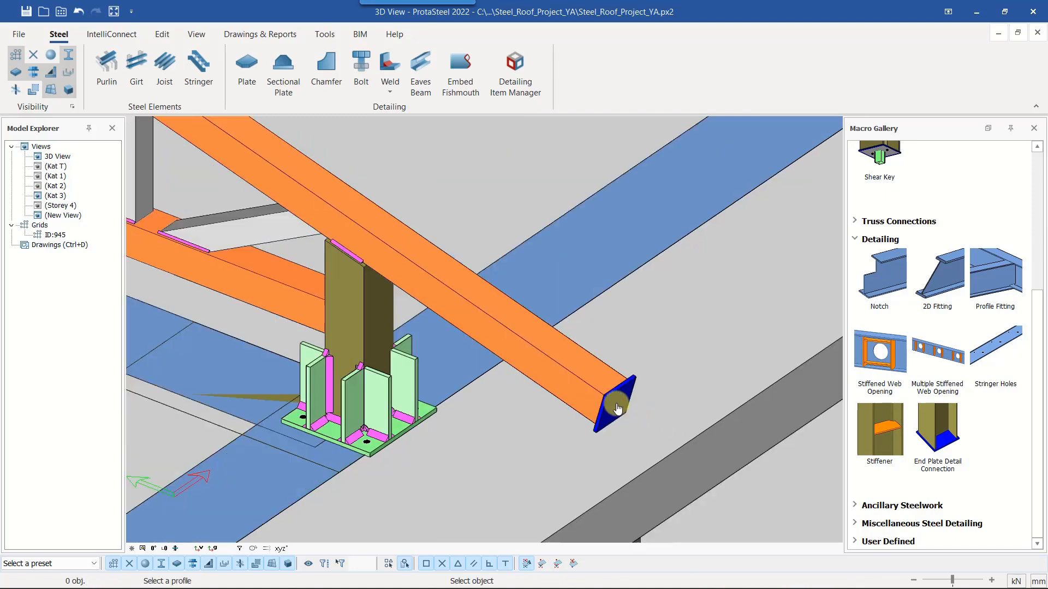
left_click(631, 418)
Select the whole assembly of the sloping top chord and isolate it by showing only the selected parts
middle_click_drag(631, 418, 596, 426)
scroll(592, 423, "down", 5)
middle_click_drag(512, 374, 683, 411)
middle_click_drag(533, 393, 547, 420)
scroll(568, 426, "down", 1)
left_click(476, 304)
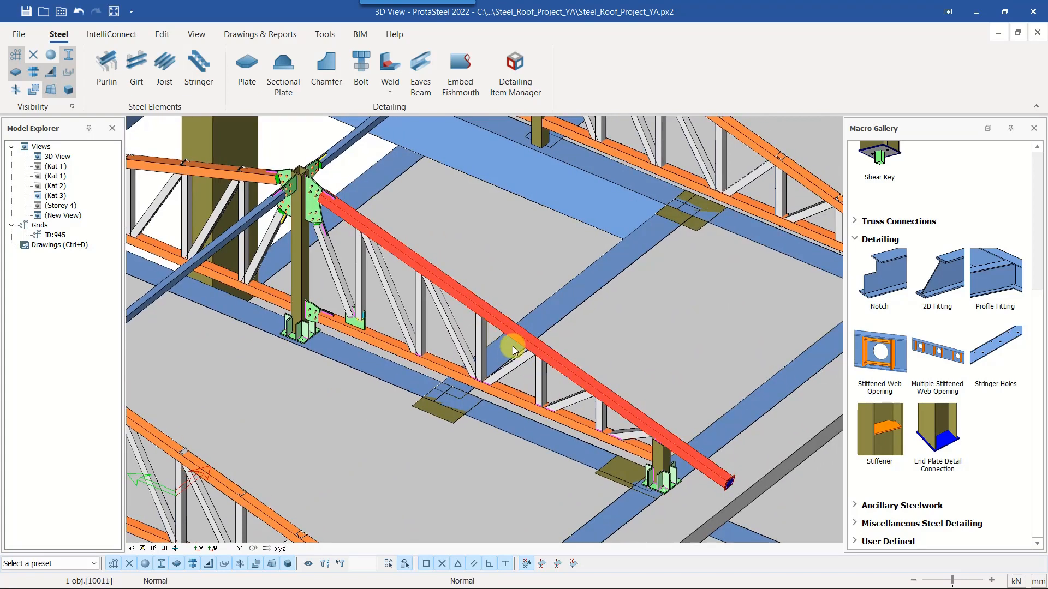
right_click(579, 211)
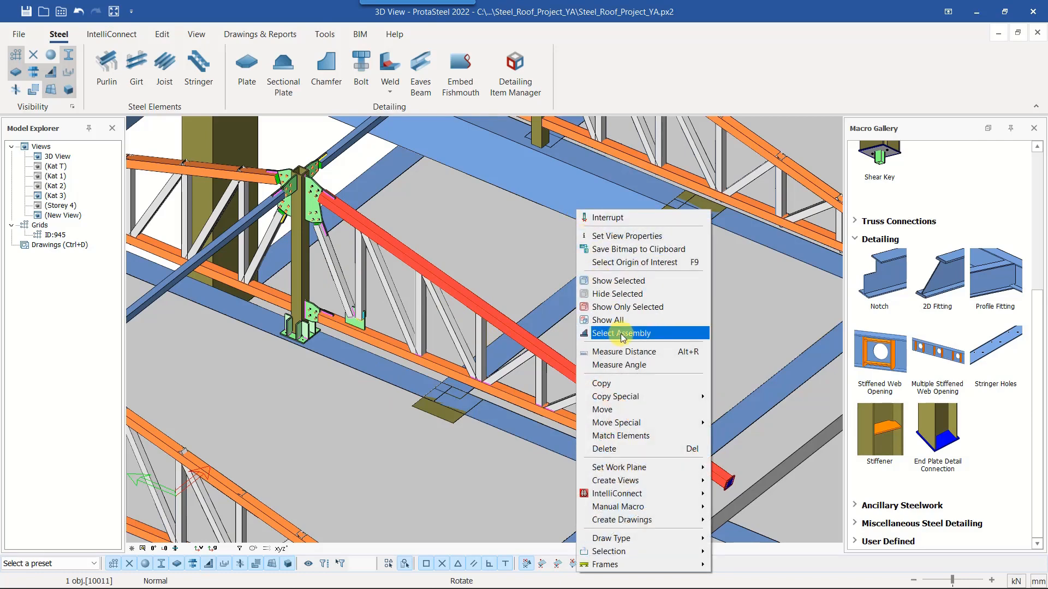
left_click(644, 333)
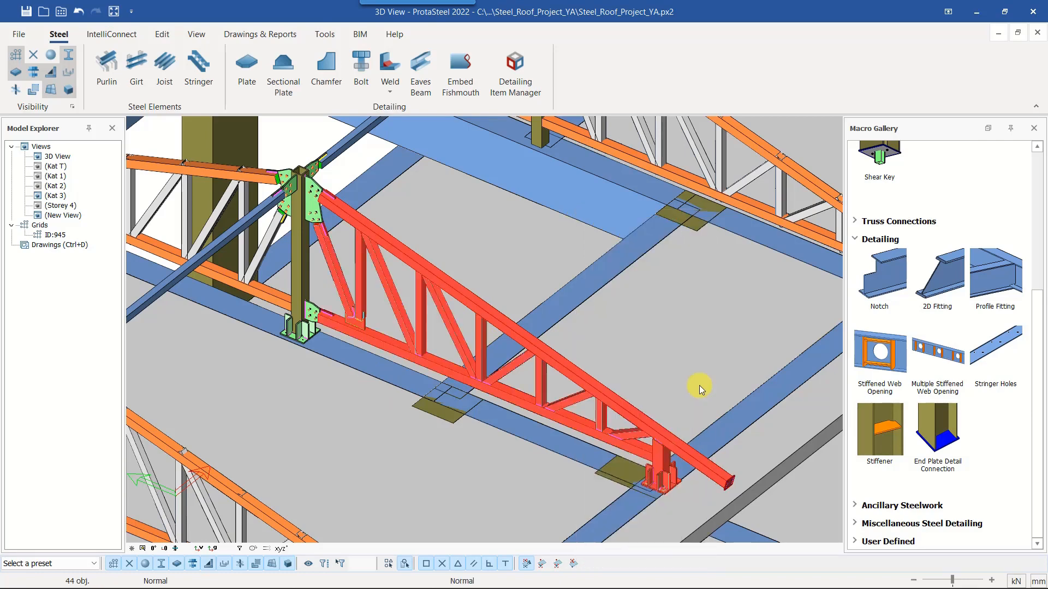
middle_click_drag(604, 405, 605, 372)
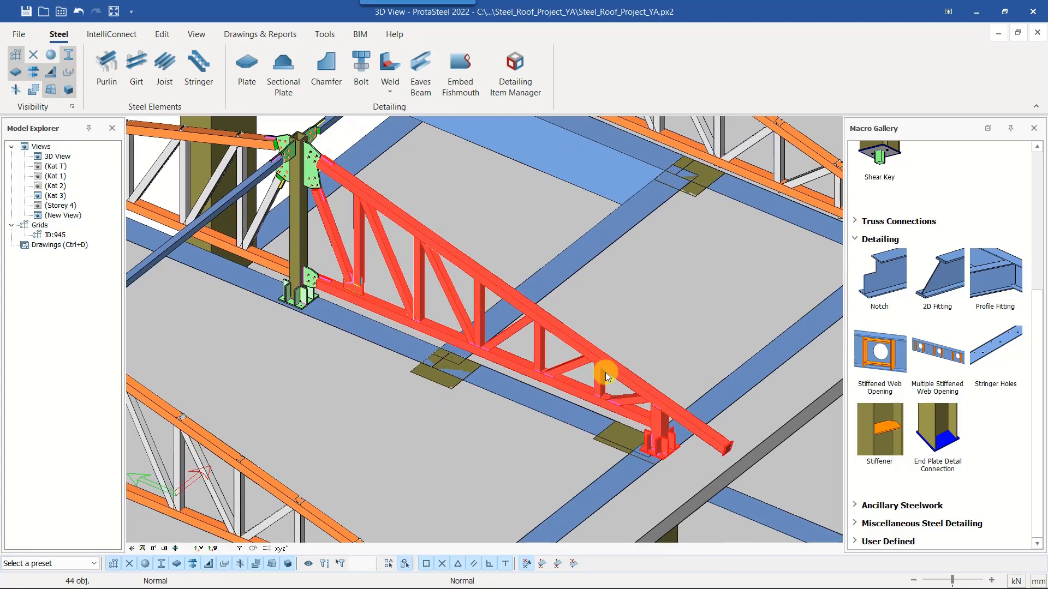
right_click(531, 209)
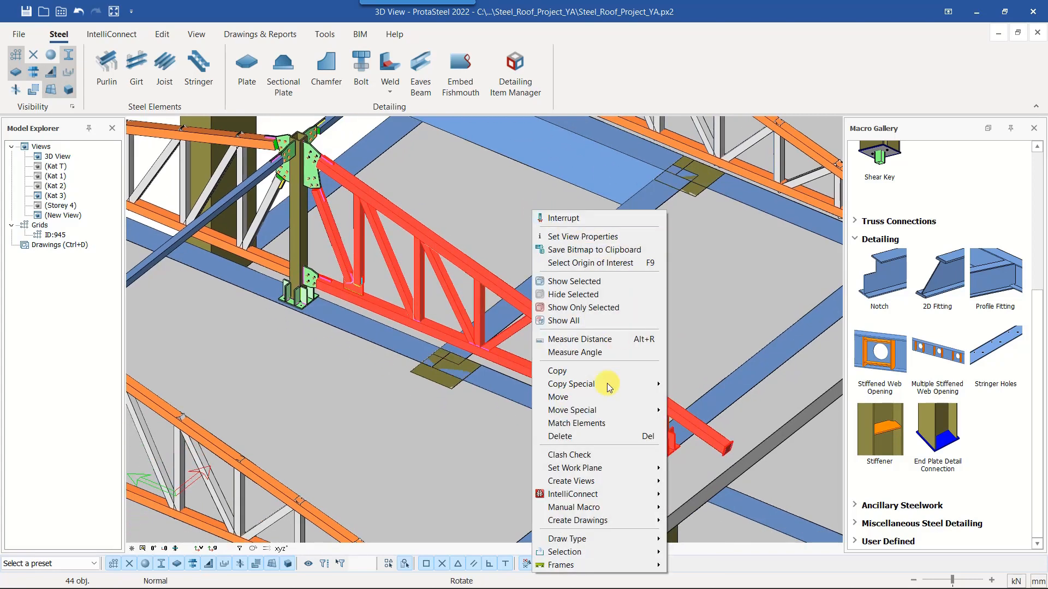
left_click(582, 309)
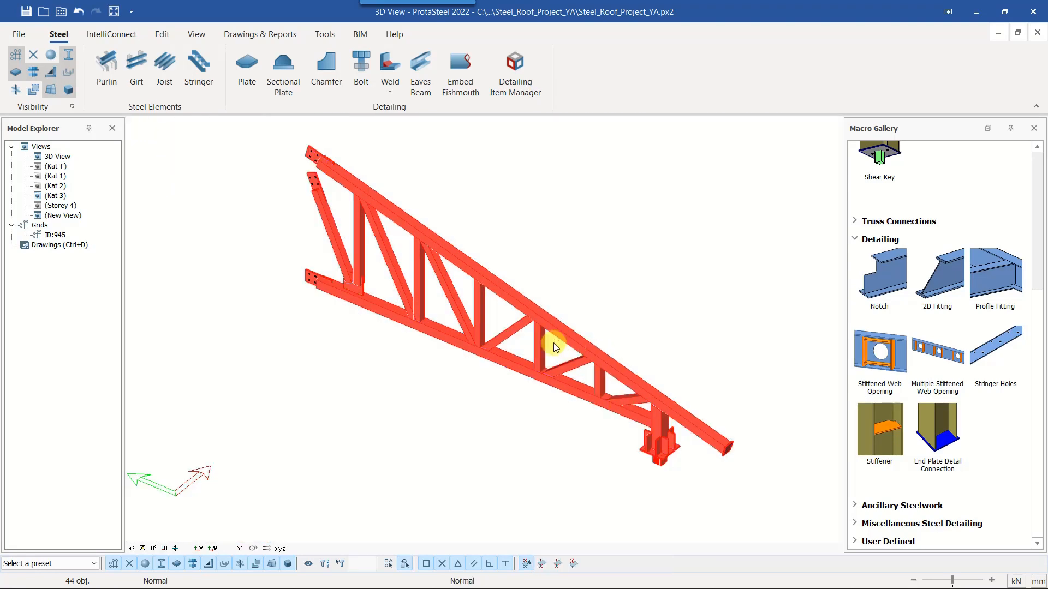
Show all hidden members again and look over the detailed truss among the neighbouring roof trusses
left_click(620, 345)
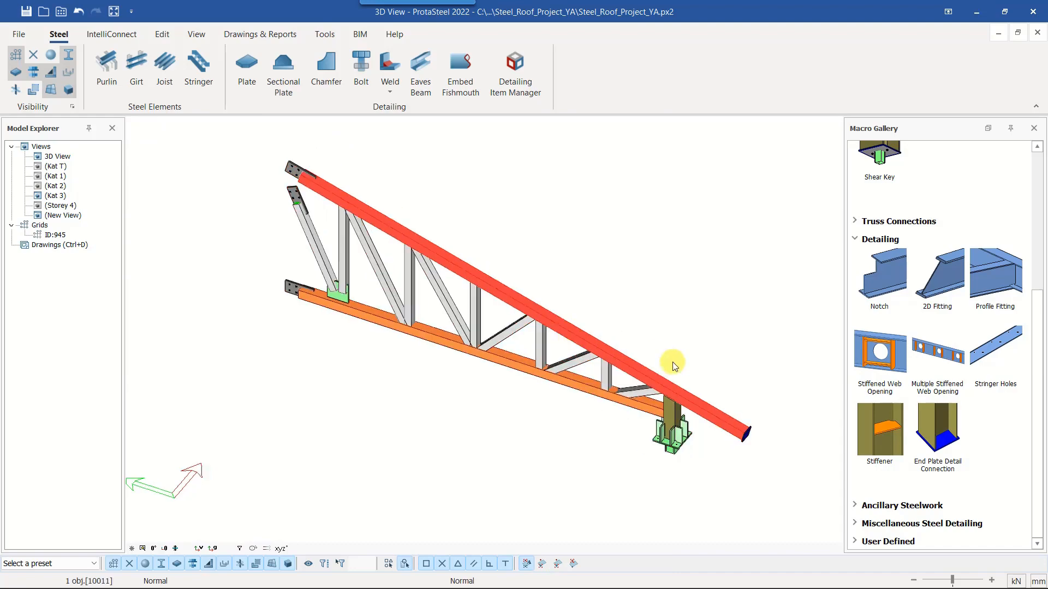
right_click(584, 231)
left_click(605, 335)
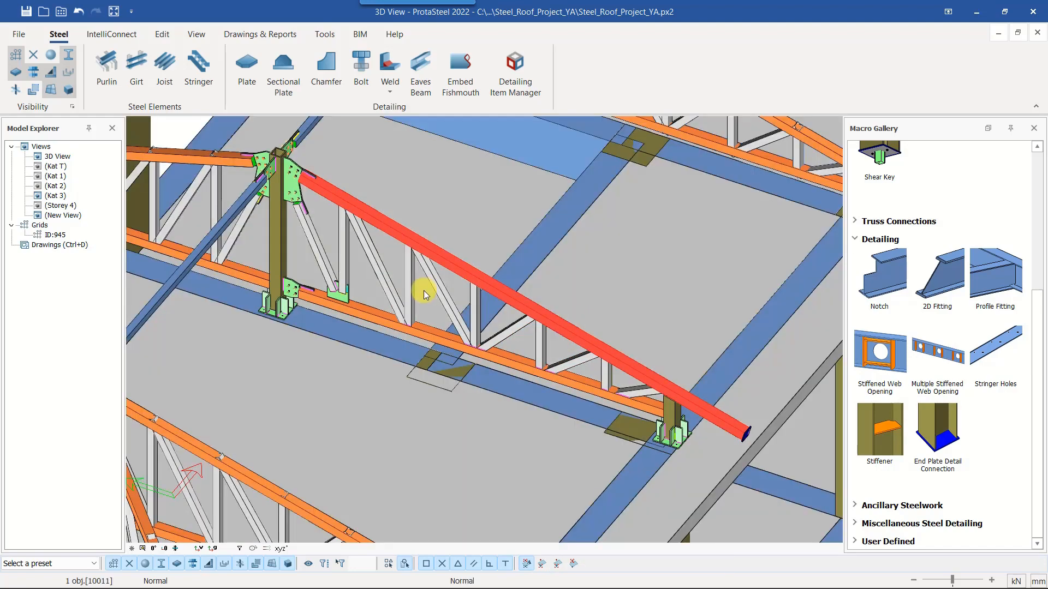
middle_click_drag(424, 291, 526, 324)
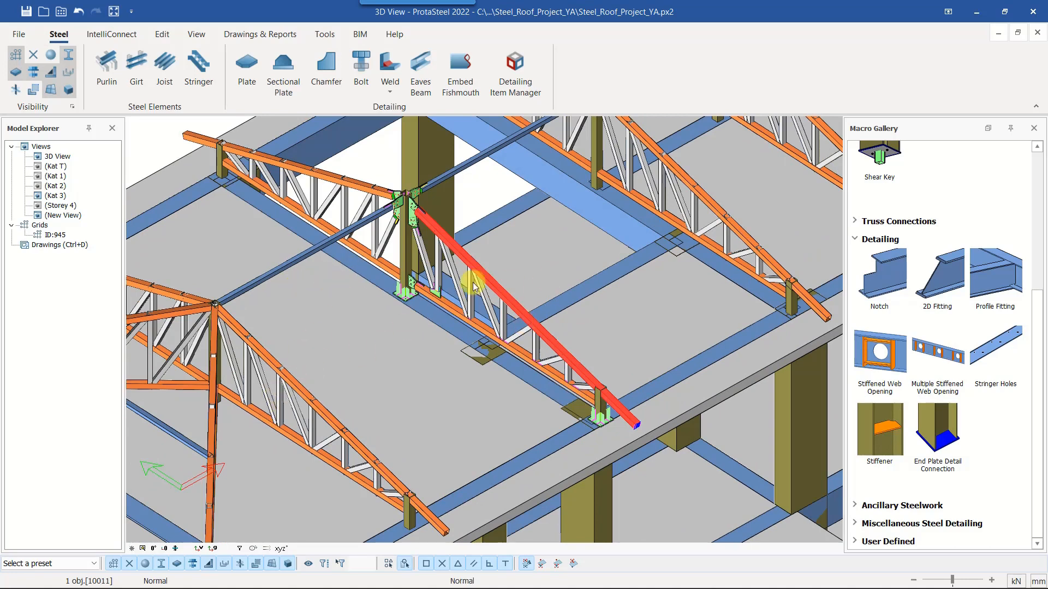
scroll(524, 319, "up", 1)
scroll(594, 333, "down", 2)
middle_click_drag(594, 333, 513, 322)
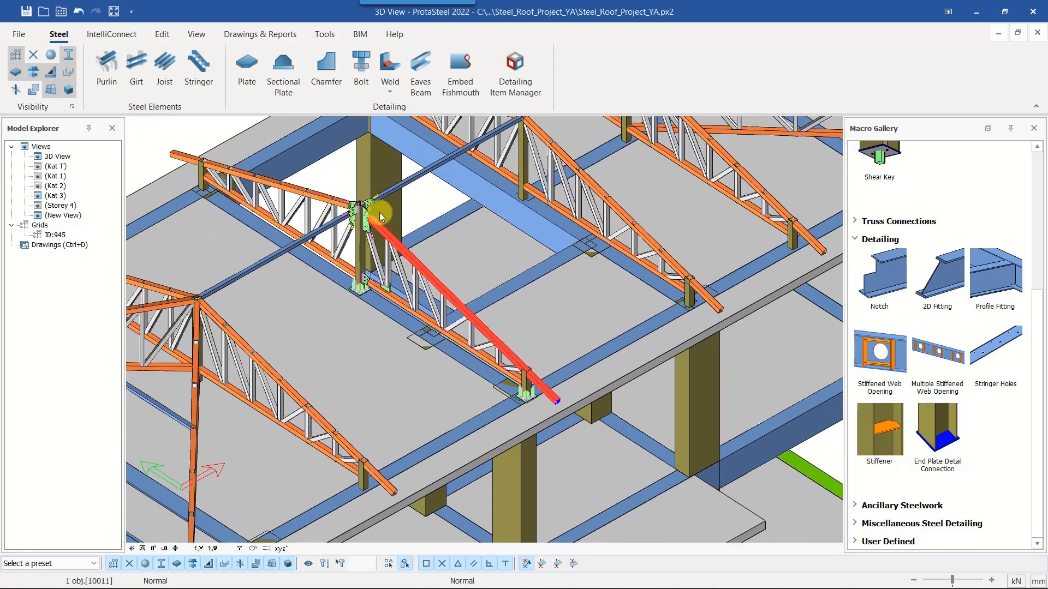
Clear all filter values of the 3D View so purlins and sag rods are displayed
double_click(434, 197)
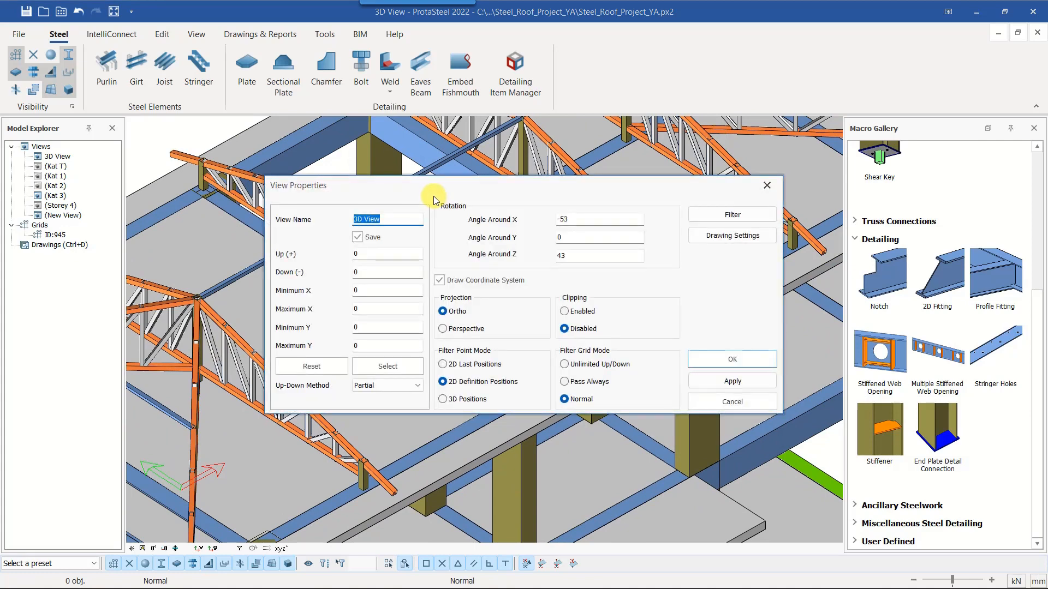
left_click(732, 214)
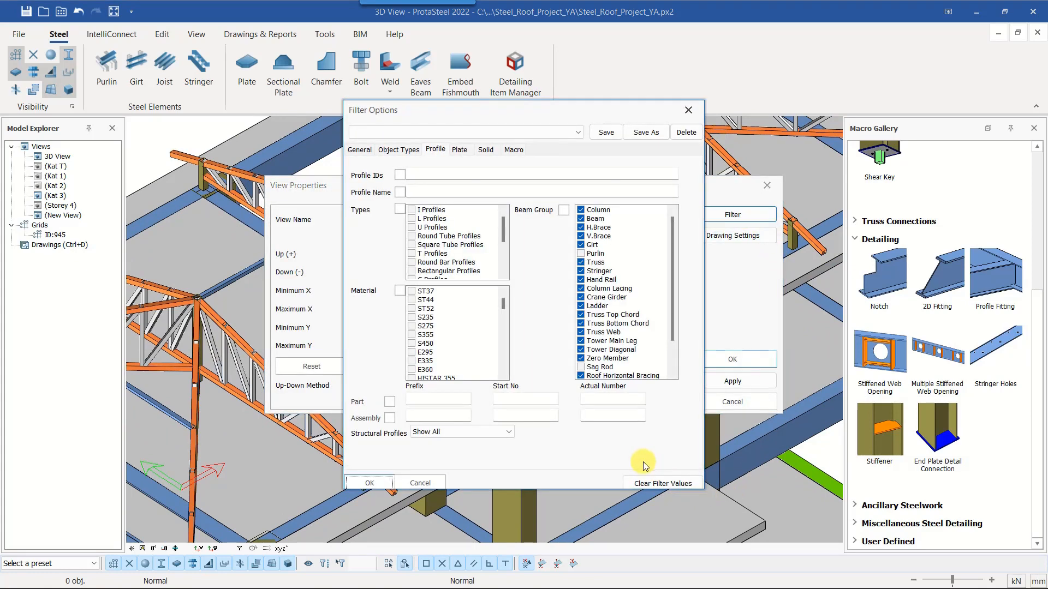
left_click(663, 484)
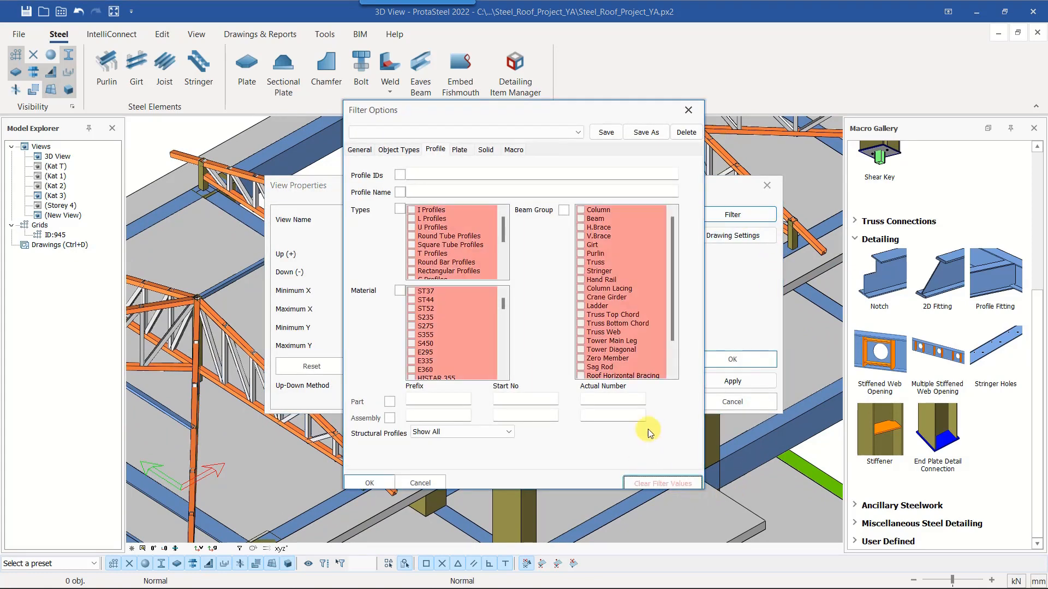
left_click(370, 482)
left_click(737, 360)
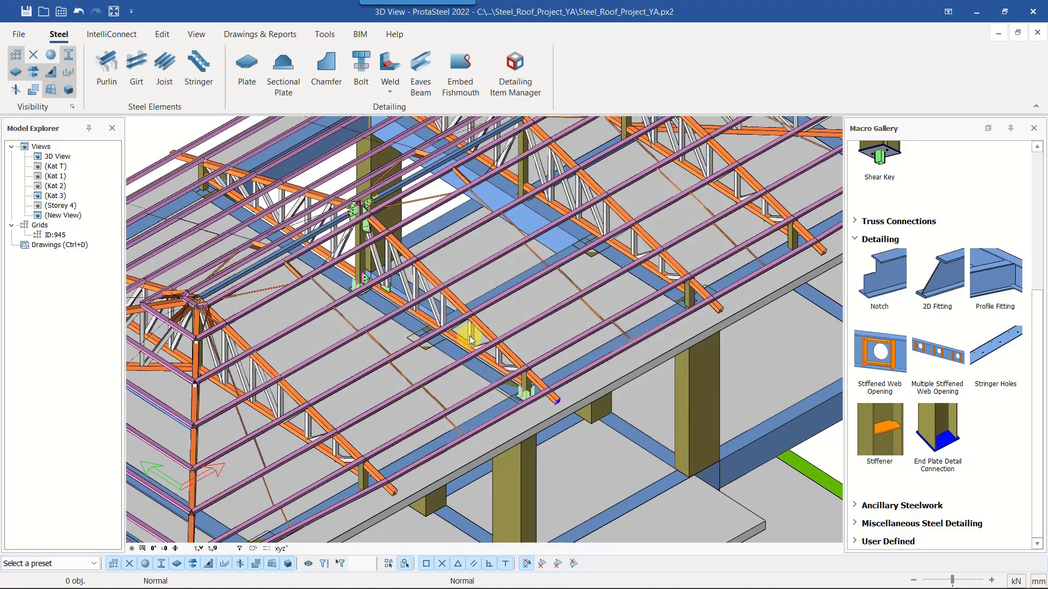
Join the two purlins of the second line below the ridge to the sloping top chord with a Purlin Connection
scroll(469, 336, "up", 3)
scroll(490, 376, "down", 2)
middle_click_drag(730, 264, 564, 361)
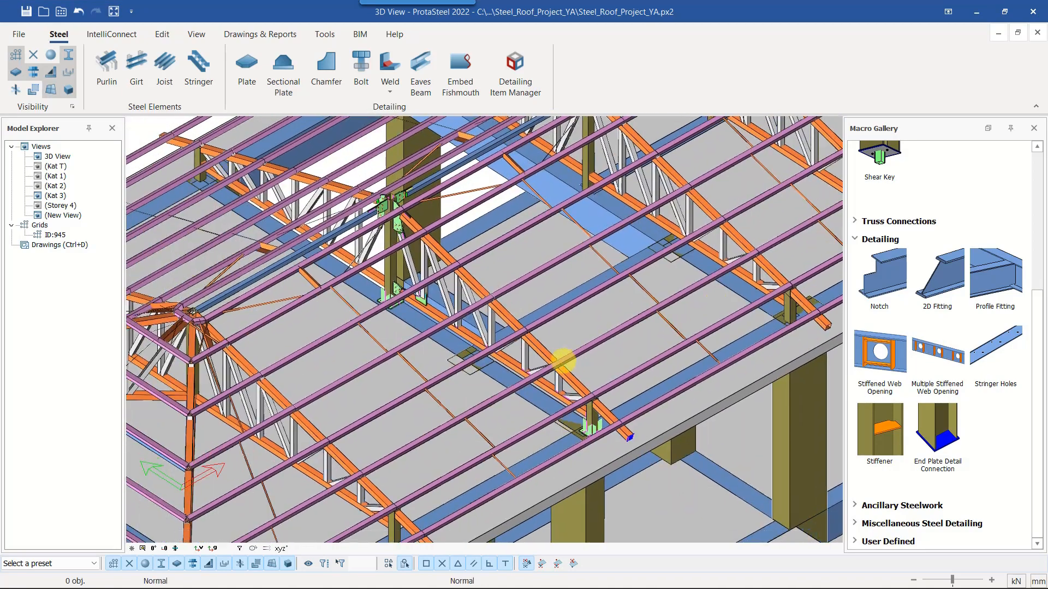
scroll(562, 362, "up", 5)
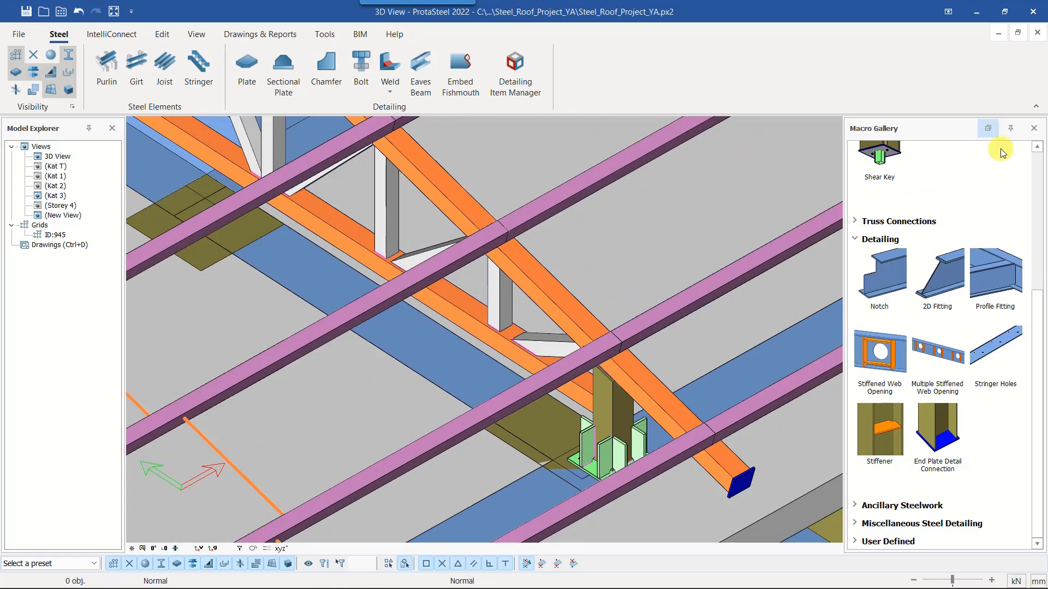
left_click(989, 129)
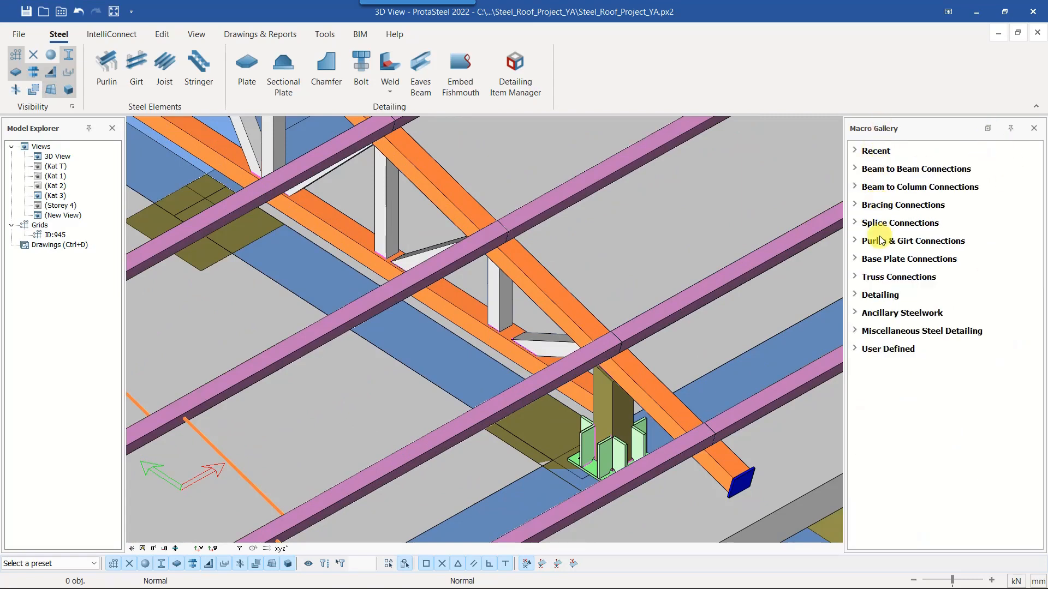
left_click(896, 244)
left_click(884, 278)
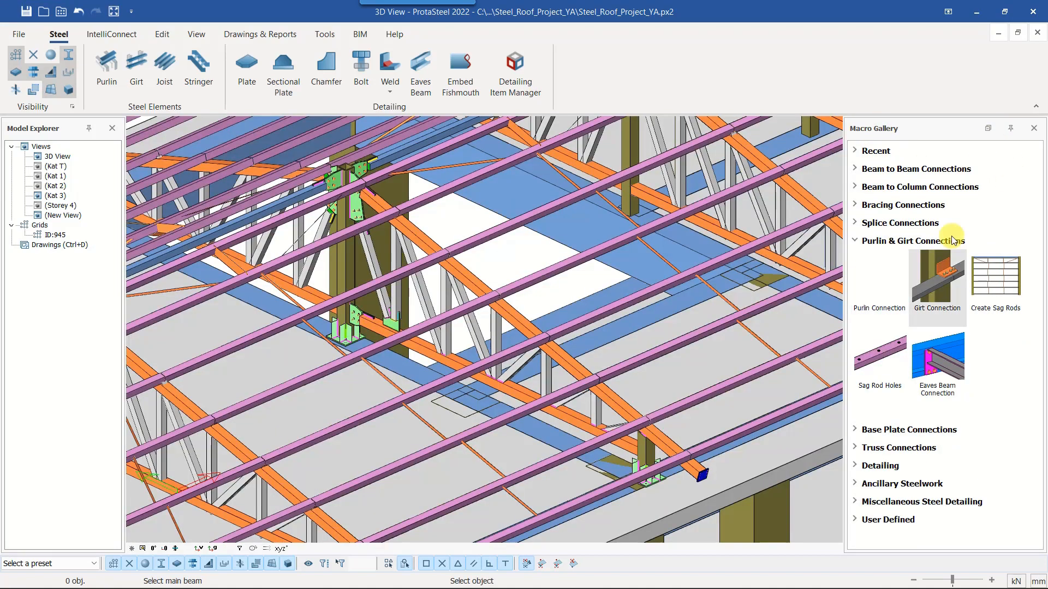
scroll(377, 221, "up", 4)
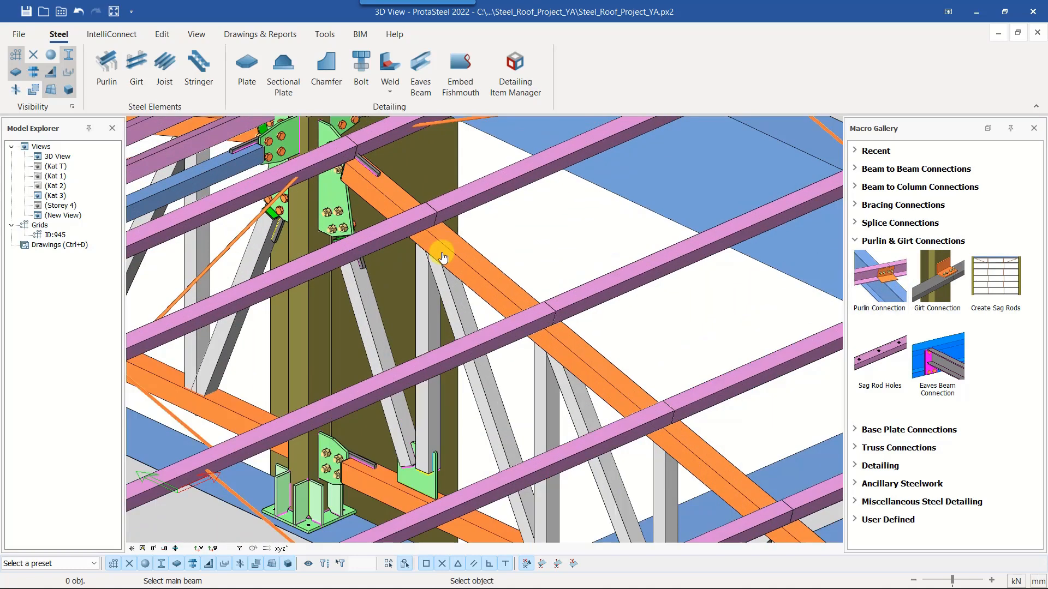
left_click(451, 250)
left_click(451, 213)
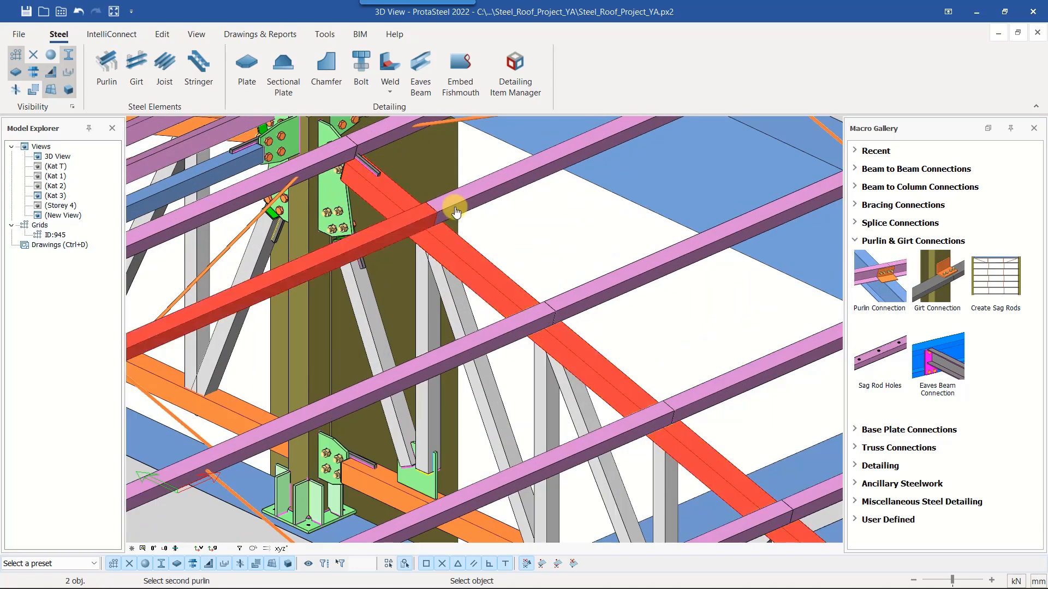
left_click(457, 212)
Add Purlin Connections on the same top chord at the next two purlin lines down the slope
left_click(573, 352)
left_click(490, 342)
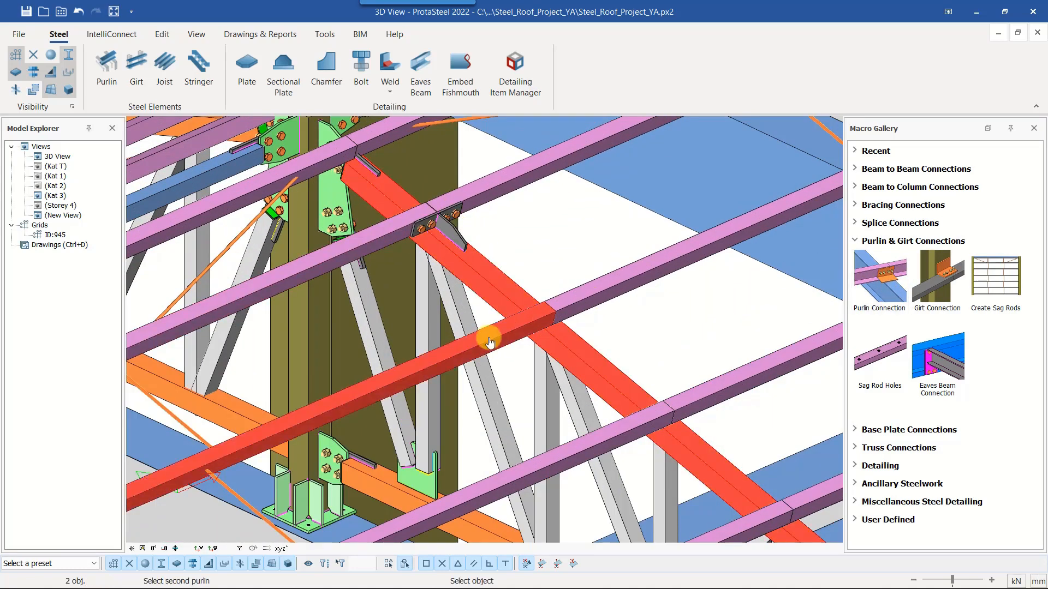
left_click(591, 299)
middle_click_drag(679, 421, 568, 355)
left_click(616, 405)
left_click(540, 384)
left_click(641, 339)
Add Purlin Connections at the remaining three purlin lines down to the top chord's closed eaves end
middle_click_drag(731, 510, 561, 316)
left_click(643, 264)
middle_click_drag(643, 265, 584, 380)
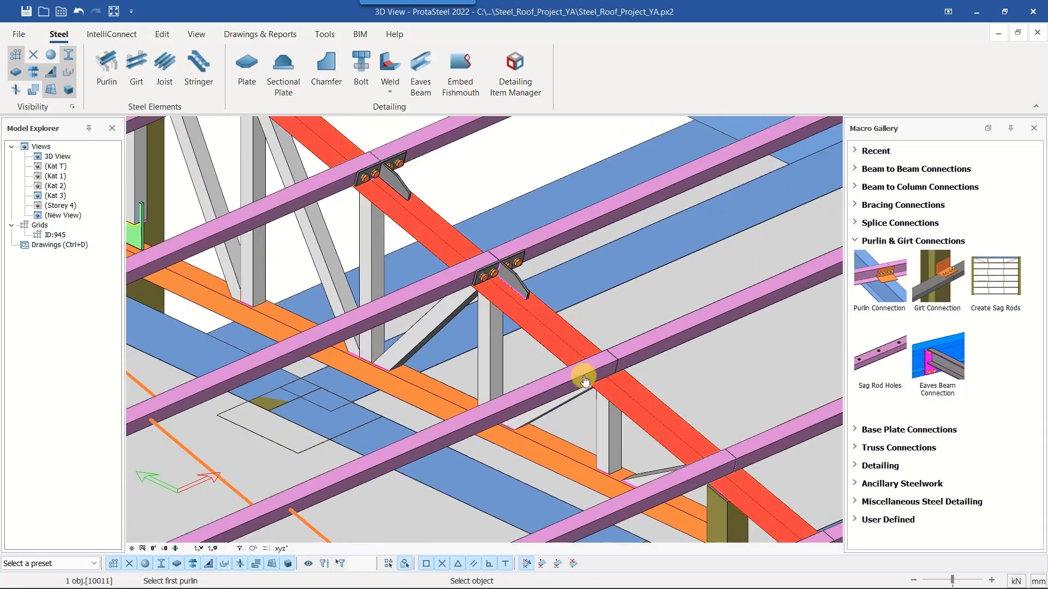
left_click(584, 379)
left_click(641, 354)
middle_click_drag(780, 458, 624, 363)
left_click(598, 394)
left_click(573, 375)
left_click(597, 348)
left_click(634, 416)
left_click(664, 450)
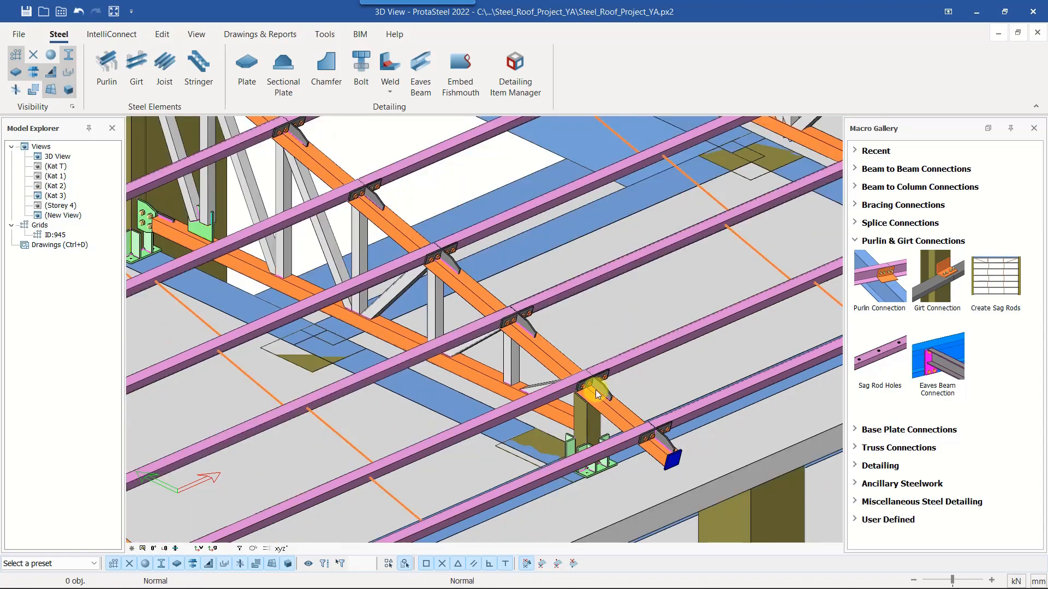
Examine the purlin connections along the top chord from several sides and select the two uppermost purlins beside the ridge column
left_click(583, 386)
middle_click_drag(565, 385, 603, 390, "ctrl")
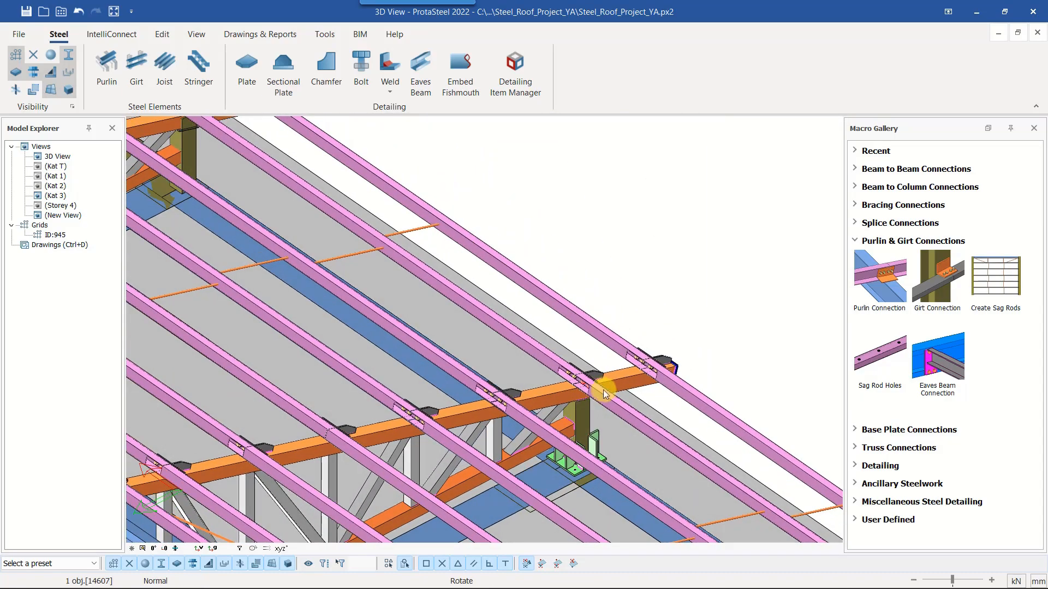
middle_click_drag(406, 437, 664, 385)
scroll(375, 446, "up", 3)
scroll(373, 445, "up", 2)
left_click(351, 449)
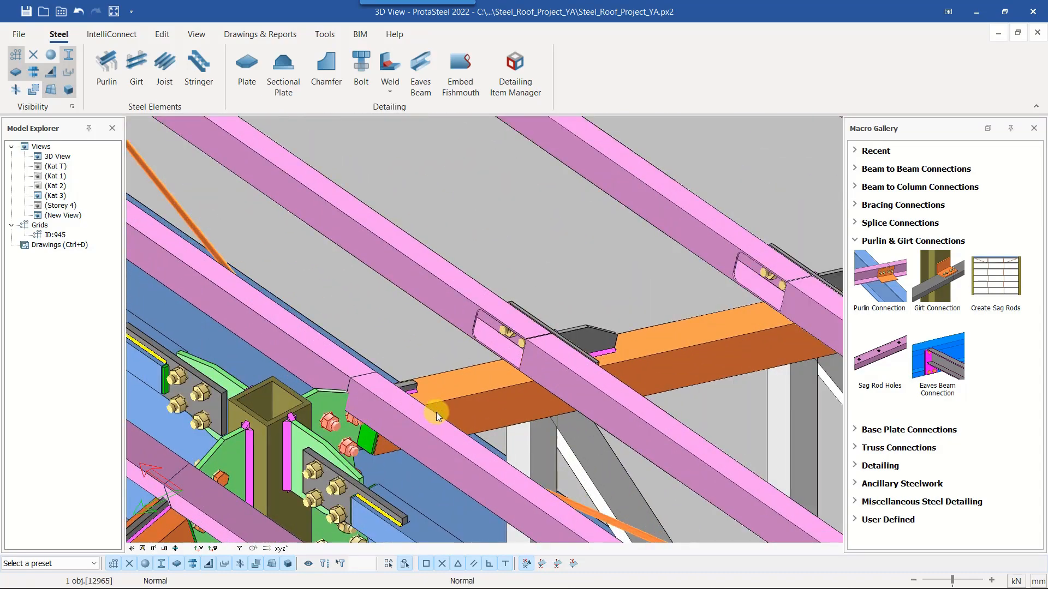
middle_click_drag(437, 411, 453, 368, "ctrl")
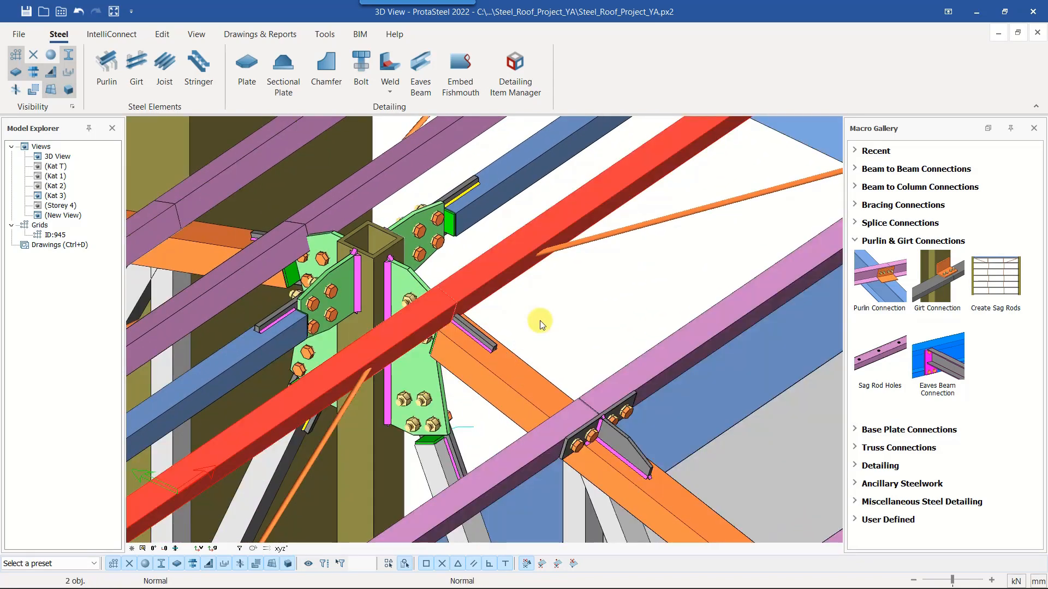
scroll(507, 299, "down", 6)
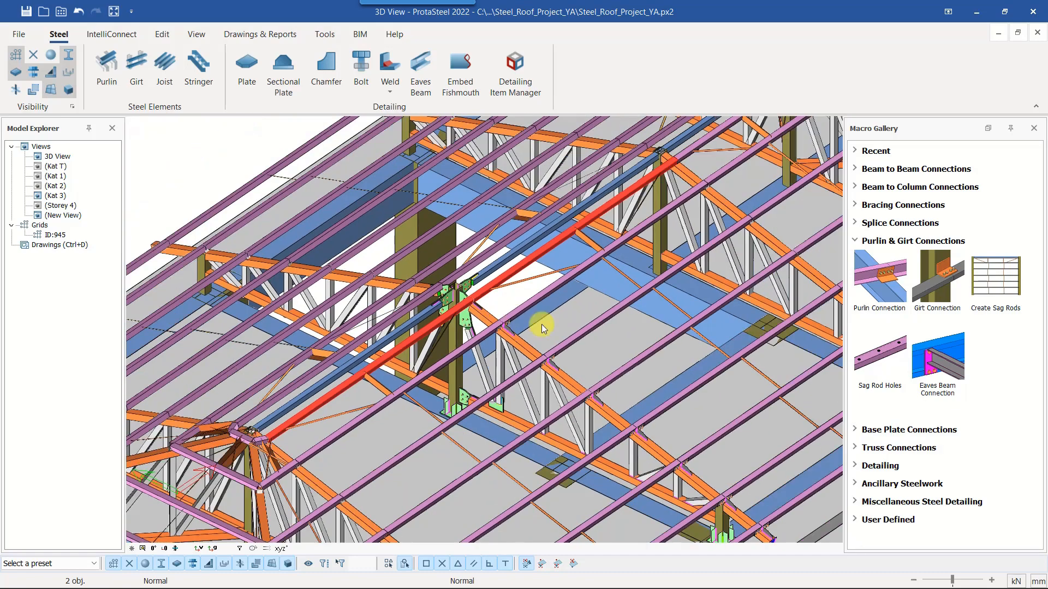